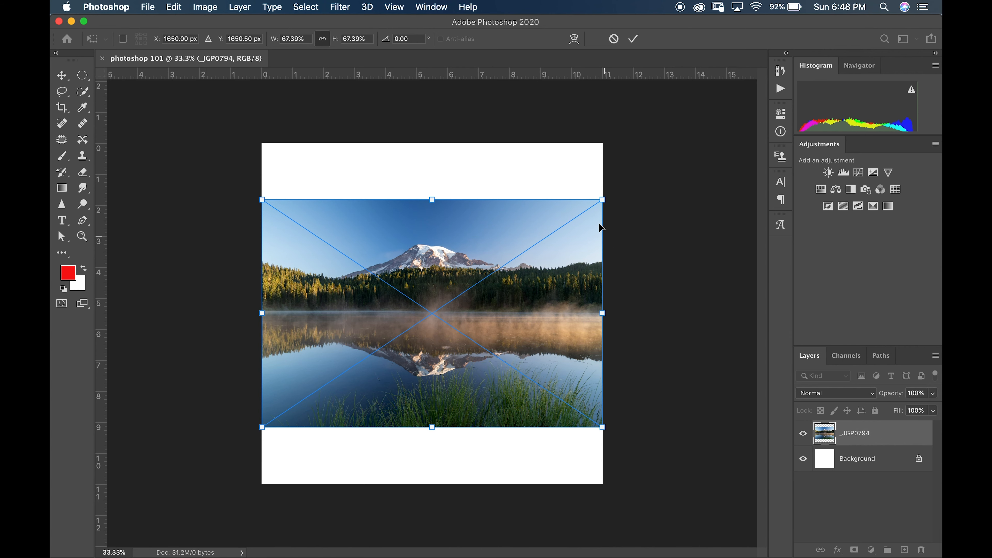
Step: Resize the placed mountain photo to about 67.36% so it spans the full canvas width, and commit the placement
{"action": "mouse_move", "coordinate": [602, 201]}
{"action": "left_mouse_down"}
{"action": "mouse_move", "coordinate": [680, 153]}
{"action": "mouse_move", "coordinate": [536, 260]}
{"action": "mouse_move", "coordinate": [586, 237]}
{"action": "mouse_move", "coordinate": [688, 164]}
{"action": "mouse_move", "coordinate": [582, 230]}
{"action": "mouse_move", "coordinate": [637, 191]}
{"action": "mouse_move", "coordinate": [582, 215]}
{"action": "mouse_move", "coordinate": [644, 195]}
{"action": "mouse_move", "coordinate": [557, 257]}
{"action": "mouse_move", "coordinate": [656, 177]}
{"action": "mouse_move", "coordinate": [597, 216]}
{"action": "left_mouse_up"}
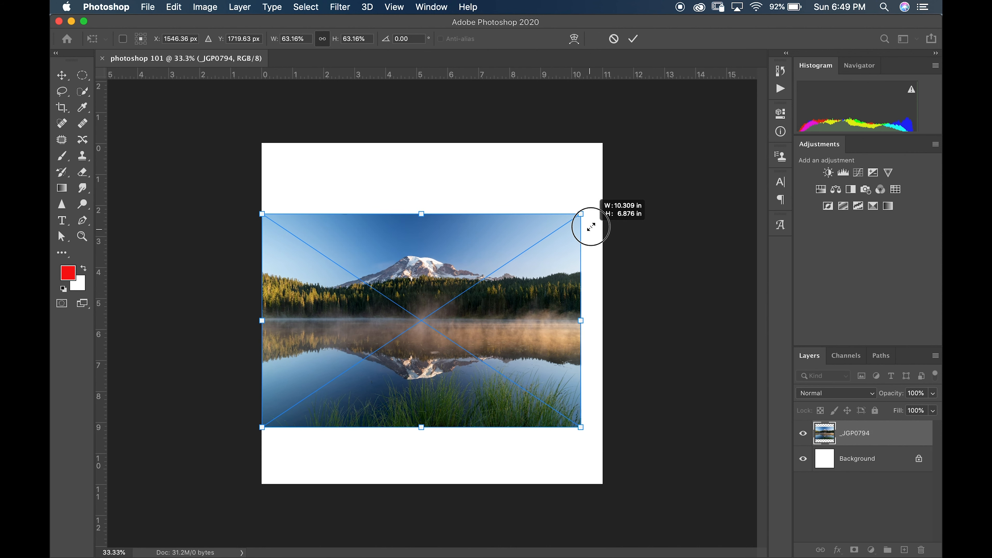
{"action": "mouse_move", "coordinate": [604, 222]}
{"action": "left_mouse_down"}
{"action": "mouse_move", "coordinate": [596, 281]}
{"action": "mouse_move", "coordinate": [562, 127]}
{"action": "mouse_move", "coordinate": [546, 150]}
{"action": "mouse_move", "coordinate": [529, 431]}
{"action": "mouse_move", "coordinate": [595, 172]}
{"action": "mouse_move", "coordinate": [569, 267]}
{"action": "mouse_move", "coordinate": [534, 310]}
{"action": "mouse_move", "coordinate": [627, 224]}
{"action": "mouse_move", "coordinate": [601, 244]}
{"action": "mouse_move", "coordinate": [576, 190]}
{"action": "mouse_move", "coordinate": [575, 313]}
{"action": "mouse_move", "coordinate": [427, 219]}
{"action": "mouse_move", "coordinate": [420, 230]}
{"action": "mouse_move", "coordinate": [485, 230]}
{"action": "mouse_move", "coordinate": [633, 170]}
{"action": "mouse_move", "coordinate": [586, 201]}
{"action": "mouse_move", "coordinate": [595, 201]}
{"action": "mouse_move", "coordinate": [519, 230]}
{"action": "mouse_move", "coordinate": [601, 201]}
{"action": "mouse_move", "coordinate": [536, 234]}
{"action": "mouse_move", "coordinate": [580, 222]}
{"action": "mouse_move", "coordinate": [606, 206]}
{"action": "mouse_move", "coordinate": [551, 256]}
{"action": "mouse_move", "coordinate": [617, 223]}
{"action": "left_mouse_up"}
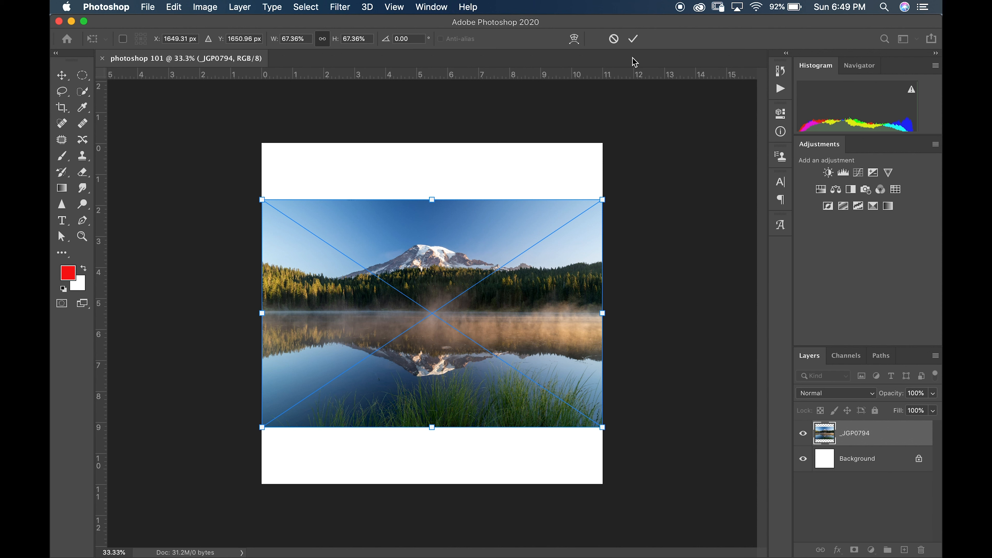
{"action": "left_click", "coordinate": [633, 39]}
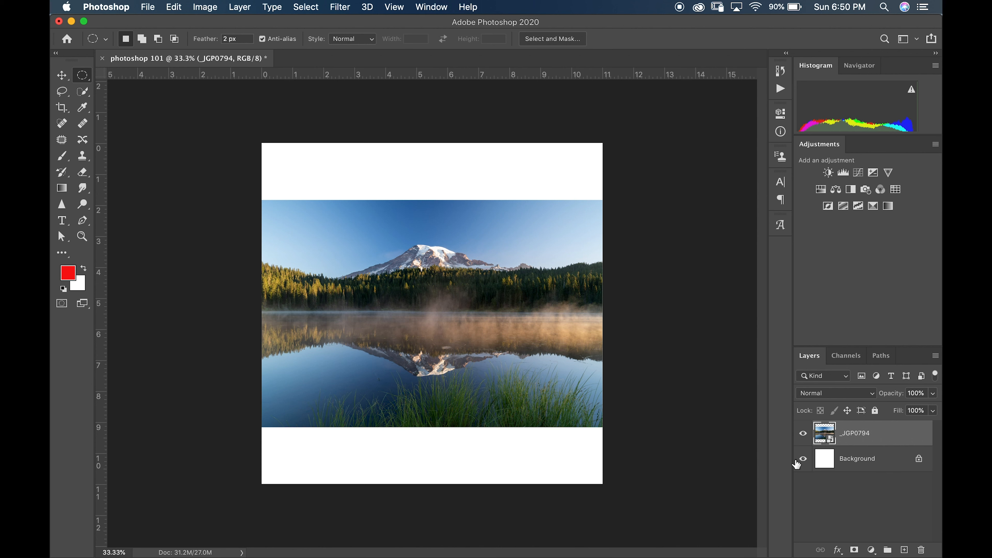
Step: Hide the Background layer to check the canvas transparency and show it again
{"action": "left_click", "coordinate": [803, 463]}
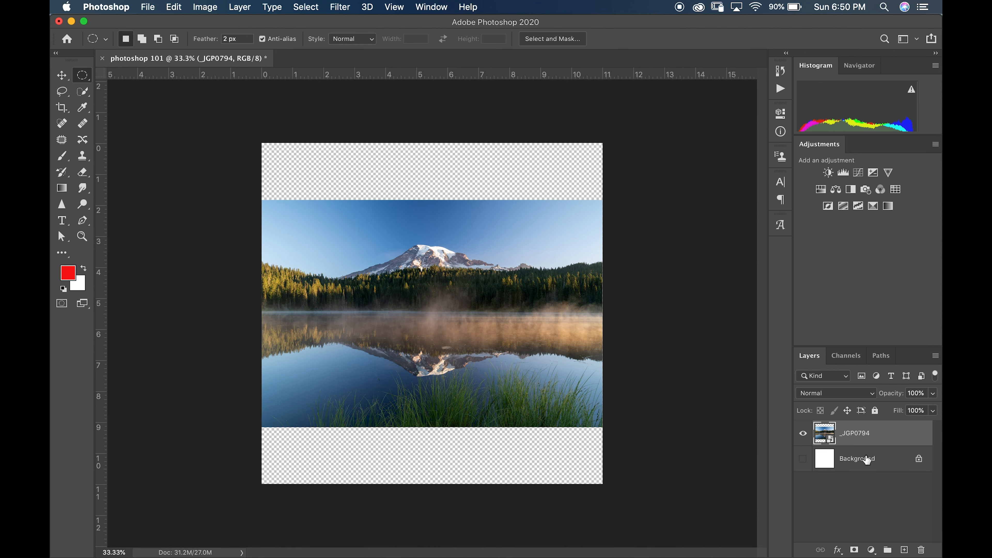
{"action": "left_click", "coordinate": [802, 459]}
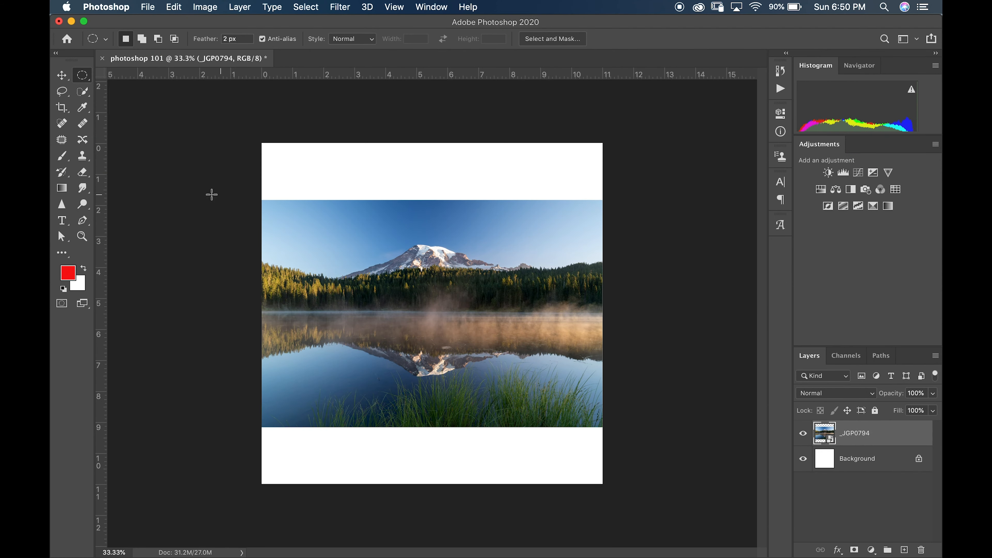
Step: Move the mountain photo slightly upward on the canvas and turn on Show Transform Controls
{"action": "left_click", "coordinate": [62, 78]}
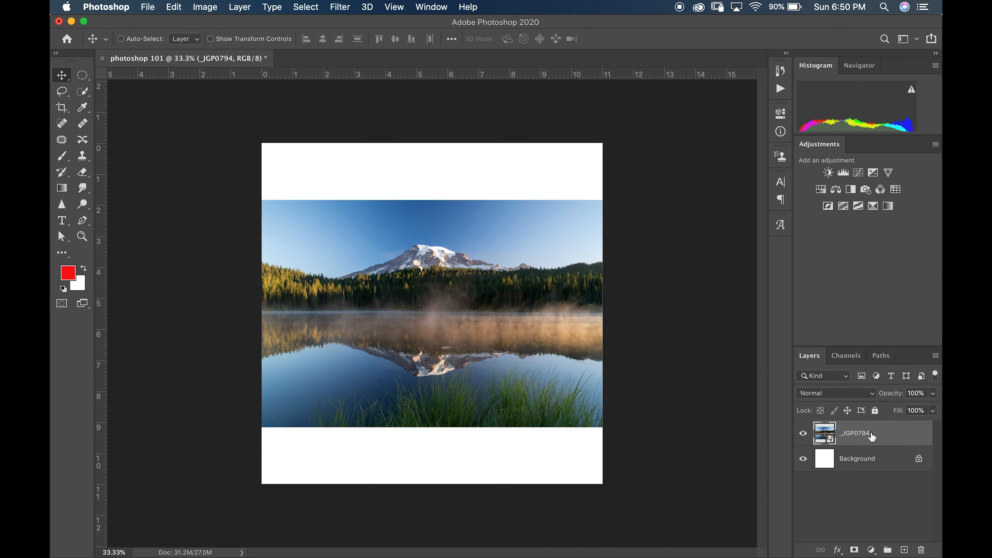
{"action": "mouse_move", "coordinate": [465, 317]}
{"action": "left_mouse_down"}
{"action": "mouse_move", "coordinate": [494, 242]}
{"action": "mouse_move", "coordinate": [433, 290]}
{"action": "mouse_move", "coordinate": [459, 352]}
{"action": "mouse_move", "coordinate": [472, 328]}
{"action": "mouse_move", "coordinate": [459, 309]}
{"action": "left_mouse_up"}
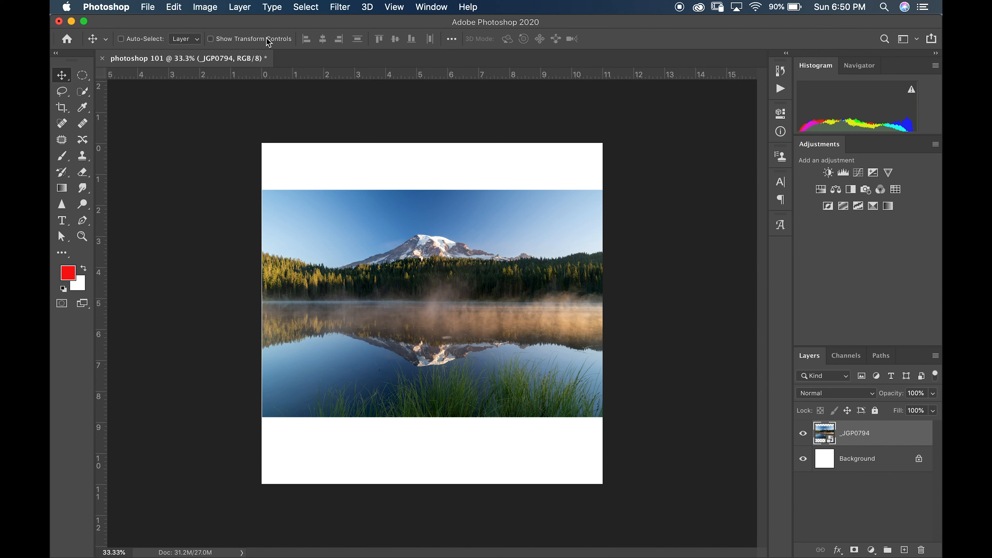
{"action": "left_click", "coordinate": [210, 39]}
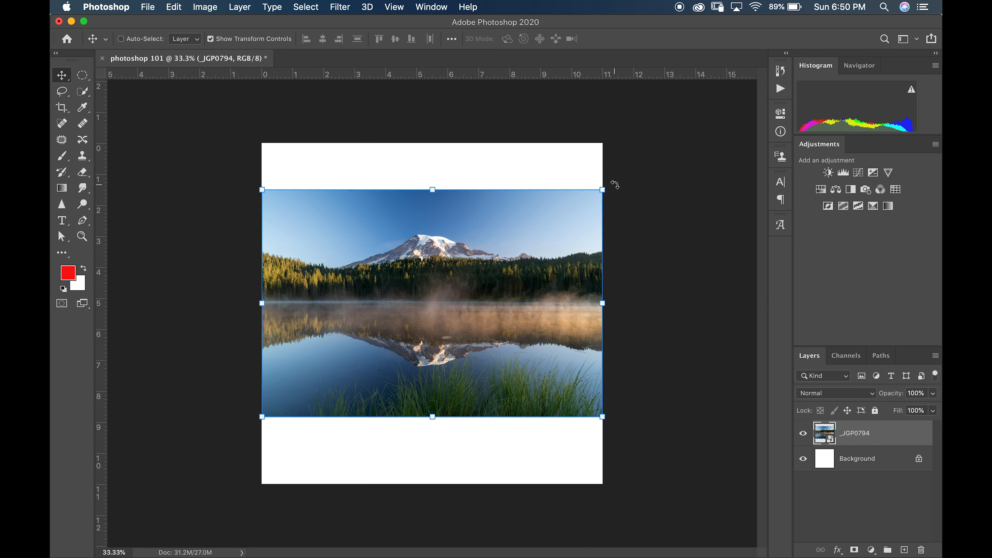
Step: Try transforming the photo by squashing it vertically to a height of 39.80%, and undo the distortion
{"action": "left_click_drag", "start_coordinate": [616, 183], "coordinate": [667, 165]}
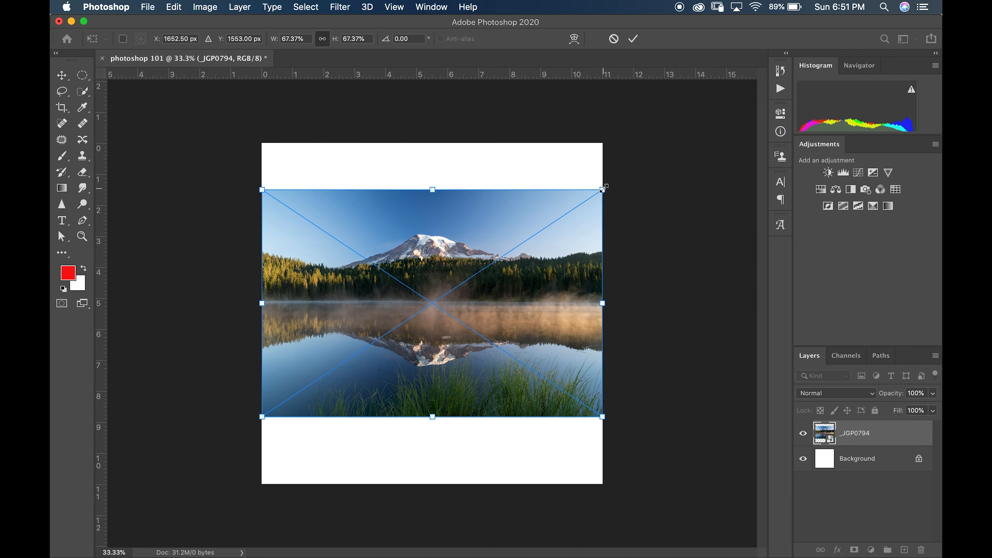
{"action": "mouse_move", "coordinate": [602, 191]}
{"action": "left_mouse_down"}
{"action": "mouse_move", "coordinate": [660, 155]}
{"action": "mouse_move", "coordinate": [573, 215]}
{"action": "mouse_move", "coordinate": [624, 190]}
{"action": "mouse_move", "coordinate": [612, 203]}
{"action": "left_mouse_up"}
{"action": "left_click_drag", "start_coordinate": [433, 189], "coordinate": [441, 282]}
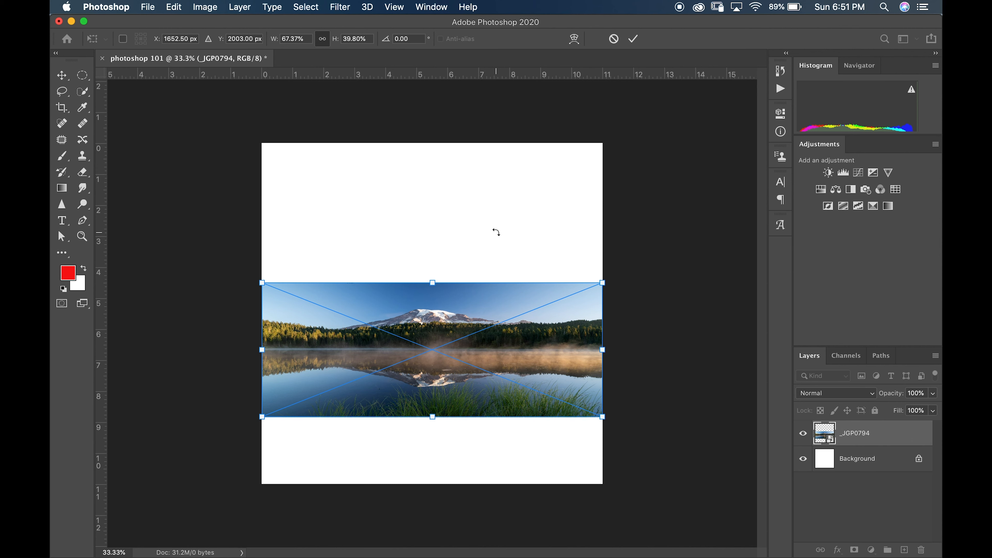
{"action": "key", "text": "super+z"}
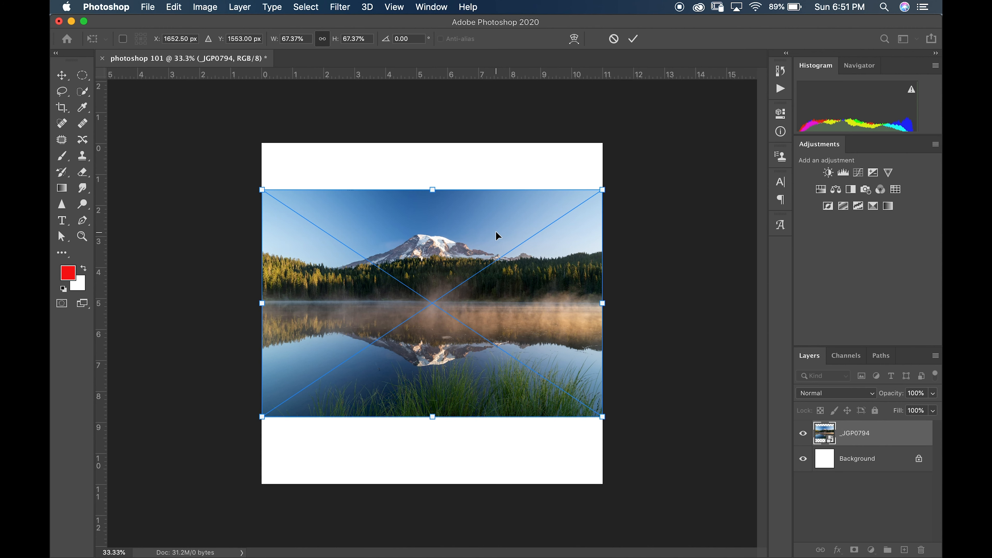
Step: Examine the Undo and Redo commands and the list of recorded history states
{"action": "left_click", "coordinate": [175, 8]}
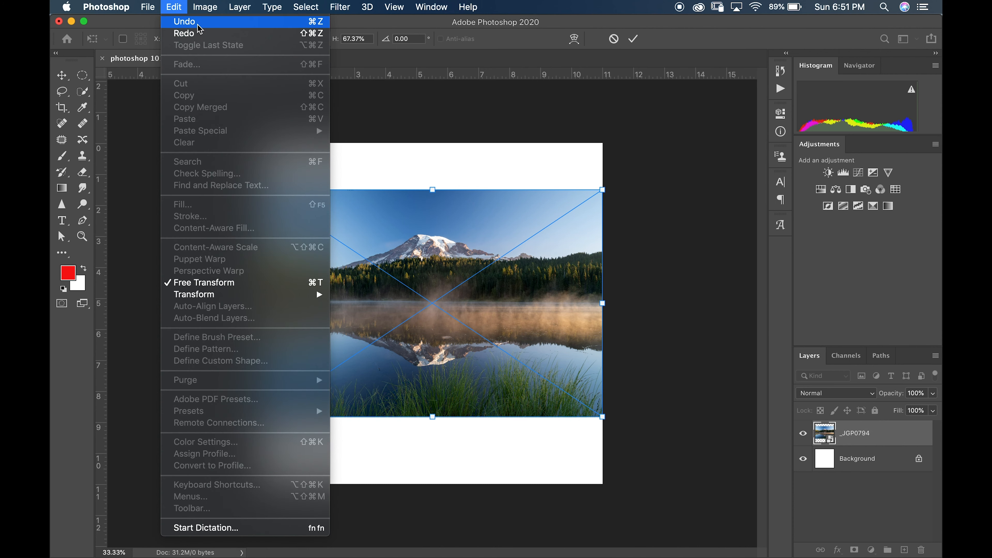
{"action": "left_click", "coordinate": [171, 7]}
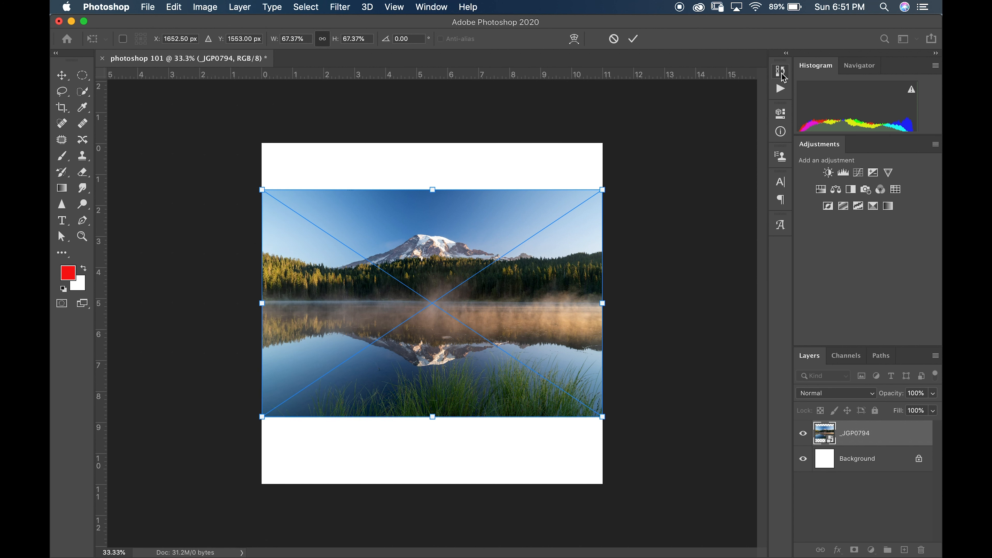
{"action": "left_click", "coordinate": [780, 72]}
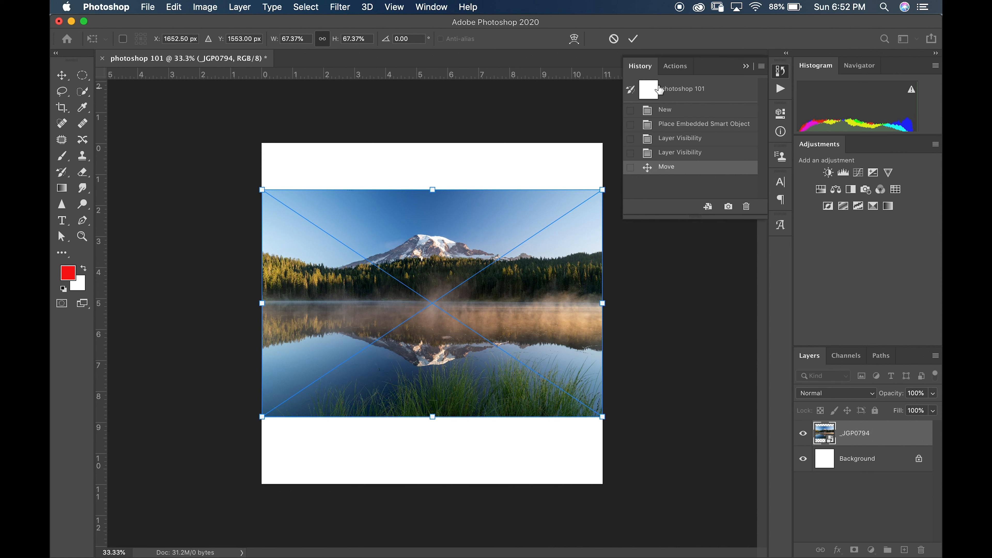
{"action": "left_click", "coordinate": [781, 71]}
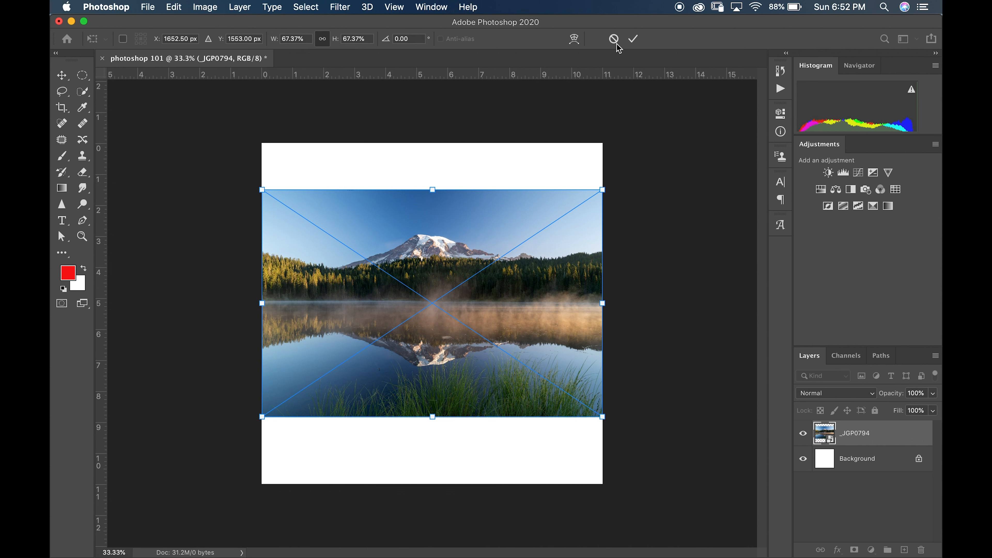
Step: Commit the photo's transform and toggle Show Transform Controls off and back on
{"action": "left_click", "coordinate": [633, 41]}
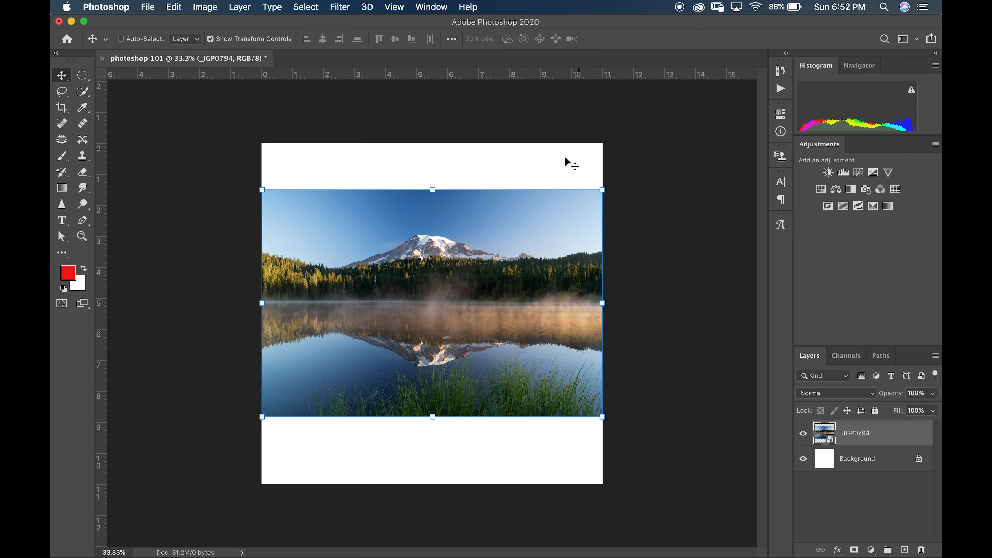
{"action": "left_click", "coordinate": [210, 39]}
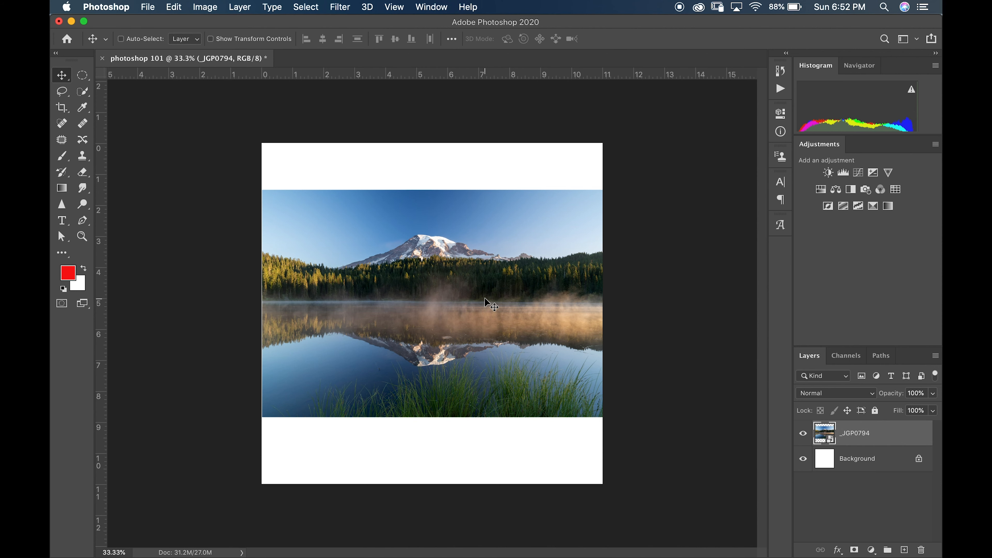
{"action": "left_click", "coordinate": [214, 40]}
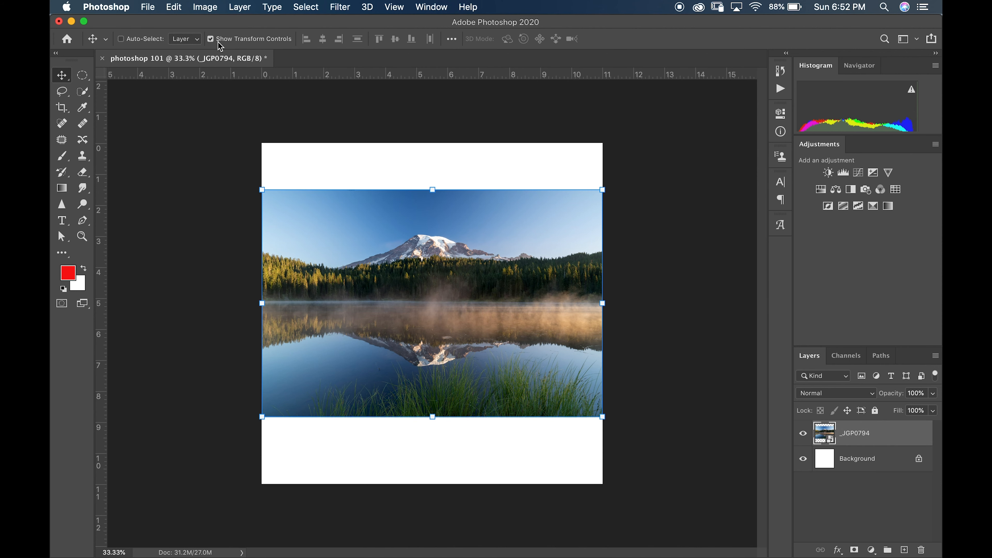
Step: Try flipping the photo horizontally, undo the flip, and commit the transform
{"action": "right_click", "coordinate": [508, 221]}
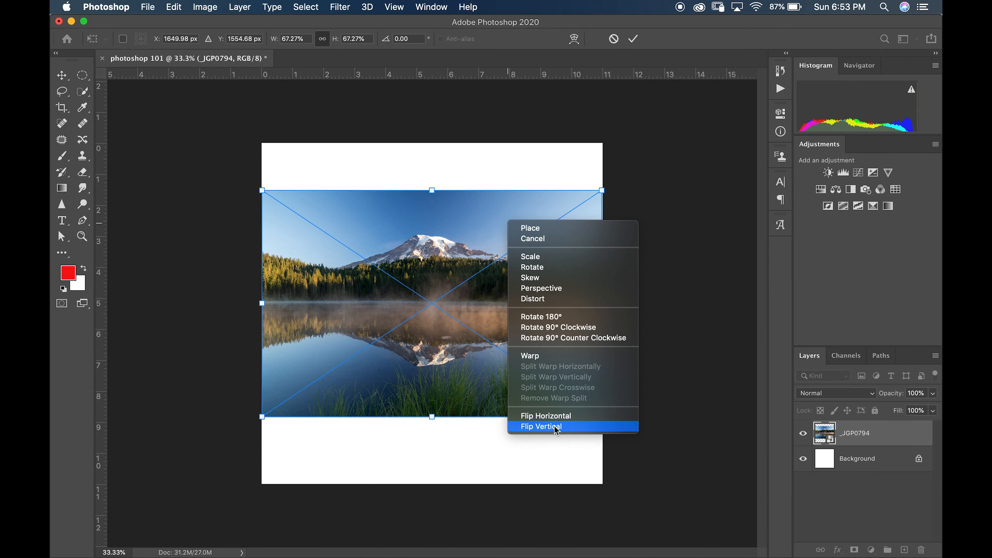
{"action": "left_click", "coordinate": [562, 416]}
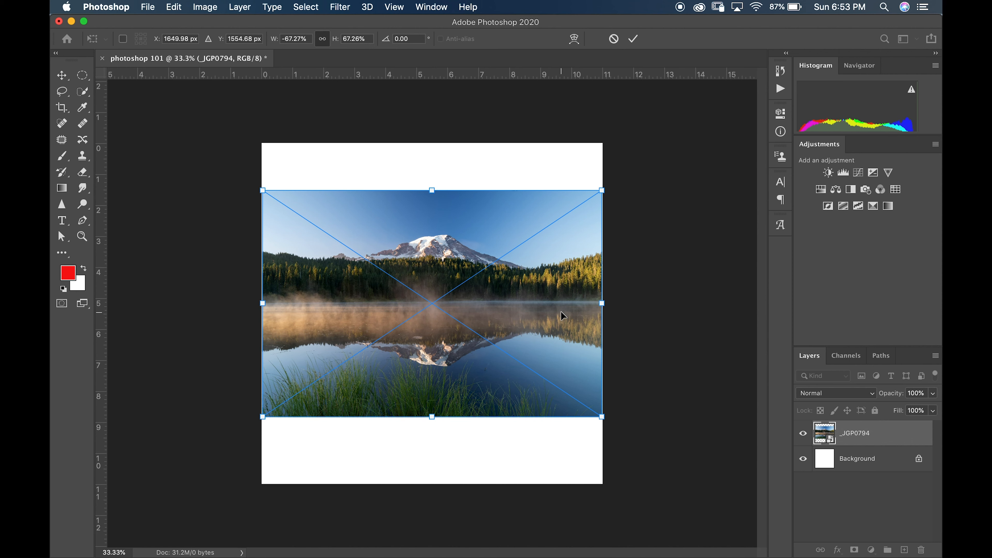
{"action": "key", "text": "super+z"}
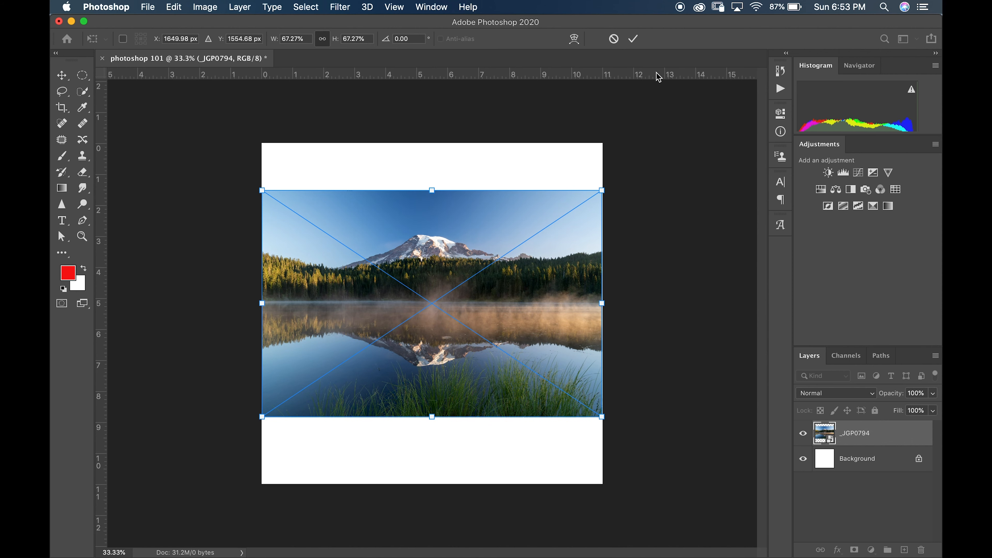
{"action": "left_click", "coordinate": [633, 40]}
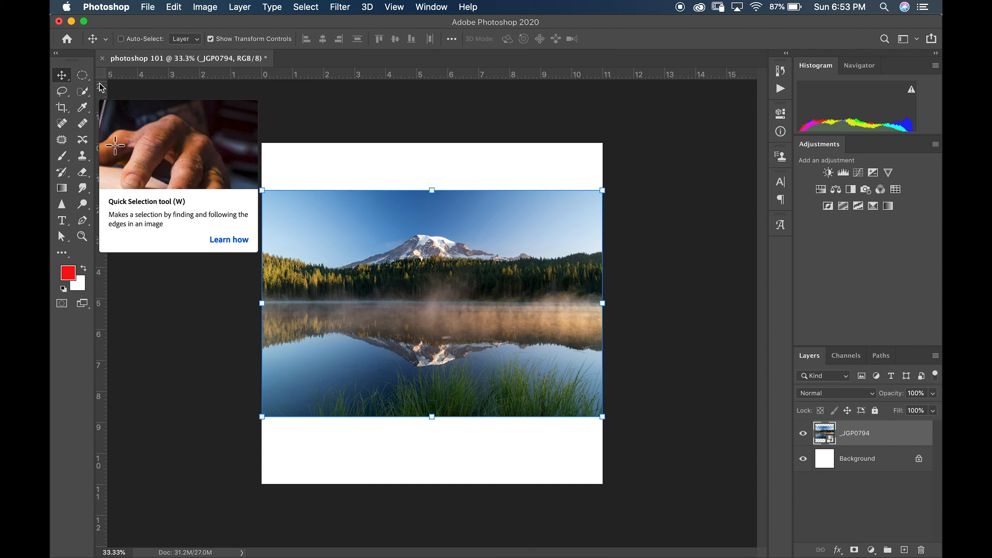
Step: Select a wide rectangular area across the middle of the photo, nearly its full width, with the Rectangular Marquee tool
{"action": "left_click", "coordinate": [88, 80]}
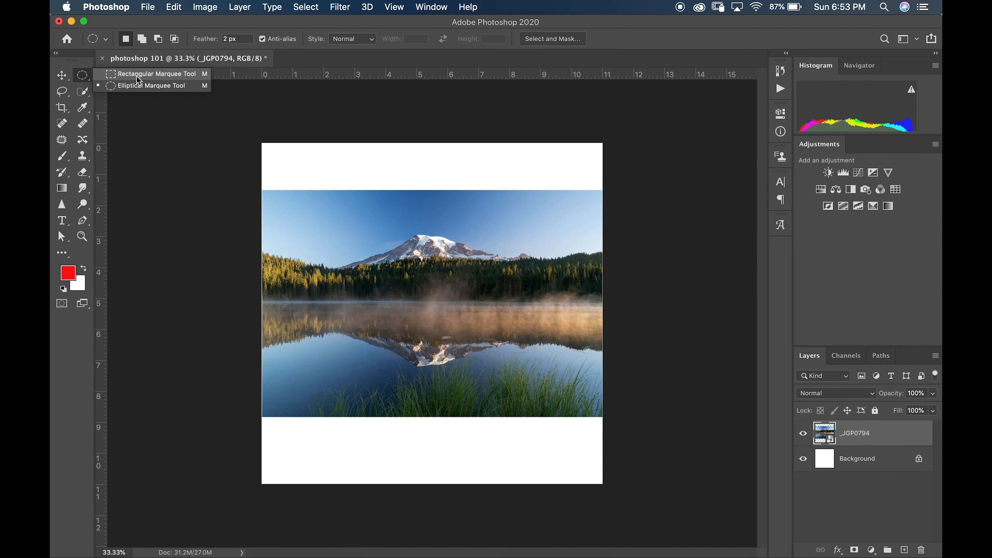
{"action": "left_click", "coordinate": [138, 74]}
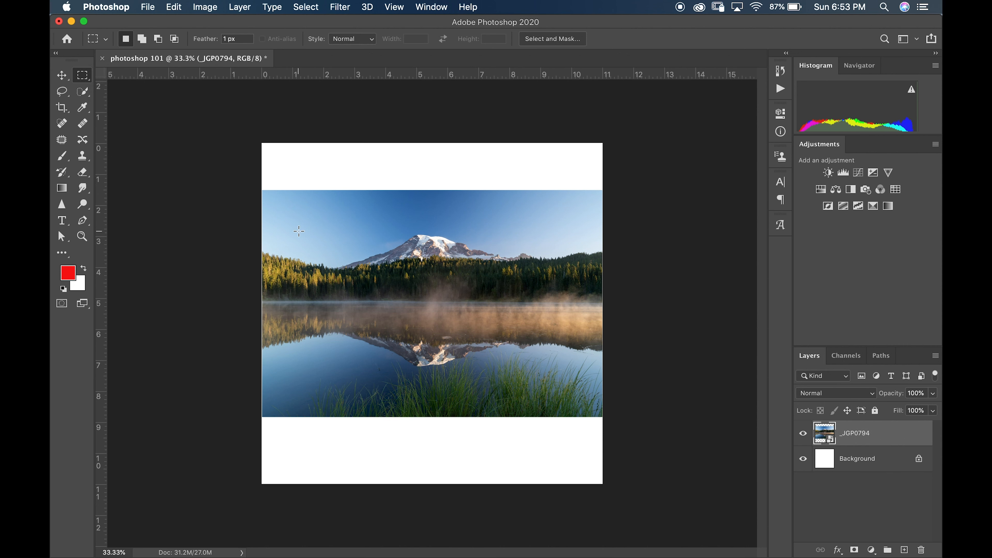
{"action": "left_click_drag", "start_coordinate": [264, 218], "coordinate": [604, 377]}
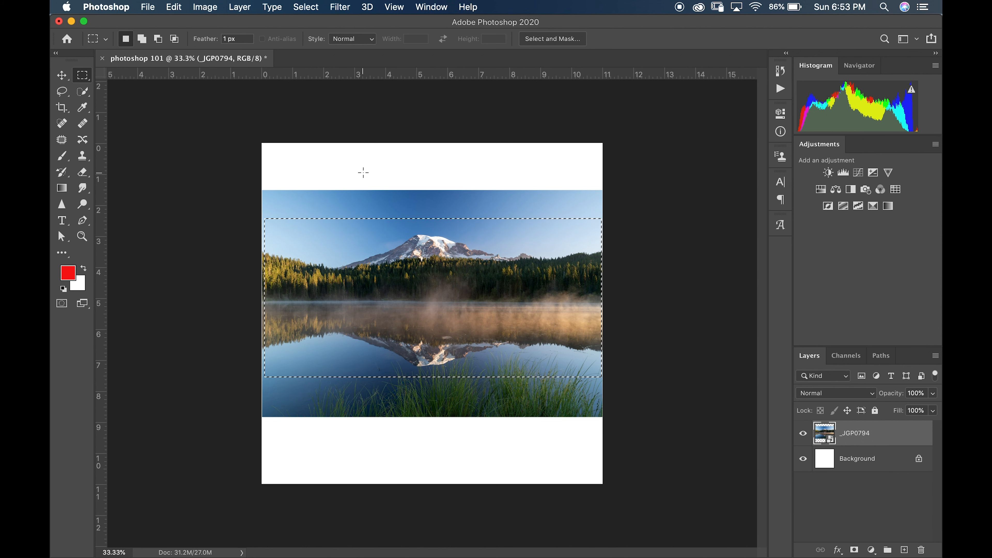
Step: Subtract a rectangle about 2.9 by 4.0 in from the selection, cutting into its upper edge beside the mountain peak
{"action": "key", "text": "alt"}
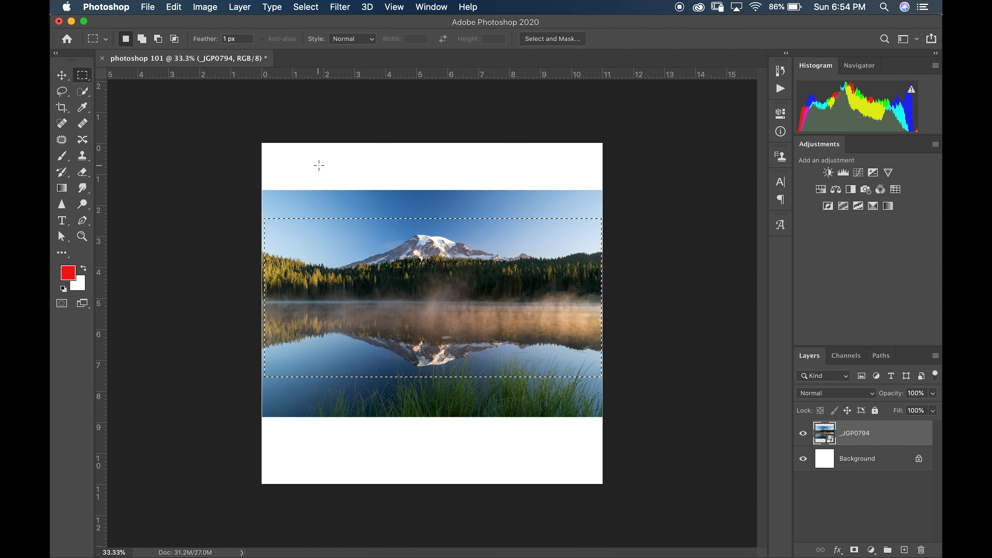
{"action": "key", "text": "alt"}
{"action": "left_click_drag", "start_coordinate": [321, 164], "coordinate": [410, 289]}
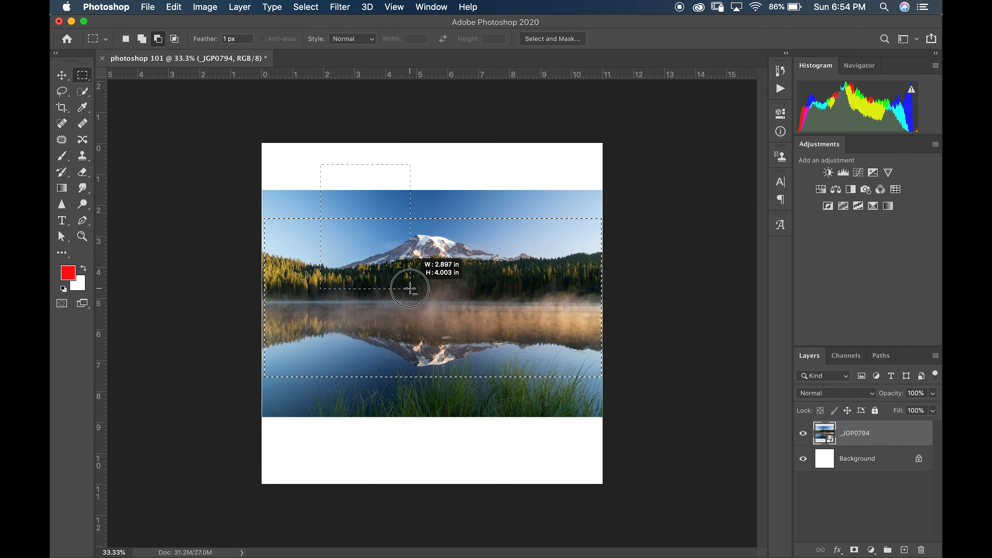
{"action": "left_click_drag", "start_coordinate": [410, 289], "coordinate": [410, 289]}
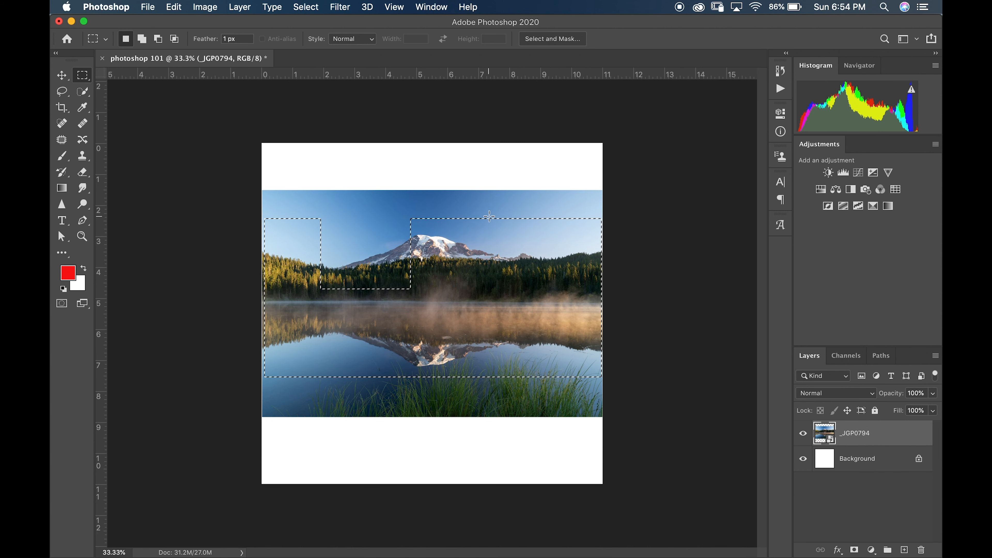
Step: Add a rectangle to the selection's upper edge on the right side of the photo, extending into the white area above
{"action": "key", "text": "shift"}
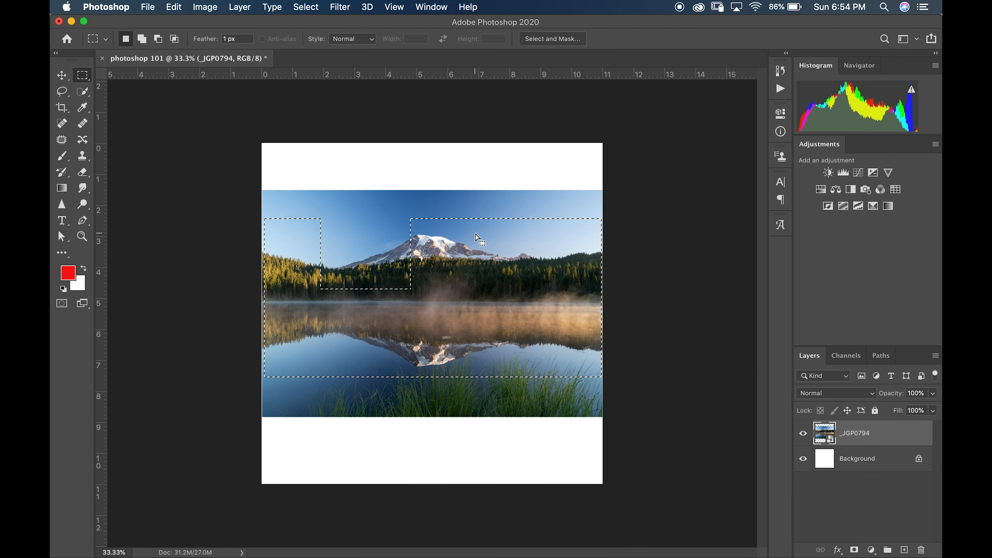
{"action": "mouse_move", "coordinate": [478, 228]}
{"action": "left_mouse_down"}
{"action": "mouse_move", "coordinate": [503, 197]}
{"action": "mouse_move", "coordinate": [487, 227]}
{"action": "left_mouse_up"}
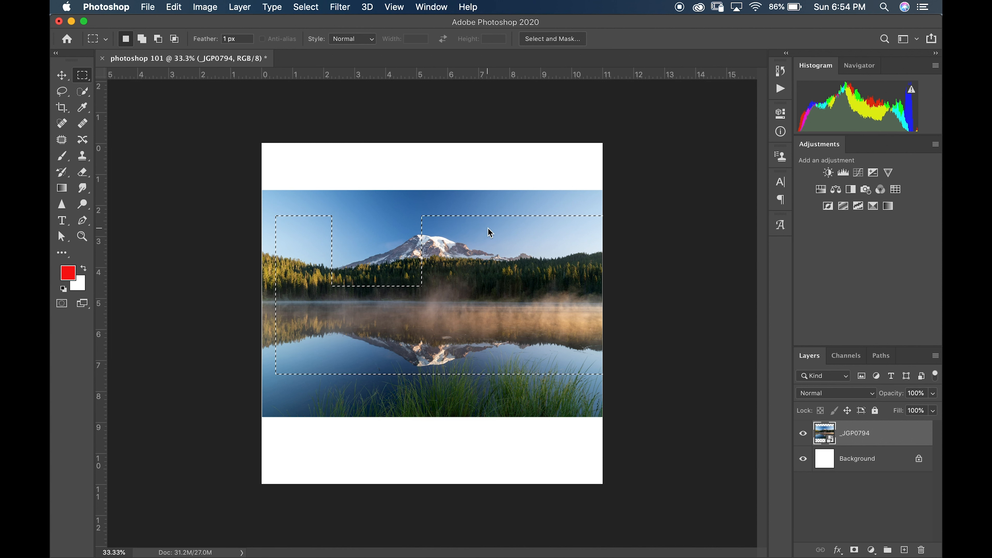
{"action": "key", "text": "super+z"}
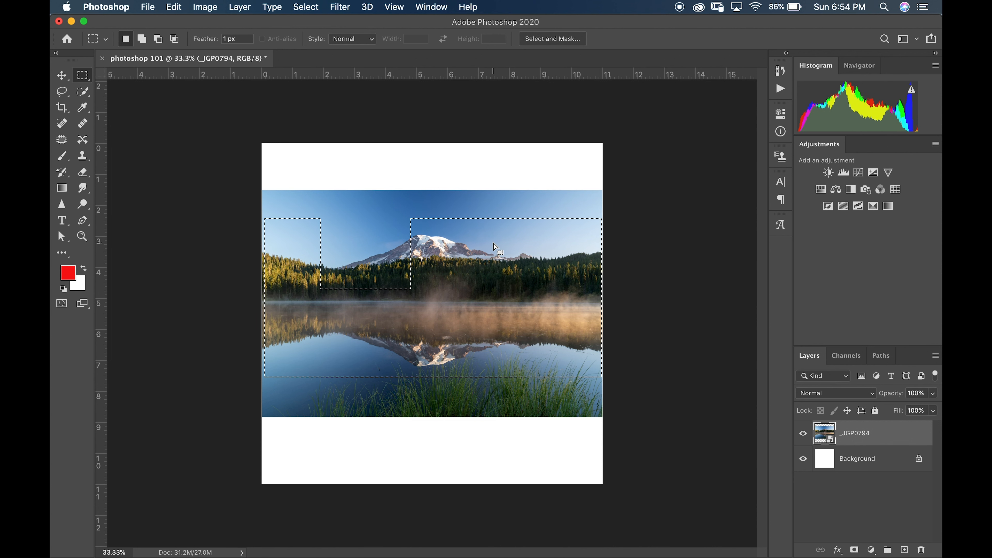
{"action": "left_click_drag", "start_coordinate": [489, 234], "coordinate": [572, 161]}
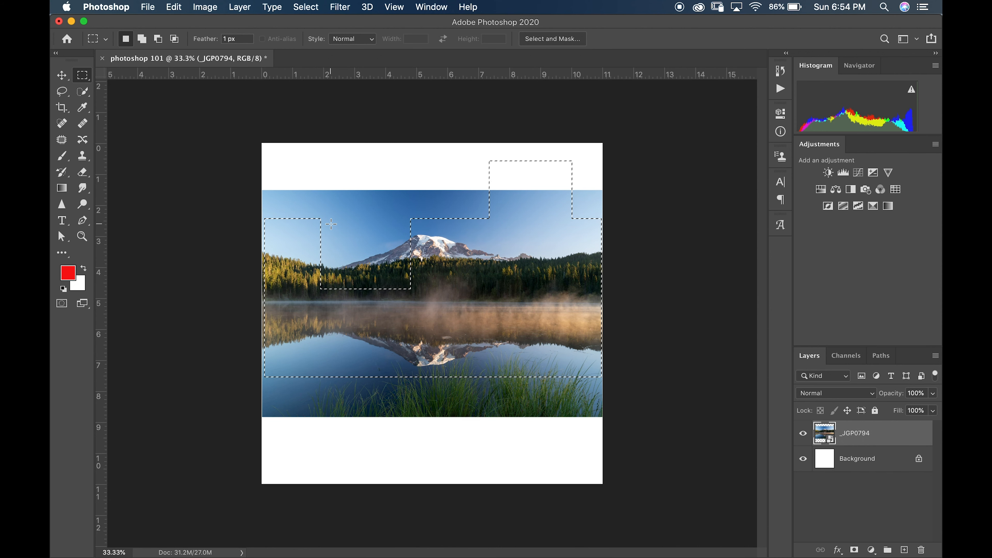
Step: Deselect the marquee selection and restore it with the Reselect command
{"action": "left_click", "coordinate": [359, 240]}
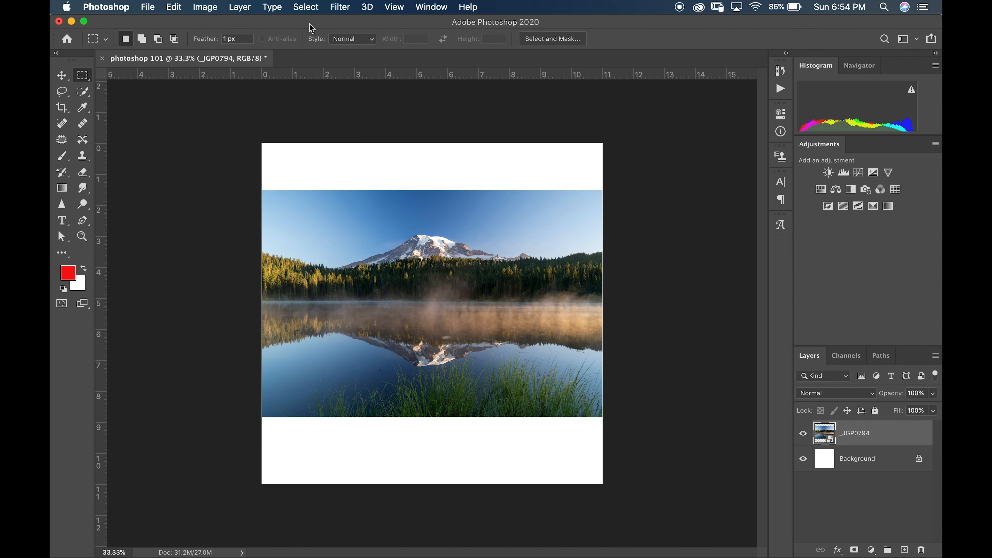
{"action": "left_click", "coordinate": [311, 7]}
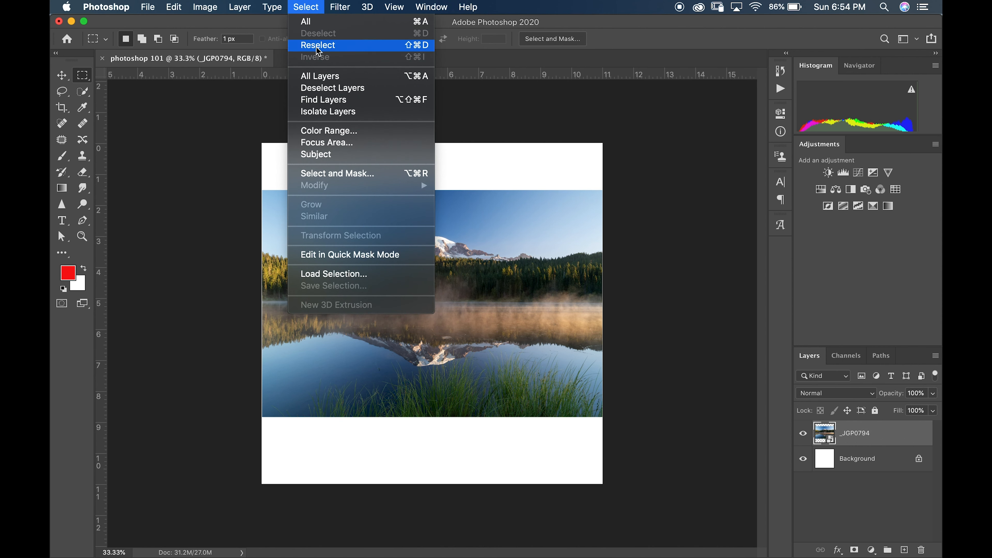
{"action": "left_click", "coordinate": [329, 45]}
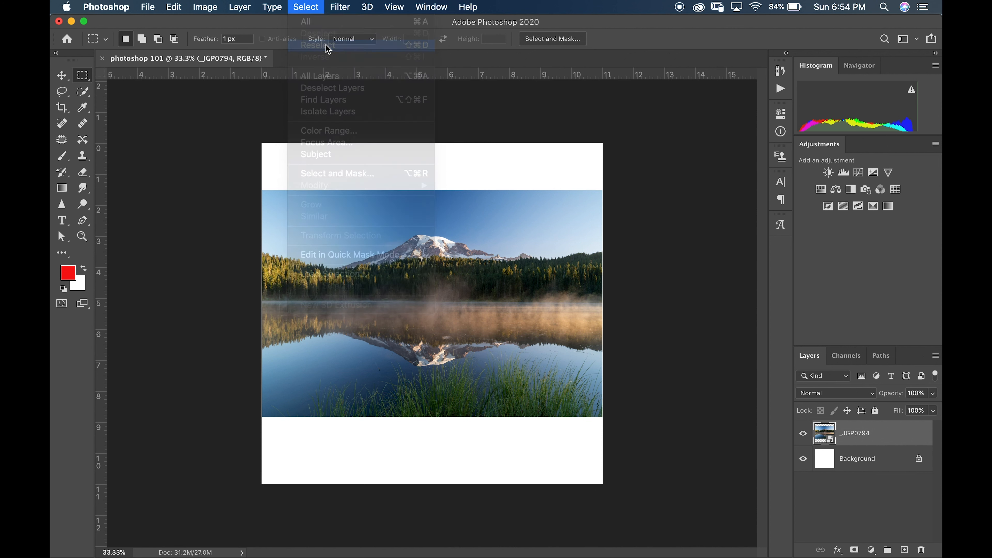
Step: Deselect the current selection and select a circular area over the mountain and its reflection with the Elliptical Marquee tool
{"action": "left_click", "coordinate": [308, 7]}
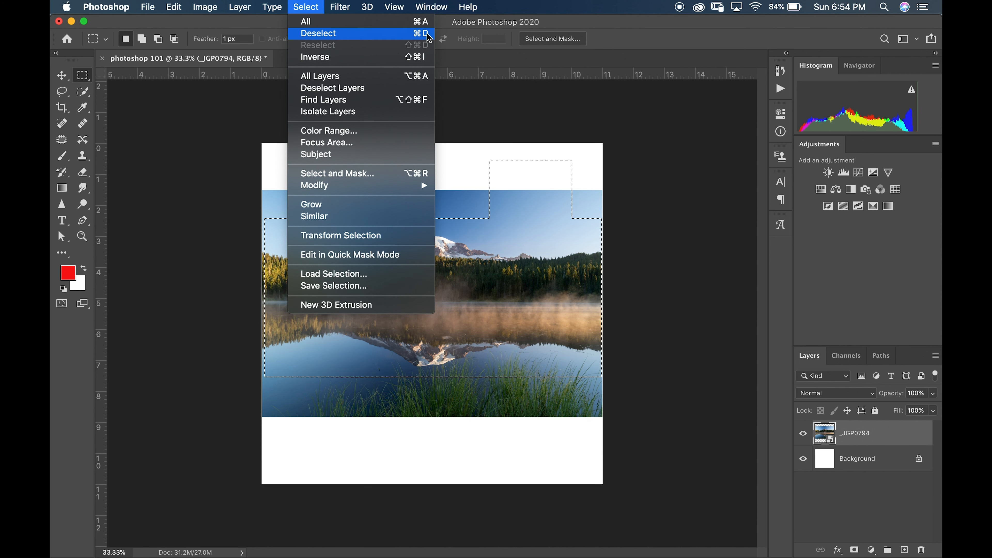
{"action": "left_click", "coordinate": [339, 35]}
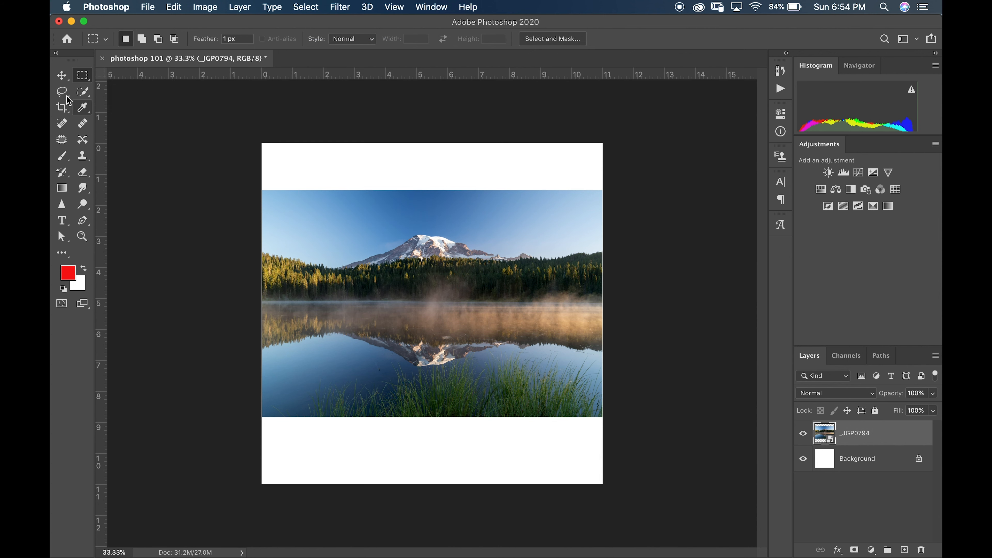
{"action": "left_click", "coordinate": [82, 76]}
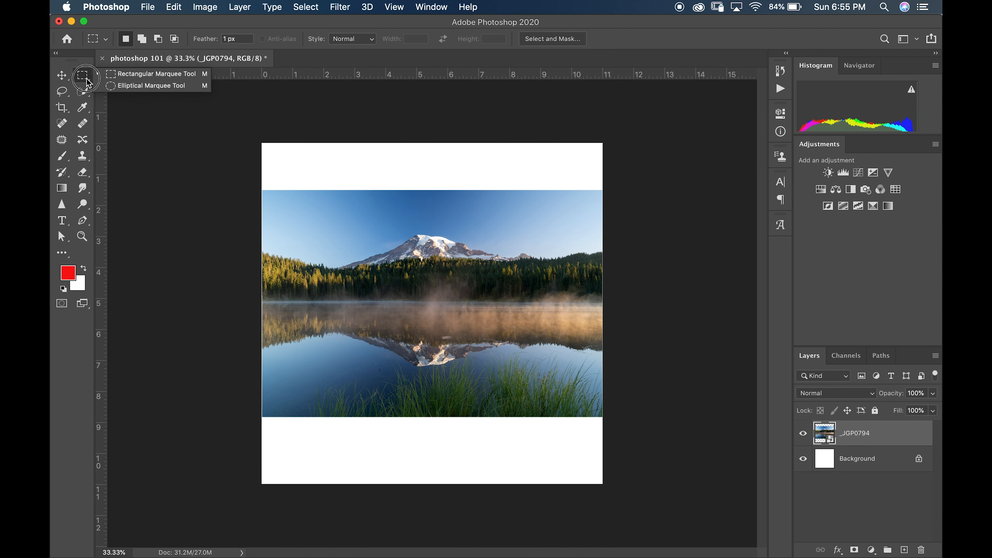
{"action": "left_click", "coordinate": [130, 86]}
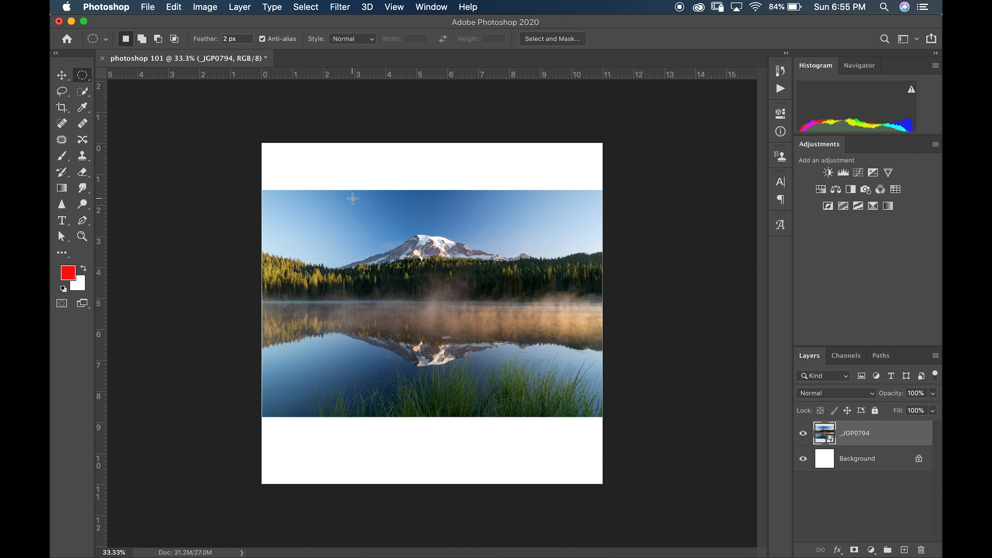
{"action": "left_click_drag", "start_coordinate": [359, 204], "coordinate": [547, 390]}
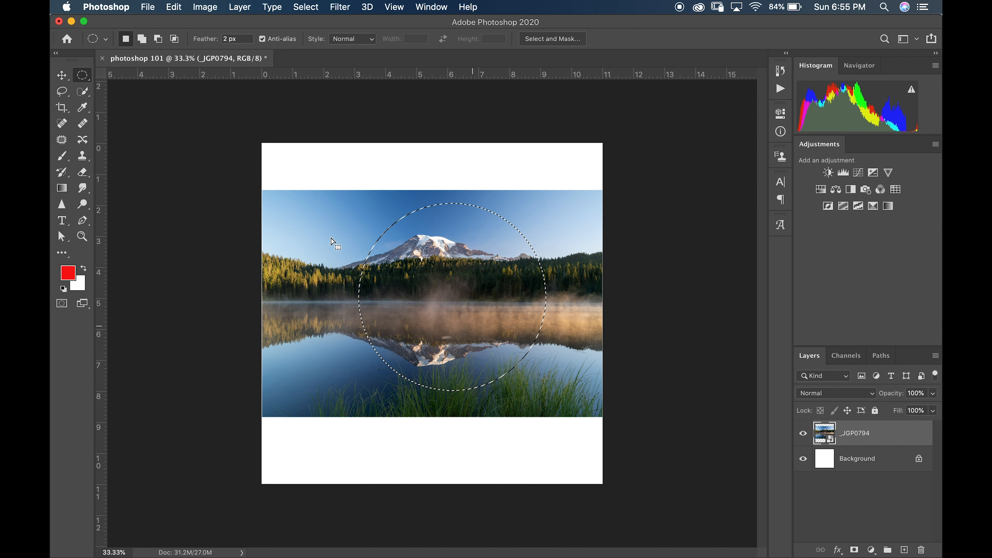
Step: Replace the circular selection with a square one over the mountain and lake using the Rectangular Marquee tool
{"action": "left_click", "coordinate": [84, 76]}
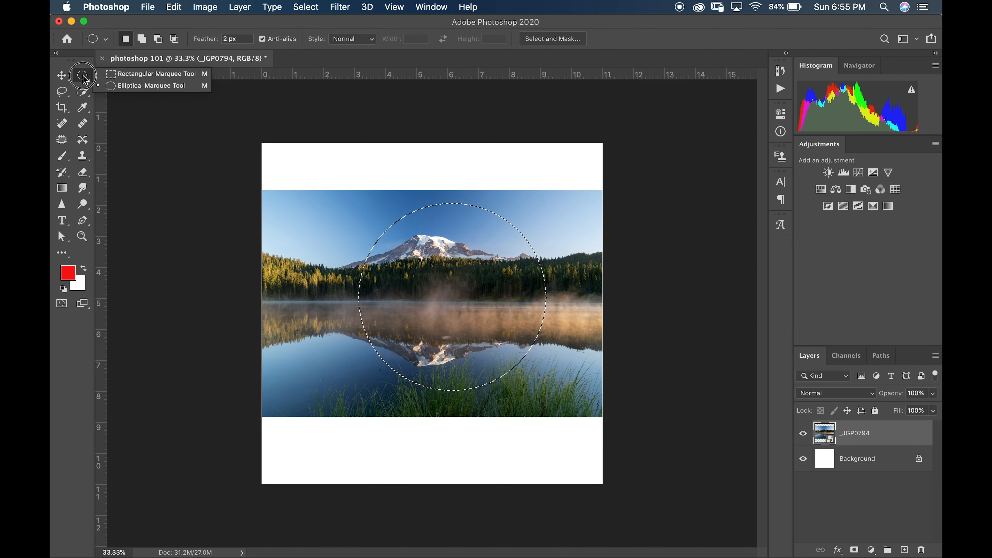
{"action": "left_click", "coordinate": [139, 77]}
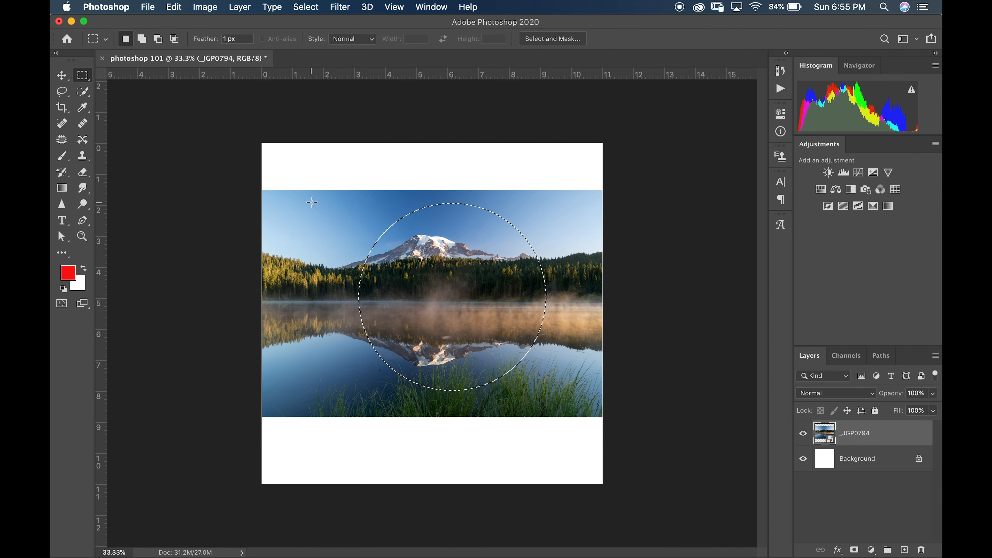
{"action": "left_click_drag", "start_coordinate": [310, 199], "coordinate": [478, 389]}
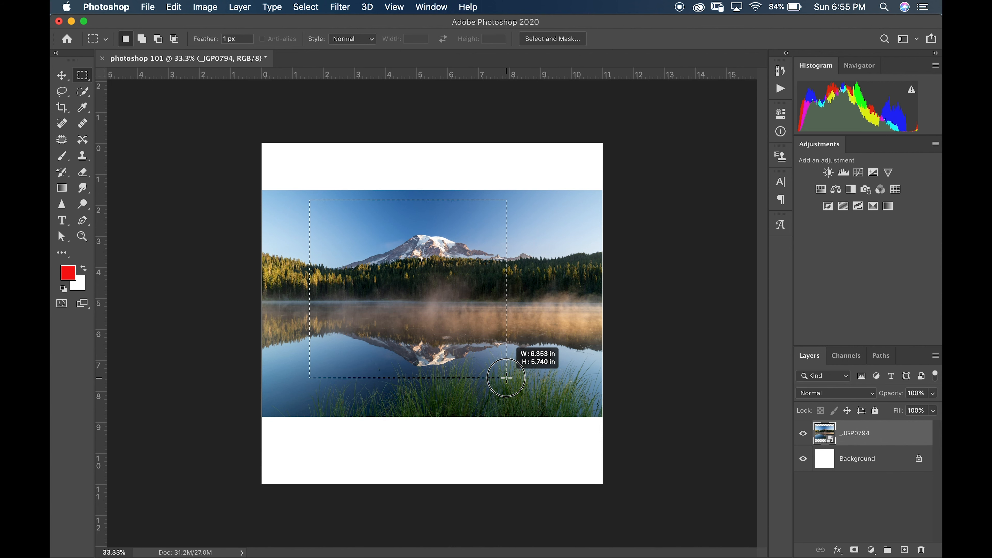
{"action": "left_click_drag", "start_coordinate": [506, 375], "coordinate": [541, 403]}
Step: Add an overlapping rectangle reaching above the photo and toward its right side to the square selection, and deselect everything
{"action": "key", "text": "shift"}
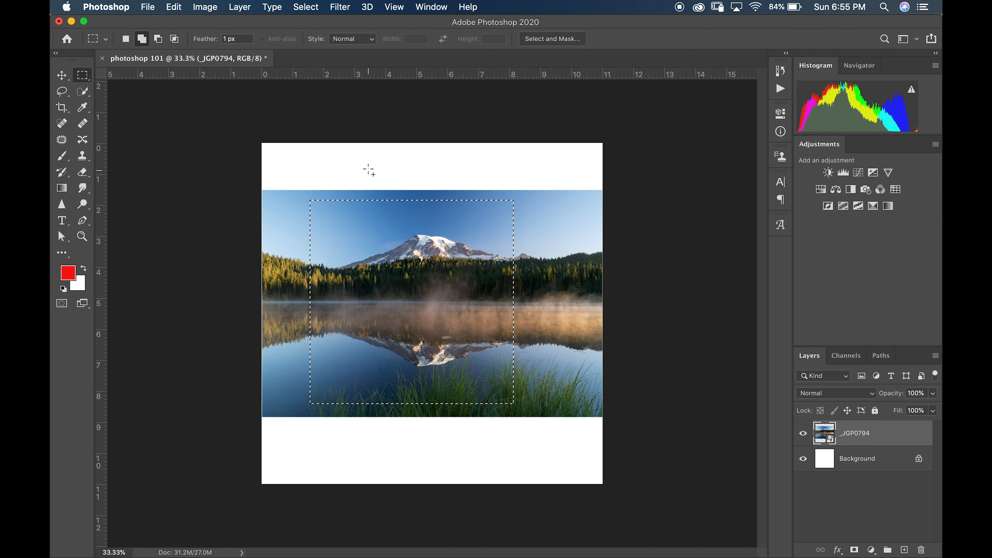
{"action": "left_click_drag", "start_coordinate": [396, 221], "coordinate": [611, 373]}
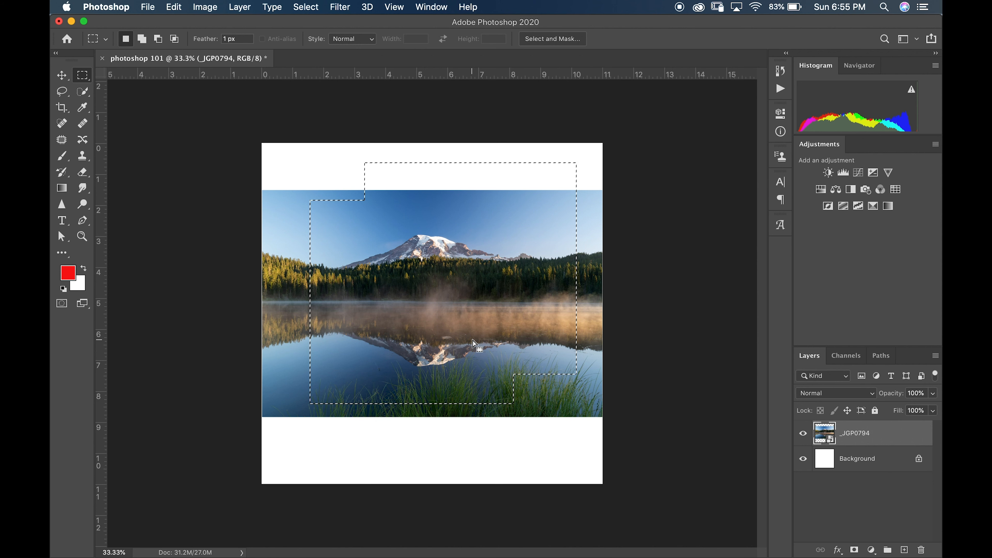
{"action": "key", "text": "super+d"}
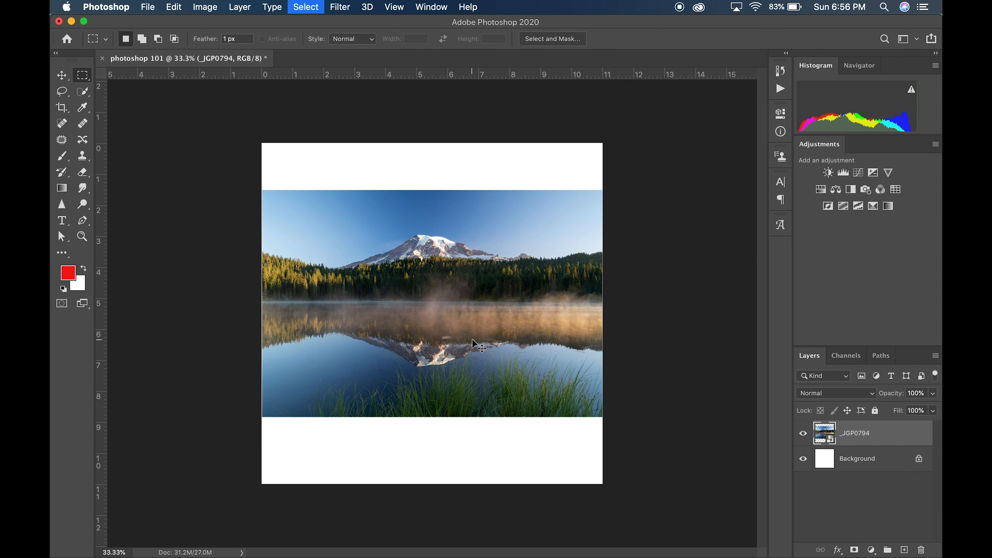
Step: Select the mountain and its reflection freehand with the Lasso tool, and subtract slices from the selection's upper and lower edges
{"action": "left_click", "coordinate": [63, 95]}
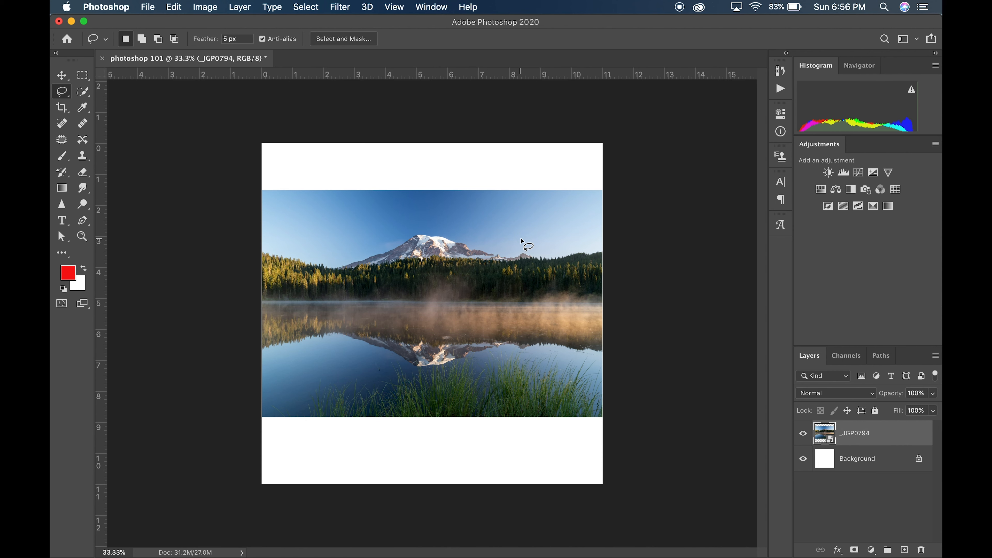
{"action": "mouse_move", "coordinate": [509, 237]}
{"action": "left_mouse_down"}
{"action": "mouse_move", "coordinate": [301, 308]}
{"action": "mouse_move", "coordinate": [324, 340]}
{"action": "mouse_move", "coordinate": [398, 384]}
{"action": "mouse_move", "coordinate": [490, 369]}
{"action": "mouse_move", "coordinate": [524, 334]}
{"action": "mouse_move", "coordinate": [537, 259]}
{"action": "mouse_move", "coordinate": [510, 236]}
{"action": "left_mouse_up"}
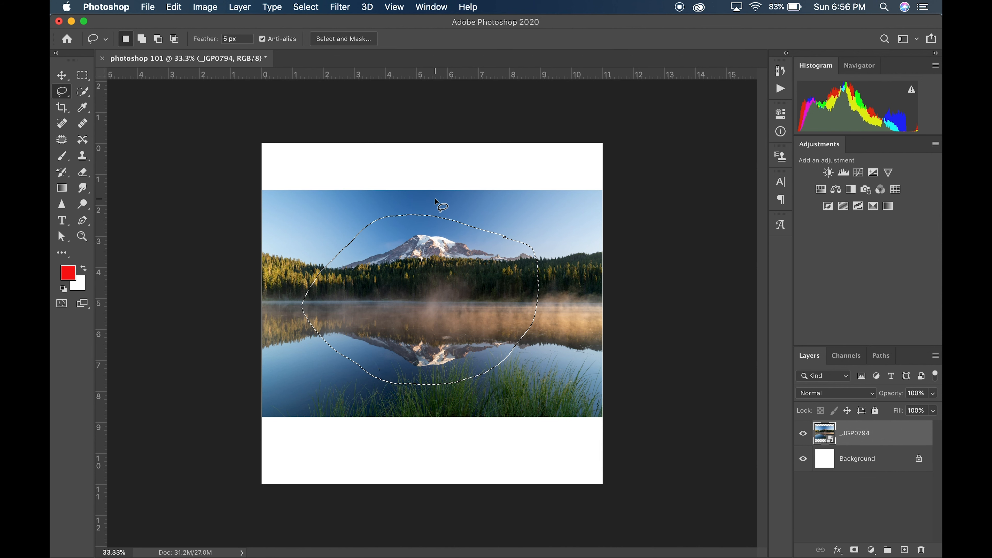
{"action": "key", "text": "alt"}
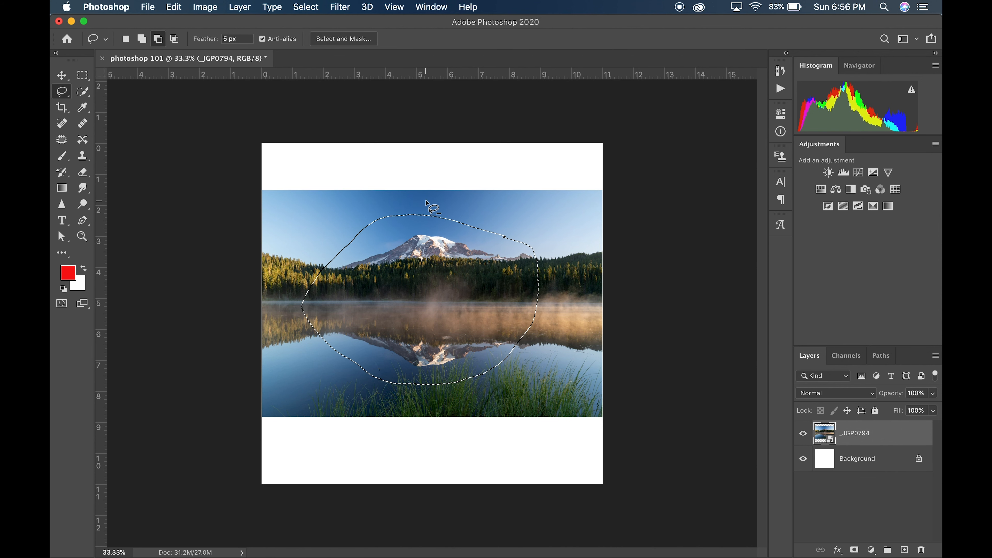
{"action": "left_click_drag", "start_coordinate": [405, 196], "coordinate": [465, 237]}
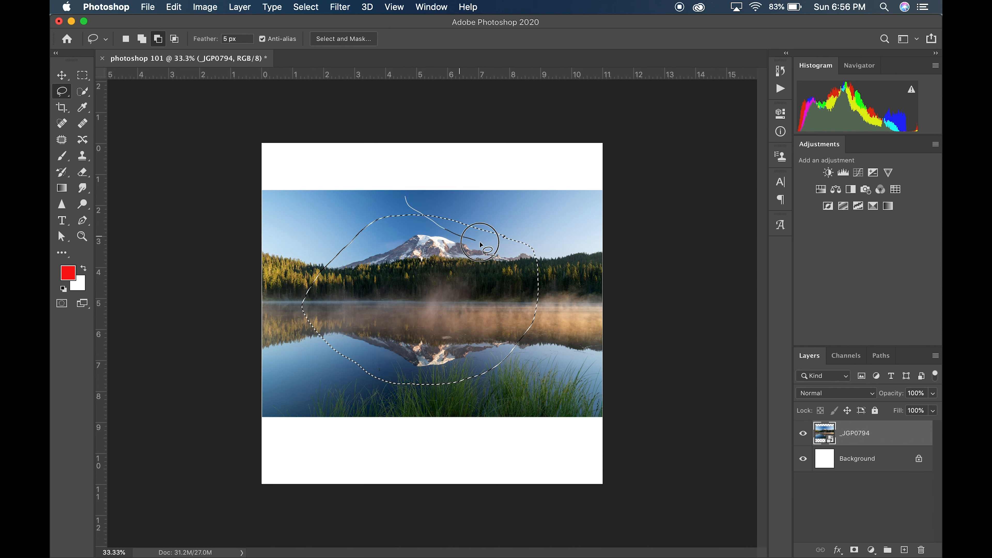
{"action": "mouse_move", "coordinate": [530, 250]}
{"action": "left_mouse_down"}
{"action": "mouse_move", "coordinate": [527, 222]}
{"action": "mouse_move", "coordinate": [435, 194]}
{"action": "mouse_move", "coordinate": [381, 246]}
{"action": "mouse_move", "coordinate": [331, 261]}
{"action": "mouse_move", "coordinate": [328, 221]}
{"action": "mouse_move", "coordinate": [377, 202]}
{"action": "mouse_move", "coordinate": [394, 215]}
{"action": "left_mouse_up"}
{"action": "key", "text": "alt"}
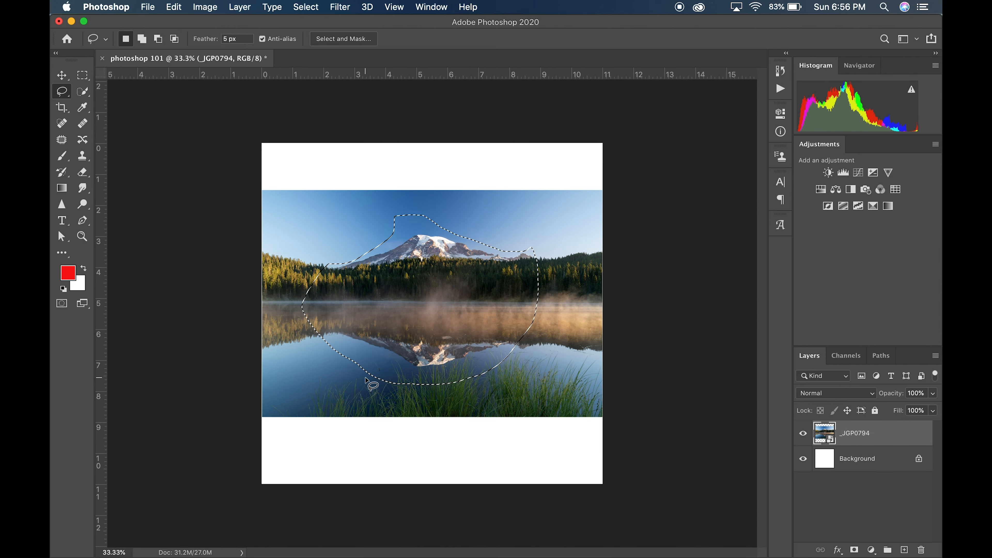
{"action": "key", "text": "alt"}
{"action": "mouse_move", "coordinate": [353, 382]}
{"action": "left_mouse_down"}
{"action": "mouse_move", "coordinate": [508, 355]}
{"action": "mouse_move", "coordinate": [513, 397]}
{"action": "mouse_move", "coordinate": [374, 409]}
{"action": "mouse_move", "coordinate": [339, 373]}
{"action": "mouse_move", "coordinate": [353, 381]}
{"action": "left_mouse_up"}
Step: Outline the mountain, forest and lake reflection as a closed straight-edged selection with the Polygonal Lasso tool
{"action": "left_click", "coordinate": [61, 93]}
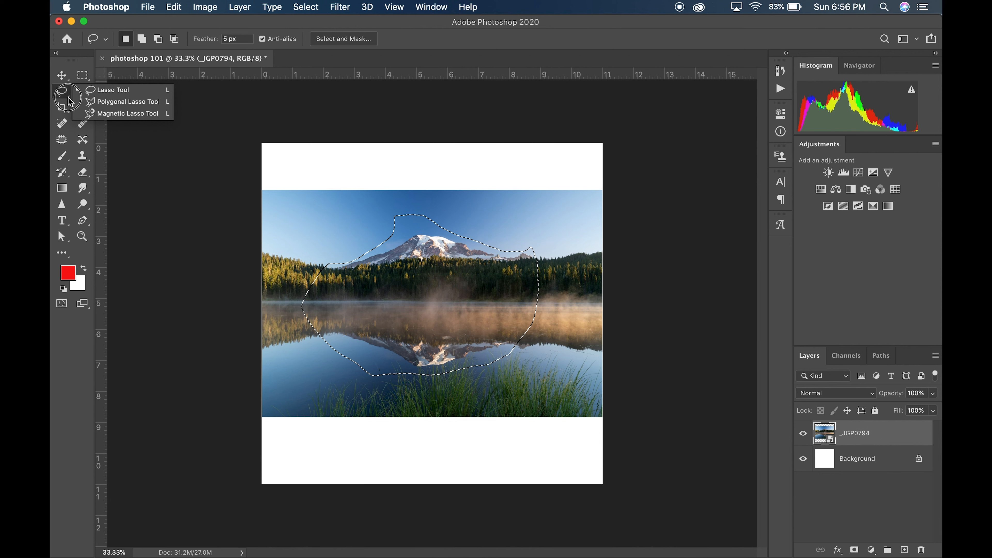
{"action": "left_click_drag", "start_coordinate": [64, 97], "coordinate": [133, 106]}
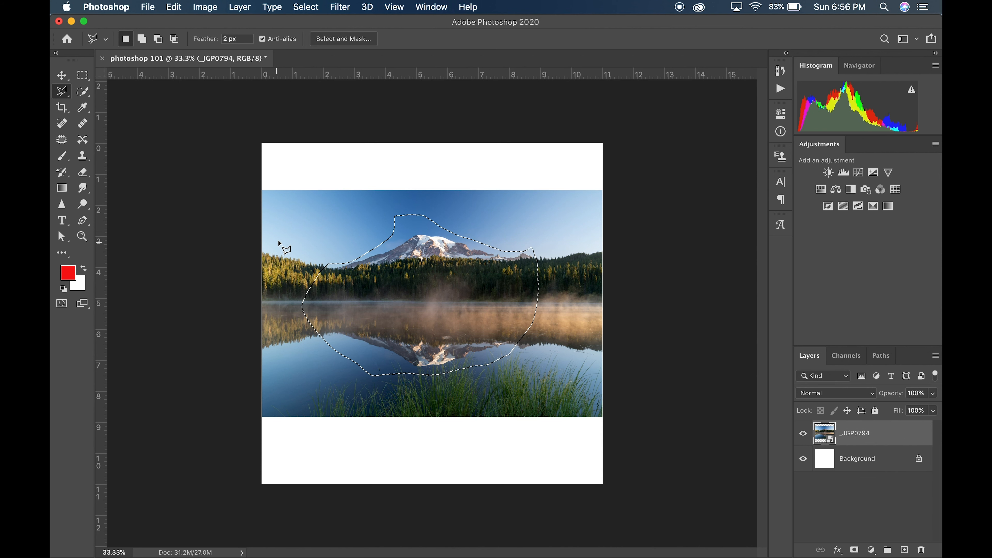
{"action": "left_click", "coordinate": [273, 250]}
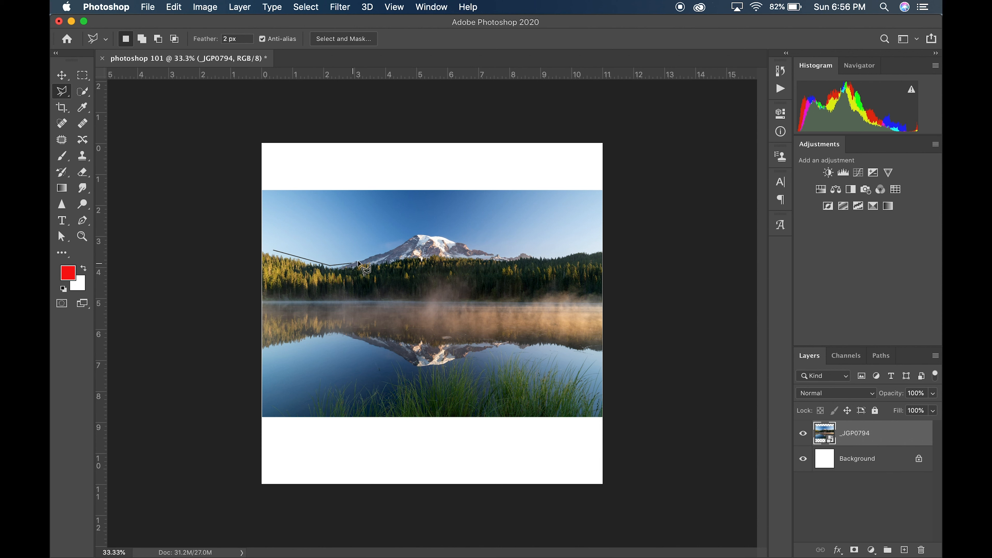
{"action": "left_click", "coordinate": [374, 257]}
{"action": "left_click", "coordinate": [390, 253]}
{"action": "left_click", "coordinate": [518, 251]}
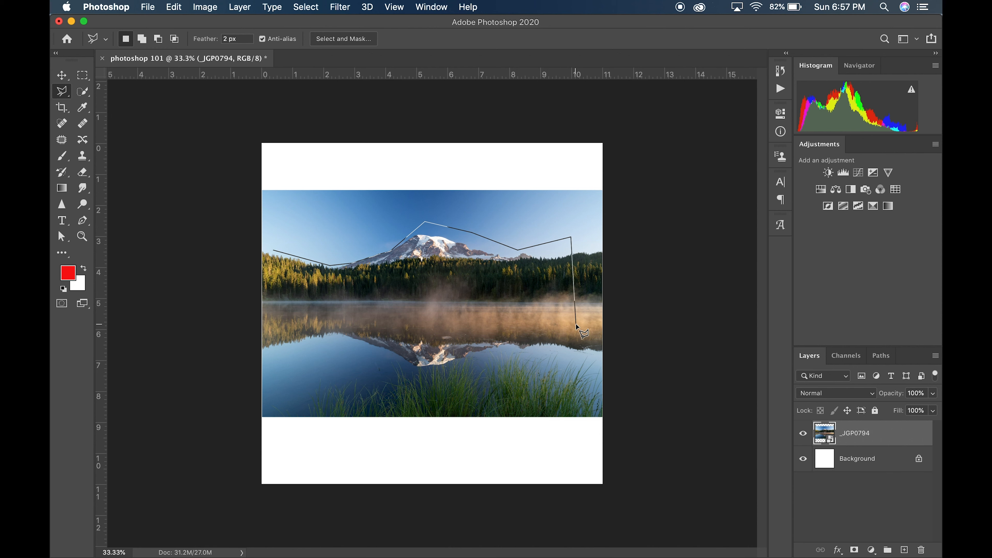
{"action": "left_click", "coordinate": [510, 355]}
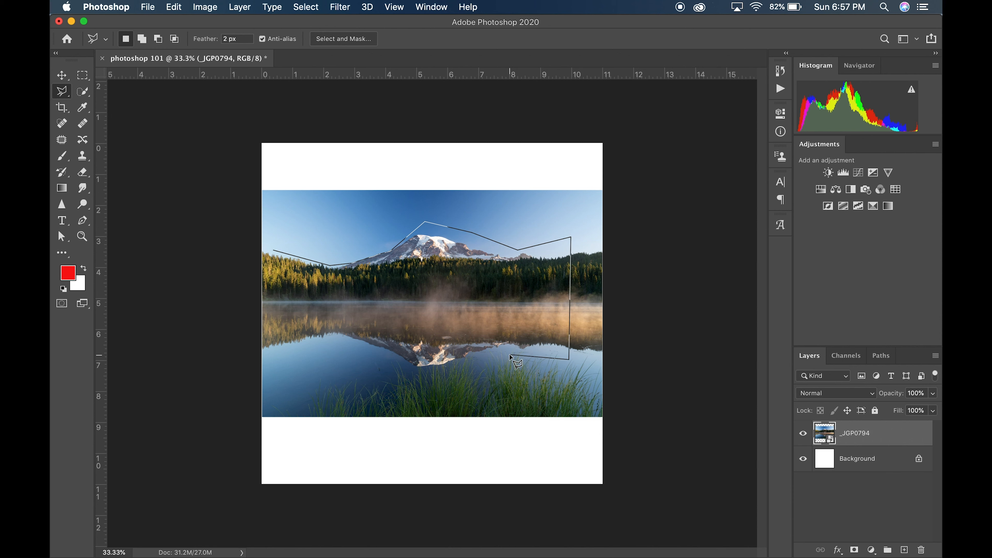
{"action": "left_click", "coordinate": [456, 379]}
{"action": "left_click", "coordinate": [385, 374]}
{"action": "left_click", "coordinate": [352, 350]}
{"action": "left_click", "coordinate": [311, 333]}
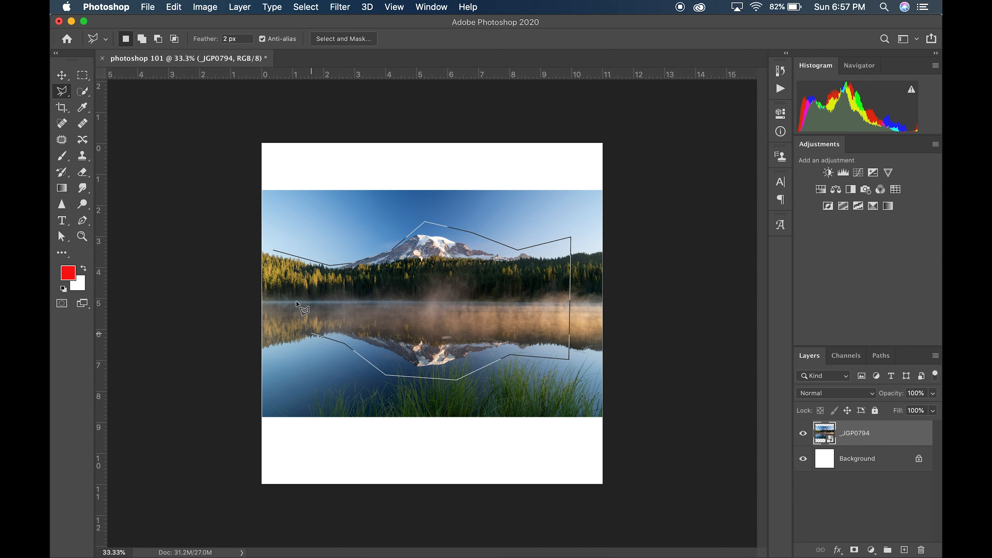
{"action": "left_click", "coordinate": [275, 252]}
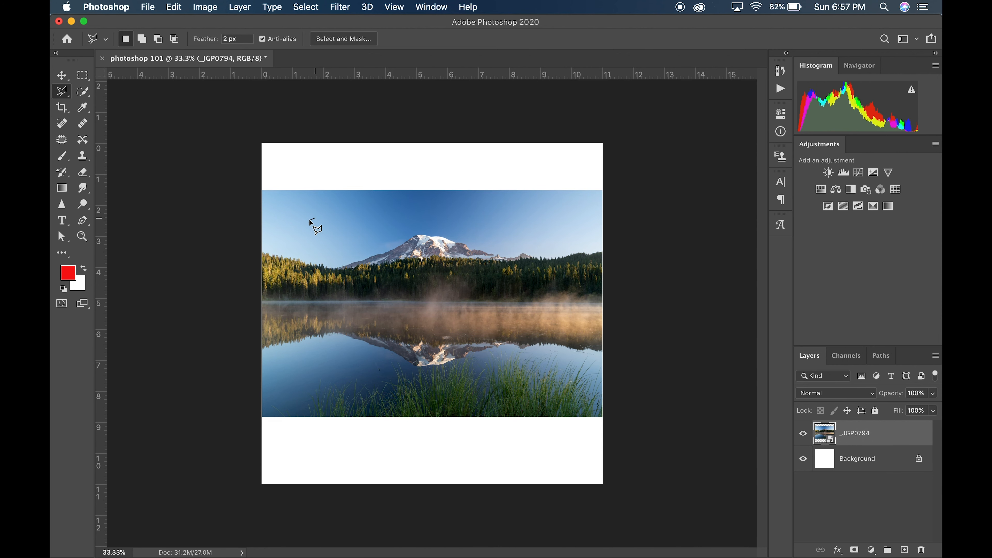
Step: Replace the outline with a four-sided polygonal selection covering the sky and the mountain's left slope
{"action": "left_click", "coordinate": [415, 199]}
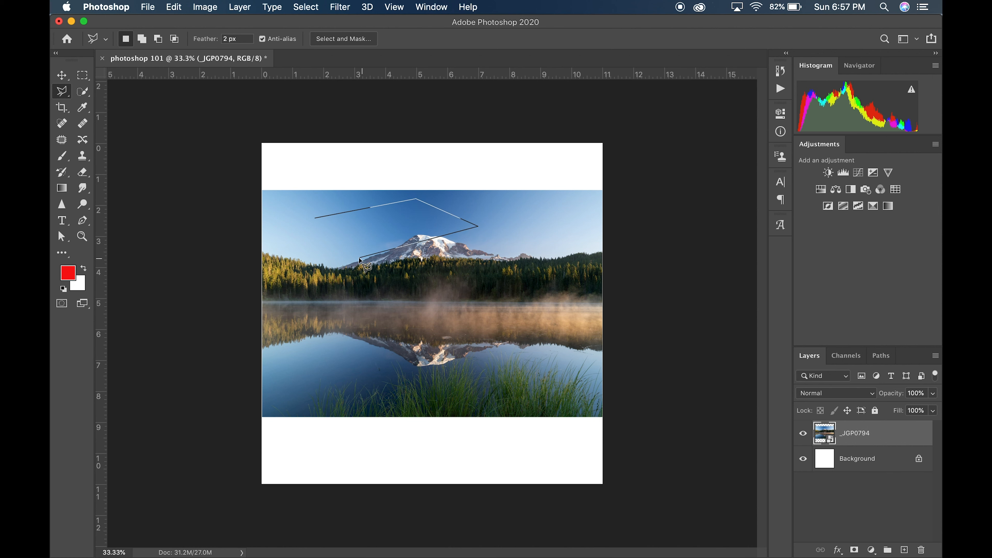
{"action": "left_click", "coordinate": [316, 221]}
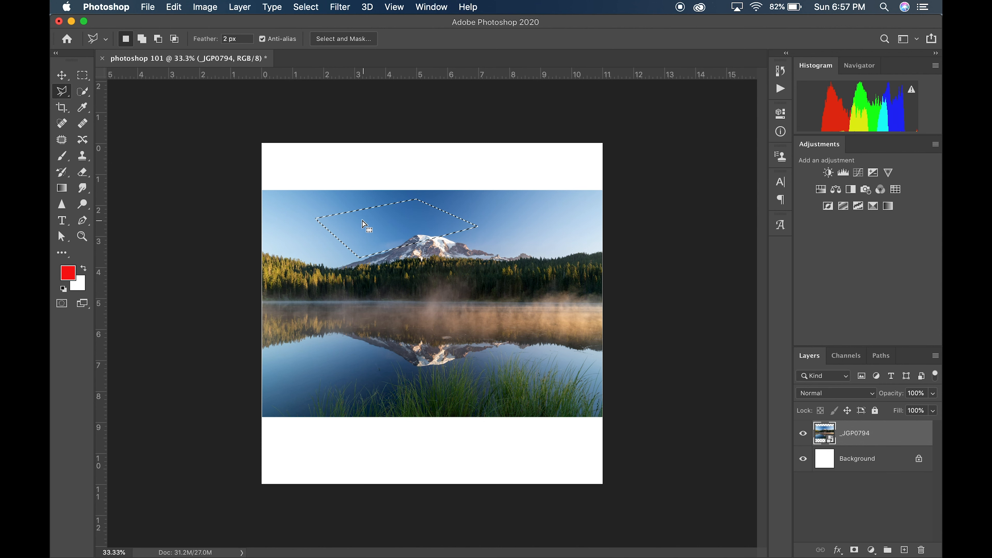
Step: Draw a polygonal selection around the photo's upper-right sky, extending past the canvas edge, and deselect it
{"action": "left_click", "coordinate": [505, 207]}
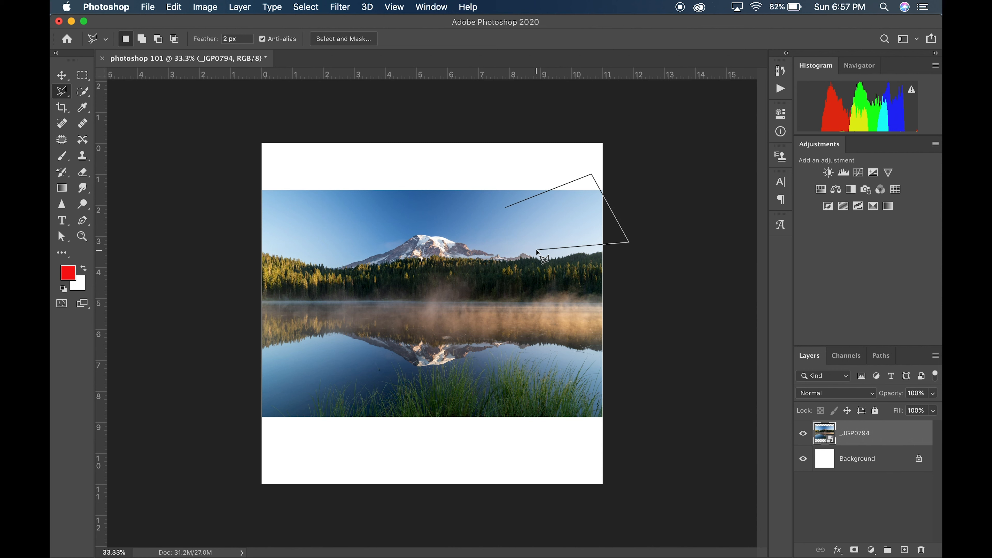
{"action": "left_click", "coordinate": [490, 261]}
{"action": "double_click", "coordinate": [514, 255]}
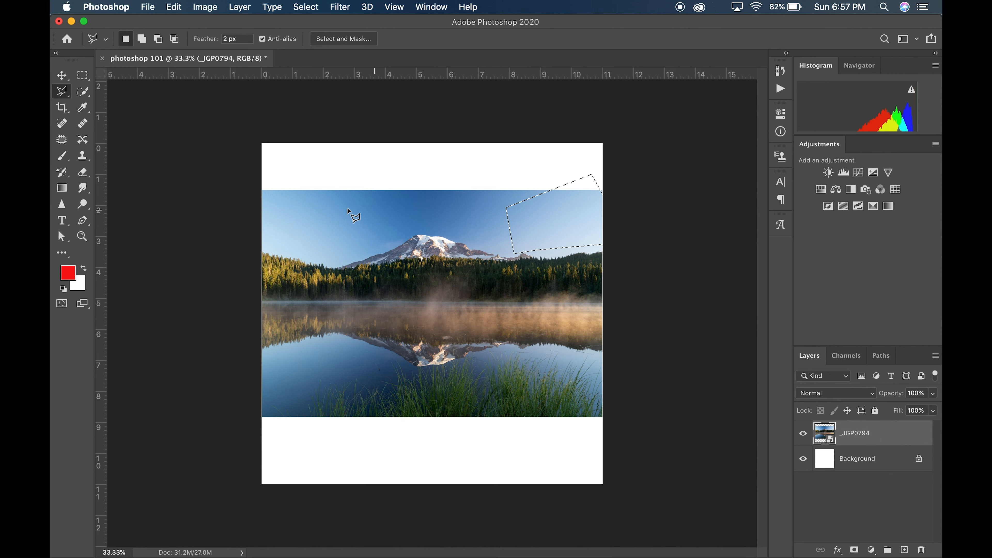
{"action": "key", "text": "super+d"}
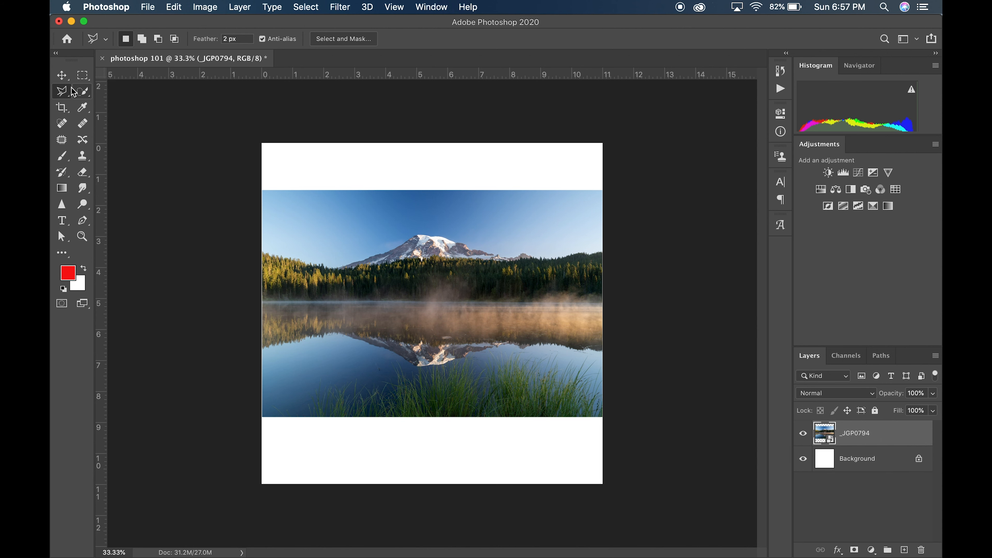
Step: Trace the treeline, mountain ridge and reflection with the Magnetic Lasso tool, close the selection over the lake, and deselect it
{"action": "mouse_move", "coordinate": [66, 98]}
{"action": "left_mouse_down"}
{"action": "mouse_move", "coordinate": [115, 121]}
{"action": "mouse_move", "coordinate": [123, 114]}
{"action": "left_mouse_up"}
{"action": "left_click", "coordinate": [269, 252]}
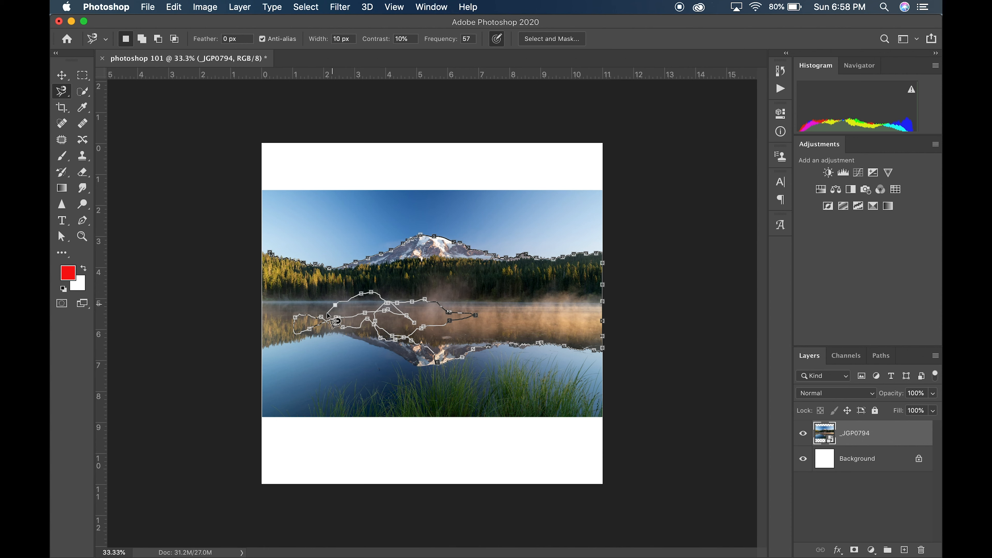
{"action": "double_click", "coordinate": [321, 304]}
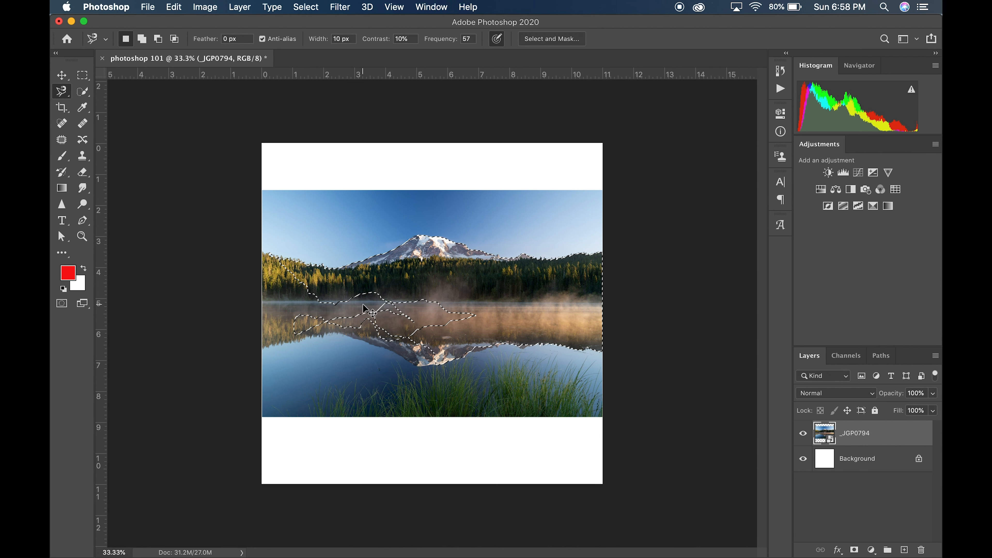
{"action": "key", "text": "super+d"}
Step: Select several small areas of the mountain's snow and rock in turn with the Magic Wand tool at tolerance 32
{"action": "left_click_drag", "start_coordinate": [65, 94], "coordinate": [100, 93]}
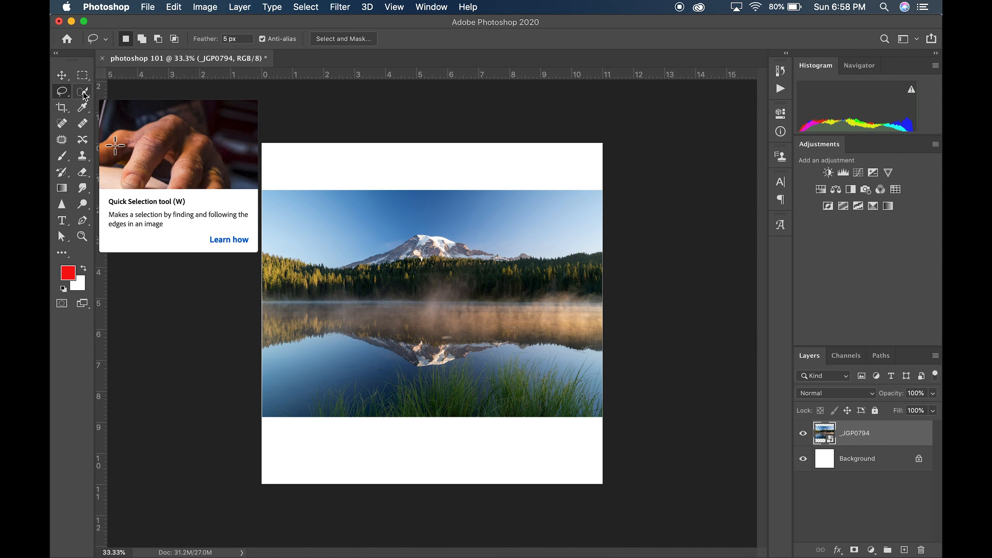
{"action": "left_click_drag", "start_coordinate": [86, 97], "coordinate": [139, 110]}
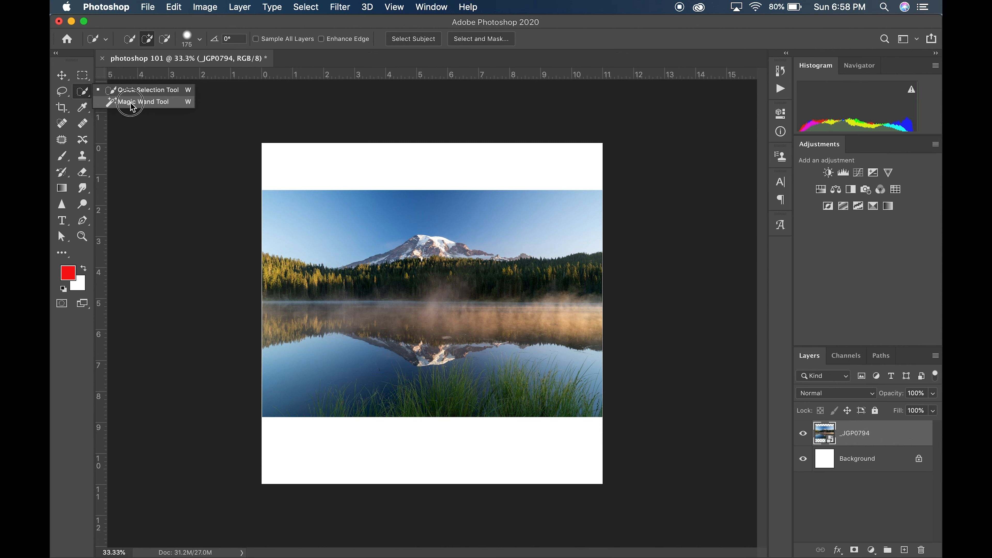
{"action": "left_click", "coordinate": [143, 106]}
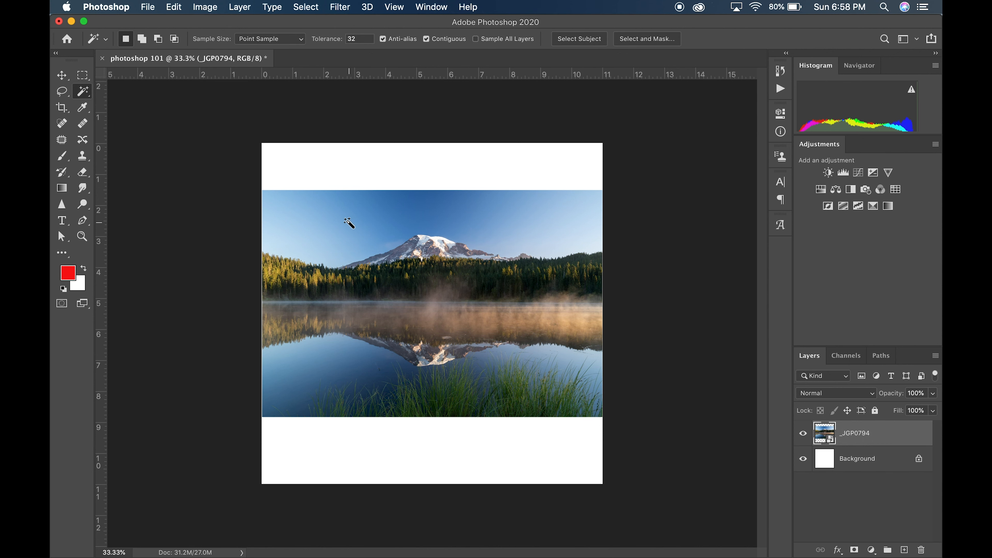
{"action": "left_click", "coordinate": [428, 257]}
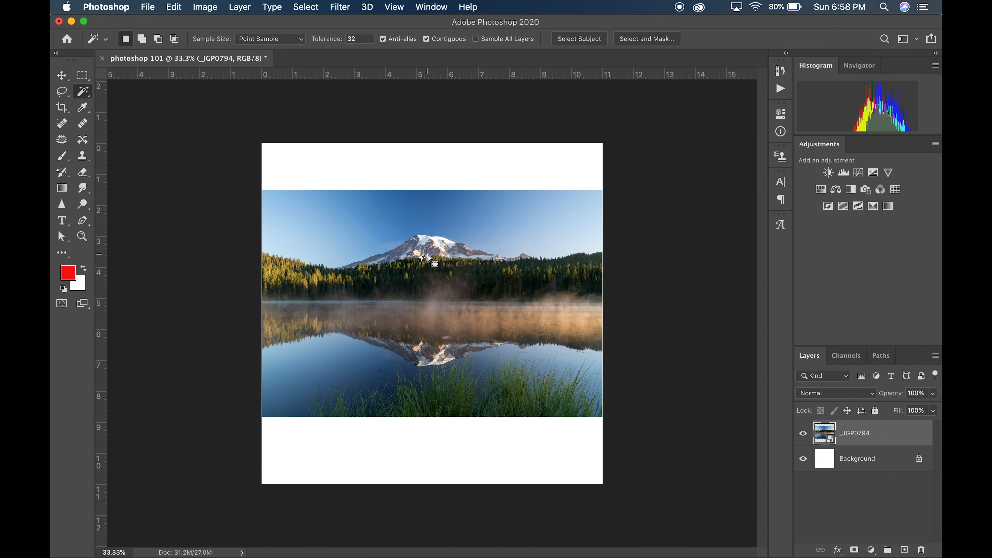
{"action": "left_click", "coordinate": [443, 263]}
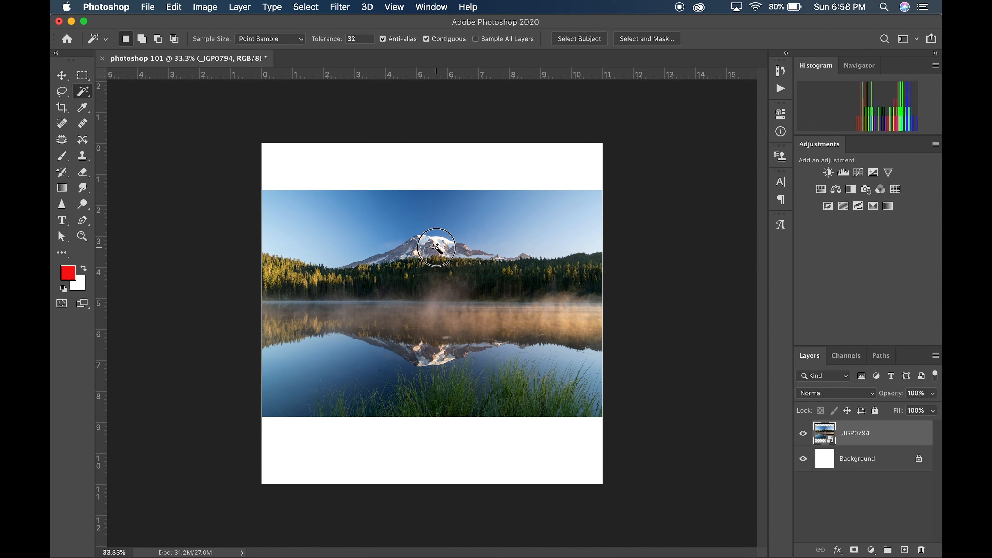
{"action": "left_click", "coordinate": [447, 258]}
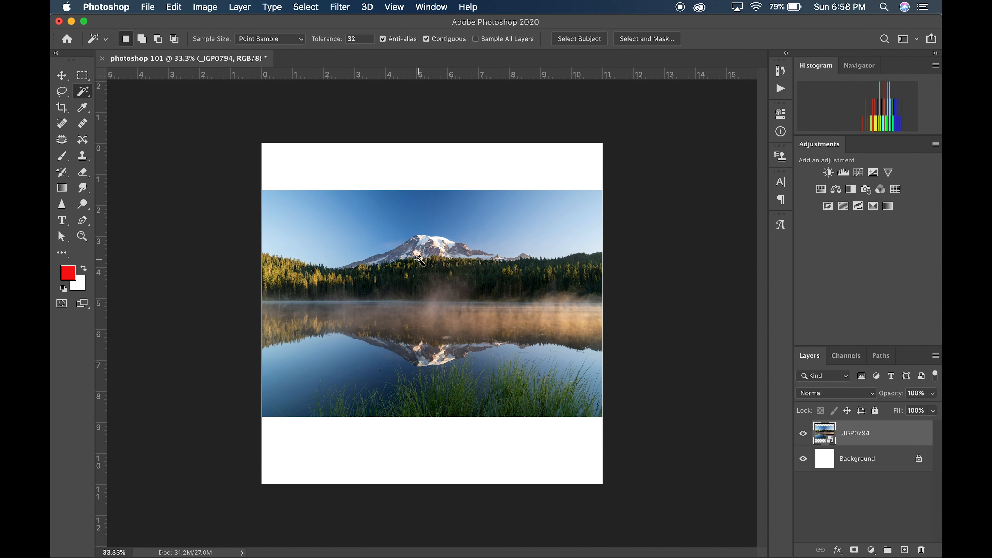
Step: Select the central sky with the Magic Wand, add the remaining sky on both sides, and deselect it
{"action": "left_click", "coordinate": [392, 222]}
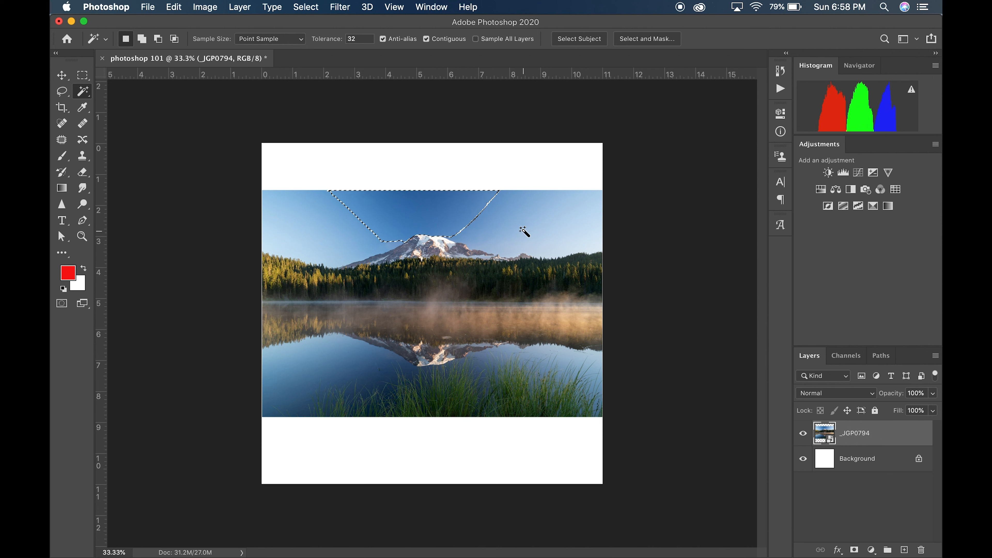
{"action": "key", "text": "shift"}
{"action": "key", "text": "shift"}
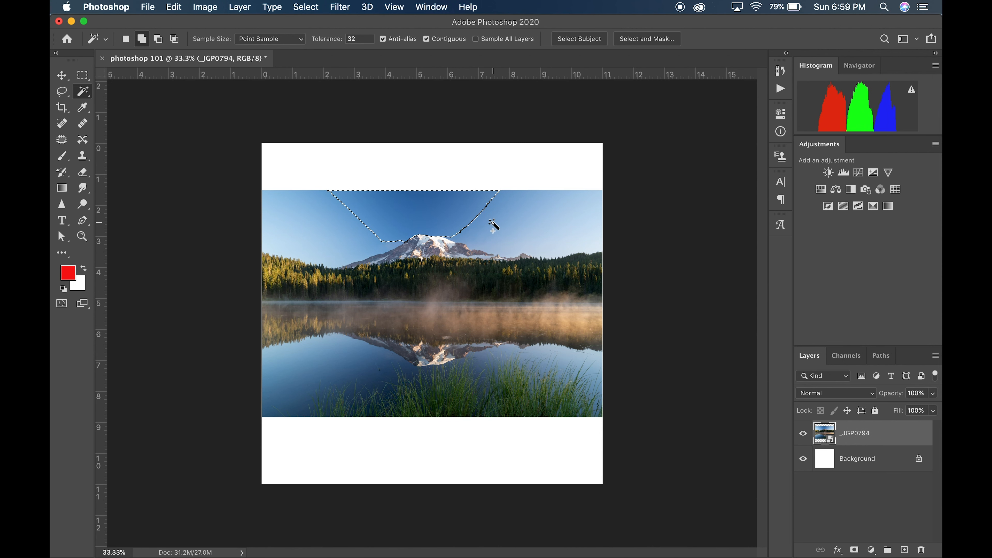
{"action": "left_click", "coordinate": [505, 223]}
{"action": "left_click", "coordinate": [586, 229]}
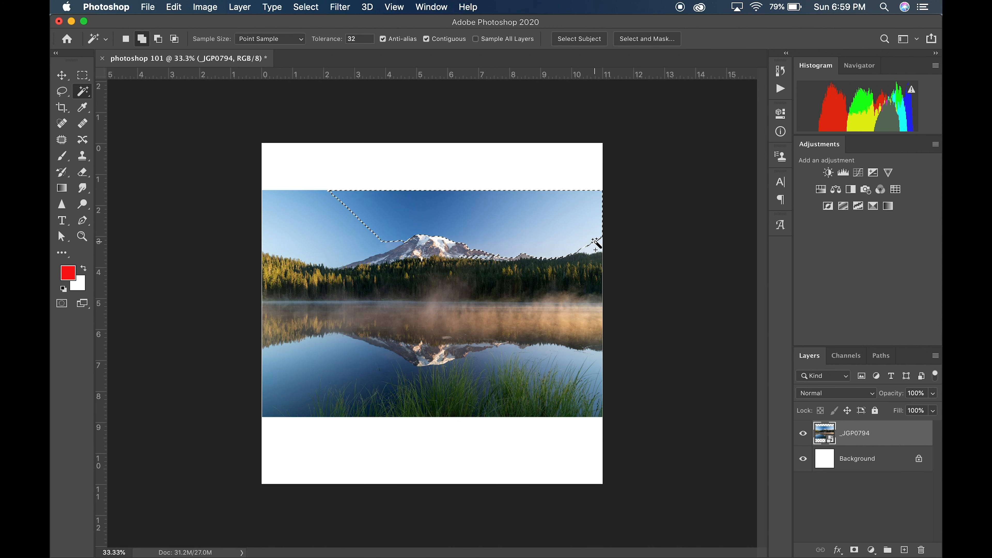
{"action": "left_click", "coordinate": [325, 231], "text": "shift"}
{"action": "left_click", "coordinate": [299, 234], "text": "shift"}
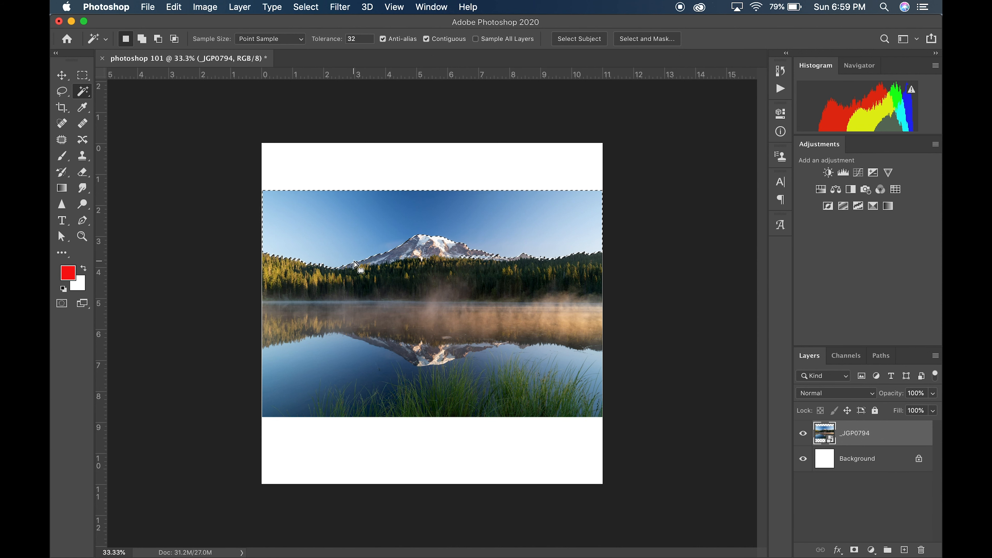
{"action": "key", "text": "super+d"}
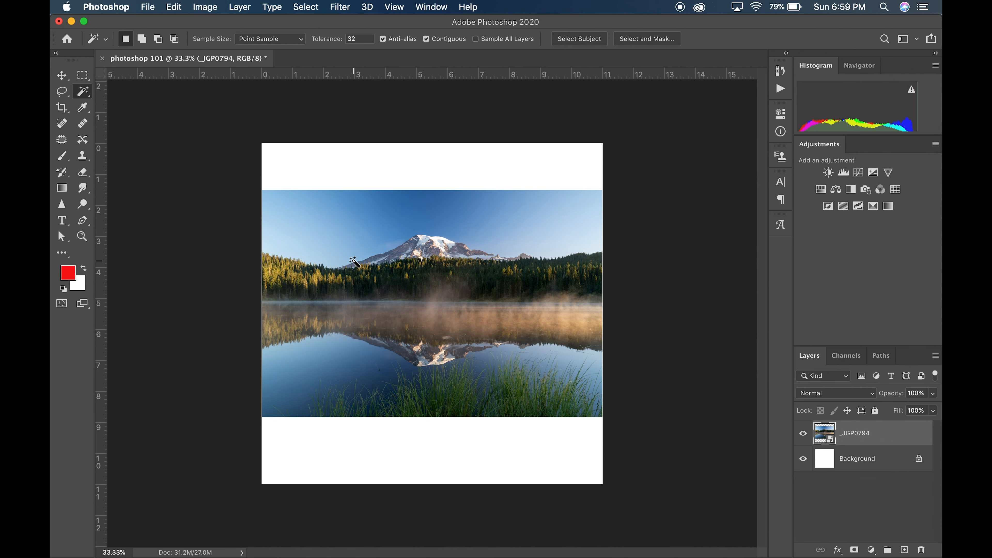
Step: Select the whole sky down to the mountain ridge and treeline with the Quick Selection tool
{"action": "right_click", "coordinate": [83, 91]}
{"action": "left_click", "coordinate": [121, 89]}
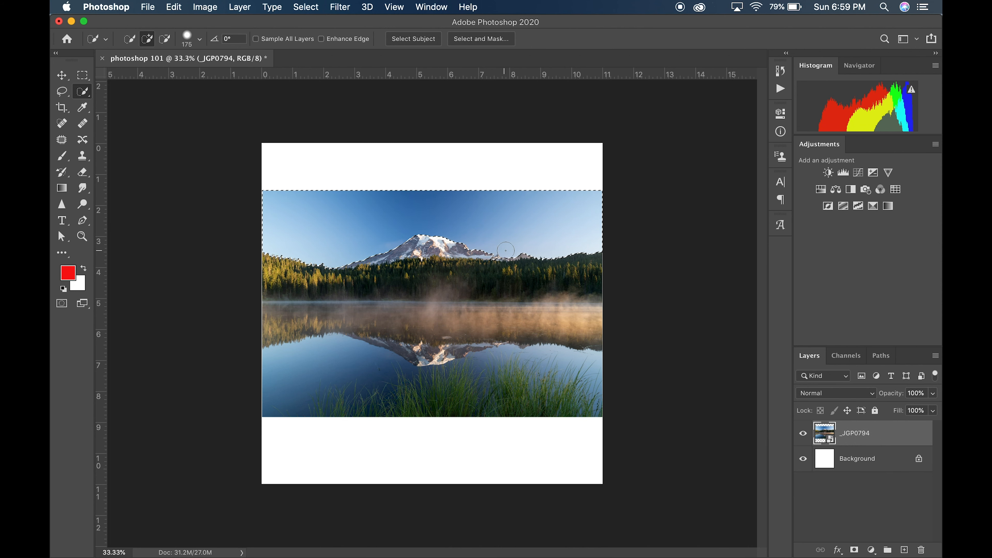
{"action": "key", "text": "z"}
{"action": "key", "text": "w"}
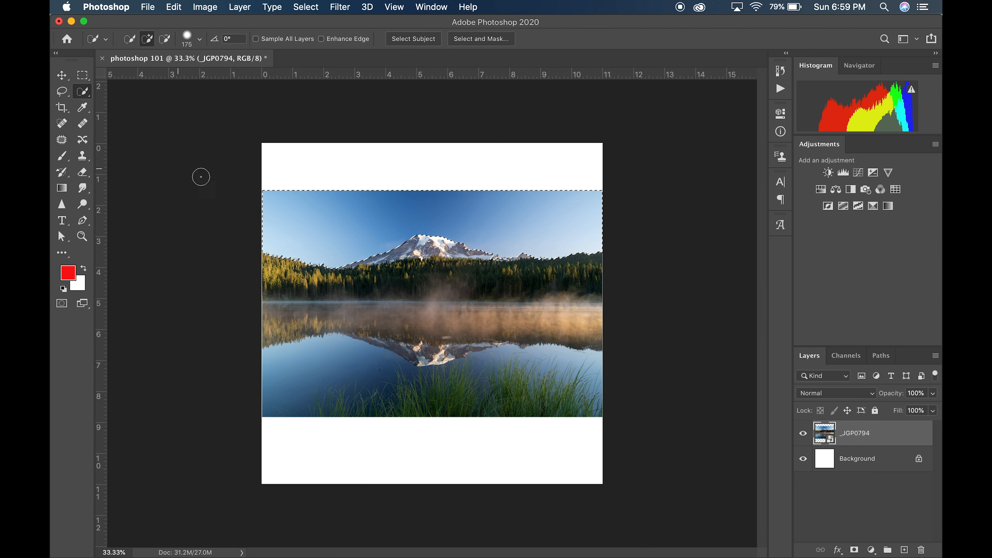
Step: Subtract the strip around the low snowy ridge beside the mountain from the sky selection with the Quick Selection tool
{"action": "key", "text": "z"}
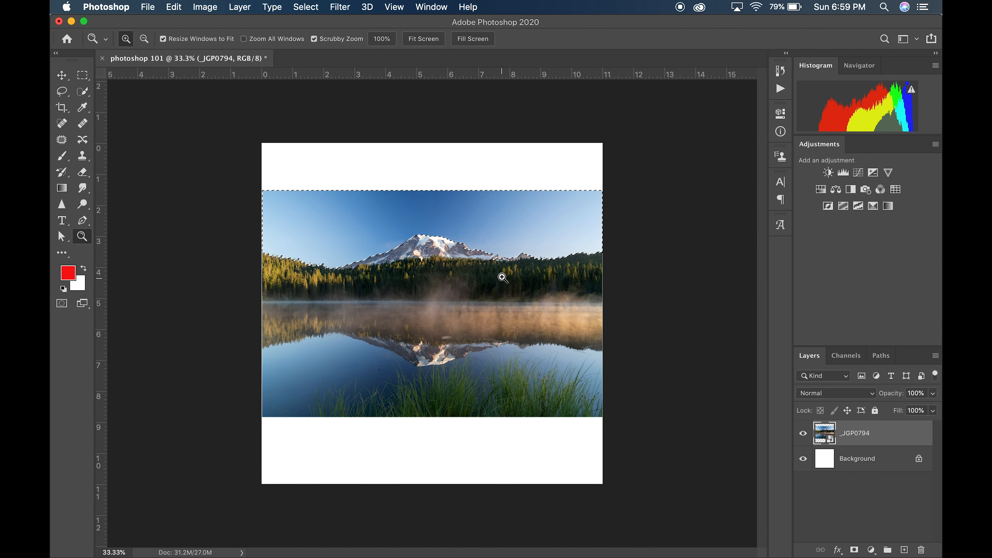
{"action": "left_click_drag", "start_coordinate": [508, 257], "coordinate": [587, 235]}
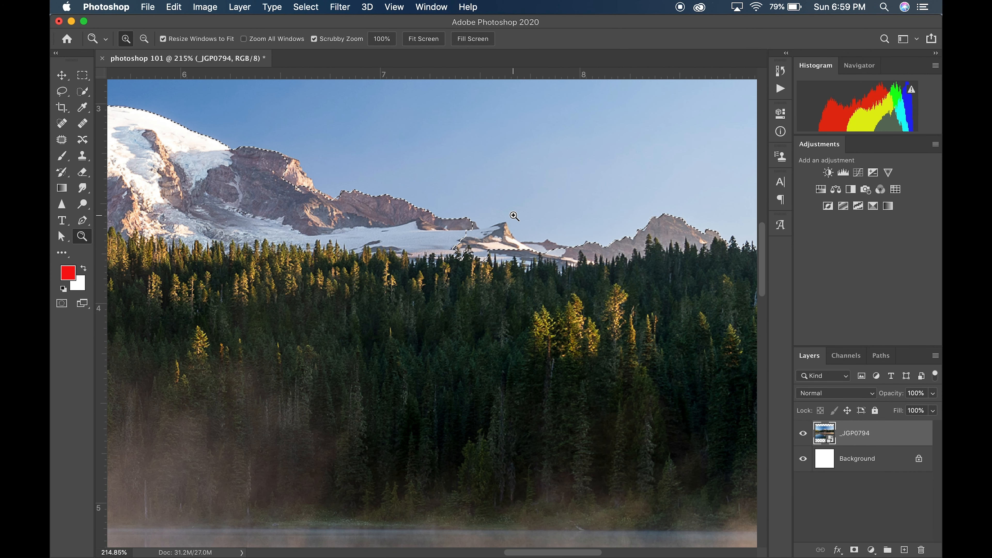
{"action": "key", "text": "w"}
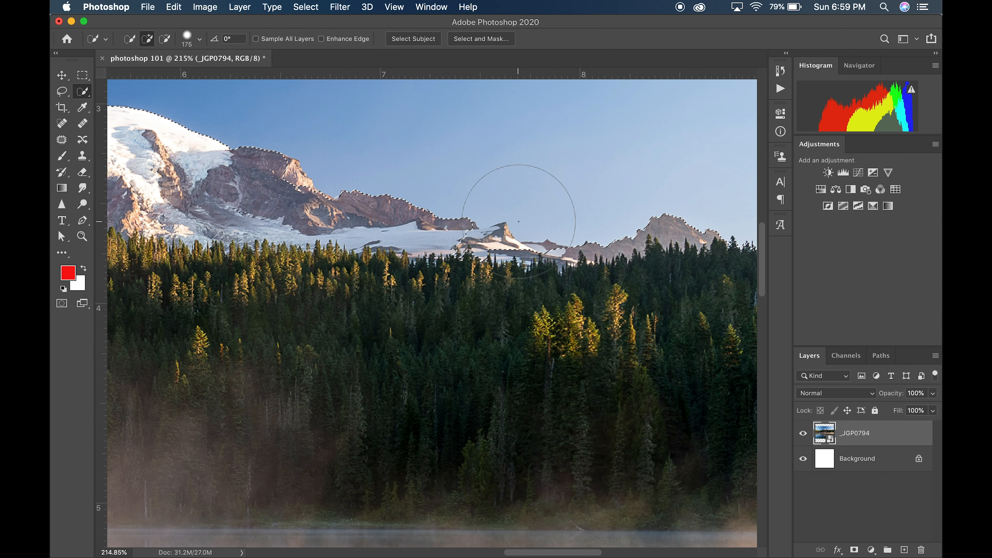
{"action": "scroll", "coordinate": [514, 229], "scroll_direction": "up", "scroll_amount": 5}
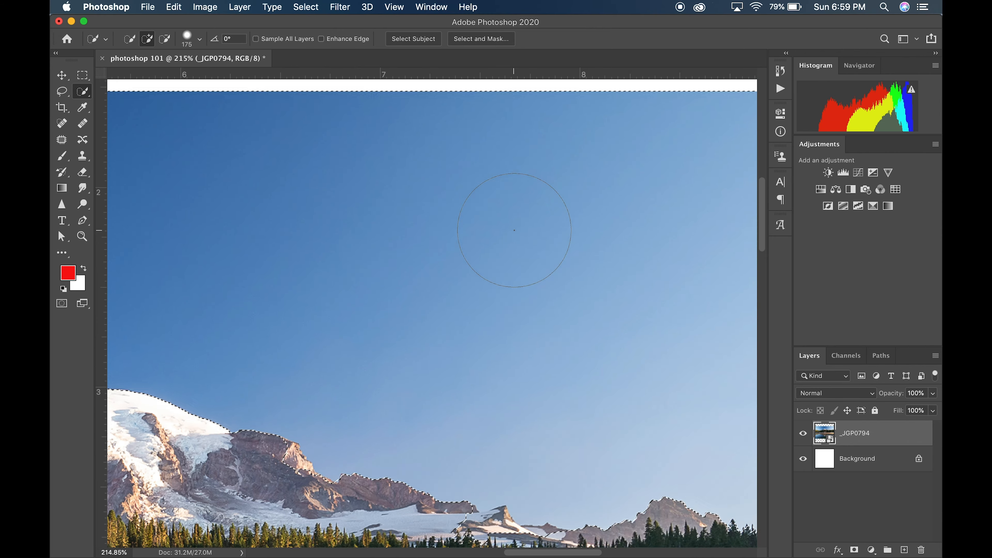
{"action": "scroll", "coordinate": [513, 230], "scroll_direction": "down", "scroll_amount": 8}
{"action": "scroll", "coordinate": [546, 202], "scroll_direction": "up", "scroll_amount": 3}
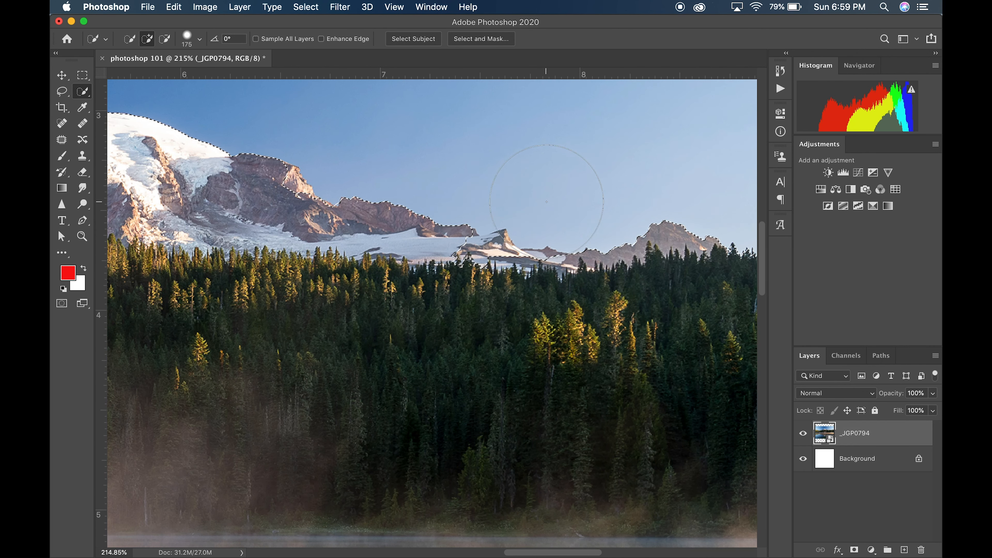
{"action": "key", "text": "alt"}
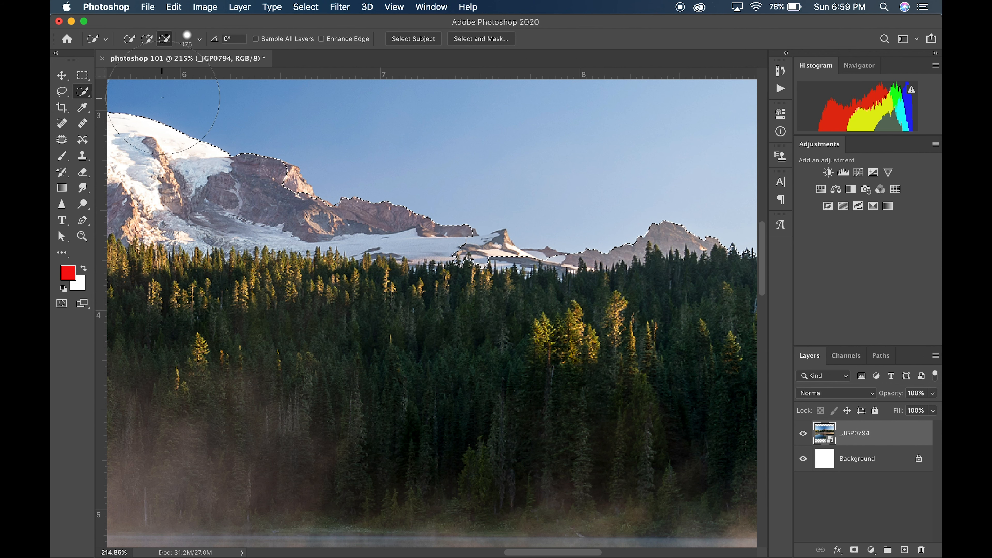
{"action": "mouse_move", "coordinate": [447, 322]}
{"action": "left_mouse_down"}
{"action": "mouse_move", "coordinate": [462, 290]}
{"action": "mouse_move", "coordinate": [537, 312]}
{"action": "left_mouse_up"}
Step: Practise shrinking and enlarging the Quick Selection brush, leave it at 40 pixels, and deselect the sky
{"action": "key", "text": "bracketleft"}
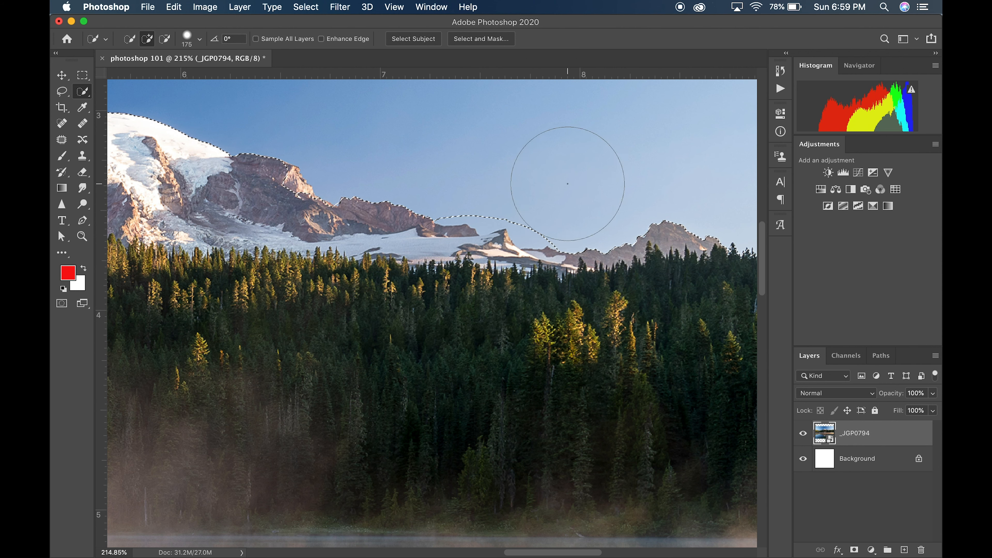
{"action": "key", "text": "bracketleft"}
{"action": "key", "text": "bracketleft"}
{"action": "key", "text": "bracketleft"}
{"action": "key", "text": "bracketleft"}
{"action": "key", "text": "bracketleft"}
{"action": "key", "text": "bracketleft"}
{"action": "key", "text": "bracketleft"}
{"action": "key", "text": "bracketleft"}
{"action": "key", "text": "bracketleft"}
{"action": "key", "text": "bracketleft"}
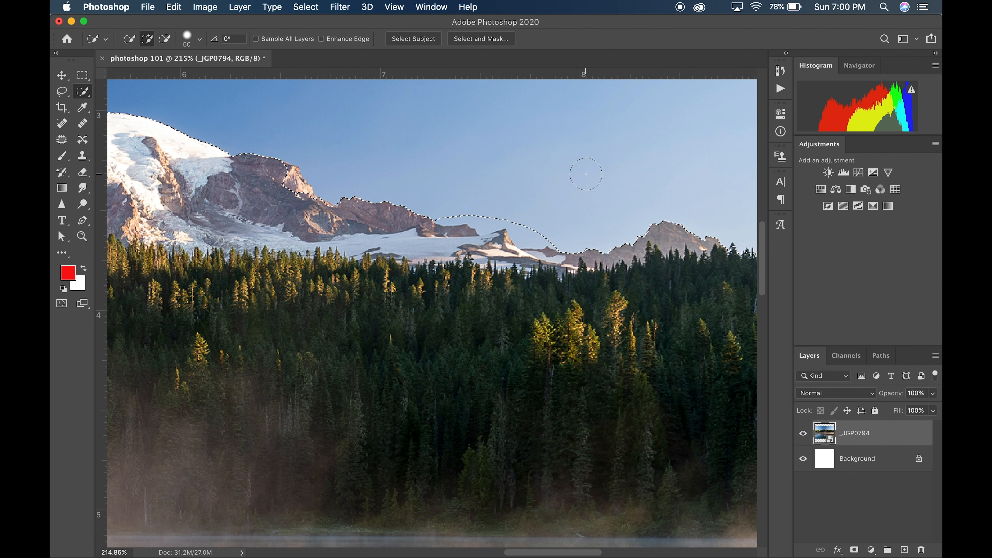
{"action": "key", "text": "bracketright"}
{"action": "key", "text": "bracketright"}
{"action": "key", "text": "bracketright"}
{"action": "key", "text": "bracketright"}
{"action": "key", "text": "bracketleft"}
{"action": "key", "text": "bracketleft"}
{"action": "key", "text": "bracketleft"}
{"action": "key", "text": "bracketleft"}
{"action": "key", "text": "bracketright"}
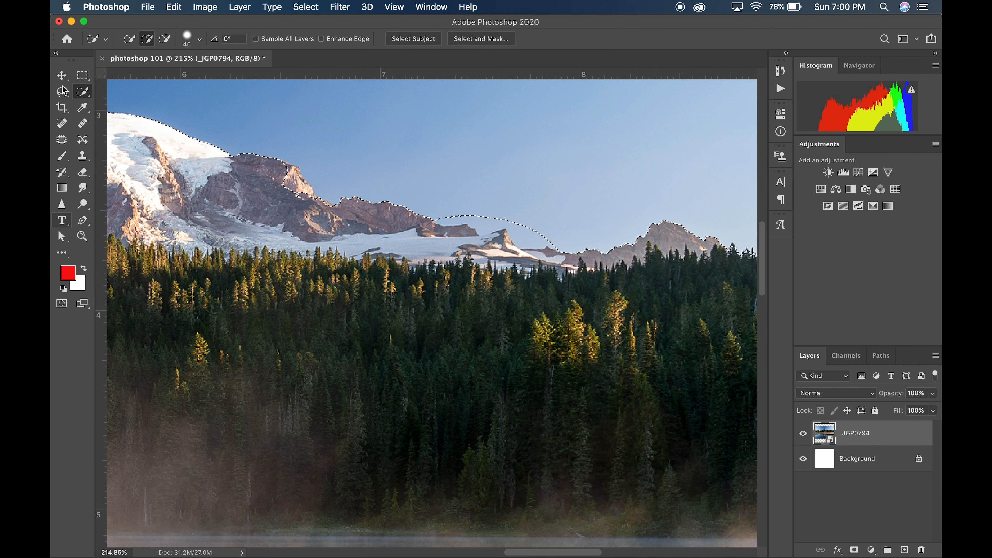
{"action": "left_click", "coordinate": [63, 76]}
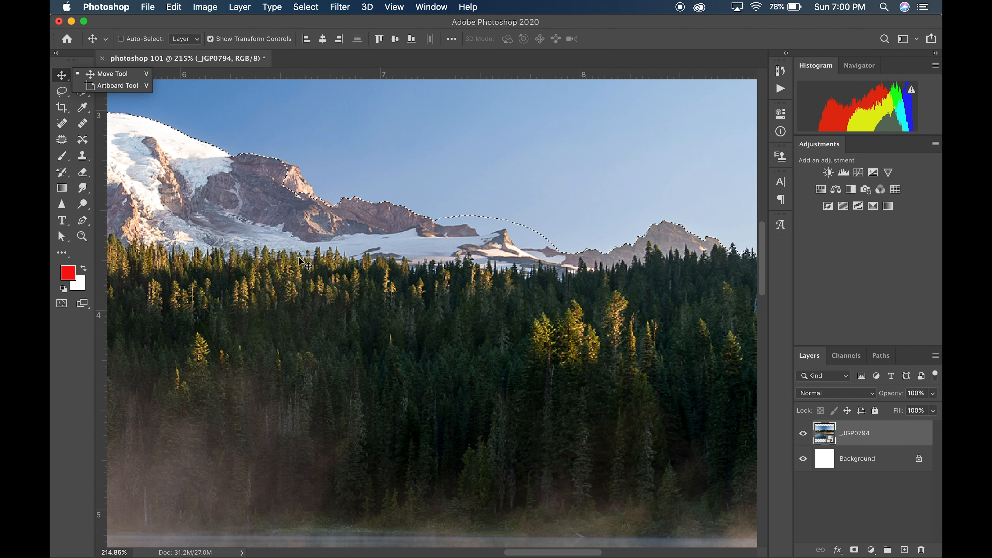
{"action": "key", "text": "super+d"}
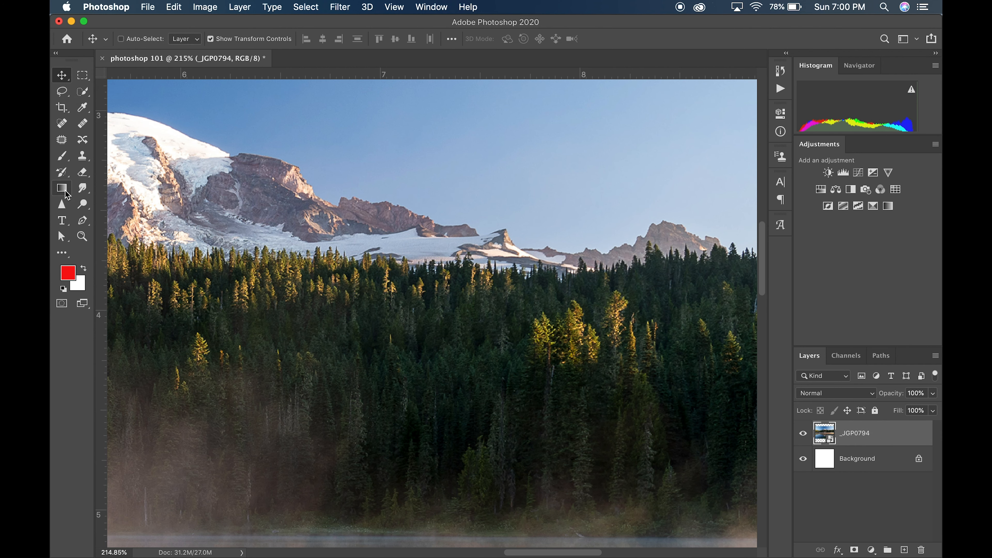
Step: Start a text line in the sky above the ridge and replace its placeholder text with an opening square bracket
{"action": "left_click", "coordinate": [61, 223]}
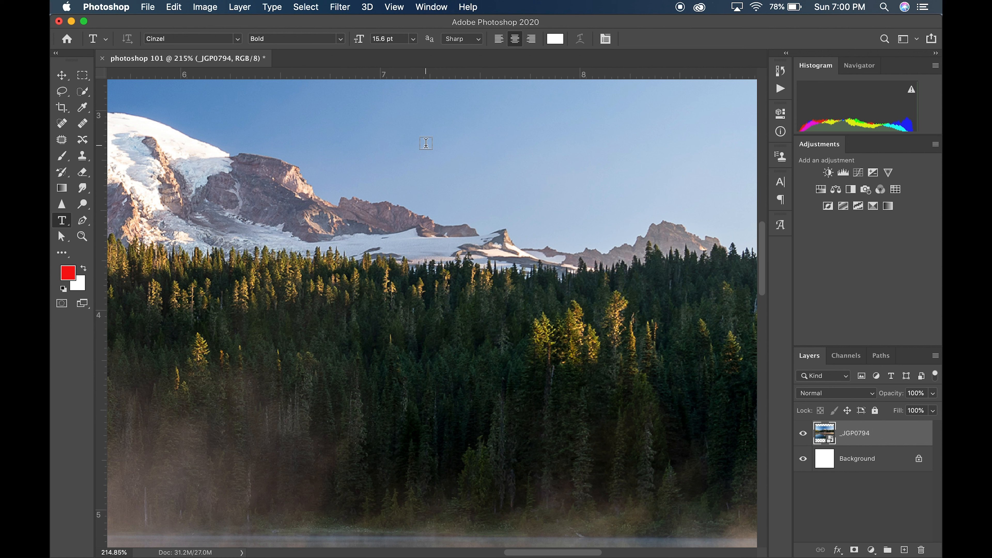
{"action": "left_click", "coordinate": [426, 143]}
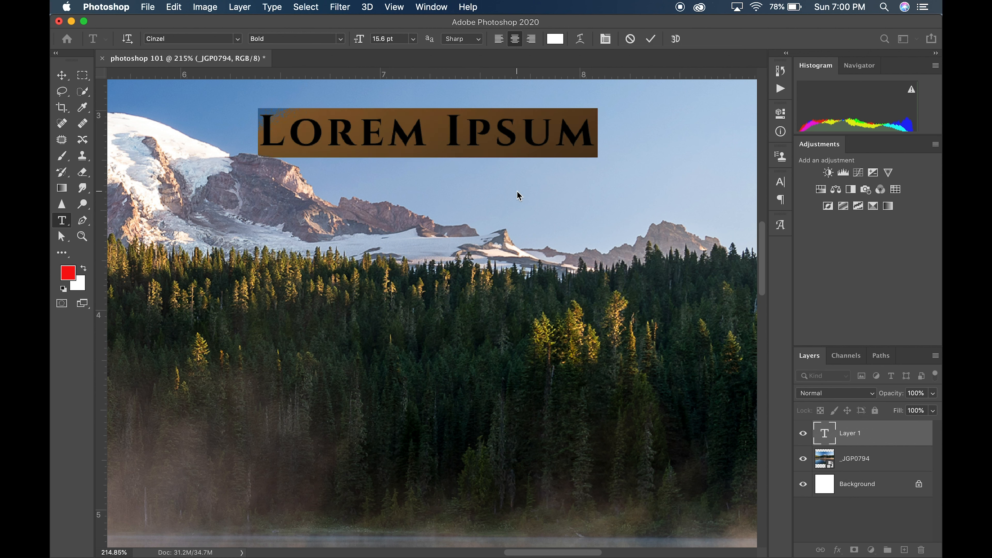
{"action": "key", "text": "BackSpace"}
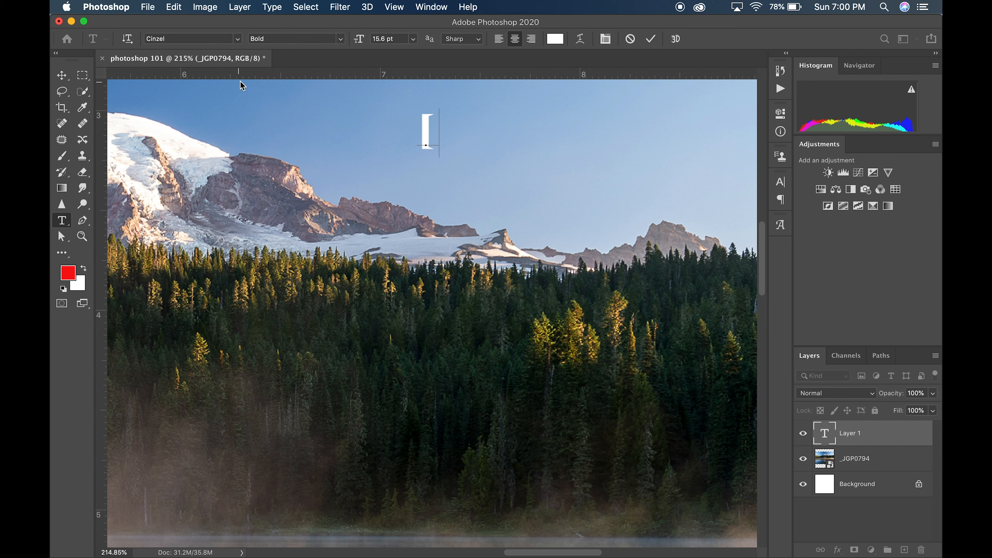
{"action": "left_click", "coordinate": [238, 39]}
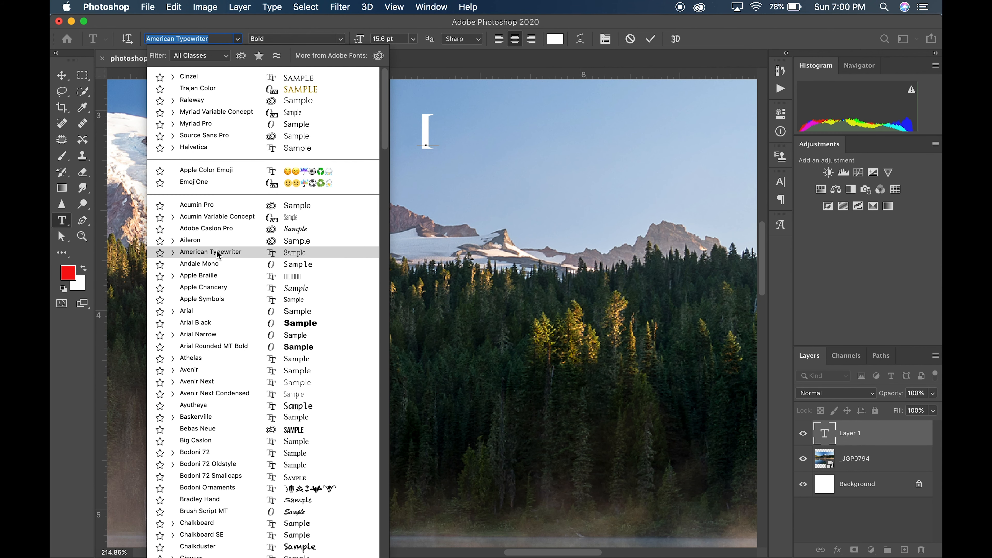
{"action": "left_click", "coordinate": [207, 148]}
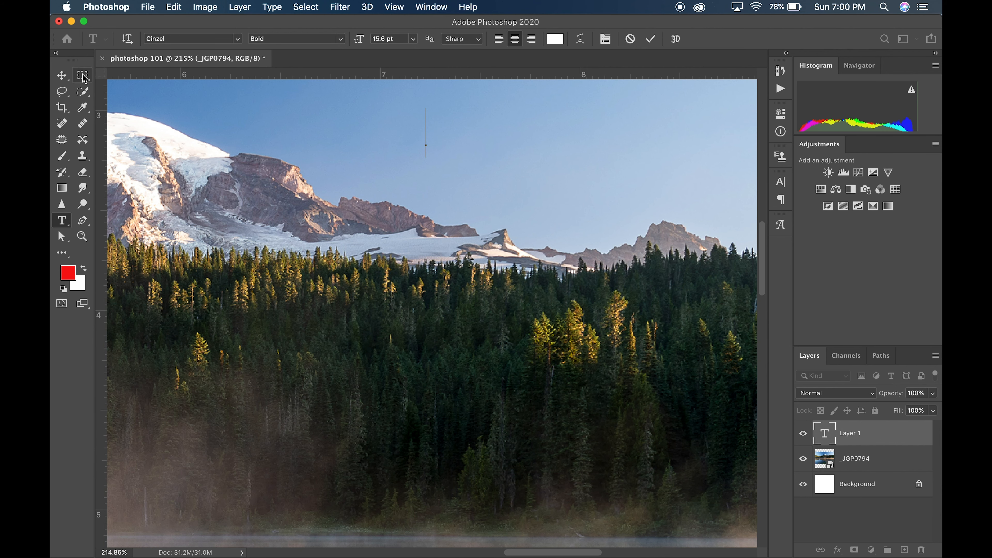
Step: Set the text font to Helvetica and enter "[]P" in the sky
{"action": "left_click", "coordinate": [238, 39]}
{"action": "left_click", "coordinate": [206, 77]}
{"action": "type", "text": "["}
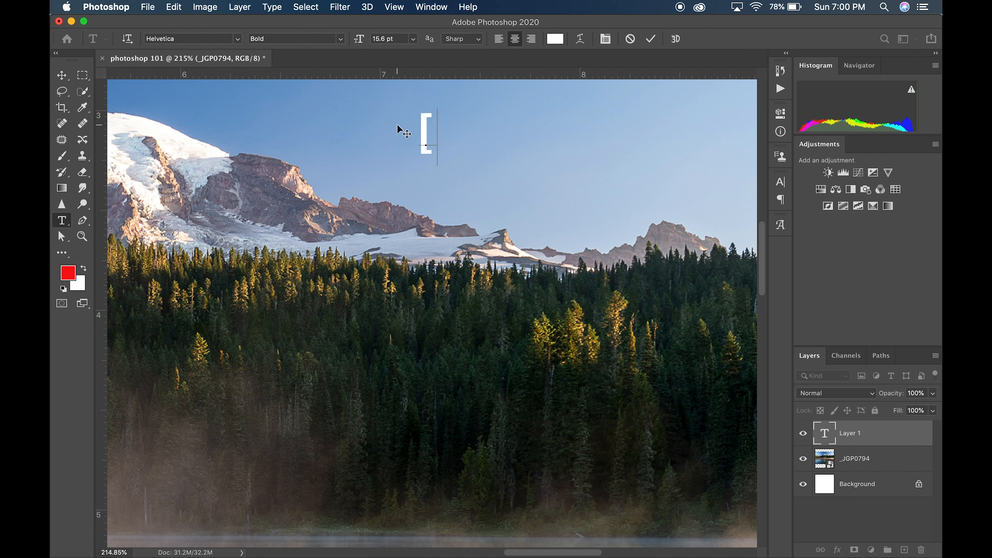
{"action": "type", "text": "]"}
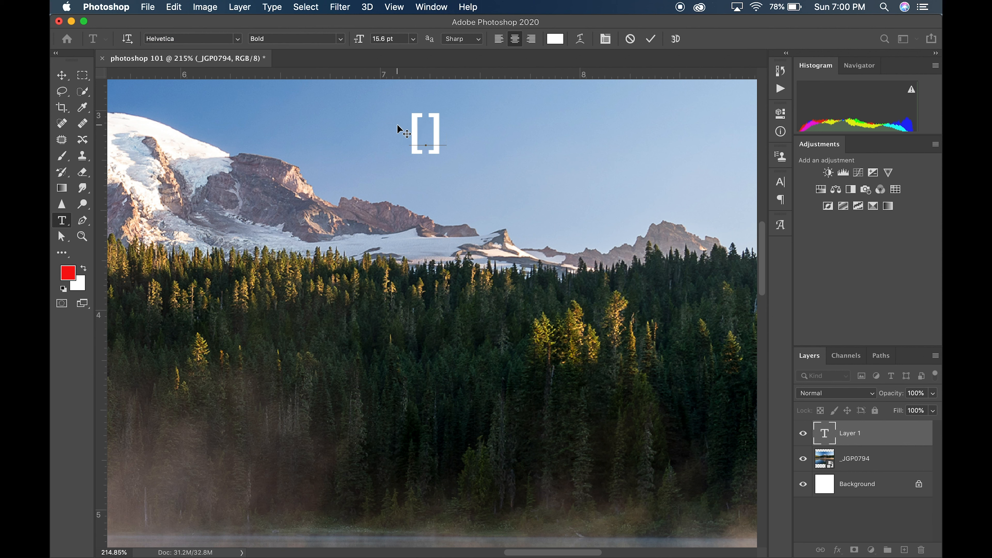
{"action": "type", "text": " P"}
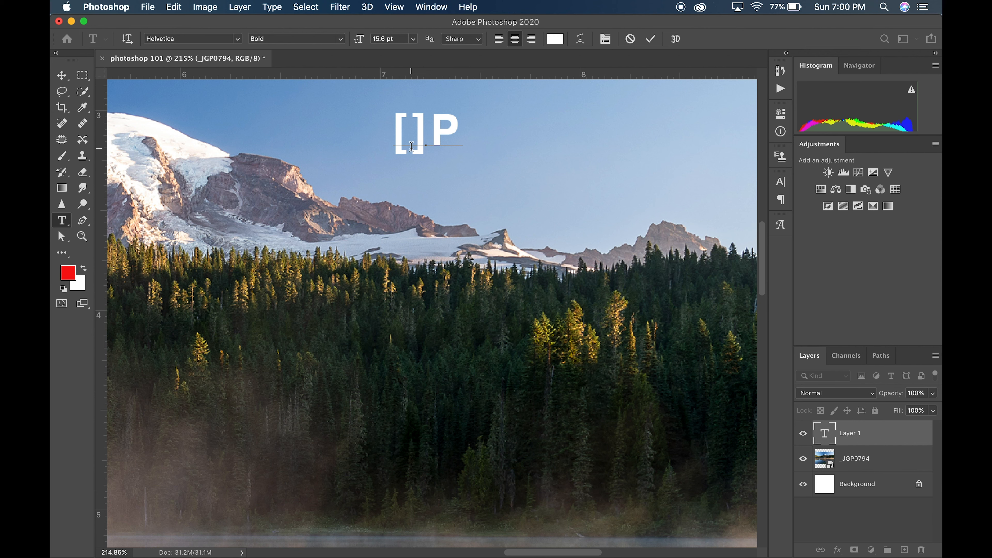
Step: Highlight the square brackets in the text and place the text cursor between them
{"action": "left_click_drag", "start_coordinate": [411, 146], "coordinate": [430, 150]}
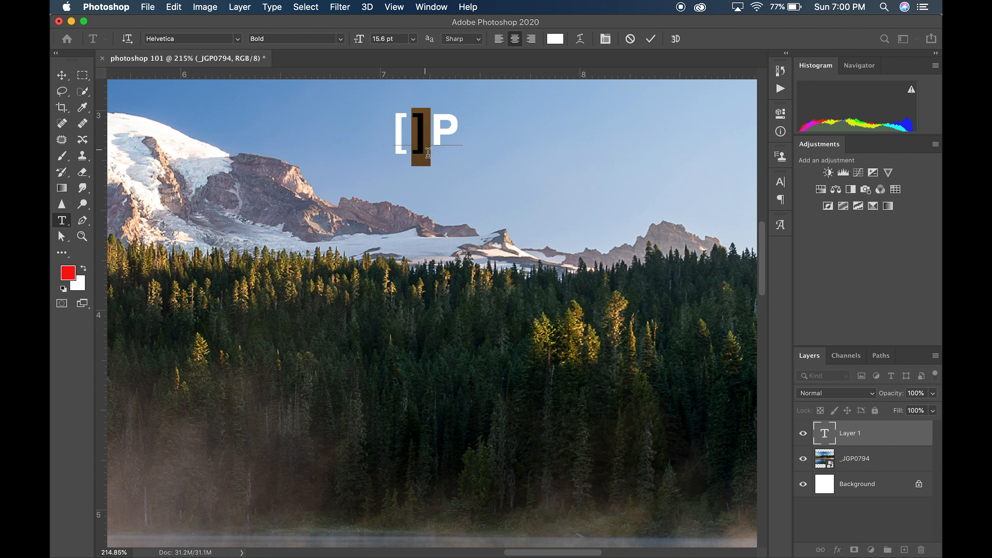
{"action": "double_click", "coordinate": [399, 146]}
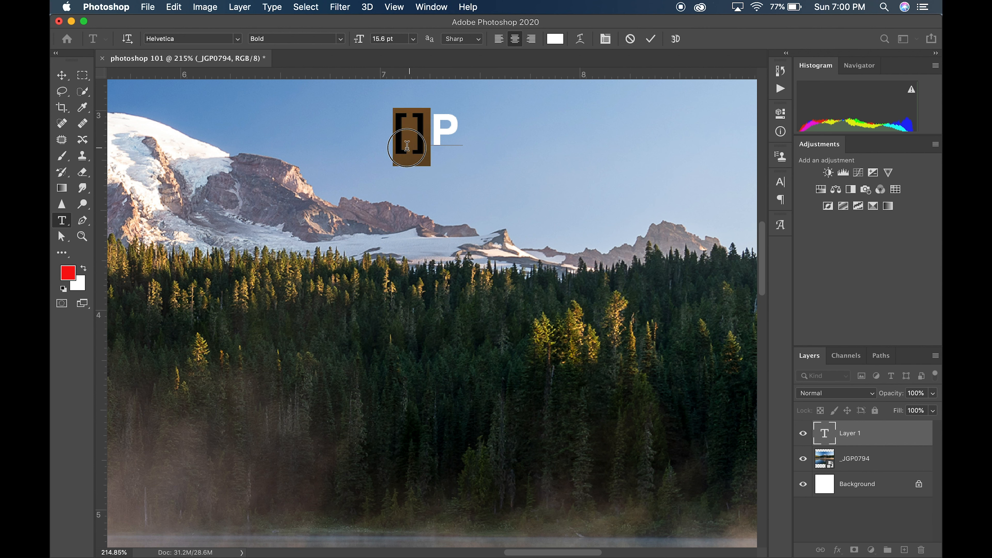
{"action": "triple_click", "coordinate": [409, 144]}
{"action": "left_click", "coordinate": [406, 144]}
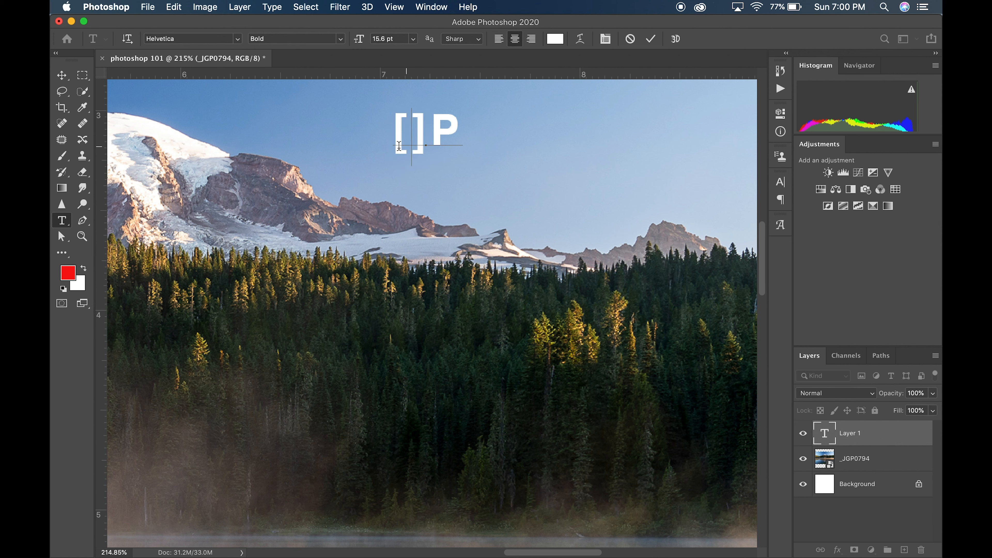
Step: Highlight the opening bracket, commit the "[]P" text, and delete its text layer
{"action": "left_click", "coordinate": [388, 140], "text": "shift"}
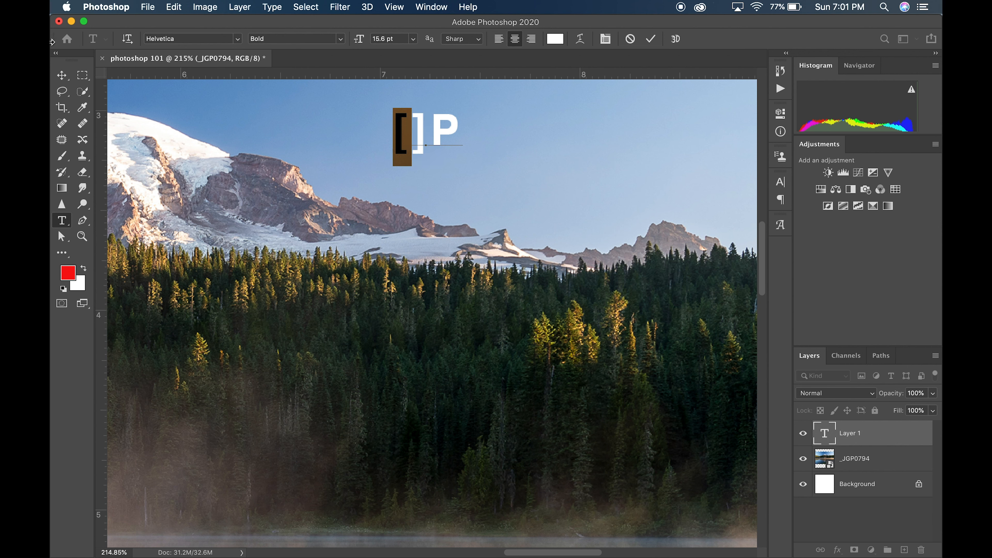
{"action": "left_click", "coordinate": [877, 437]}
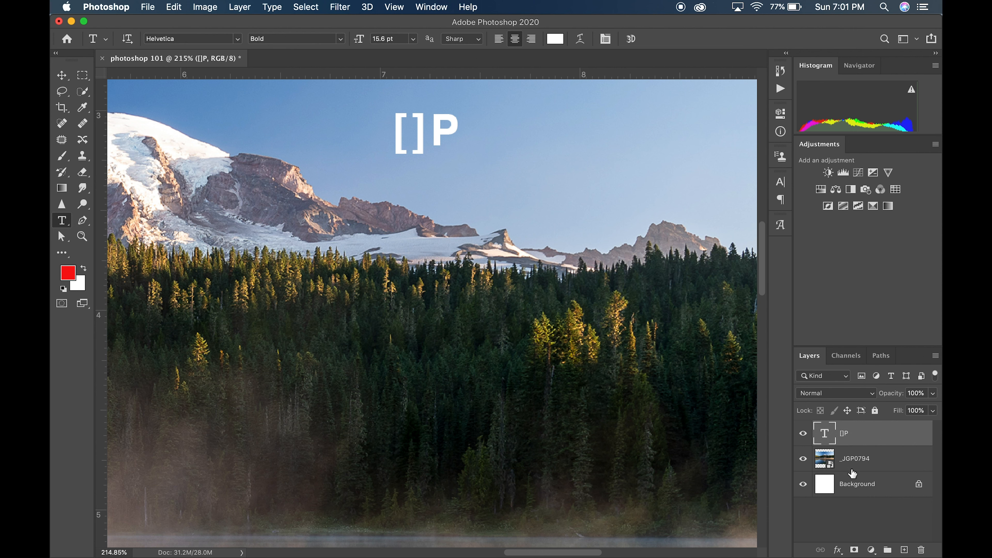
{"action": "left_click_drag", "start_coordinate": [880, 433], "coordinate": [921, 549]}
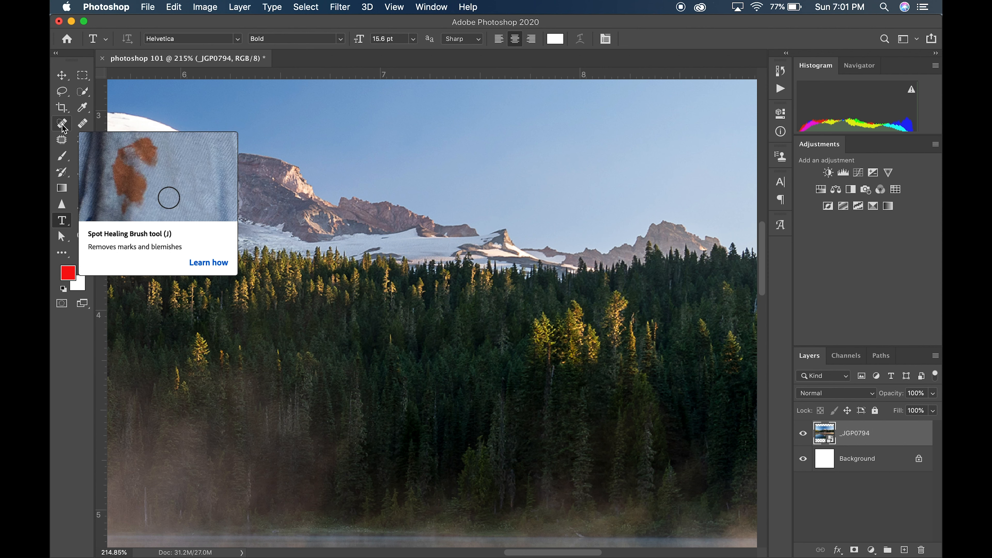
Step: Fit the canvas in view and look over the whole photo with its white margins
{"action": "left_click", "coordinate": [86, 96]}
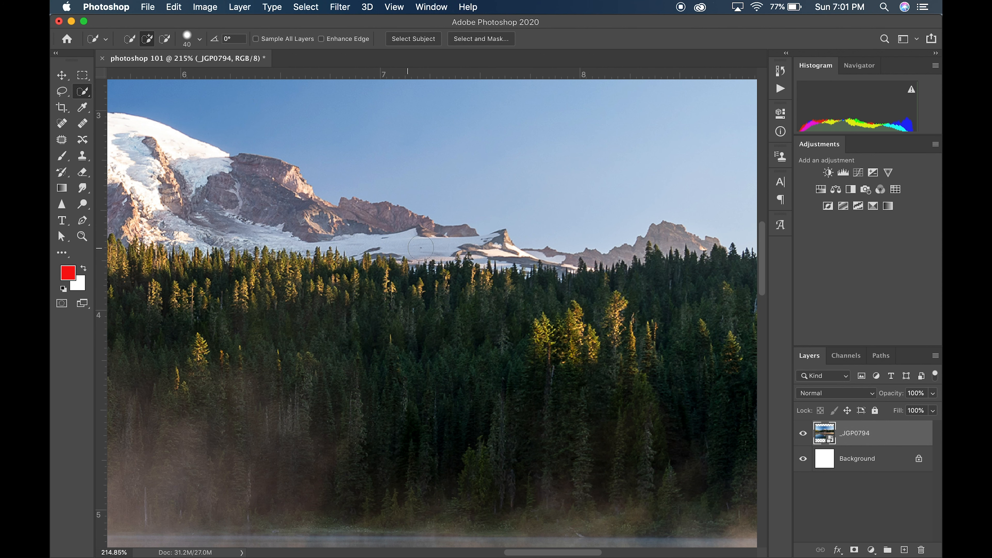
{"action": "scroll", "coordinate": [484, 258], "scroll_direction": "up", "scroll_amount": 3}
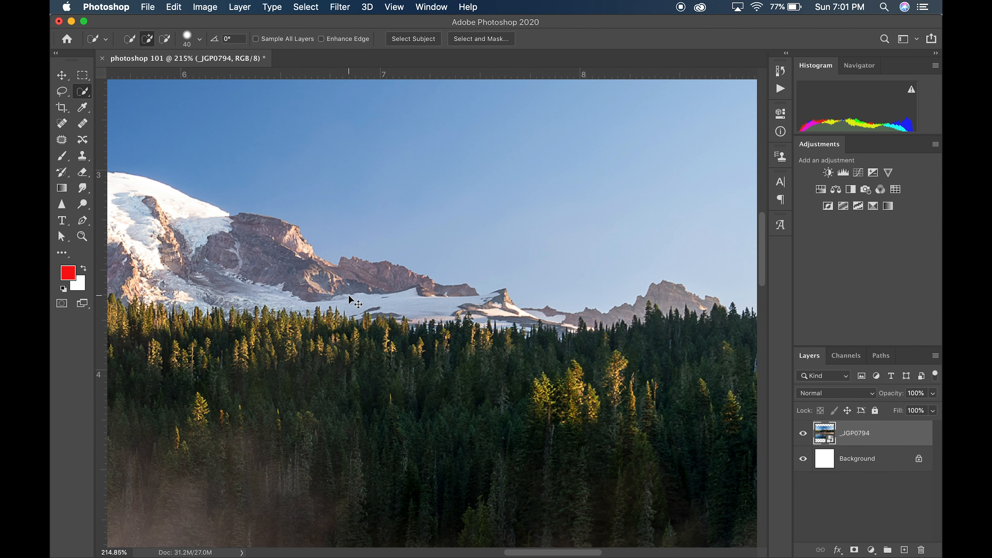
{"action": "key", "text": "super+0"}
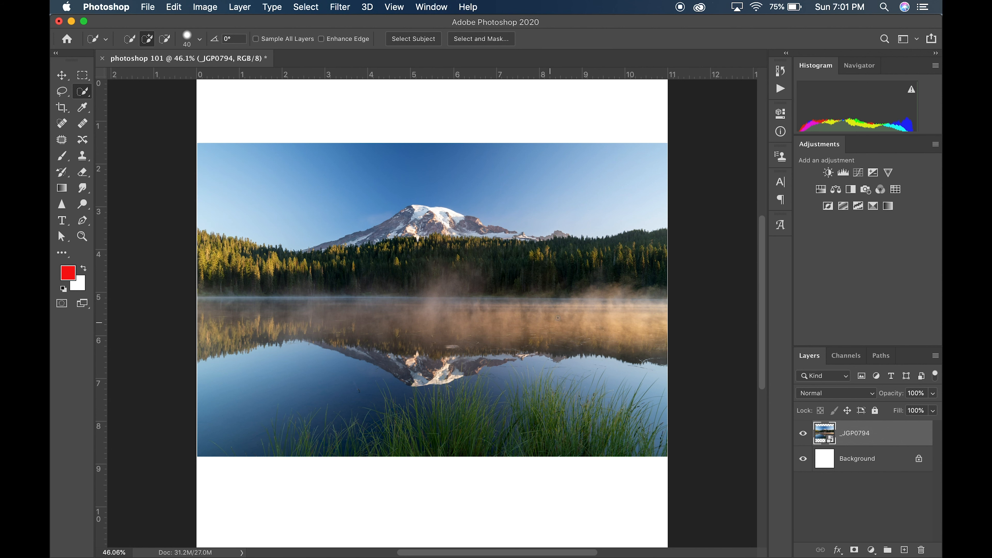
{"action": "scroll", "coordinate": [586, 367], "scroll_direction": "down", "scroll_amount": 5}
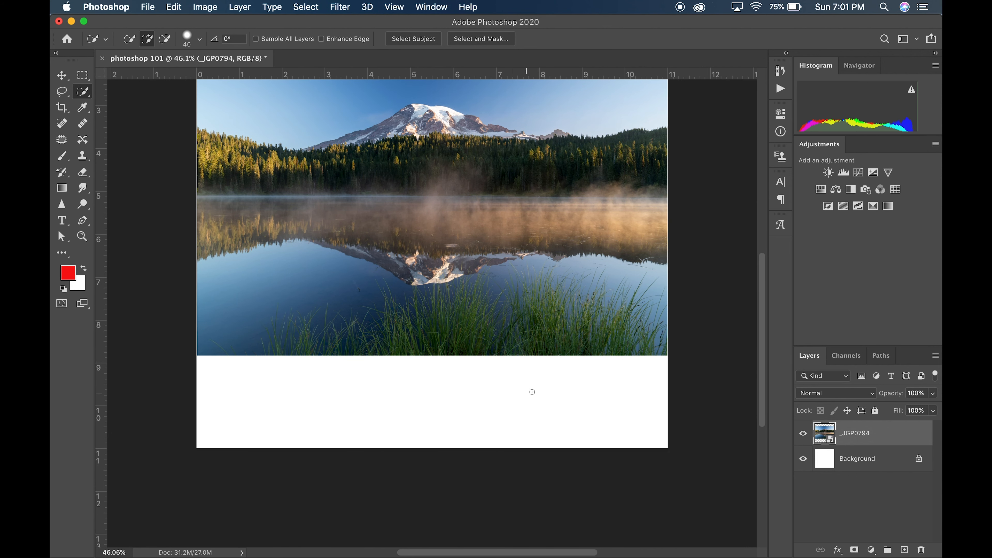
{"action": "scroll", "coordinate": [558, 321], "scroll_direction": "up", "scroll_amount": 12}
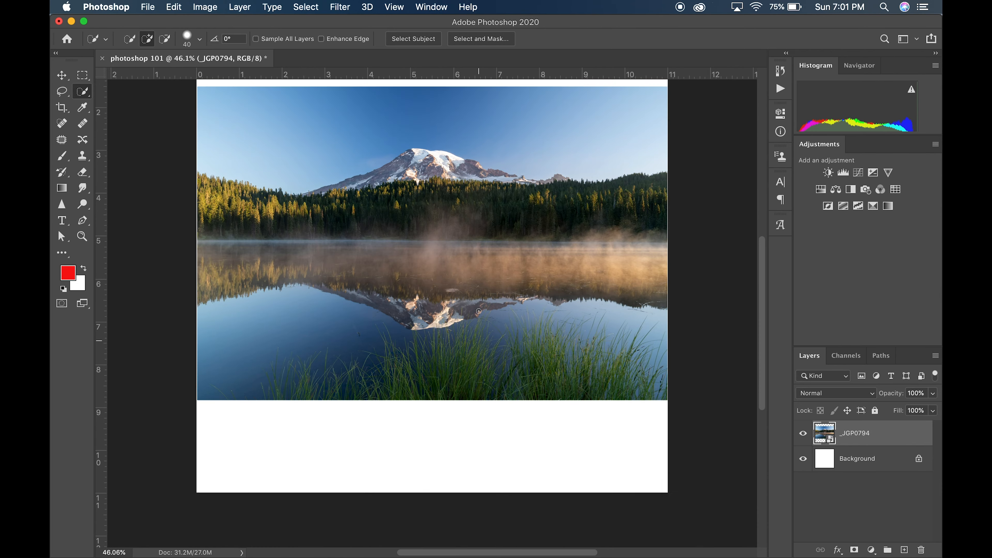
{"action": "scroll", "coordinate": [492, 339], "scroll_direction": "down", "scroll_amount": 16}
{"action": "scroll", "coordinate": [476, 328], "scroll_direction": "up", "scroll_amount": 7}
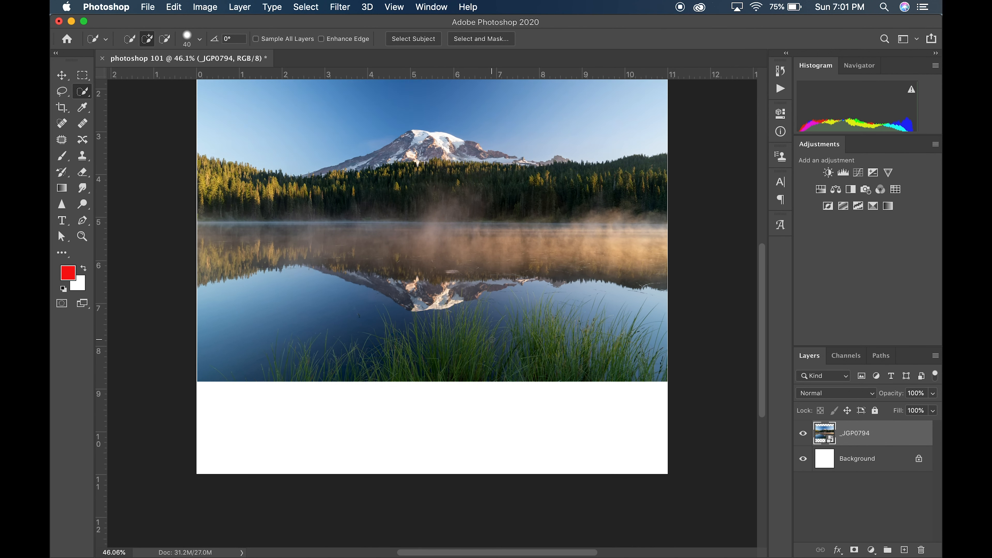
{"action": "scroll", "coordinate": [451, 184], "scroll_direction": "up", "scroll_amount": 2}
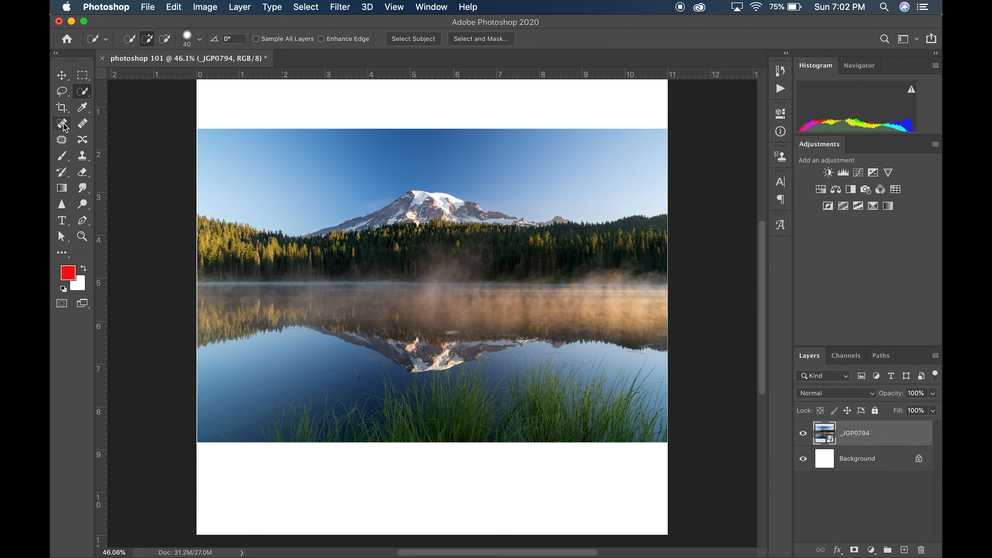
Step: Start a crop of the canvas, enter a 2:3 ratio, and swap it to landscape 3:2
{"action": "left_click", "coordinate": [63, 111]}
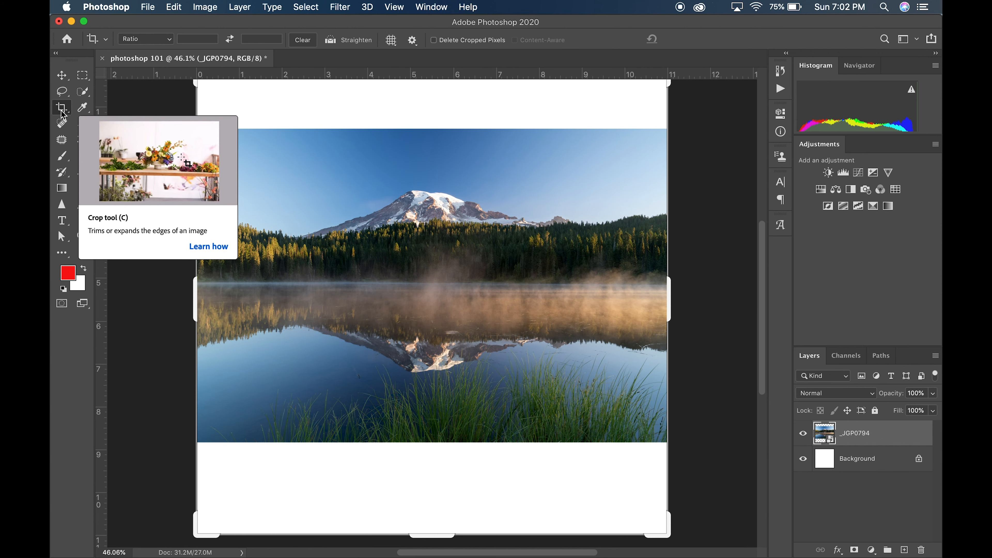
{"action": "scroll", "coordinate": [426, 211], "scroll_direction": "up", "scroll_amount": 6}
{"action": "mouse_move", "coordinate": [438, 124]}
{"action": "left_mouse_down"}
{"action": "mouse_move", "coordinate": [437, 163]}
{"action": "mouse_move", "coordinate": [439, 106]}
{"action": "mouse_move", "coordinate": [445, 126]}
{"action": "left_mouse_up"}
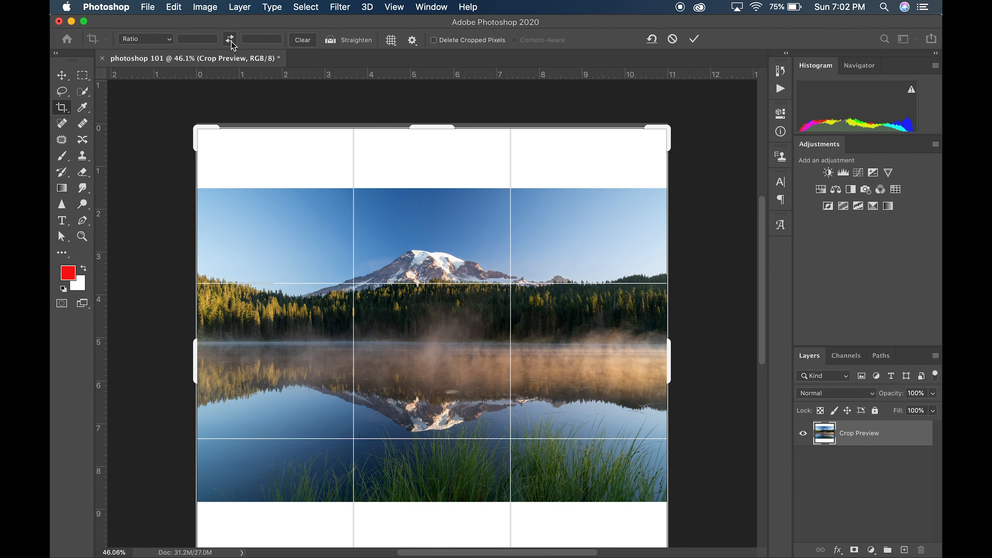
{"action": "left_click", "coordinate": [206, 40]}
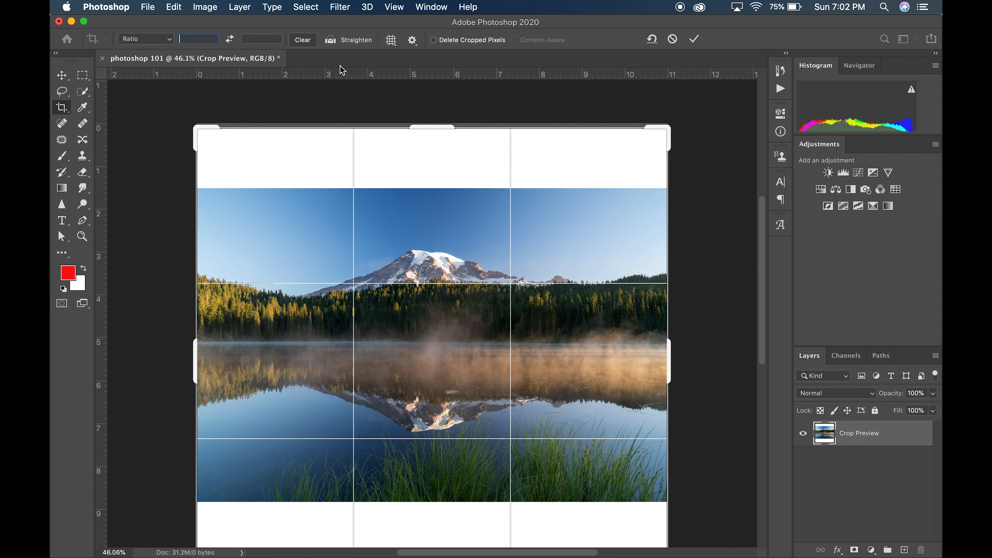
{"action": "type", "text": "2"}
{"action": "type", "text": "3"}
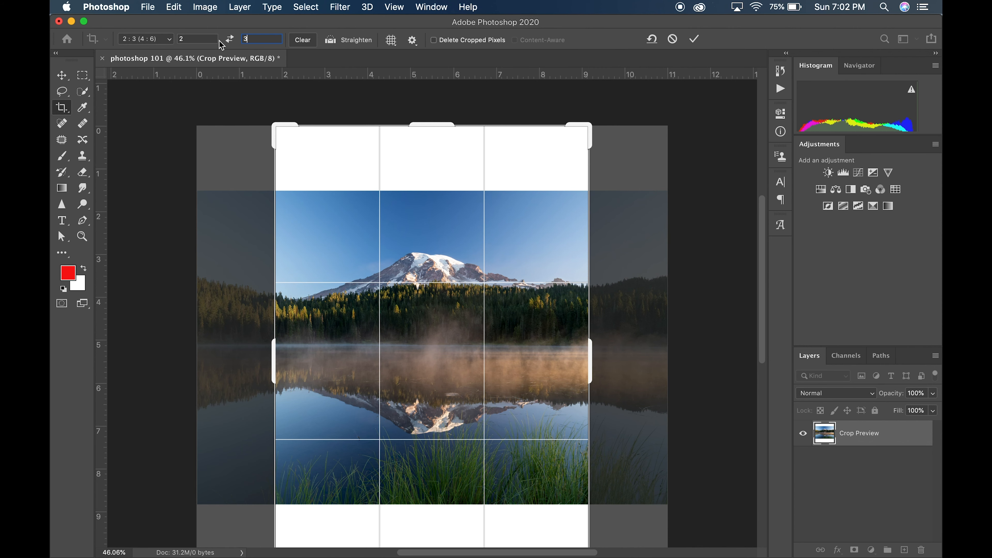
{"action": "left_click", "coordinate": [229, 40]}
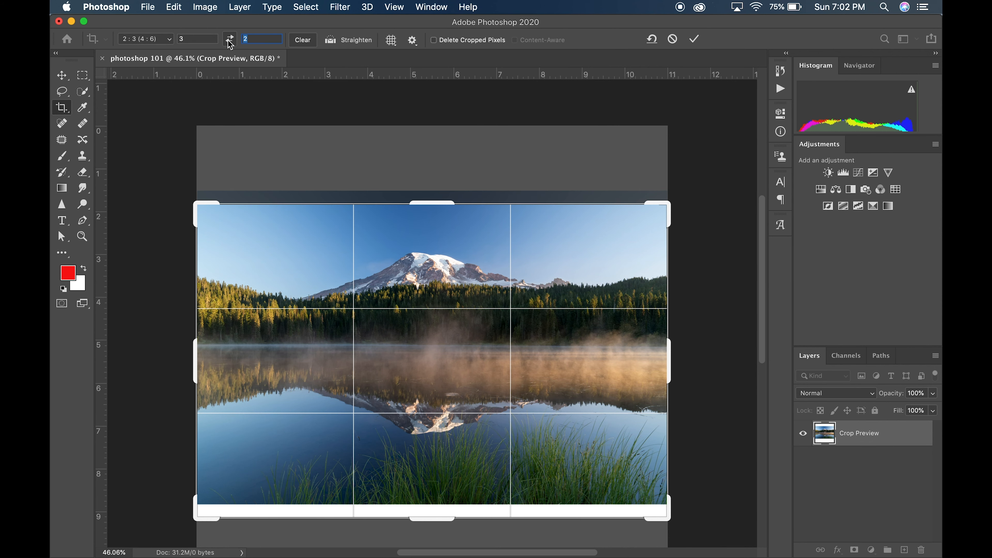
Step: Fit the 3:2 crop frame closely around the photo to exclude the white margins, and apply it with Delete Cropped Pixels off
{"action": "left_click_drag", "start_coordinate": [427, 368], "coordinate": [407, 382]}
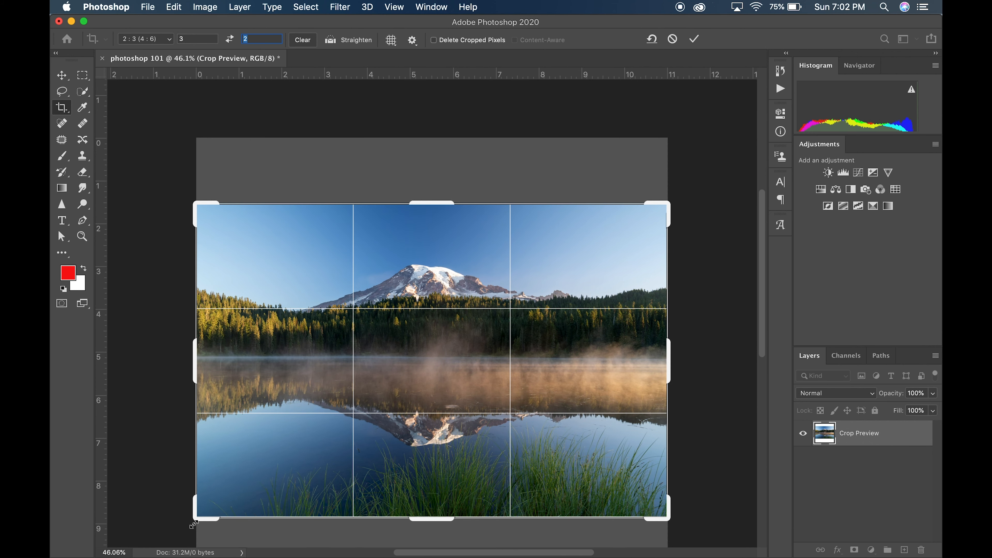
{"action": "left_click_drag", "start_coordinate": [198, 517], "coordinate": [202, 513]}
{"action": "left_click_drag", "start_coordinate": [203, 514], "coordinate": [200, 512]}
{"action": "left_click_drag", "start_coordinate": [405, 355], "coordinate": [404, 355]}
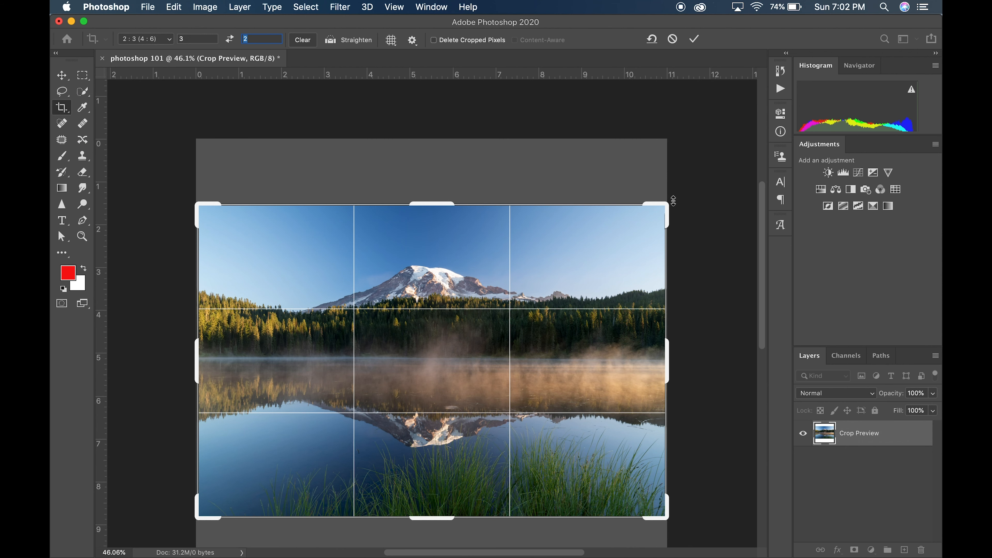
{"action": "left_click_drag", "start_coordinate": [675, 199], "coordinate": [679, 193]}
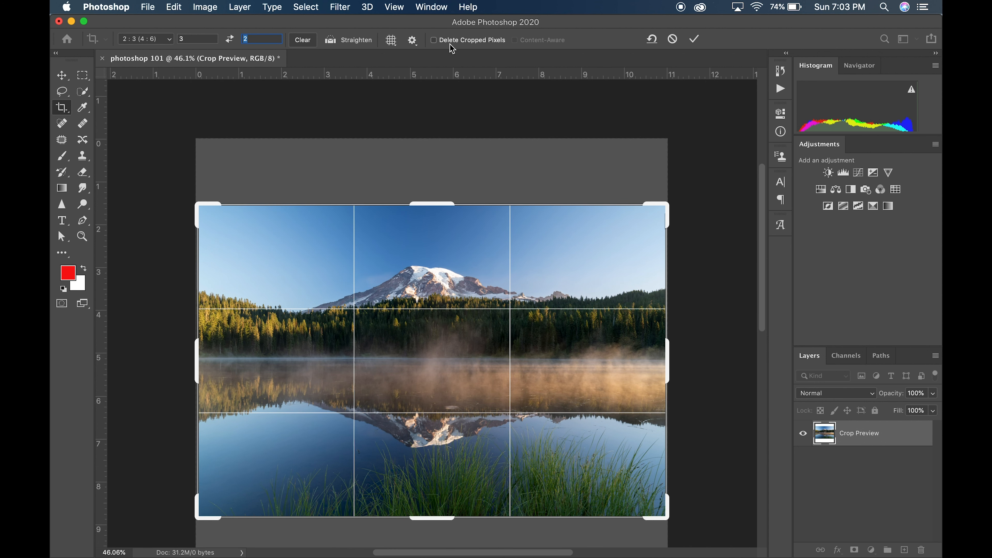
{"action": "left_click", "coordinate": [433, 40]}
{"action": "left_click", "coordinate": [694, 39]}
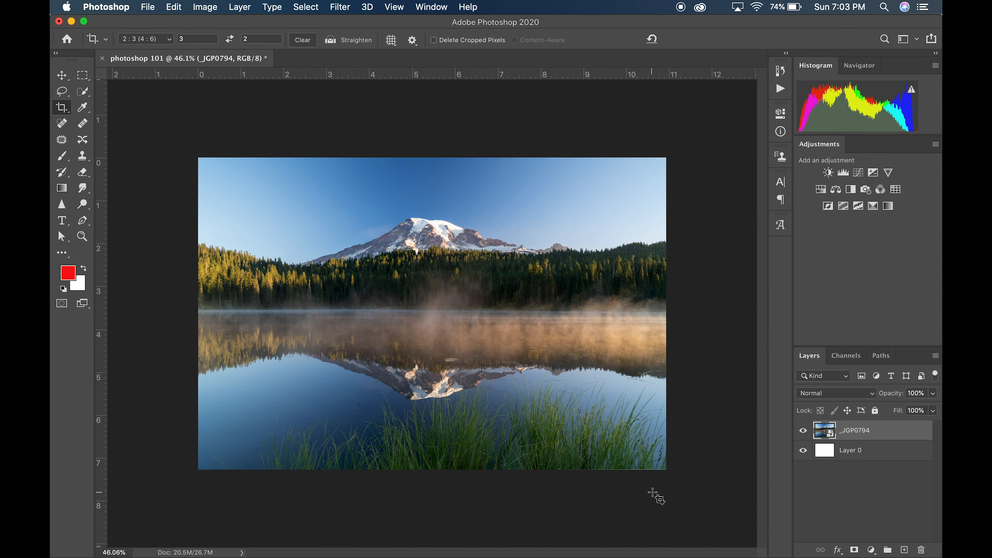
Step: Reopen the crop, adjust its corners slightly, and try the 1:1 (Square) preset on the photo
{"action": "left_click", "coordinate": [62, 109]}
{"action": "mouse_move", "coordinate": [664, 157]}
{"action": "left_mouse_down"}
{"action": "mouse_move", "coordinate": [679, 143]}
{"action": "mouse_move", "coordinate": [646, 160]}
{"action": "mouse_move", "coordinate": [660, 153]}
{"action": "left_mouse_up"}
{"action": "left_click_drag", "start_coordinate": [660, 470], "coordinate": [660, 467]}
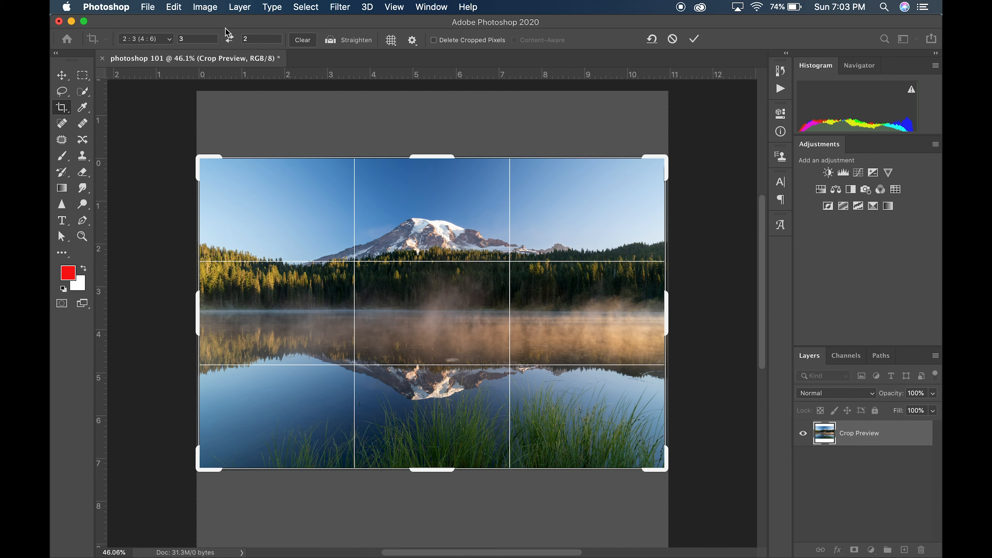
{"action": "left_click", "coordinate": [155, 39]}
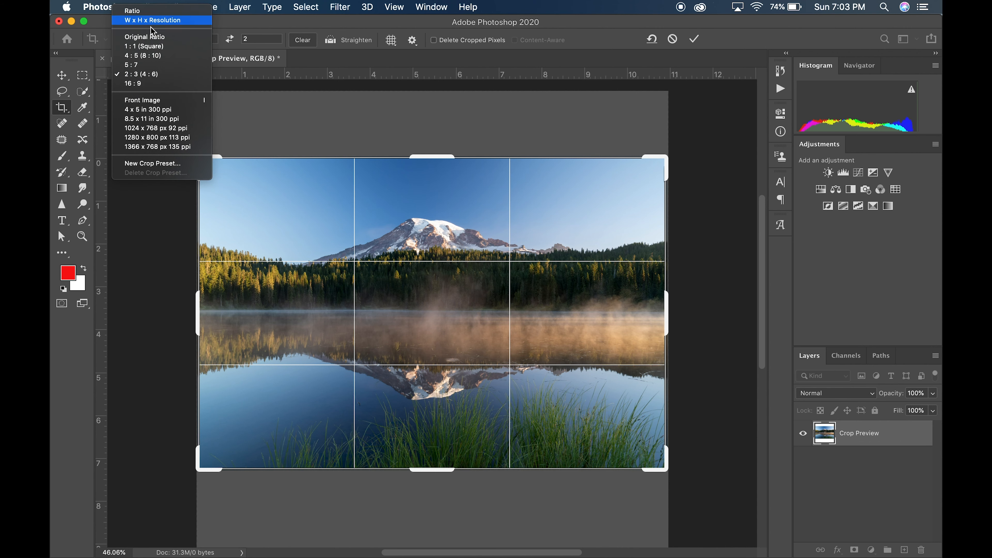
{"action": "left_click", "coordinate": [153, 46]}
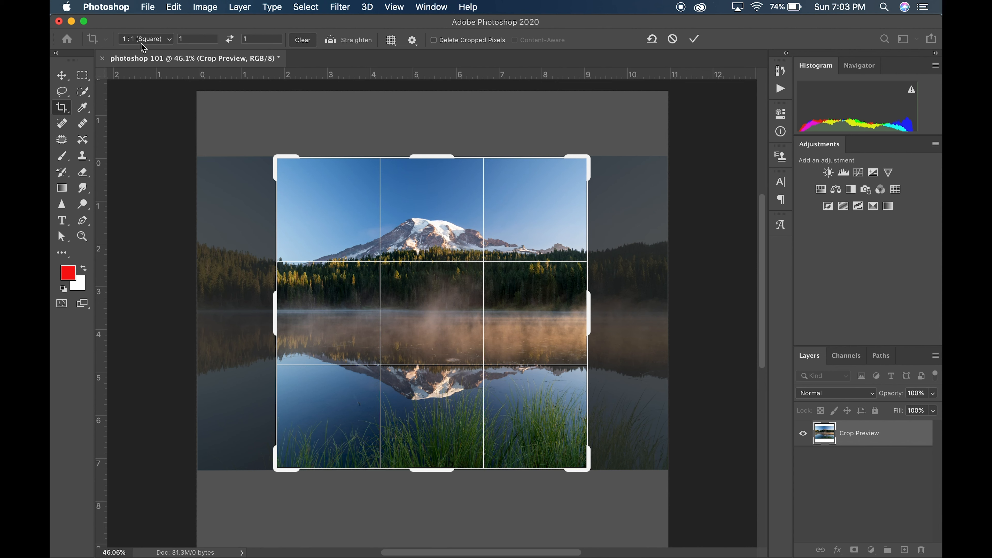
Step: Choose the 4:5 (8:10) crop preset, swap it to landscape, enlarge the frame over the photo, and apply the crop
{"action": "left_click", "coordinate": [161, 39]}
{"action": "left_click", "coordinate": [159, 47]}
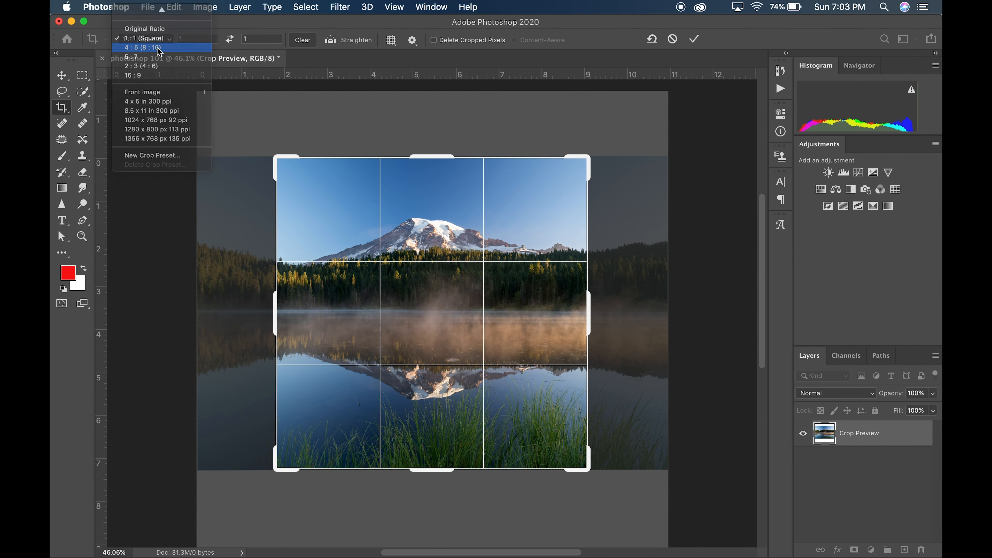
{"action": "left_click", "coordinate": [229, 38]}
{"action": "left_click_drag", "start_coordinate": [588, 186], "coordinate": [615, 182]}
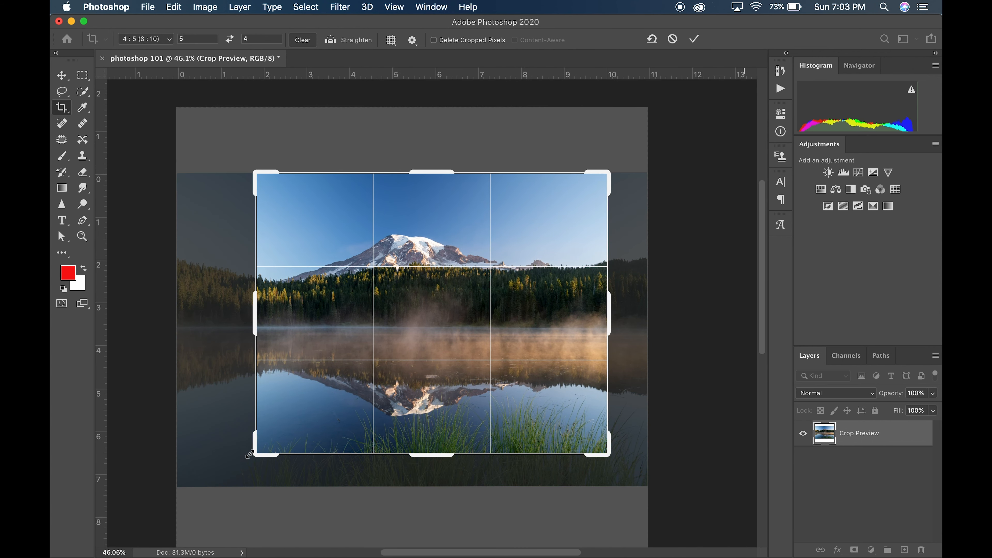
{"action": "left_click_drag", "start_coordinate": [248, 454], "coordinate": [234, 461]}
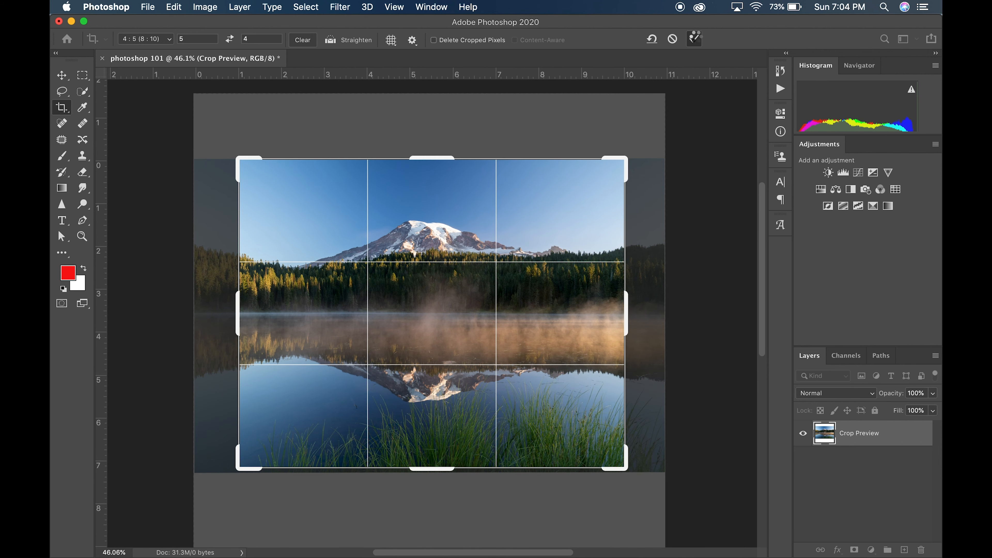
{"action": "left_click", "coordinate": [694, 38]}
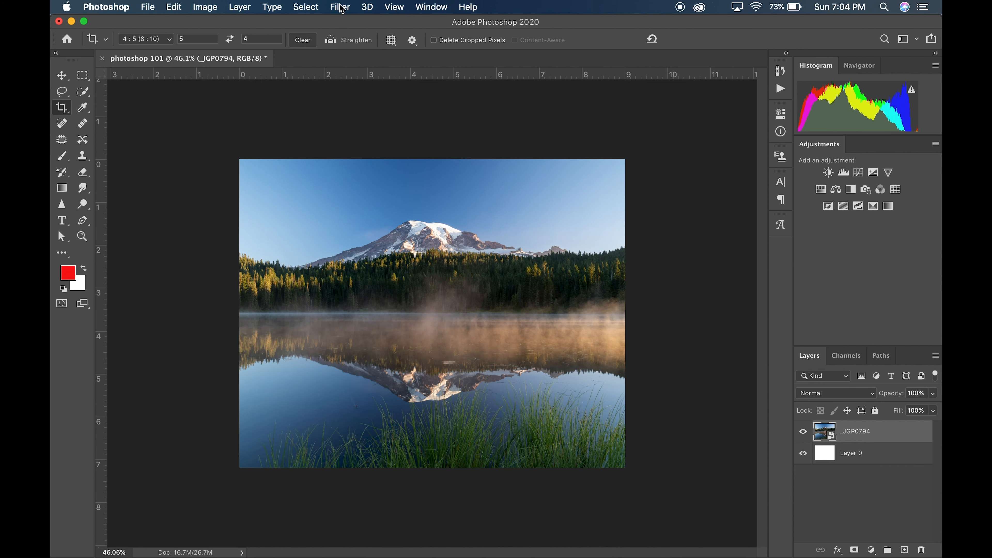
Step: Reopen the crop to reveal the hidden image areas, pull the frame in slightly at 5:4, and apply it
{"action": "left_click", "coordinate": [63, 108]}
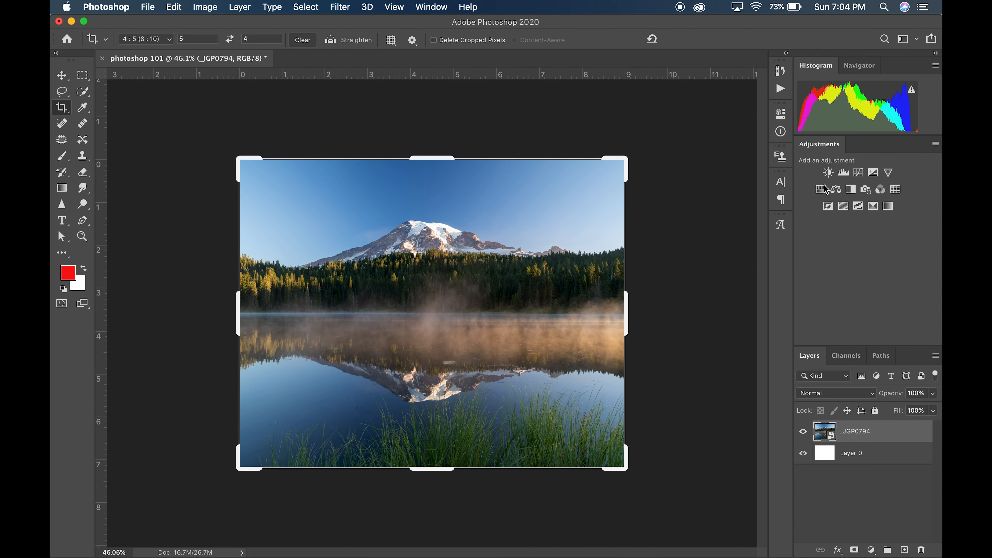
{"action": "mouse_move", "coordinate": [624, 164]}
{"action": "left_mouse_down"}
{"action": "mouse_move", "coordinate": [635, 161]}
{"action": "mouse_move", "coordinate": [632, 172]}
{"action": "left_mouse_up"}
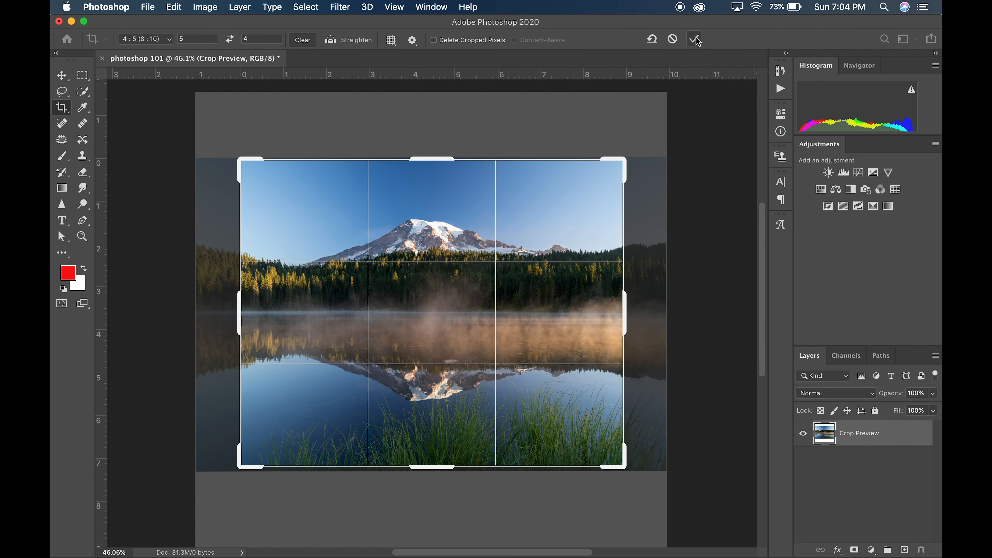
{"action": "key", "text": "Return"}
{"action": "left_click", "coordinate": [62, 110]}
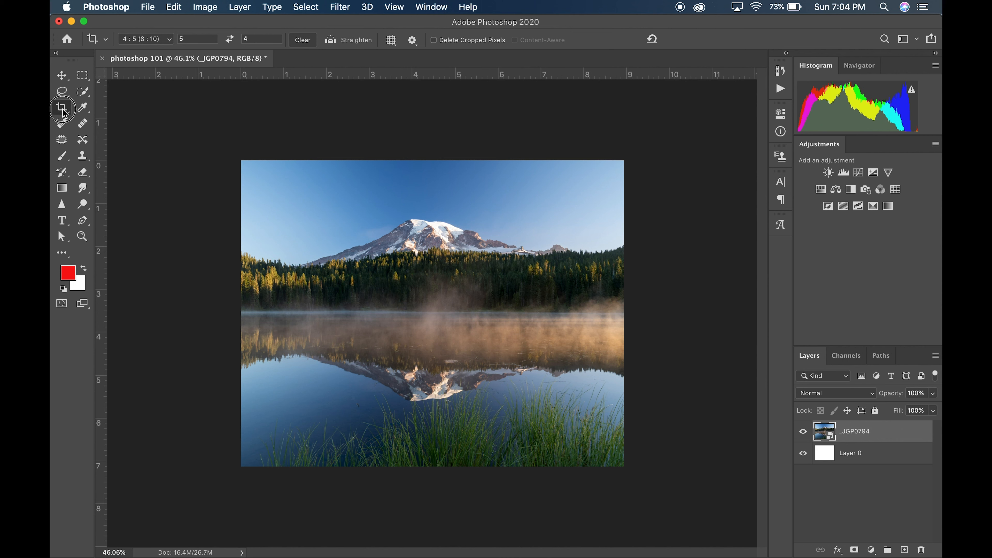
{"action": "left_click_drag", "start_coordinate": [62, 109], "coordinate": [118, 109]}
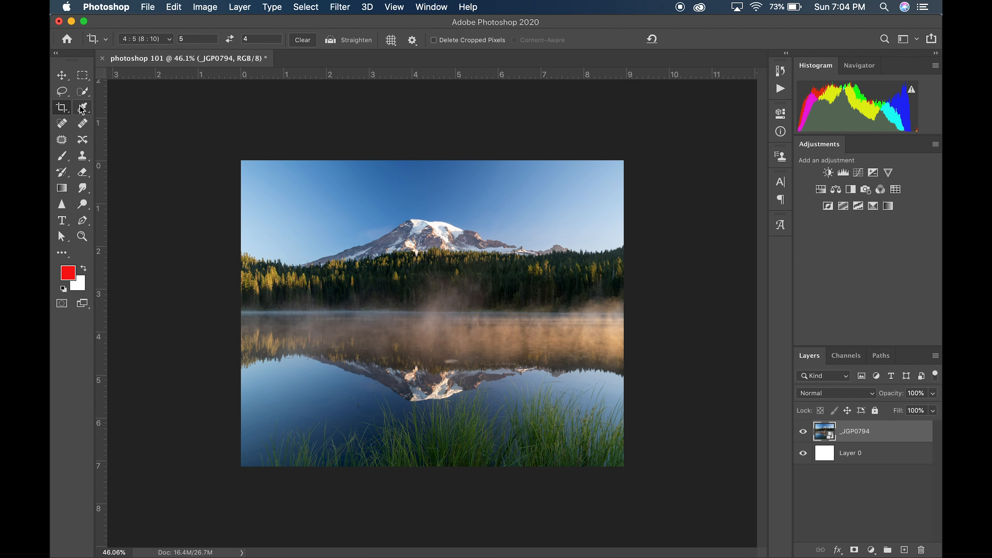
{"action": "left_click", "coordinate": [88, 115]}
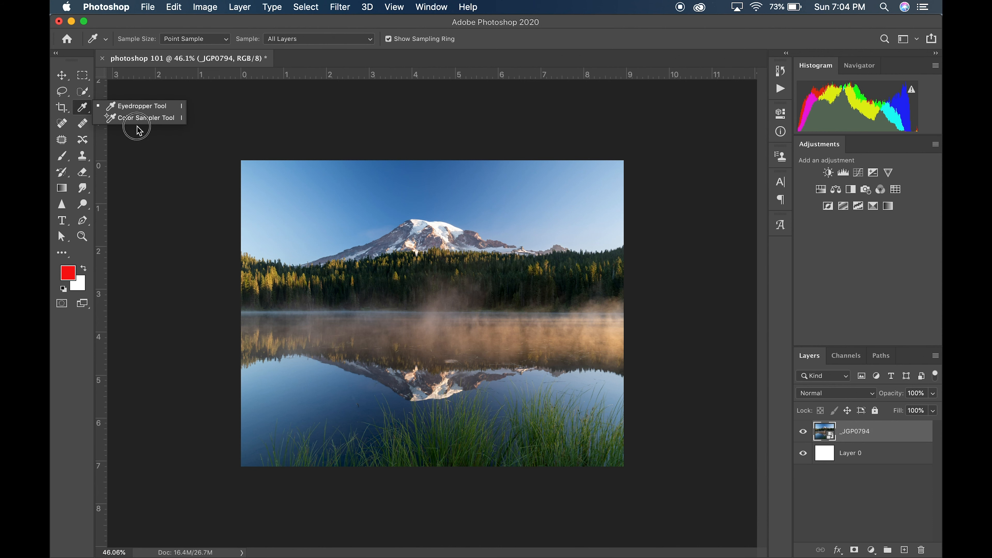
{"action": "left_click", "coordinate": [85, 112]}
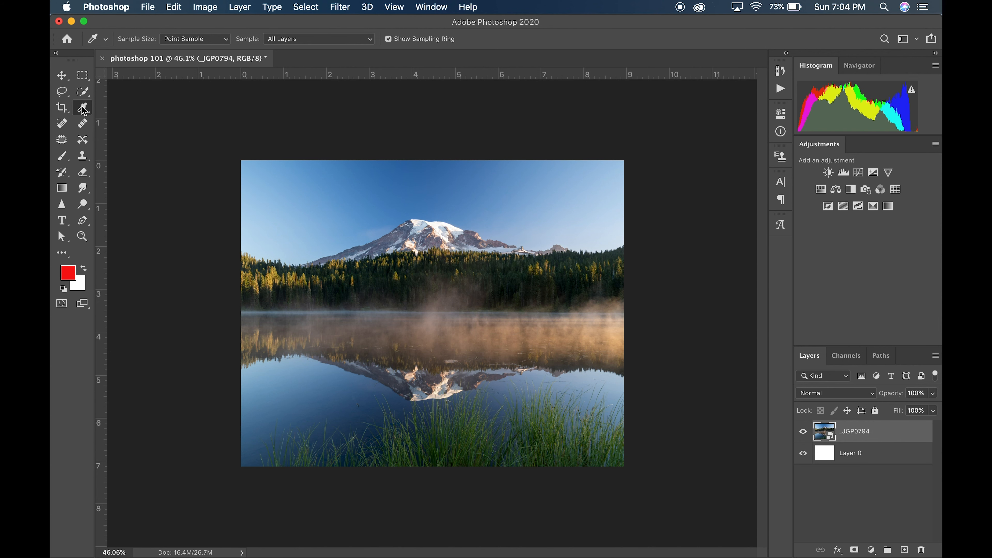
Step: Add a new empty layer above the photo and reduce the Brush tool's size to 100 pixels
{"action": "left_click", "coordinate": [63, 158]}
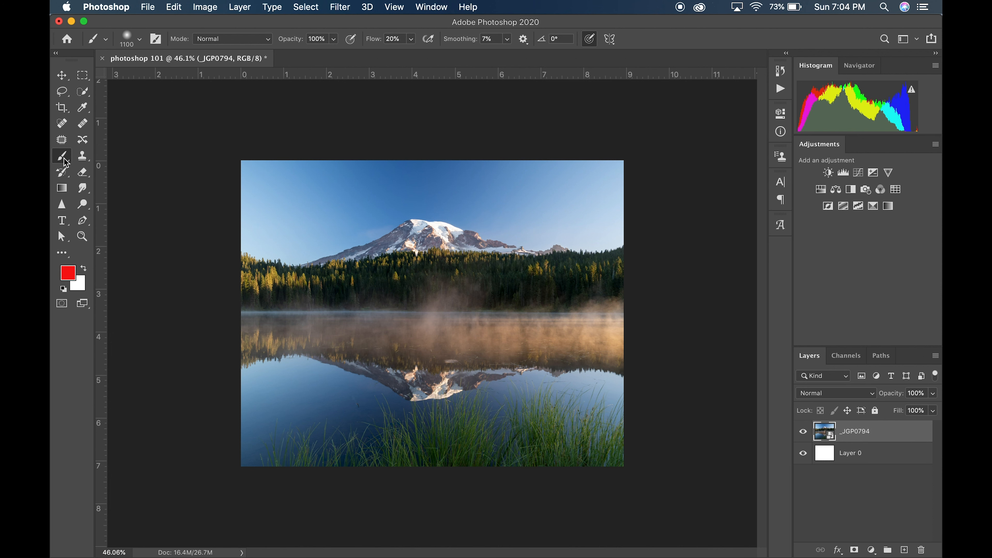
{"action": "left_click", "coordinate": [905, 550]}
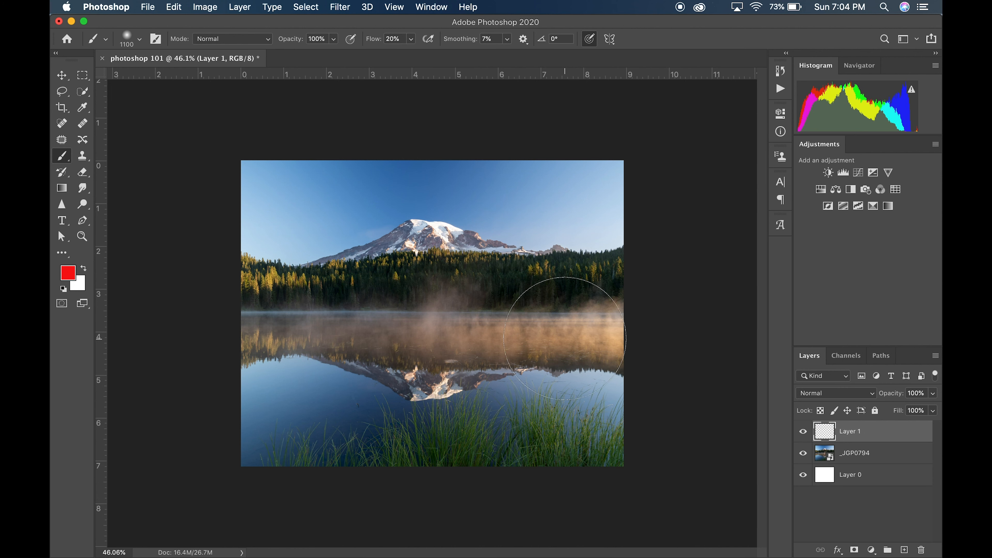
{"action": "key", "text": "bracketleft"}
{"action": "key", "text": "bracketleft"}
{"action": "key", "text": "bracketleft"}
{"action": "key", "text": "bracketleft"}
{"action": "key", "text": "bracketleft"}
{"action": "key", "text": "bracketleft"}
{"action": "key", "text": "bracketleft"}
{"action": "key", "text": "bracketleft"}
{"action": "key", "text": "bracketleft"}
{"action": "key", "text": "bracketleft"}
{"action": "key", "text": "bracketleft"}
{"action": "key", "text": "bracketleft"}
Step: Sample the blue of the sky above the mountain peak as the brush's foreground color
{"action": "left_click", "coordinate": [393, 182], "text": "alt"}
{"action": "left_click", "coordinate": [406, 178], "text": "alt"}
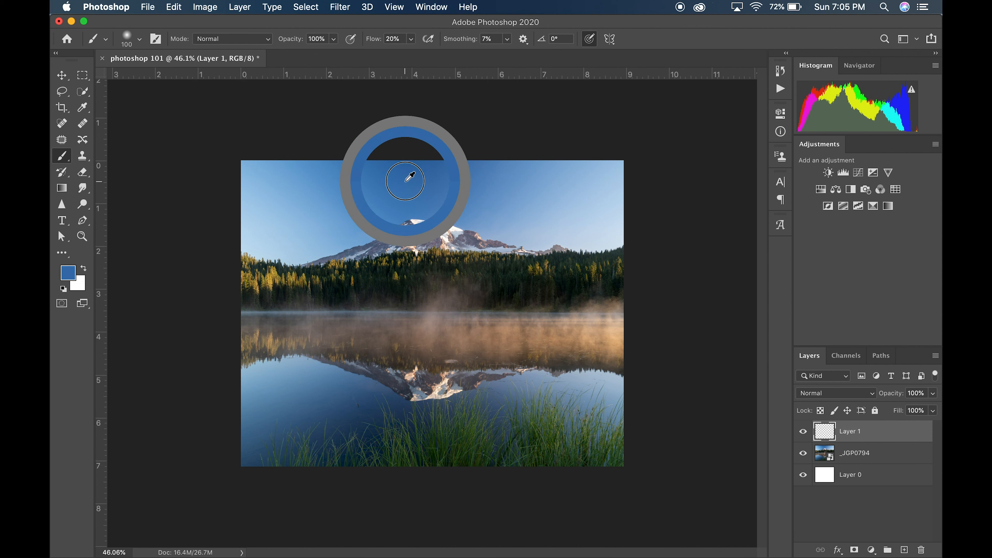
Step: Sample colors from the mountain snow, the mist and the grass, and paint a green brush stroke across the sky
{"action": "left_click", "coordinate": [416, 223], "text": "alt"}
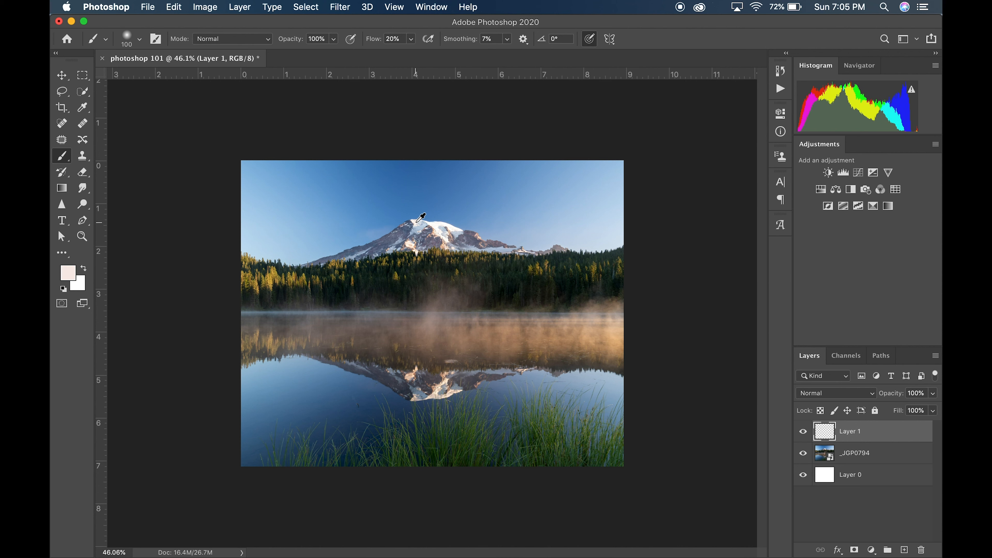
{"action": "left_click", "coordinate": [620, 337], "text": "alt"}
{"action": "left_click", "coordinate": [469, 428], "text": "alt"}
{"action": "mouse_move", "coordinate": [347, 225]}
{"action": "left_mouse_down"}
{"action": "mouse_move", "coordinate": [413, 215]}
{"action": "mouse_move", "coordinate": [407, 192]}
{"action": "mouse_move", "coordinate": [546, 220]}
{"action": "mouse_move", "coordinate": [557, 205]}
{"action": "mouse_move", "coordinate": [583, 204]}
{"action": "left_mouse_up"}
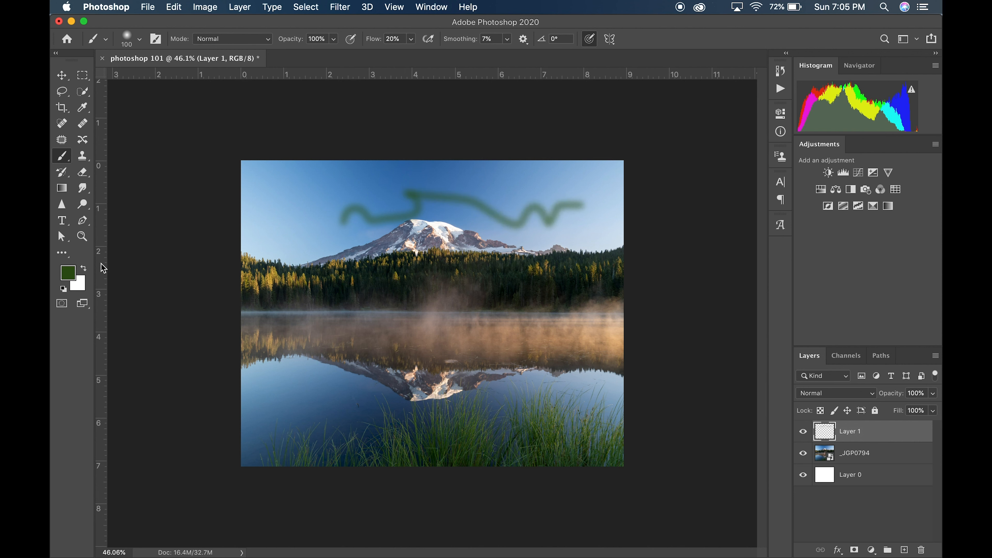
Step: Open the foreground color picker, choose purple 7034b9, and move the dialog over the photo
{"action": "left_click", "coordinate": [71, 281]}
{"action": "left_click_drag", "start_coordinate": [172, 331], "coordinate": [200, 296]}
{"action": "left_click_drag", "start_coordinate": [258, 434], "coordinate": [262, 362]}
{"action": "left_click", "coordinate": [174, 358]}
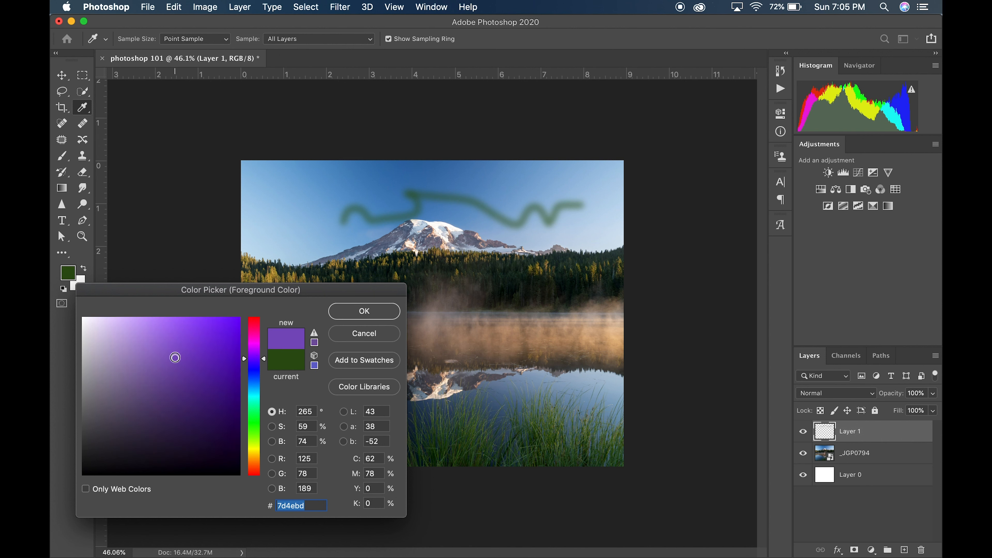
{"action": "left_click_drag", "start_coordinate": [262, 364], "coordinate": [262, 358]}
{"action": "left_click", "coordinate": [195, 361]}
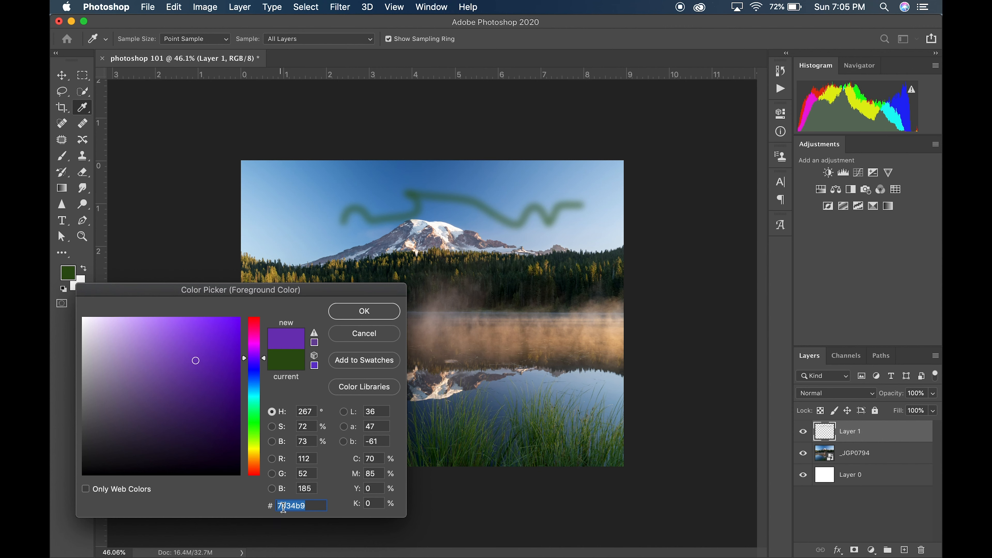
{"action": "left_click", "coordinate": [309, 507]}
{"action": "left_click_drag", "start_coordinate": [317, 295], "coordinate": [433, 140]}
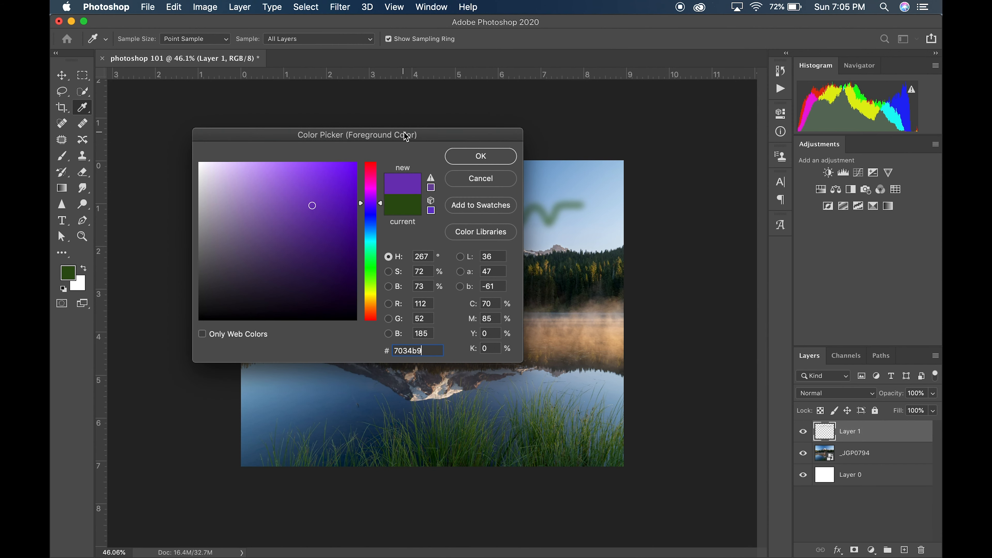
{"action": "left_click_drag", "start_coordinate": [275, 140], "coordinate": [227, 205]}
Step: Try twice to set the foreground color with the hex code 8675309
{"action": "left_click_drag", "start_coordinate": [374, 418], "coordinate": [334, 420]}
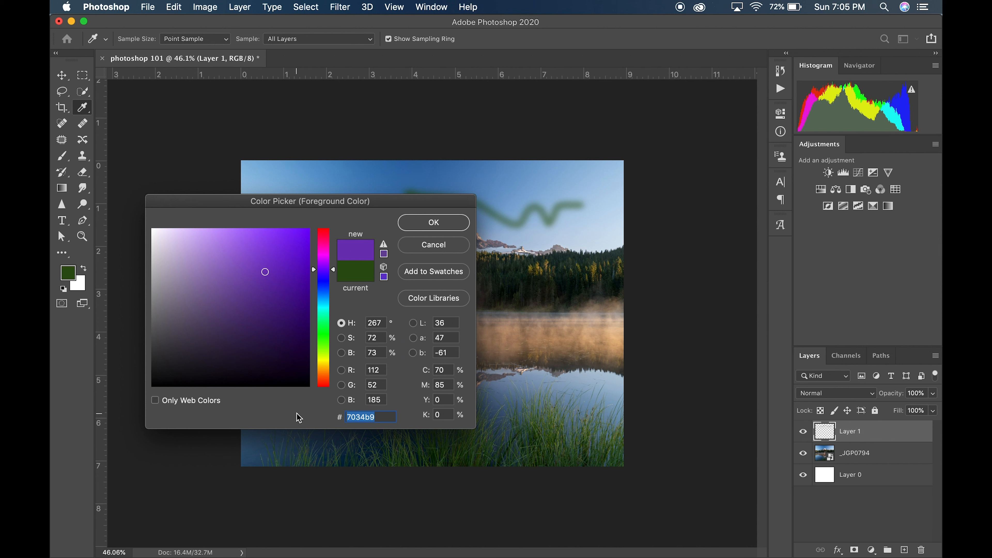
{"action": "type", "text": "8"}
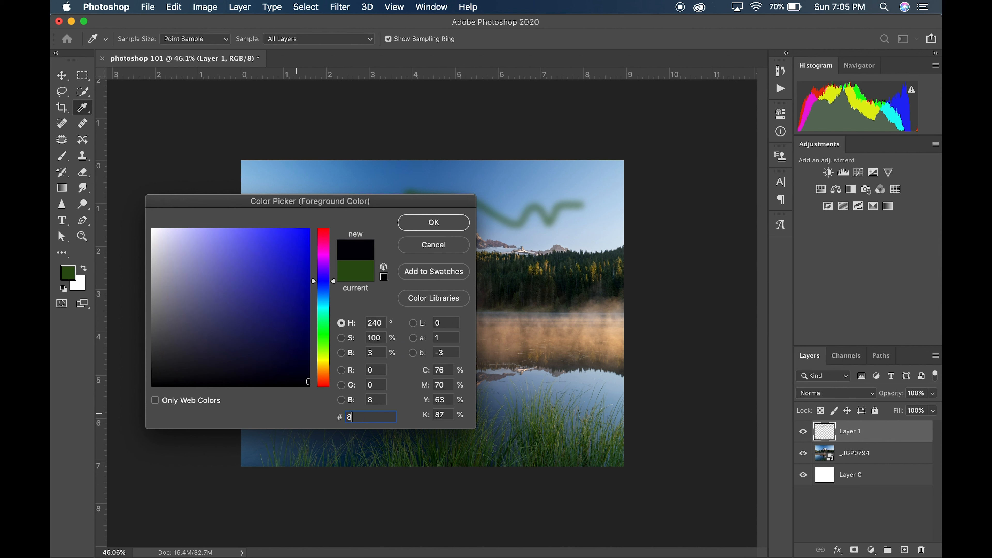
{"action": "type", "text": "675309"}
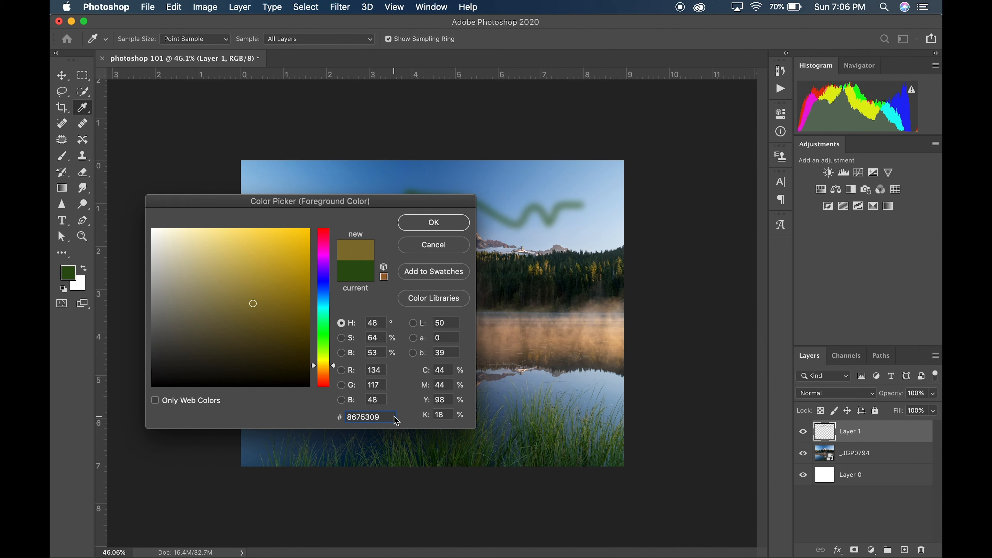
{"action": "key", "text": "Tab"}
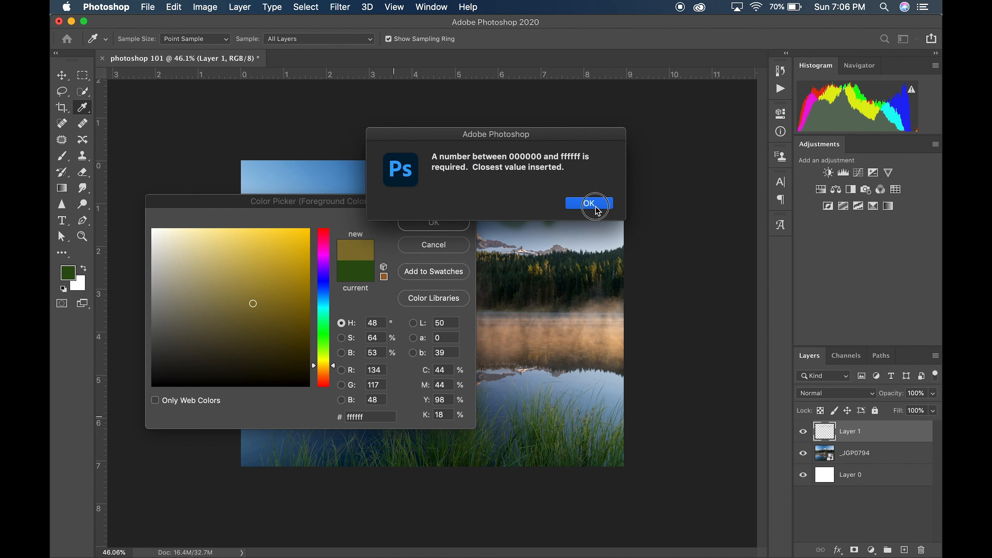
{"action": "left_click", "coordinate": [590, 203]}
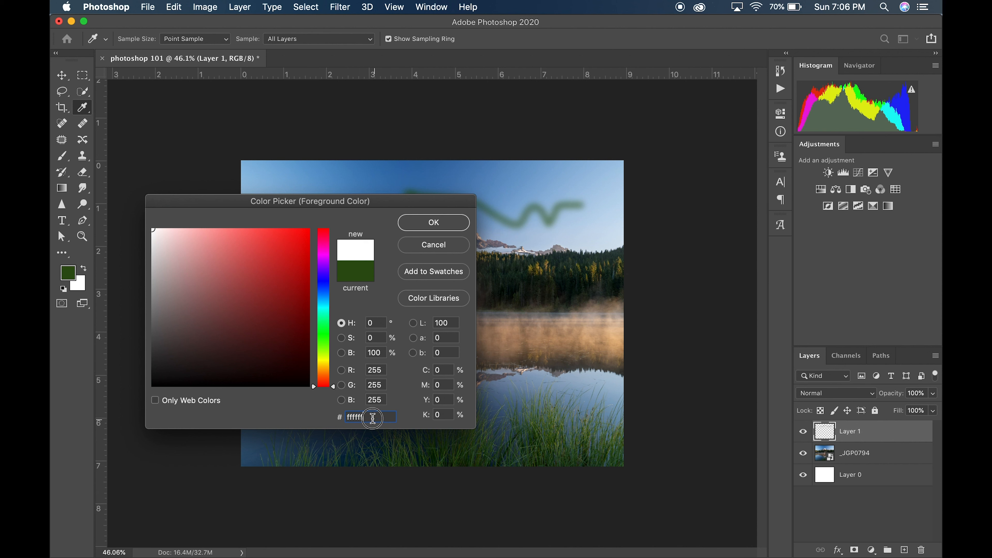
{"action": "type", "text": "86"}
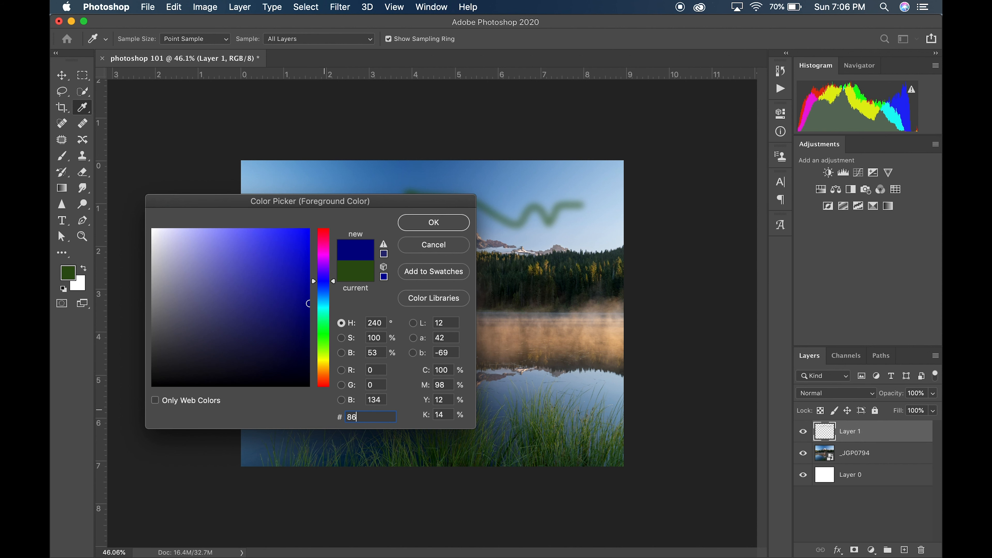
{"action": "type", "text": "7530"}
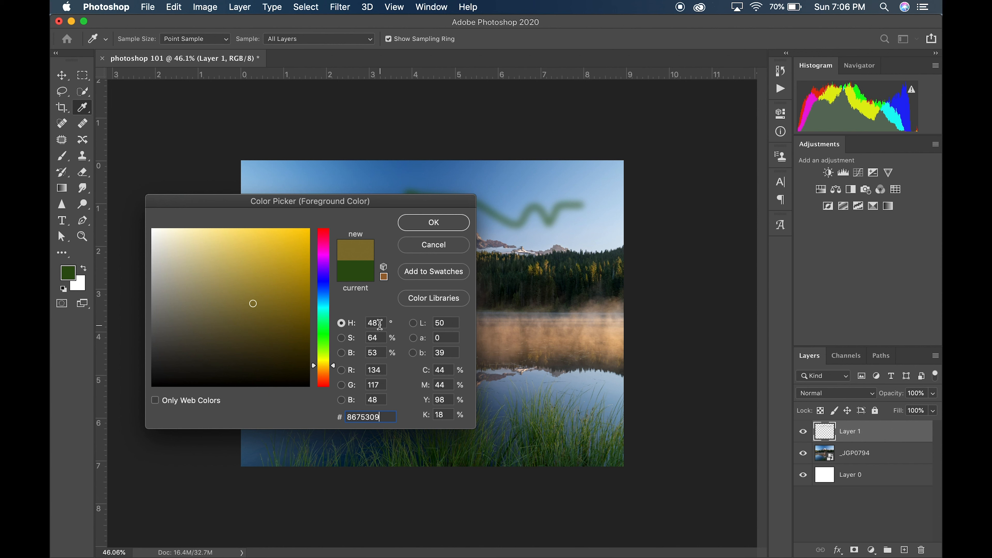
{"action": "type", "text": "9"}
{"action": "key", "text": "Tab"}
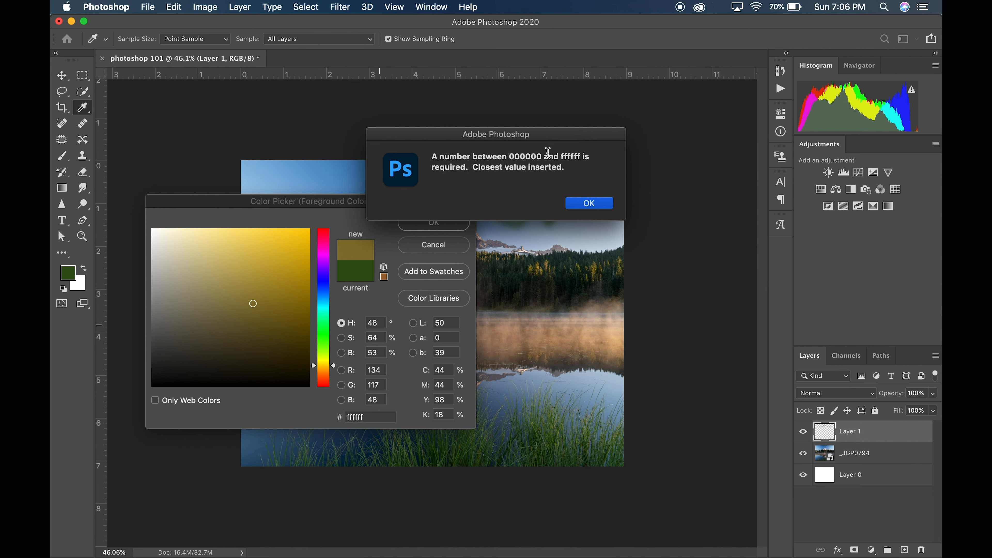
{"action": "left_click", "coordinate": [595, 203]}
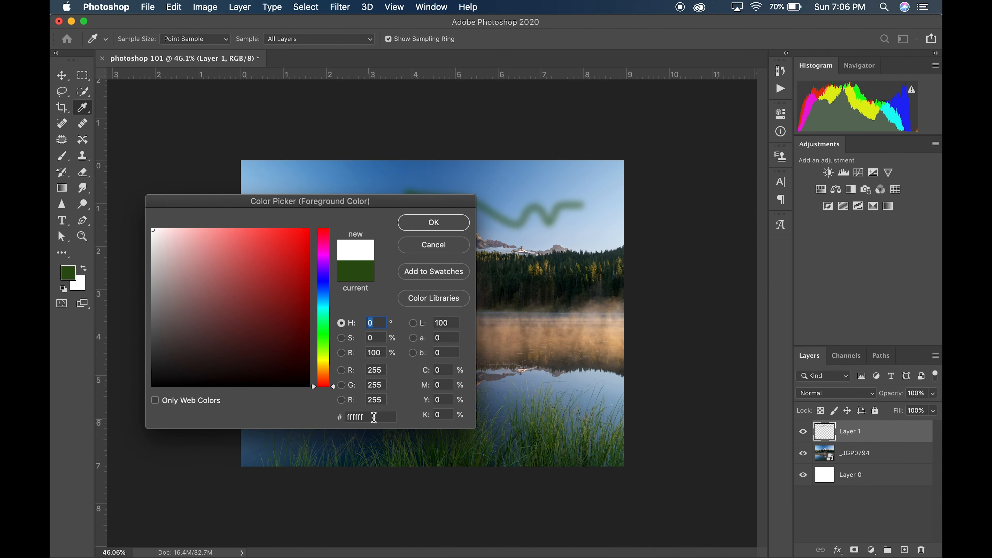
Step: Set the foreground color to hex 675309 and paint a brown stroke across the sky
{"action": "left_click", "coordinate": [375, 419]}
{"action": "type", "text": "675309"}
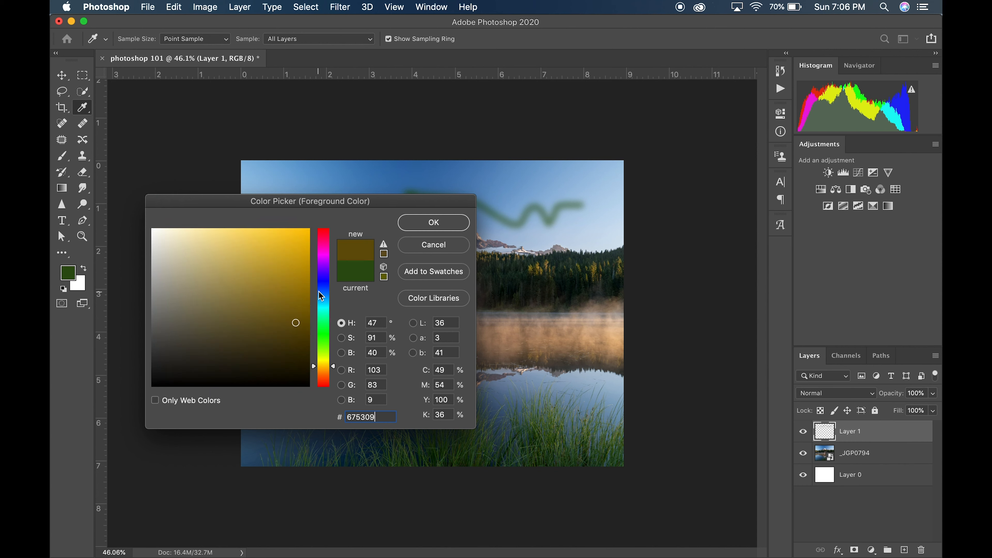
{"action": "left_click", "coordinate": [434, 222]}
{"action": "mouse_move", "coordinate": [315, 205]}
{"action": "left_mouse_down"}
{"action": "mouse_move", "coordinate": [288, 209]}
{"action": "mouse_move", "coordinate": [301, 194]}
{"action": "mouse_move", "coordinate": [290, 207]}
{"action": "mouse_move", "coordinate": [381, 177]}
{"action": "mouse_move", "coordinate": [469, 183]}
{"action": "mouse_move", "coordinate": [453, 200]}
{"action": "mouse_move", "coordinate": [557, 206]}
{"action": "mouse_move", "coordinate": [560, 231]}
{"action": "mouse_move", "coordinate": [538, 224]}
{"action": "left_mouse_up"}
Step: Change the foreground color to a bright orange-red and paint a stroke over the sky beside the mountain peak
{"action": "left_click", "coordinate": [65, 282]}
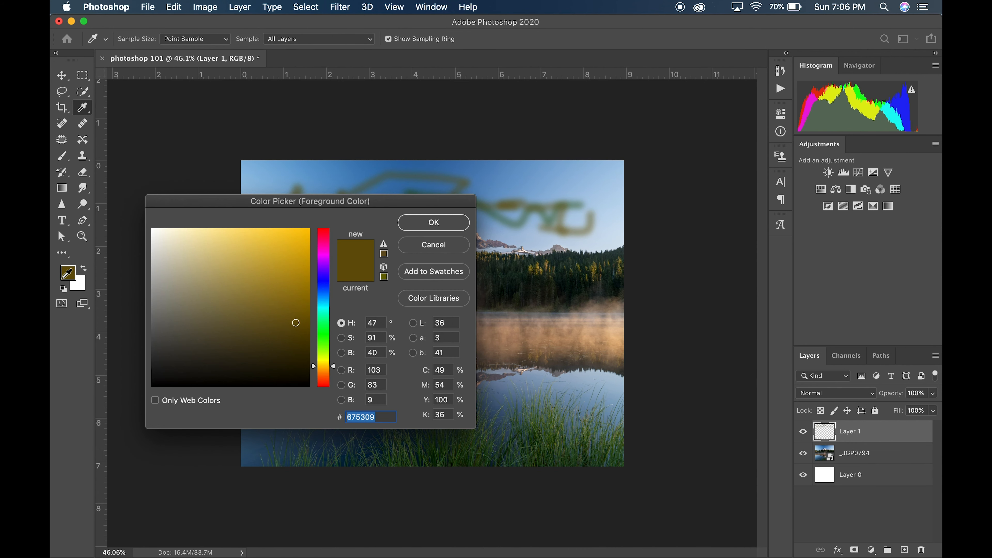
{"action": "left_click_drag", "start_coordinate": [327, 374], "coordinate": [327, 381]}
{"action": "left_click_drag", "start_coordinate": [274, 278], "coordinate": [270, 257]}
{"action": "left_click", "coordinate": [461, 223]}
{"action": "mouse_move", "coordinate": [472, 180]}
{"action": "left_mouse_down"}
{"action": "mouse_move", "coordinate": [539, 202]}
{"action": "mouse_move", "coordinate": [535, 190]}
{"action": "mouse_move", "coordinate": [579, 196]}
{"action": "left_mouse_up"}
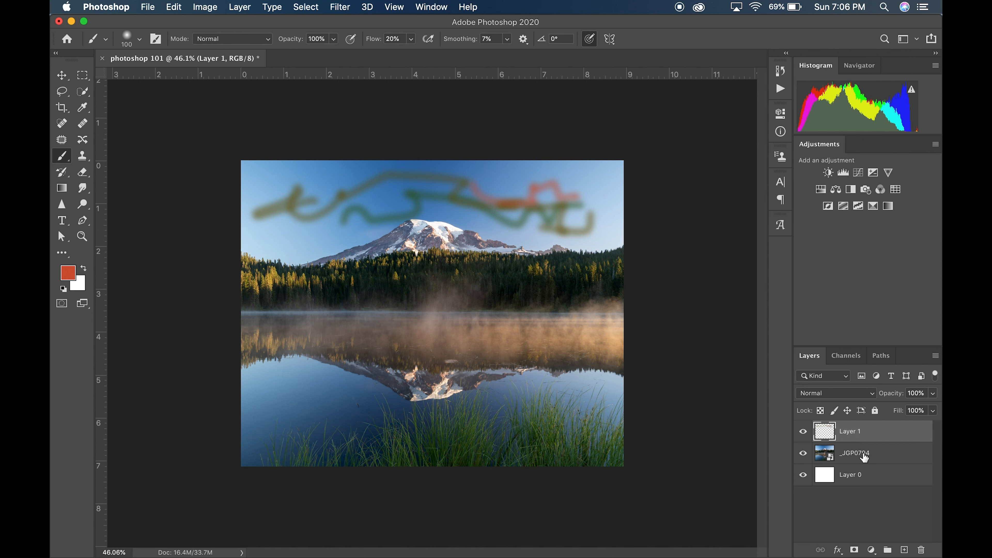
Step: Delete the painted Layer 1 and add a new empty layer in its place
{"action": "mouse_move", "coordinate": [876, 437]}
{"action": "left_mouse_down"}
{"action": "mouse_move", "coordinate": [898, 515]}
{"action": "mouse_move", "coordinate": [921, 550]}
{"action": "left_mouse_up"}
{"action": "left_click", "coordinate": [903, 550]}
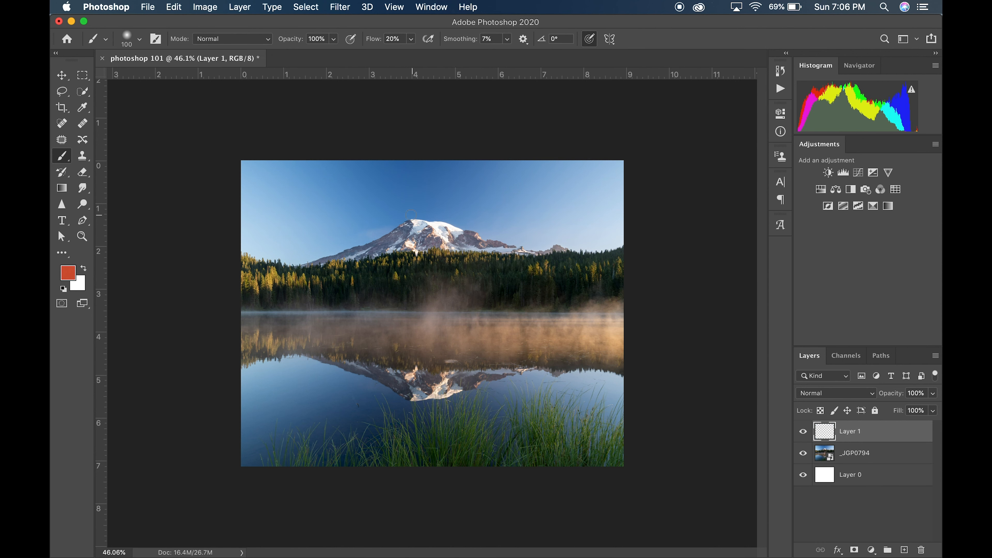
Step: Paint a red test stroke over the sky and peak, and replace that layer with an empty one
{"action": "mouse_move", "coordinate": [322, 212]}
{"action": "left_mouse_down"}
{"action": "mouse_move", "coordinate": [400, 212]}
{"action": "mouse_move", "coordinate": [485, 207]}
{"action": "mouse_move", "coordinate": [550, 227]}
{"action": "mouse_move", "coordinate": [570, 217]}
{"action": "left_mouse_up"}
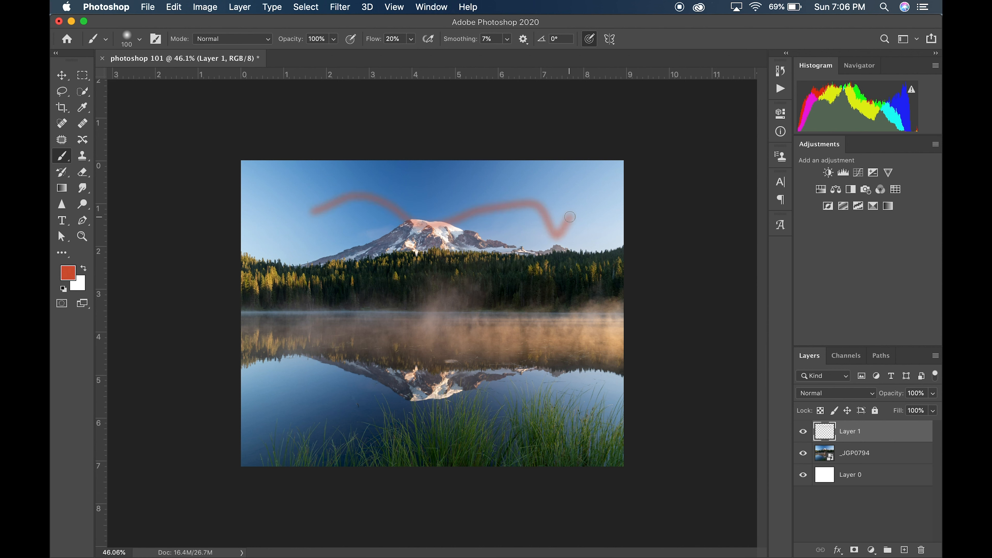
{"action": "mouse_move", "coordinate": [897, 438]}
{"action": "left_mouse_down"}
{"action": "mouse_move", "coordinate": [924, 516]}
{"action": "mouse_move", "coordinate": [921, 550]}
{"action": "left_mouse_up"}
{"action": "left_click", "coordinate": [904, 550]}
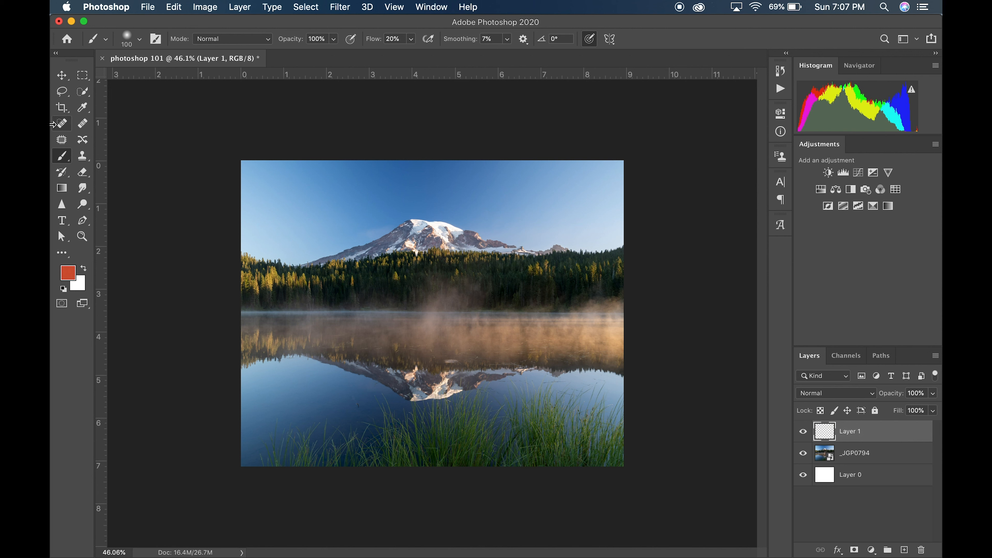
{"action": "left_click", "coordinate": [83, 107]}
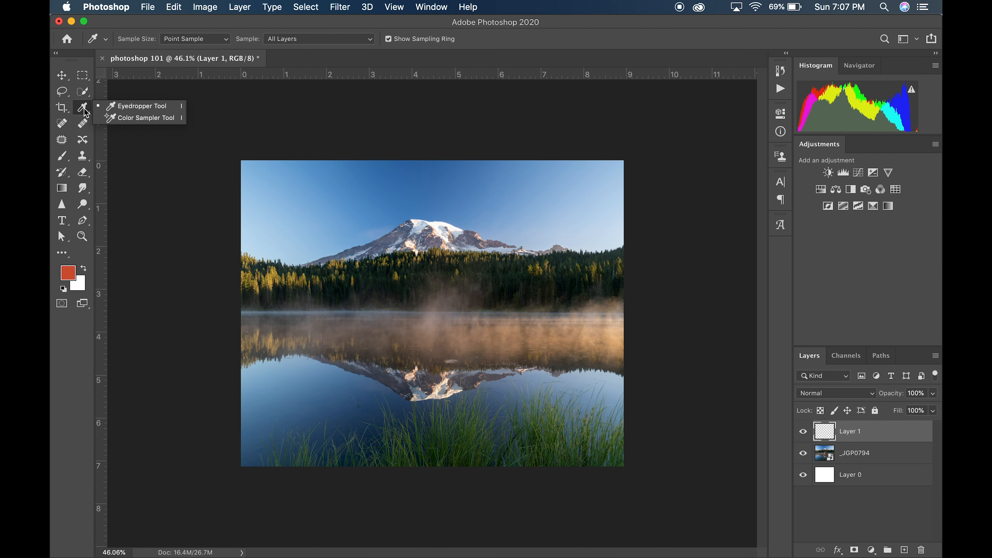
{"action": "left_click", "coordinate": [63, 112]}
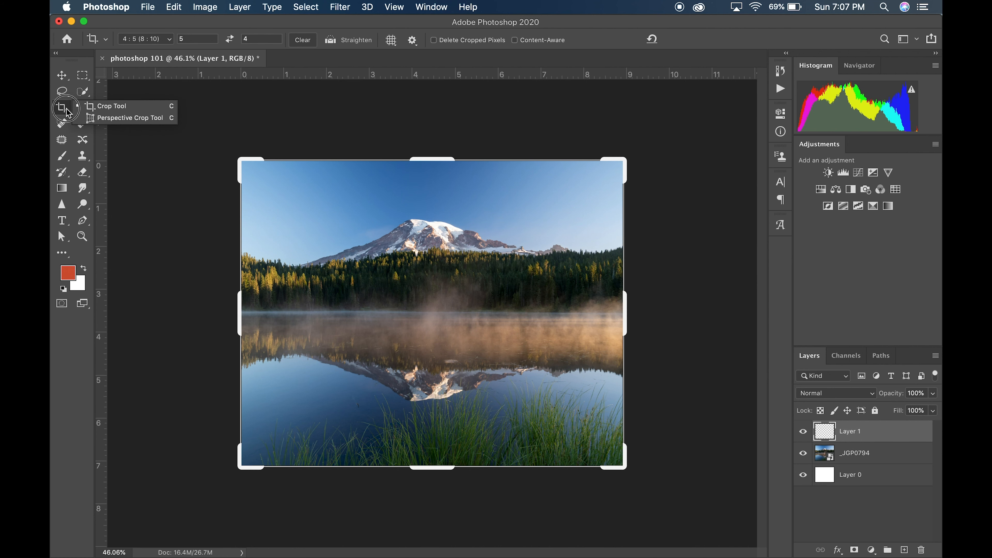
{"action": "left_click", "coordinate": [83, 111]}
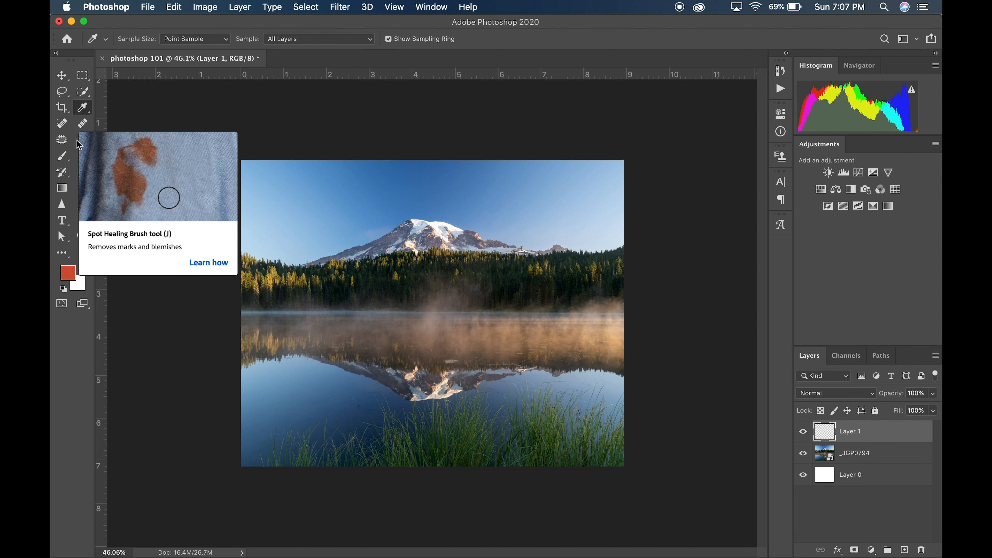
Step: Activate the Spot Healing Brush and rasterize the _JGP0794 photo layer for retouching
{"action": "left_click", "coordinate": [890, 458]}
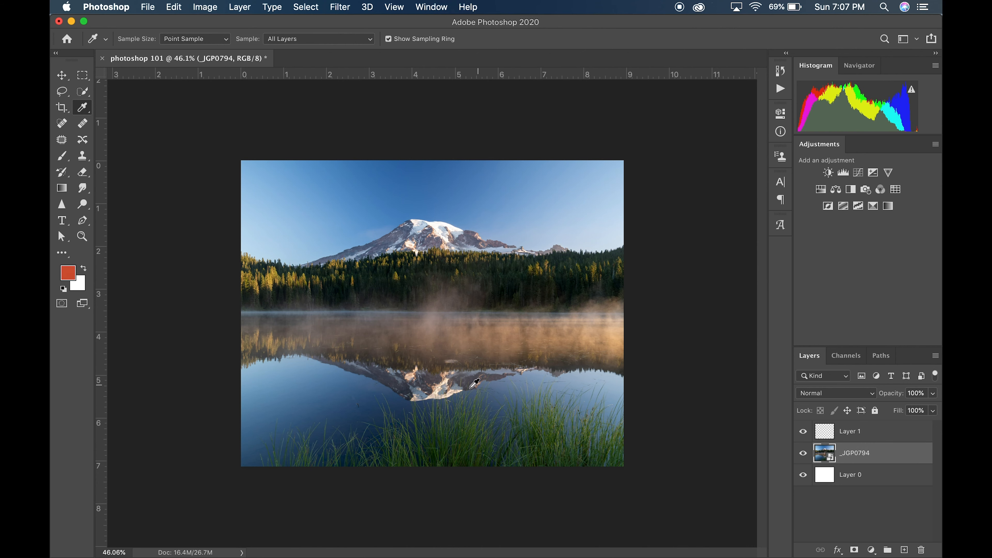
{"action": "key", "text": "z"}
{"action": "left_click_drag", "start_coordinate": [354, 410], "coordinate": [463, 347]}
{"action": "key", "text": "i"}
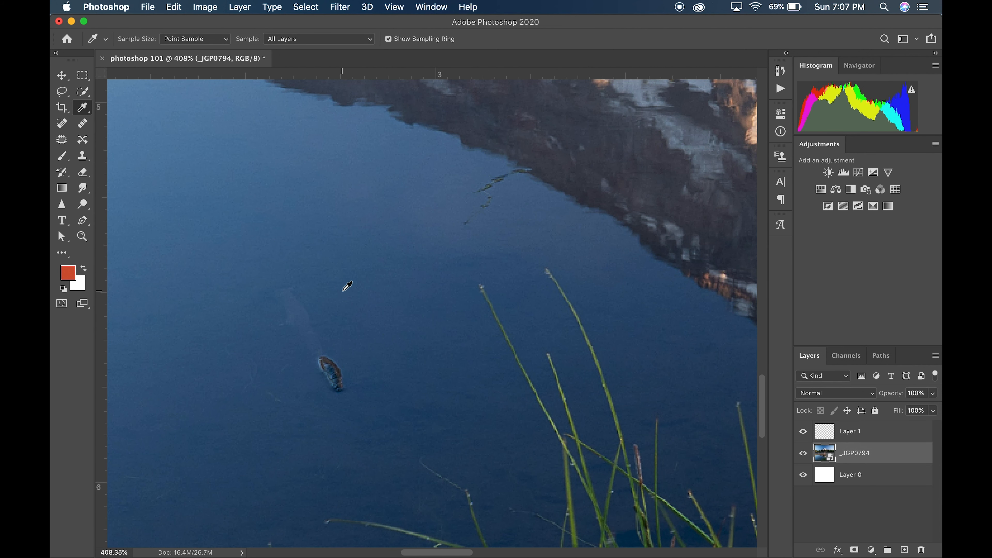
{"action": "left_click", "coordinate": [63, 125]}
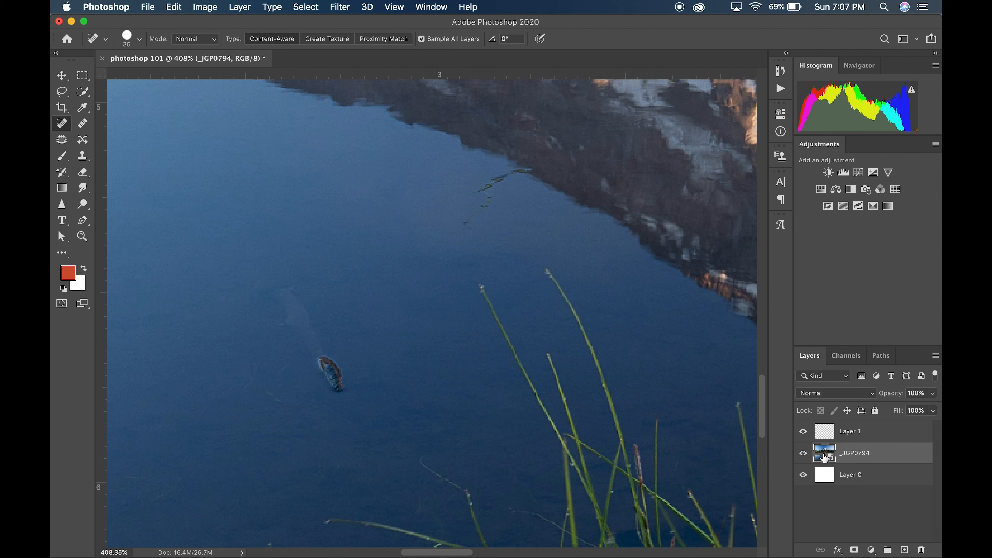
{"action": "left_click", "coordinate": [848, 431]}
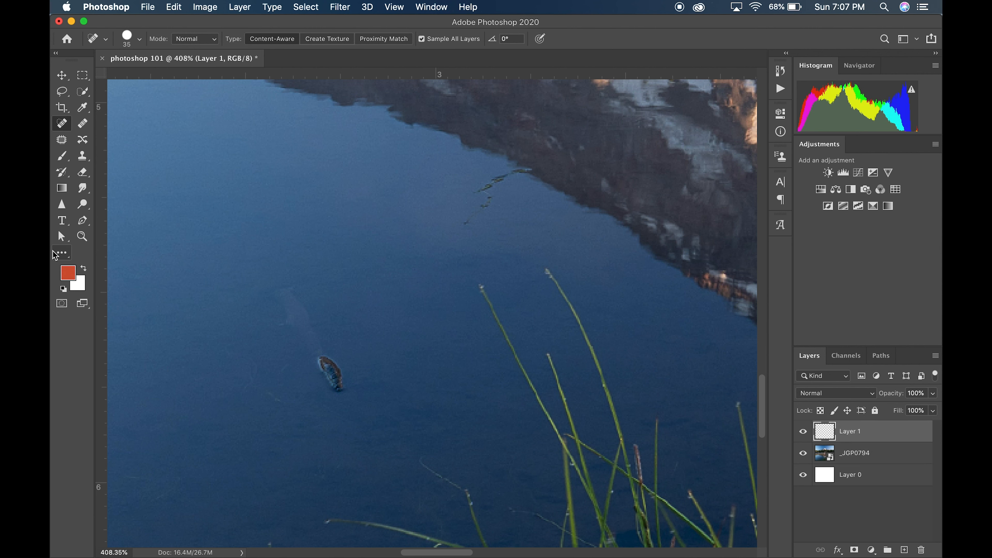
{"action": "left_click", "coordinate": [870, 454]}
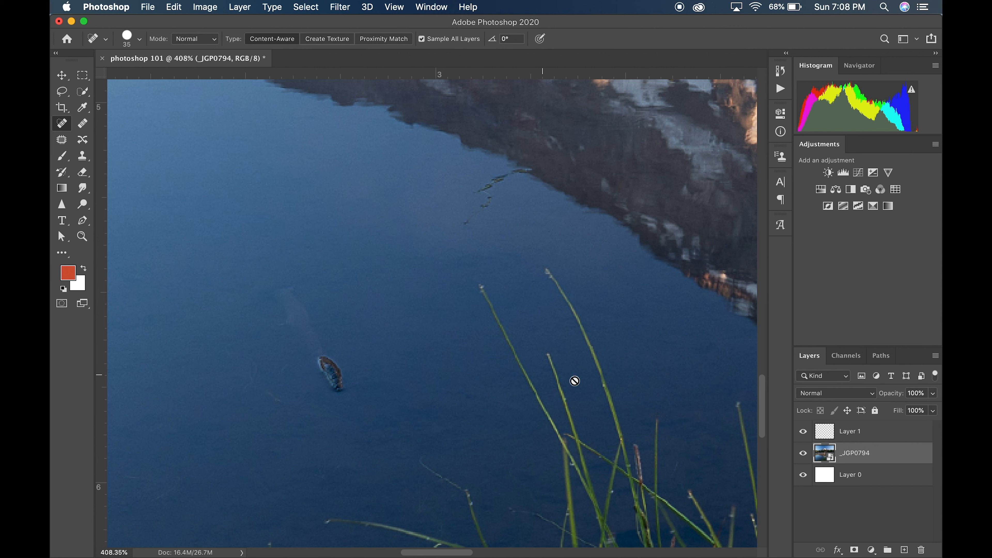
{"action": "right_click", "coordinate": [890, 454]}
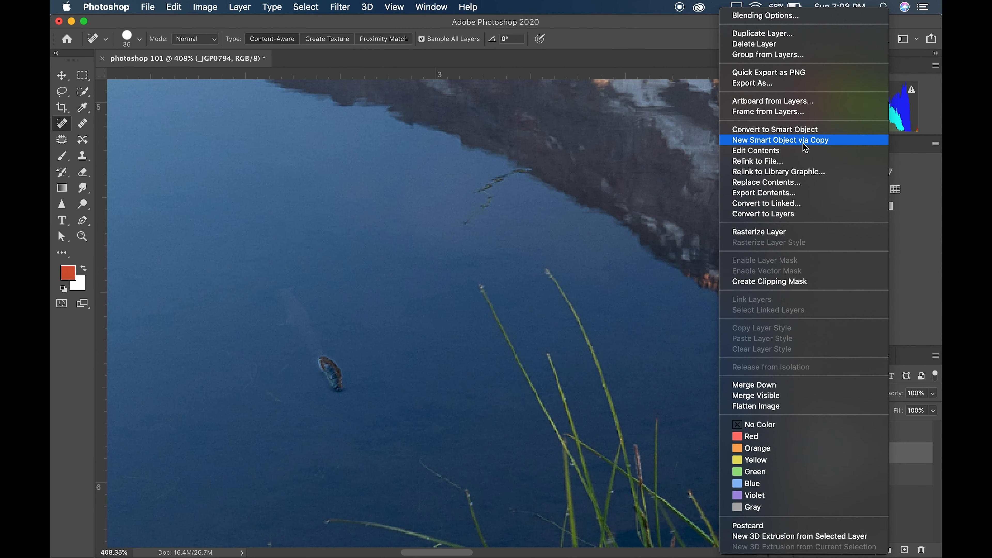
{"action": "left_click", "coordinate": [767, 232]}
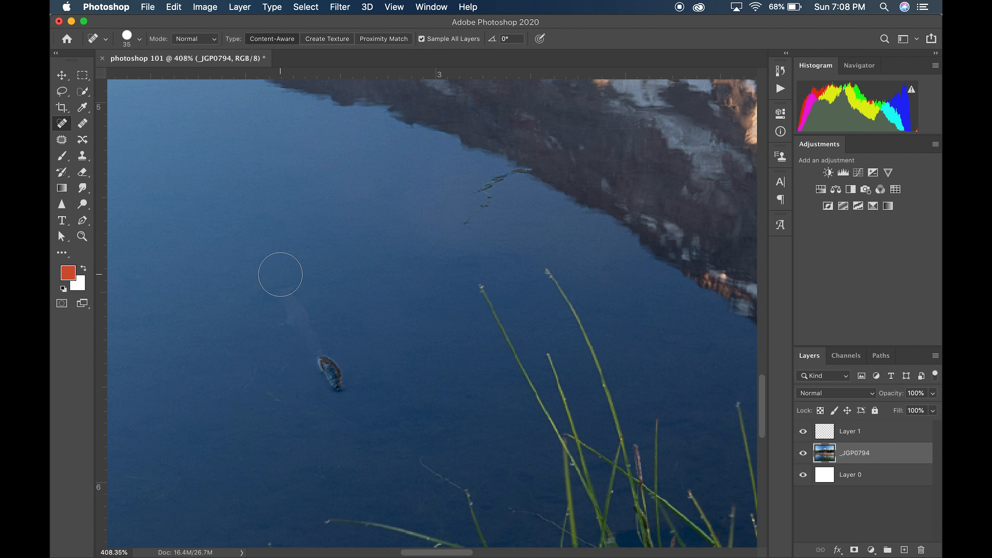
Step: Heal away the floating object with its trail and the dark specks on the water beside the mountain's reflection
{"action": "mouse_move", "coordinate": [343, 387]}
{"action": "left_mouse_down"}
{"action": "mouse_move", "coordinate": [281, 281]}
{"action": "mouse_move", "coordinate": [274, 305]}
{"action": "left_mouse_up"}
{"action": "scroll", "coordinate": [344, 304], "scroll_direction": "up", "scroll_amount": 5}
{"action": "scroll", "coordinate": [344, 303], "scroll_direction": "right", "scroll_amount": 5}
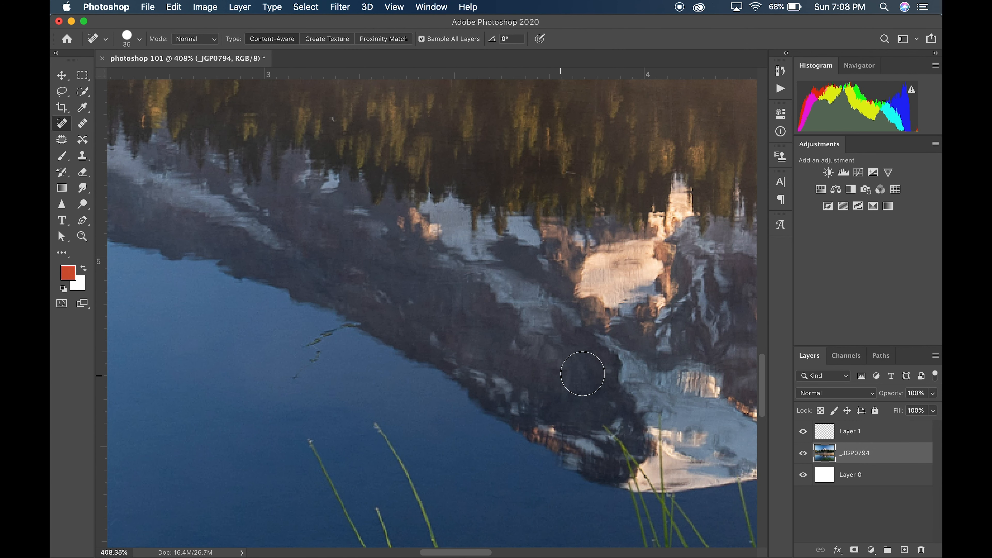
{"action": "mouse_move", "coordinate": [288, 382]}
{"action": "left_mouse_down"}
{"action": "mouse_move", "coordinate": [318, 347]}
{"action": "mouse_move", "coordinate": [367, 309]}
{"action": "left_mouse_up"}
Step: Paint a spot-healing stroke from the mountain's rocky slope down into the treetops
{"action": "scroll", "coordinate": [449, 344], "scroll_direction": "up", "scroll_amount": 20}
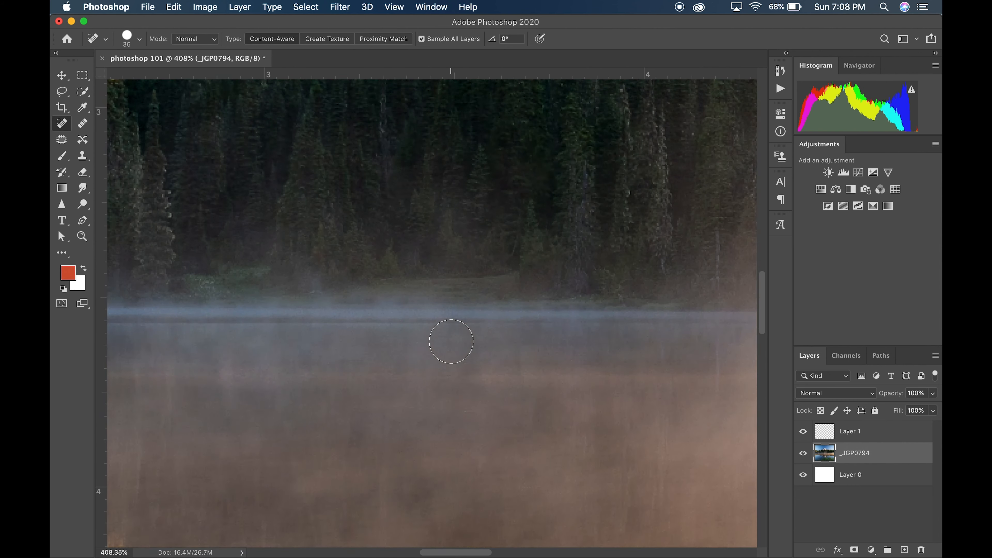
{"action": "scroll", "coordinate": [451, 341], "scroll_direction": "up", "scroll_amount": 10}
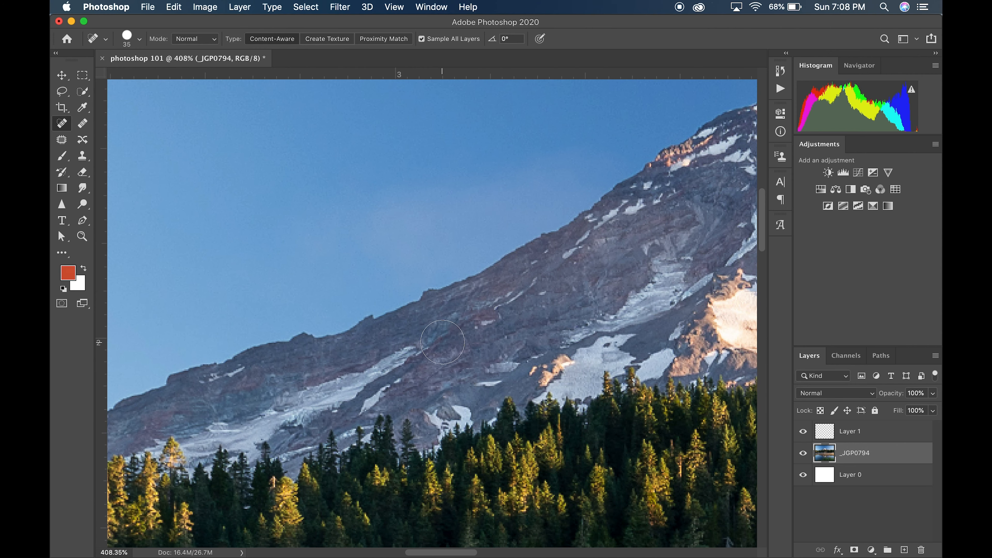
{"action": "scroll", "coordinate": [422, 393], "scroll_direction": "right", "scroll_amount": 5}
{"action": "scroll", "coordinate": [422, 394], "scroll_direction": "down", "scroll_amount": 3}
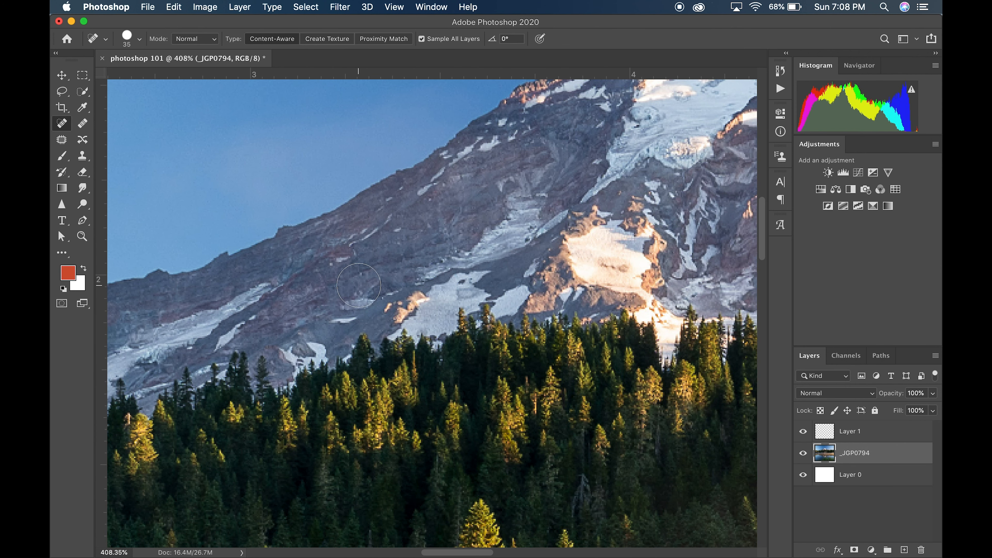
{"action": "mouse_move", "coordinate": [363, 296]}
{"action": "left_mouse_down"}
{"action": "mouse_move", "coordinate": [413, 362]}
{"action": "mouse_move", "coordinate": [420, 391]}
{"action": "left_mouse_up"}
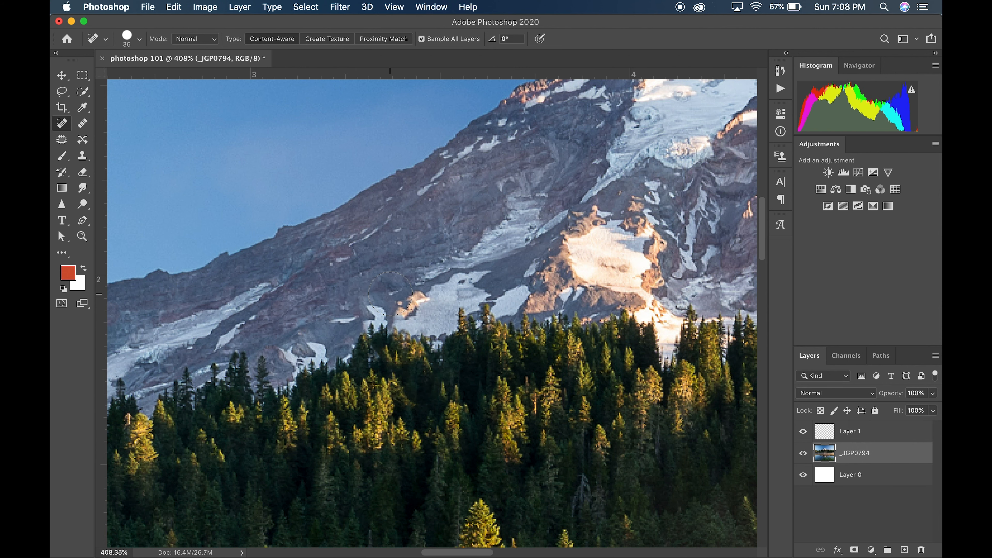
Step: Spot-heal away the three tall grass blades rising over the open water below the mountain's reflection
{"action": "scroll", "coordinate": [385, 332], "scroll_direction": "down", "scroll_amount": 15}
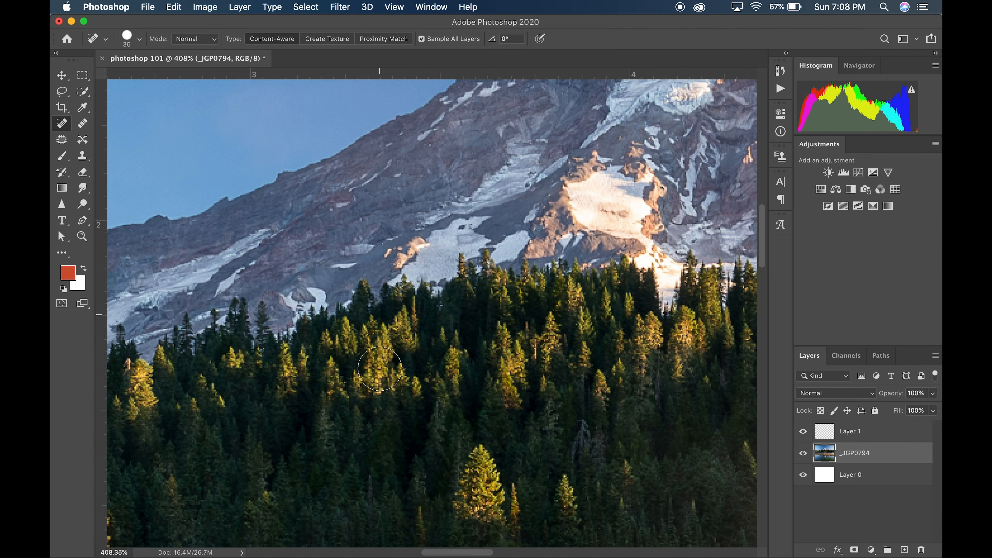
{"action": "scroll", "coordinate": [380, 369], "scroll_direction": "down", "scroll_amount": 20}
{"action": "scroll", "coordinate": [379, 368], "scroll_direction": "left", "scroll_amount": 10}
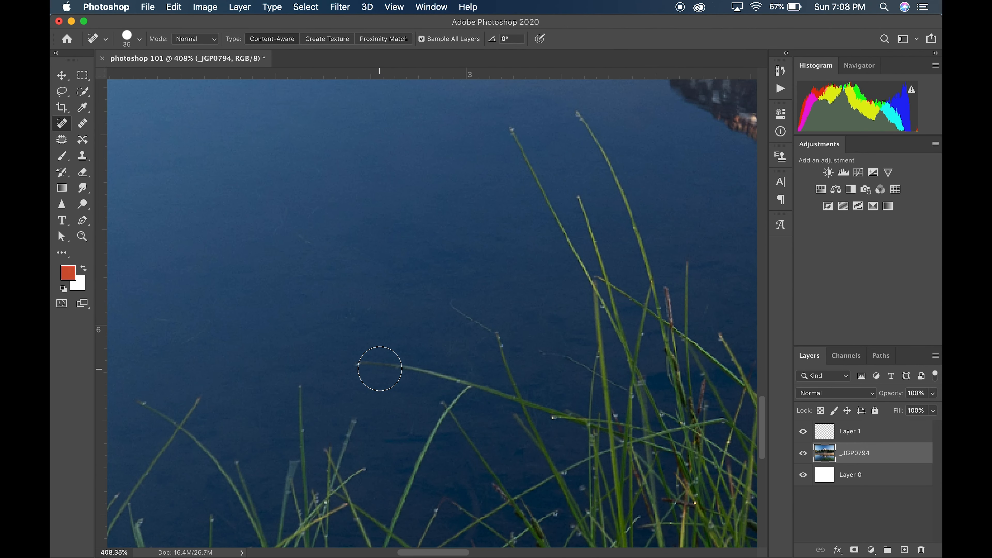
{"action": "scroll", "coordinate": [380, 368], "scroll_direction": "right", "scroll_amount": 15}
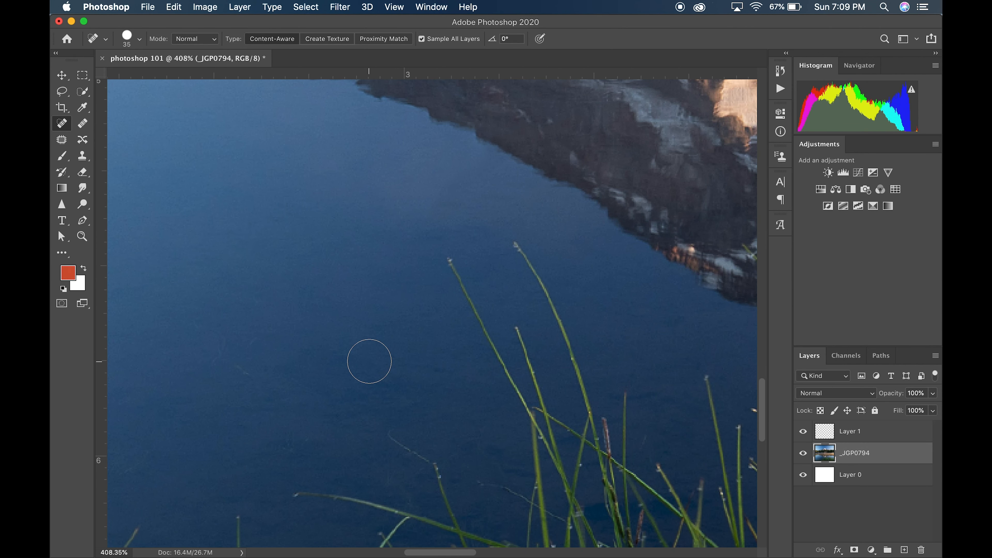
{"action": "scroll", "coordinate": [369, 361], "scroll_direction": "right", "scroll_amount": 3}
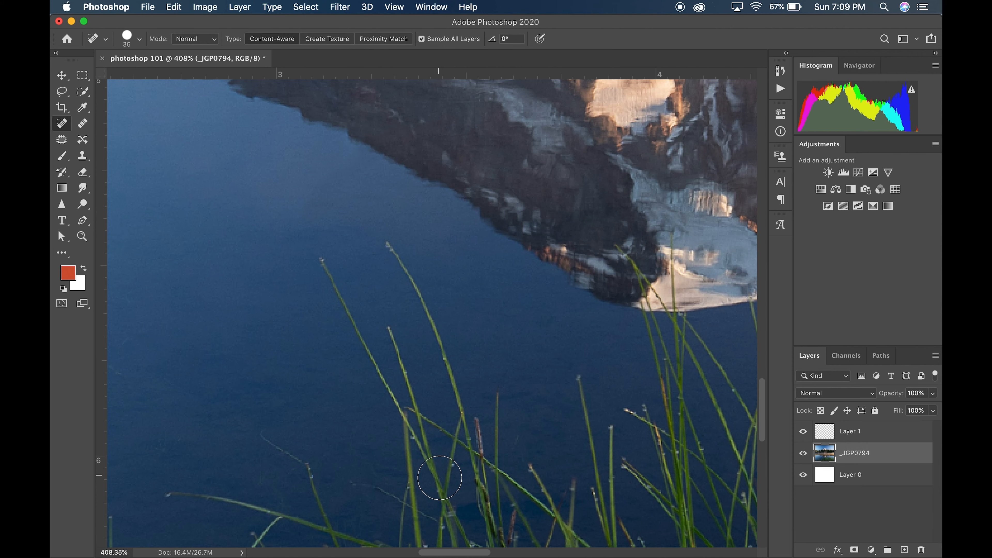
{"action": "scroll", "coordinate": [295, 288], "scroll_direction": "down", "scroll_amount": 4}
{"action": "mouse_move", "coordinate": [307, 147]}
{"action": "left_mouse_down"}
{"action": "mouse_move", "coordinate": [331, 203]}
{"action": "mouse_move", "coordinate": [354, 299]}
{"action": "mouse_move", "coordinate": [369, 300]}
{"action": "mouse_move", "coordinate": [356, 258]}
{"action": "mouse_move", "coordinate": [375, 304]}
{"action": "left_mouse_up"}
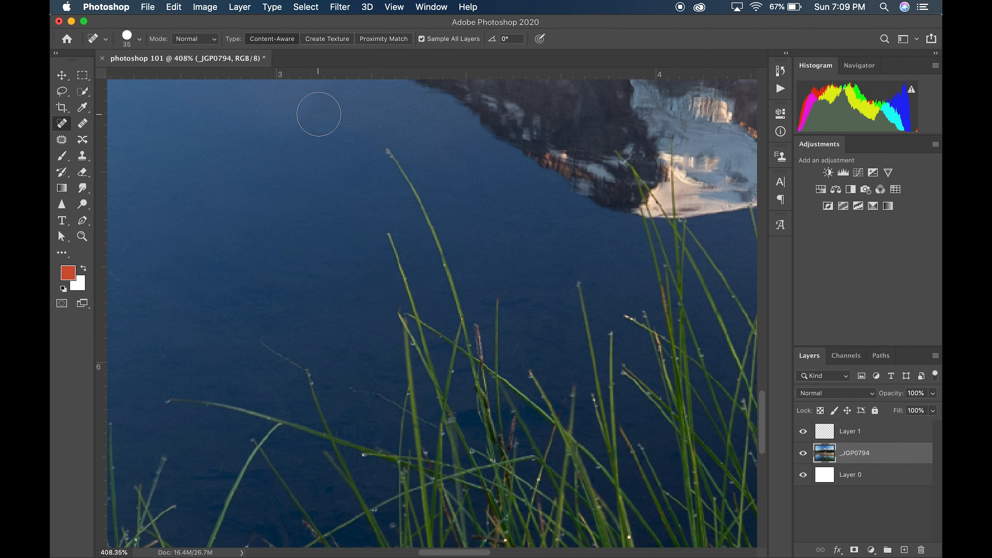
{"action": "left_click_drag", "start_coordinate": [376, 145], "coordinate": [453, 293]}
{"action": "left_click_drag", "start_coordinate": [376, 190], "coordinate": [416, 292]}
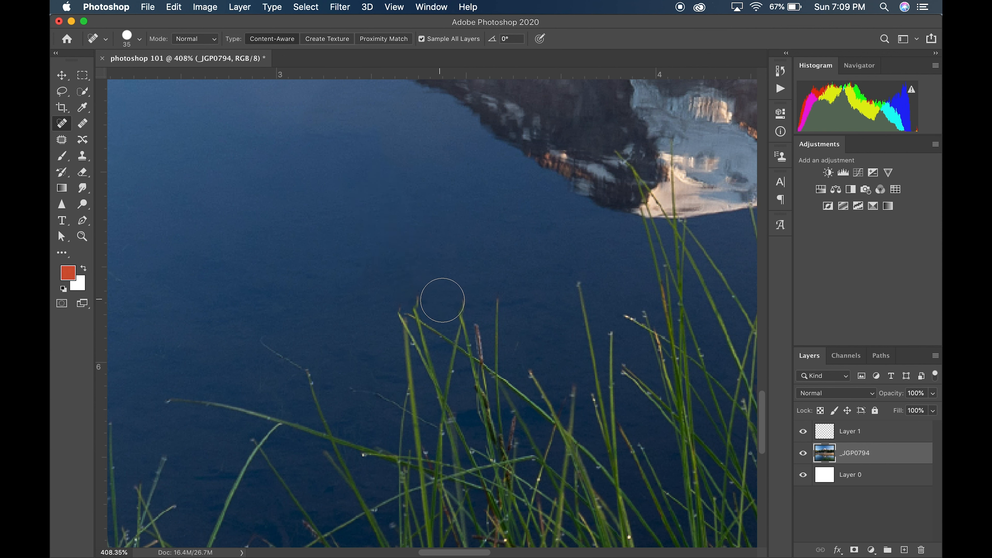
Step: Undo the grass healing and the earlier healing strokes to bring back the blades and the floating object with its trail
{"action": "key", "text": "super+z"}
{"action": "key", "text": "super+z"}
{"action": "key", "text": "super+z"}
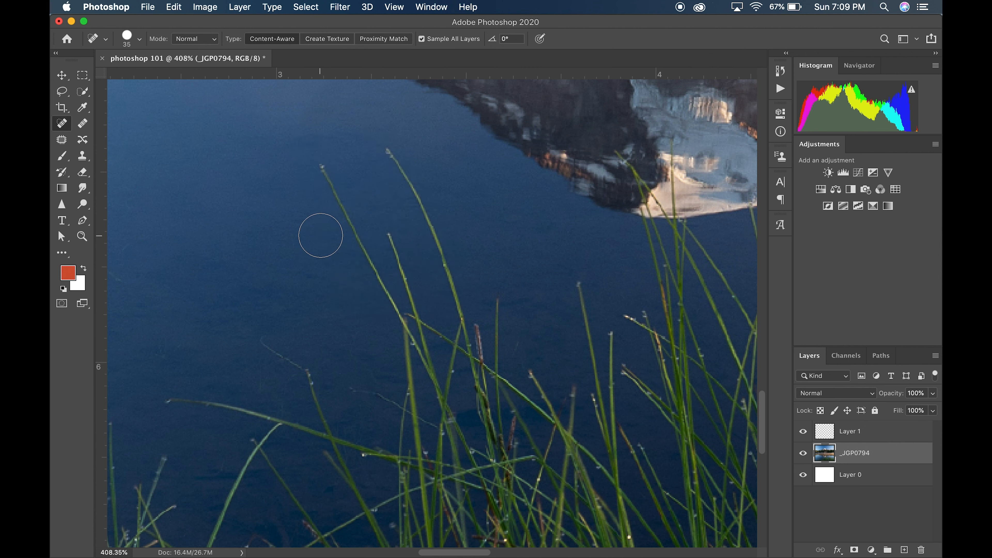
{"action": "scroll", "coordinate": [318, 259], "scroll_direction": "left", "scroll_amount": 10}
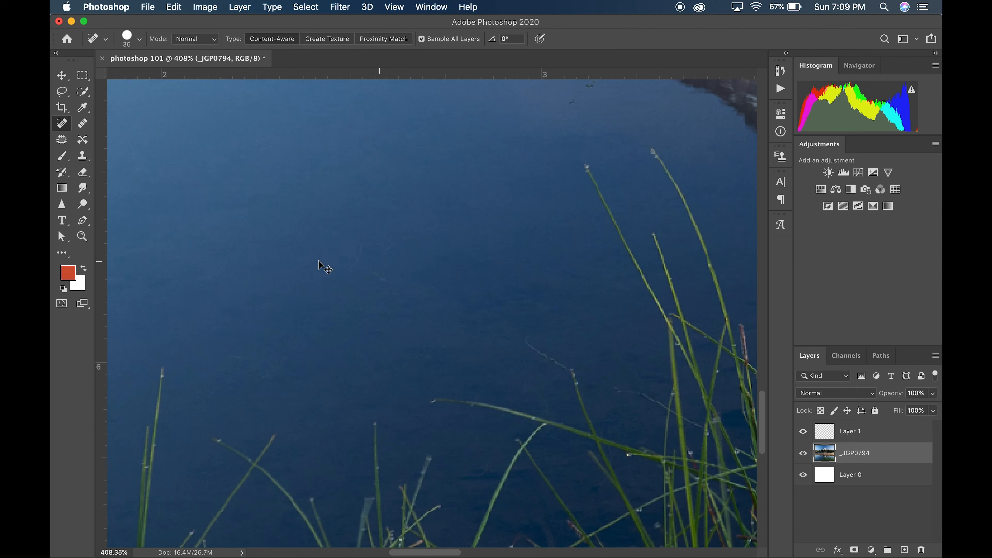
{"action": "key", "text": "super+z"}
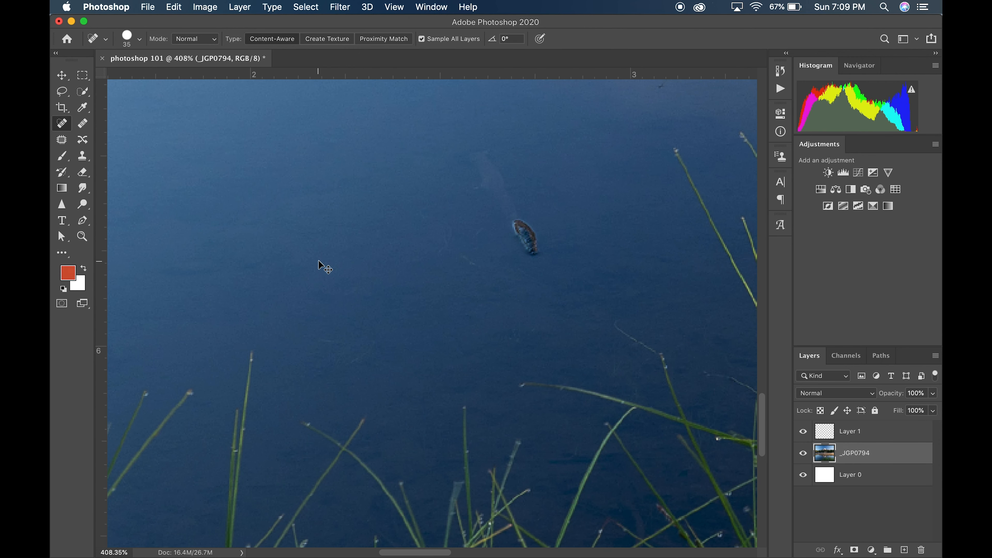
{"action": "scroll", "coordinate": [399, 241], "scroll_direction": "right", "scroll_amount": 2}
{"action": "scroll", "coordinate": [399, 241], "scroll_direction": "right", "scroll_amount": 1}
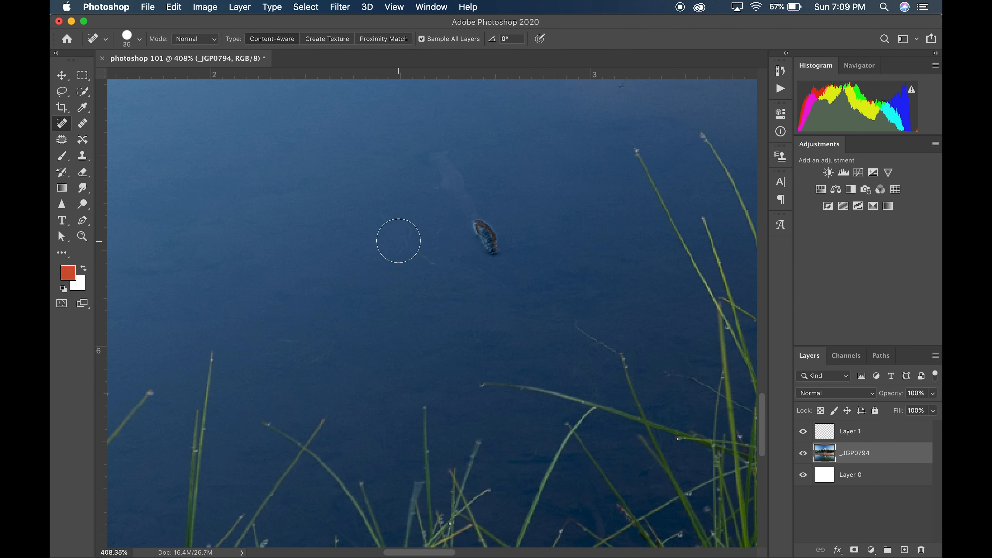
Step: With the Healing Brush at size 35, sample clear water and paint away the floating object and its trail
{"action": "left_click", "coordinate": [84, 125]}
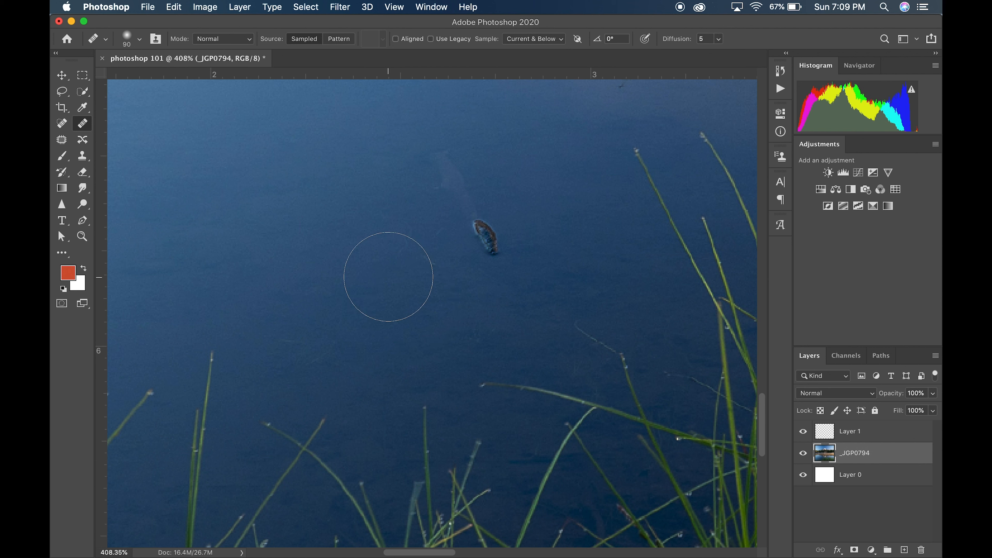
{"action": "key", "text": "bracketleft"}
{"action": "key", "text": "bracketleft"}
{"action": "key", "text": "bracketleft"}
{"action": "key", "text": "bracketleft"}
{"action": "key", "text": "bracketleft"}
{"action": "key", "text": "bracketleft"}
{"action": "key", "text": "bracketleft"}
{"action": "left_click", "coordinate": [607, 247], "text": "alt"}
{"action": "left_click_drag", "start_coordinate": [505, 244], "coordinate": [493, 248]}
{"action": "key", "text": "super+z"}
{"action": "mouse_move", "coordinate": [492, 251]}
{"action": "left_mouse_down"}
{"action": "mouse_move", "coordinate": [476, 204]}
{"action": "mouse_move", "coordinate": [435, 150]}
{"action": "left_mouse_up"}
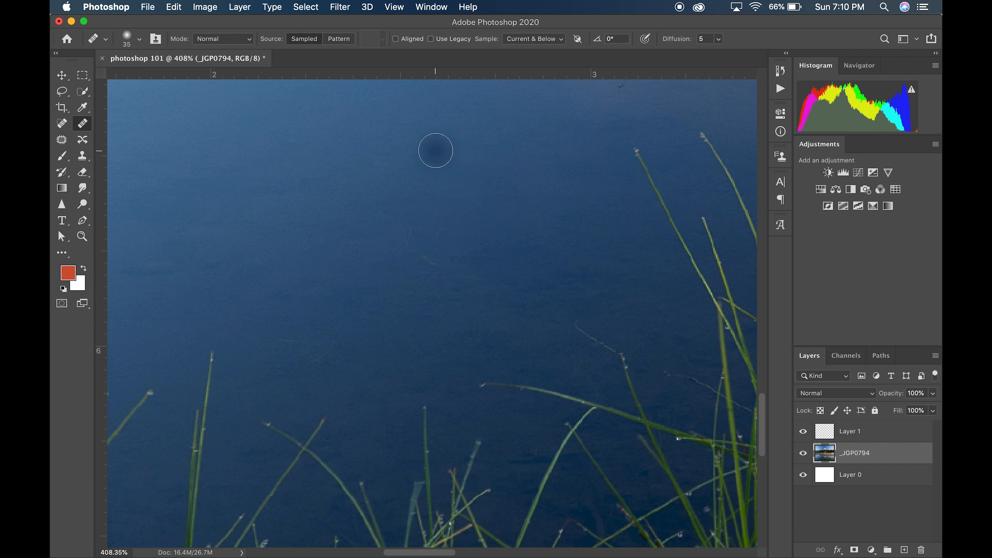
Step: Heal away the dark specks on the water along the edge of the mountain's reflection, using nearby sampled pixels
{"action": "left_click", "coordinate": [551, 144]}
{"action": "left_click_drag", "start_coordinate": [555, 173], "coordinate": [483, 119]}
{"action": "scroll", "coordinate": [494, 228], "scroll_direction": "up", "scroll_amount": 10}
{"action": "scroll", "coordinate": [493, 228], "scroll_direction": "right", "scroll_amount": 5}
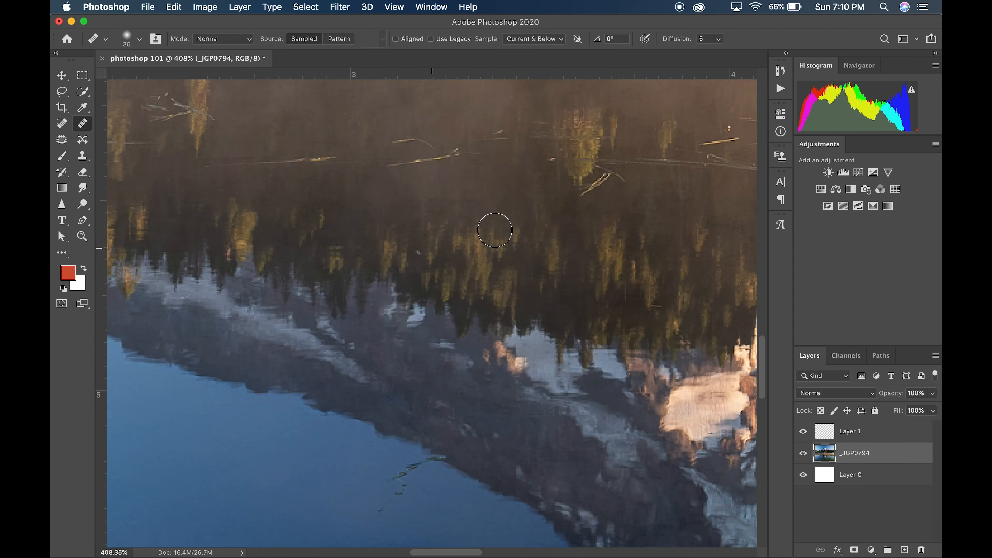
{"action": "scroll", "coordinate": [494, 230], "scroll_direction": "up", "scroll_amount": 2}
{"action": "scroll", "coordinate": [496, 230], "scroll_direction": "down", "scroll_amount": 5}
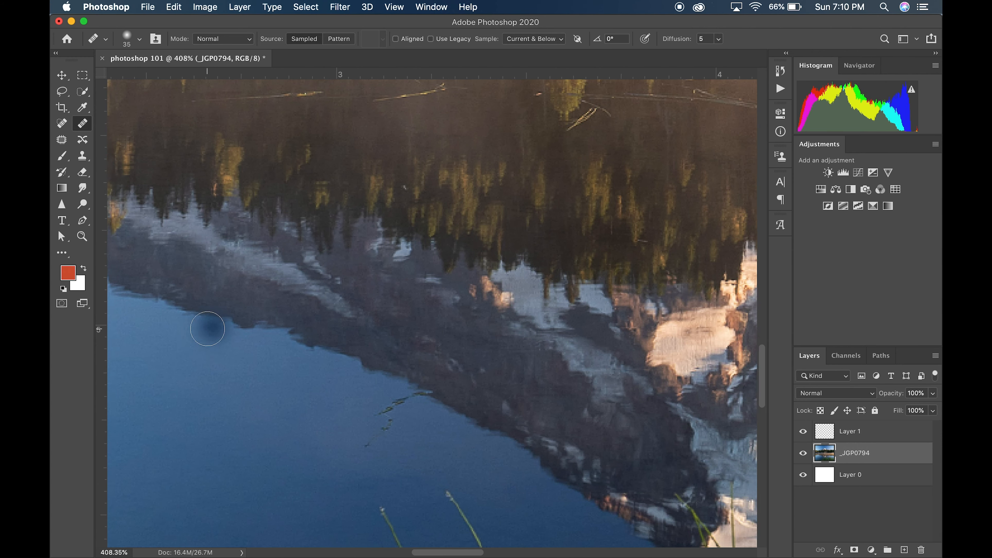
{"action": "scroll", "coordinate": [208, 328], "scroll_direction": "up", "scroll_amount": 2}
{"action": "scroll", "coordinate": [207, 329], "scroll_direction": "left", "scroll_amount": 4}
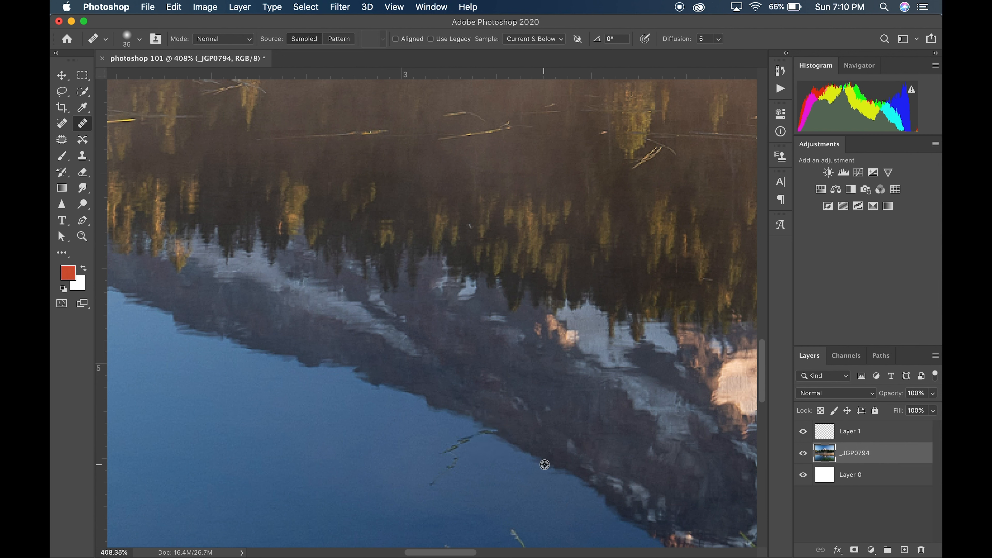
{"action": "left_click_drag", "start_coordinate": [488, 439], "coordinate": [486, 435]}
{"action": "mouse_move", "coordinate": [492, 421]}
{"action": "left_mouse_down"}
{"action": "mouse_move", "coordinate": [472, 433]}
{"action": "mouse_move", "coordinate": [421, 481]}
{"action": "left_mouse_up"}
{"action": "scroll", "coordinate": [505, 465], "scroll_direction": "down", "scroll_amount": 5}
{"action": "left_click_drag", "start_coordinate": [440, 368], "coordinate": [454, 347]}
{"action": "left_click_drag", "start_coordinate": [513, 384], "coordinate": [520, 382]}
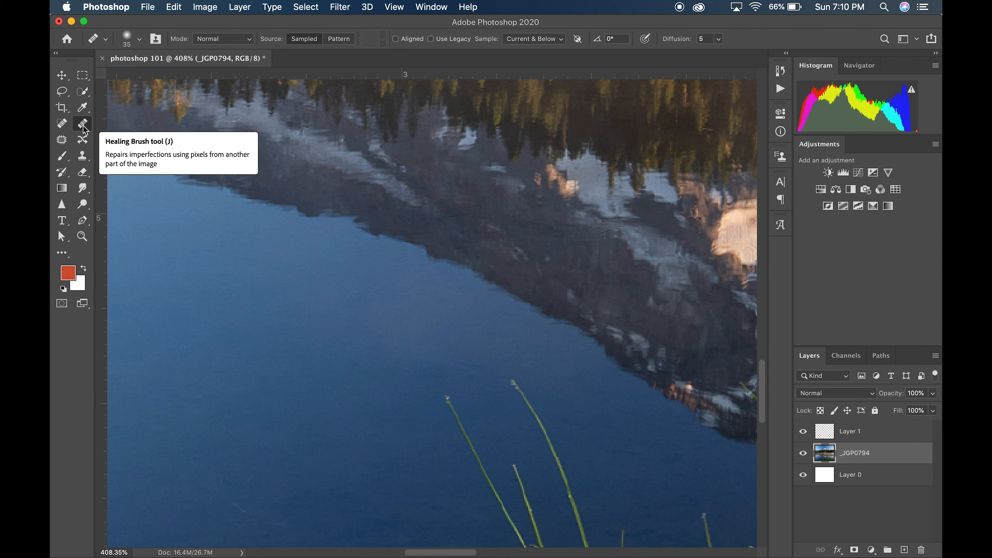
Step: Activate the Clone Stamp tool and reduce its brush size to 60
{"action": "left_click", "coordinate": [83, 157]}
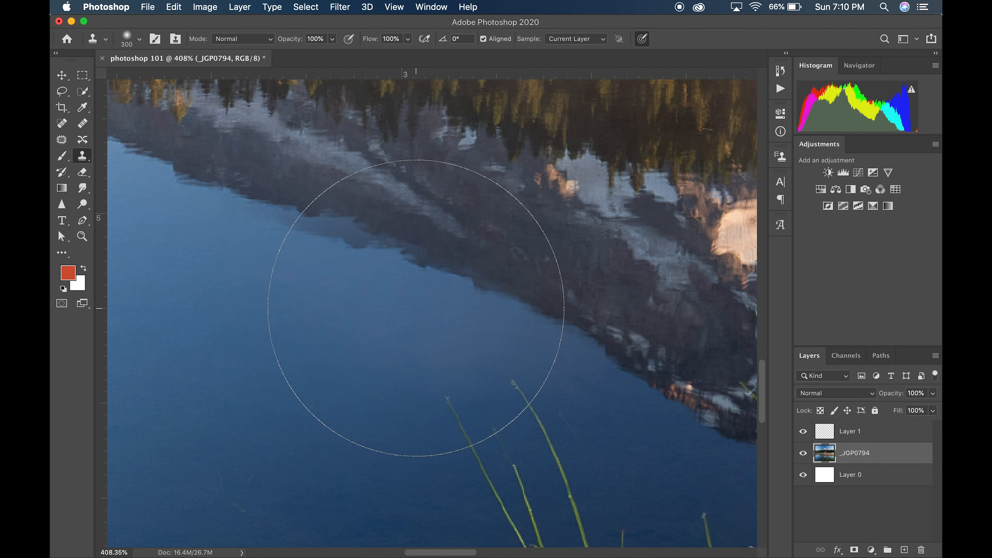
{"action": "key", "text": "bracketleft"}
{"action": "key", "text": "bracketleft"}
{"action": "key", "text": "bracketleft"}
{"action": "key", "text": "bracketleft"}
{"action": "key", "text": "bracketleft"}
{"action": "key", "text": "bracketleft"}
{"action": "key", "text": "bracketleft"}
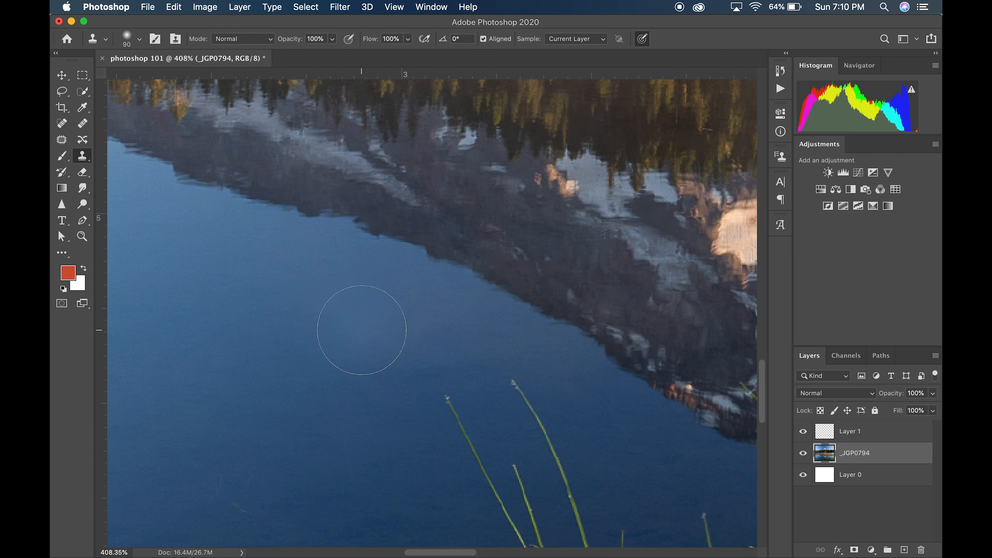
{"action": "scroll", "coordinate": [360, 330], "scroll_direction": "down", "scroll_amount": 3}
{"action": "scroll", "coordinate": [360, 330], "scroll_direction": "down", "scroll_amount": 1}
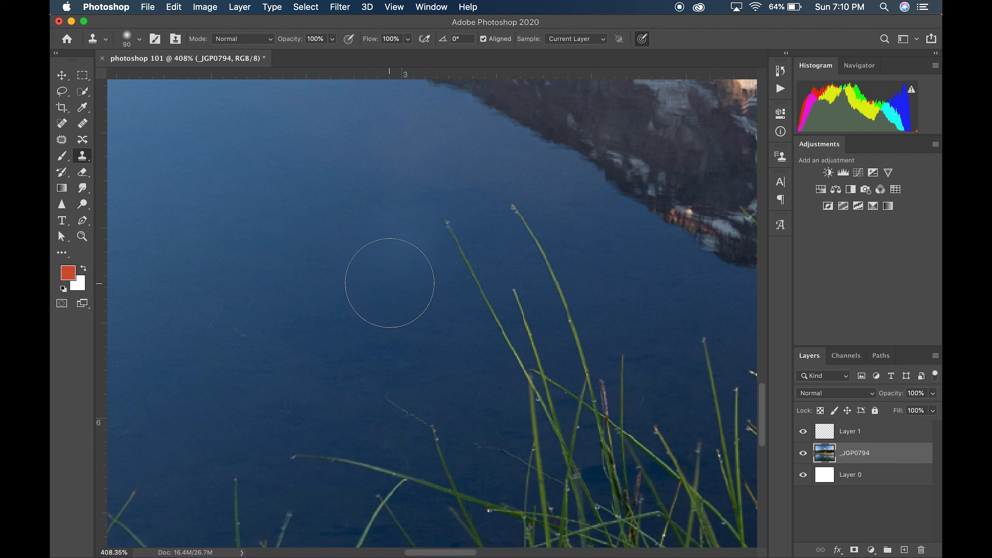
{"action": "key", "text": "bracketleft"}
{"action": "key", "text": "bracketleft"}
{"action": "key", "text": "bracketleft"}
Step: Try cloning the tall grass blades, sampled from a blade's tip, onto the open water beside them, and undo the stroke
{"action": "left_click", "coordinate": [441, 227]}
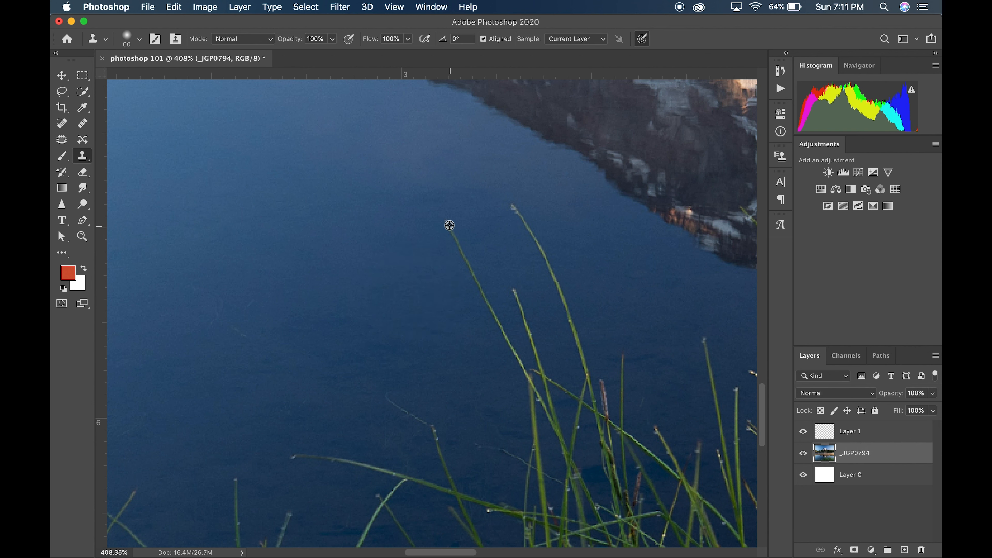
{"action": "left_click", "coordinate": [446, 222], "text": "alt"}
{"action": "left_click", "coordinate": [368, 262]}
{"action": "mouse_move", "coordinate": [371, 261]}
{"action": "left_mouse_down"}
{"action": "mouse_move", "coordinate": [451, 396]}
{"action": "mouse_move", "coordinate": [489, 507]}
{"action": "mouse_move", "coordinate": [489, 479]}
{"action": "left_mouse_up"}
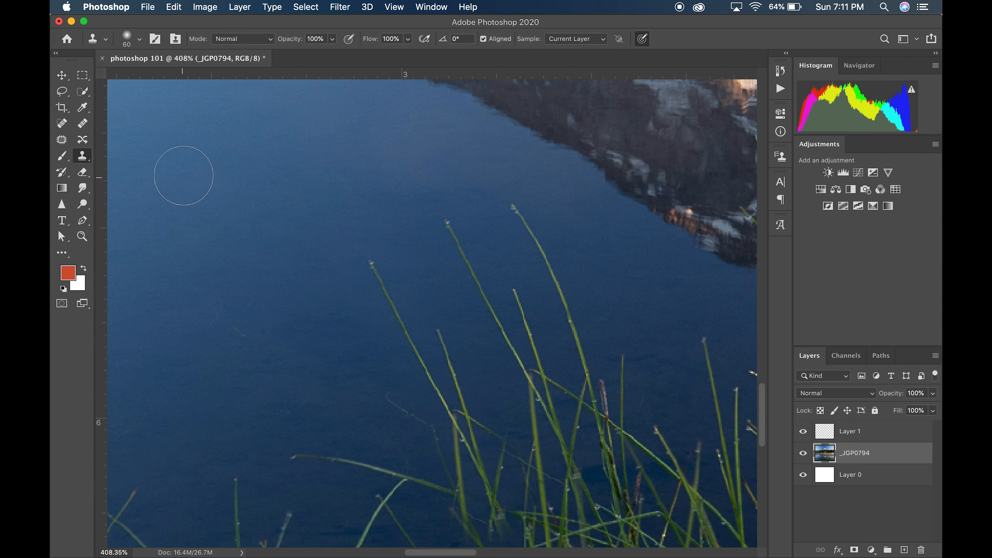
{"action": "key", "text": "super+z"}
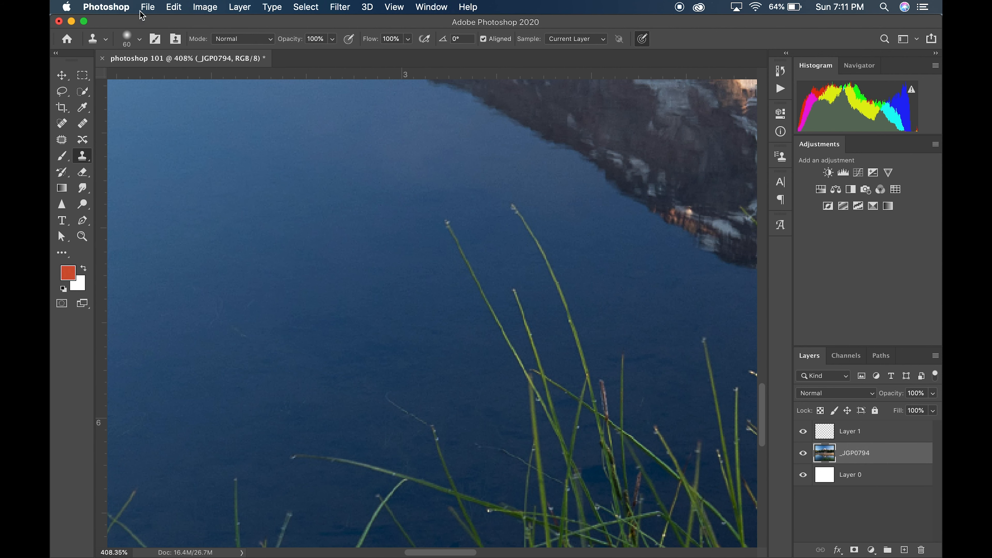
Step: Place the elk photo _JGP1804.jpg as an embedded image in the document and commit its placement
{"action": "left_click", "coordinate": [149, 10]}
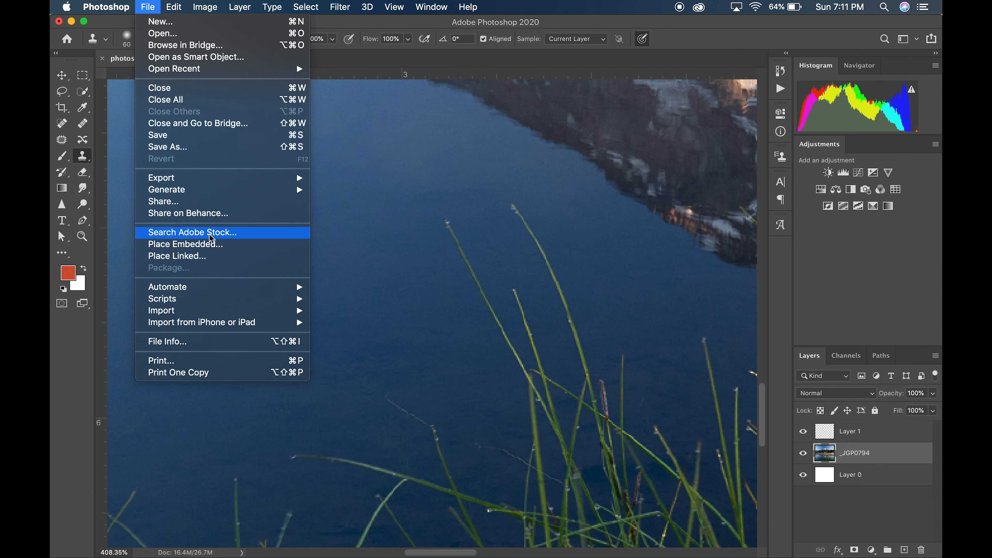
{"action": "left_click", "coordinate": [190, 245]}
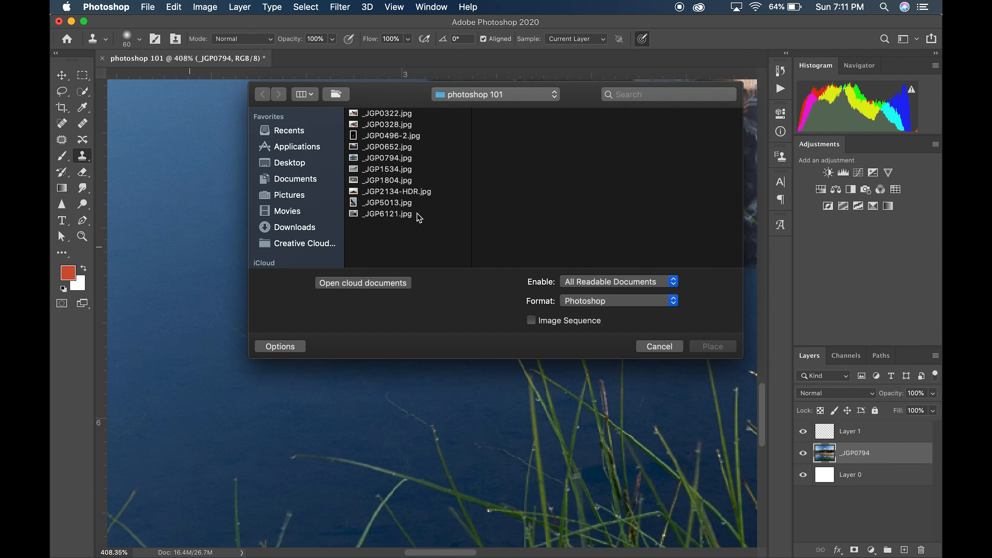
{"action": "left_click", "coordinate": [380, 114]}
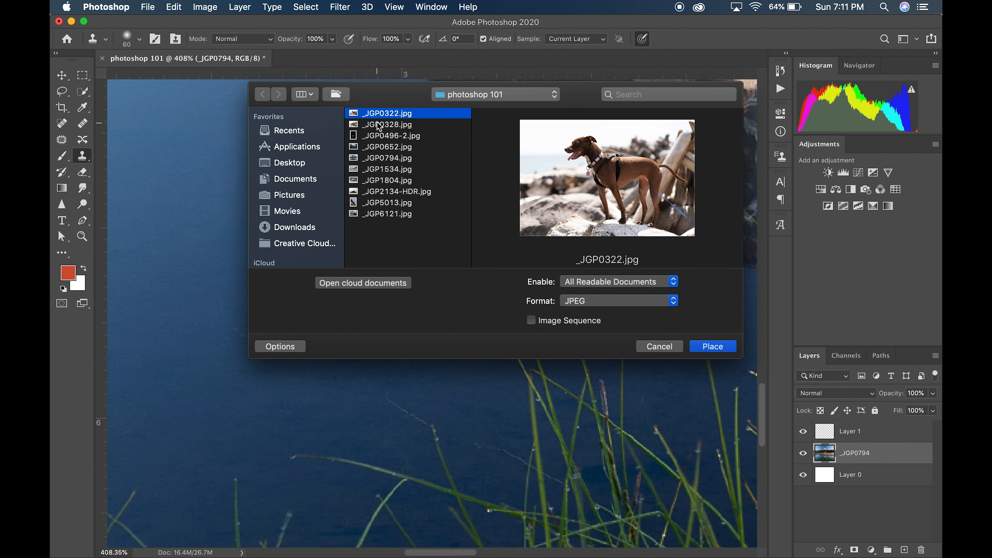
{"action": "left_click", "coordinate": [380, 125]}
{"action": "left_click", "coordinate": [381, 135]}
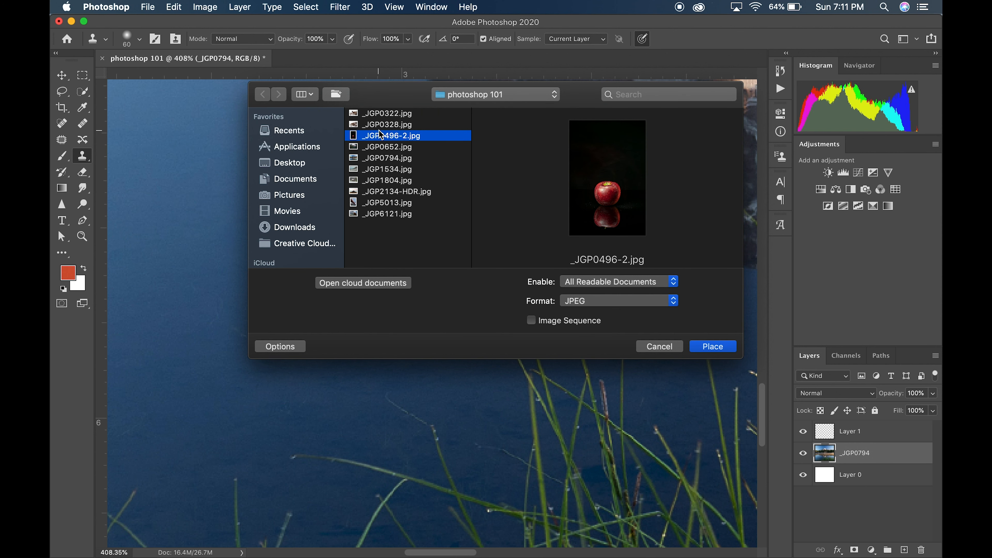
{"action": "key", "text": "Down"}
{"action": "key", "text": "Down"}
{"action": "key", "text": "Down"}
{"action": "key", "text": "Down"}
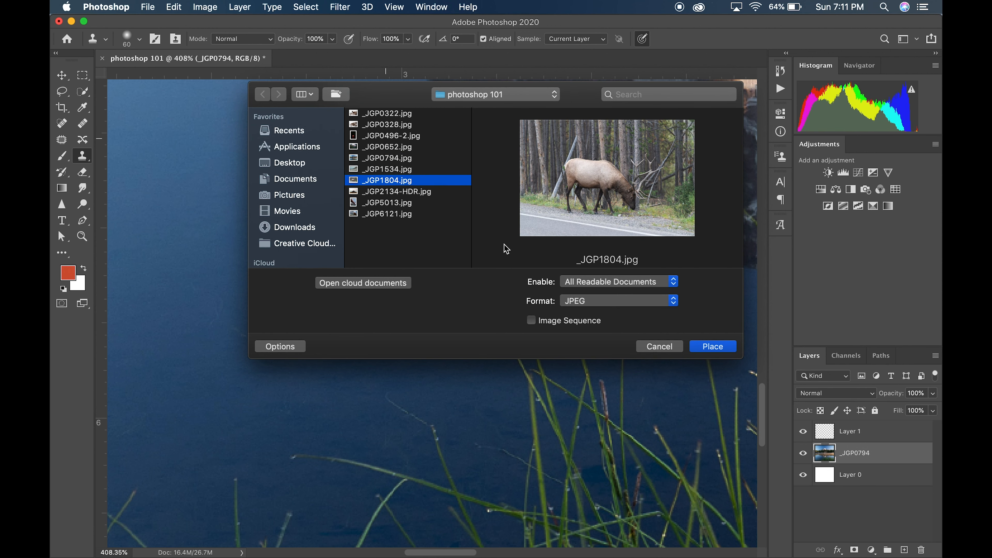
{"action": "left_click", "coordinate": [712, 346]}
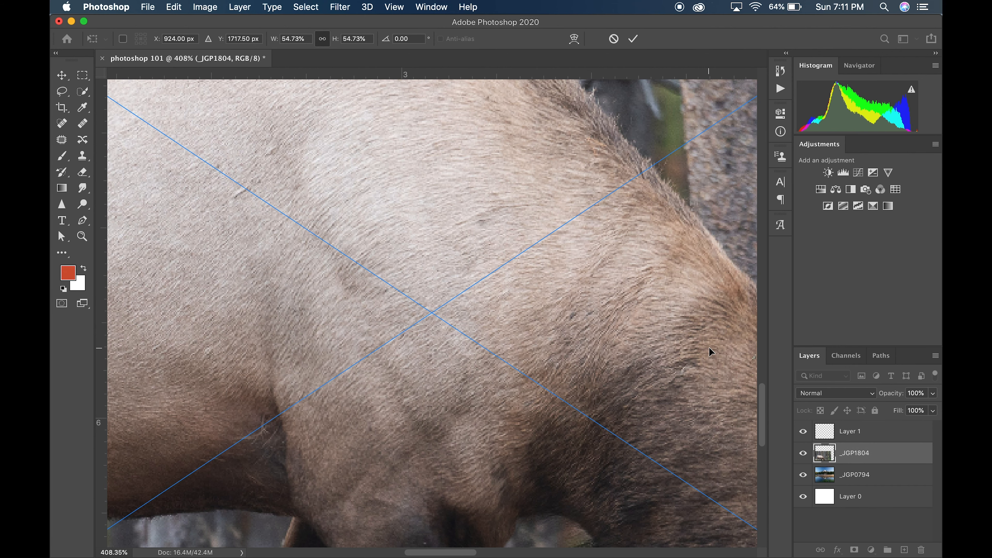
{"action": "key", "text": "Return"}
Step: Rasterize the _JGP1804 elk layer so the Clone Stamp can work on the elk's head
{"action": "key", "text": "s"}
{"action": "scroll", "coordinate": [582, 363], "scroll_direction": "down", "scroll_amount": 10}
{"action": "scroll", "coordinate": [582, 364], "scroll_direction": "right", "scroll_amount": 4}
{"action": "scroll", "coordinate": [582, 363], "scroll_direction": "up", "scroll_amount": 6}
{"action": "scroll", "coordinate": [582, 363], "scroll_direction": "right", "scroll_amount": 3}
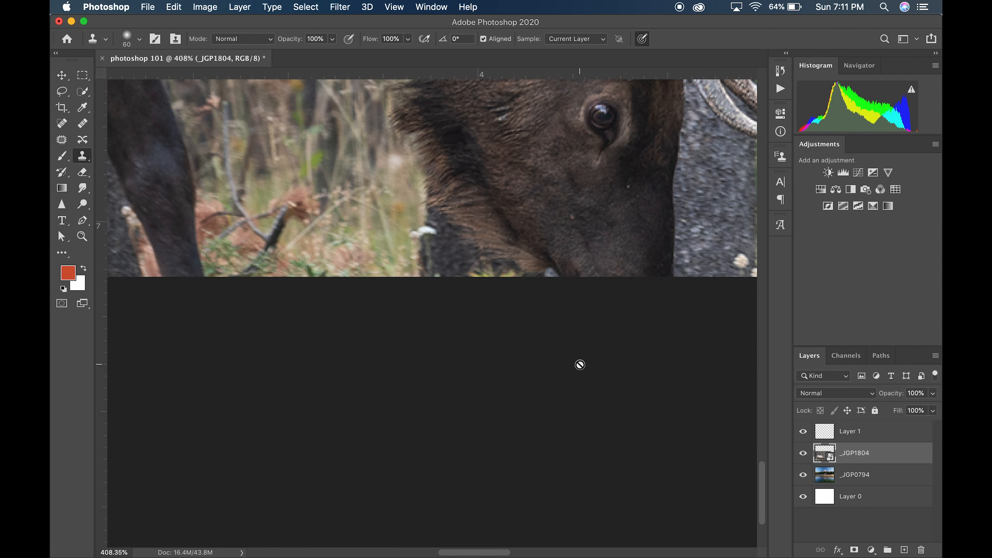
{"action": "scroll", "coordinate": [579, 364], "scroll_direction": "up", "scroll_amount": 2}
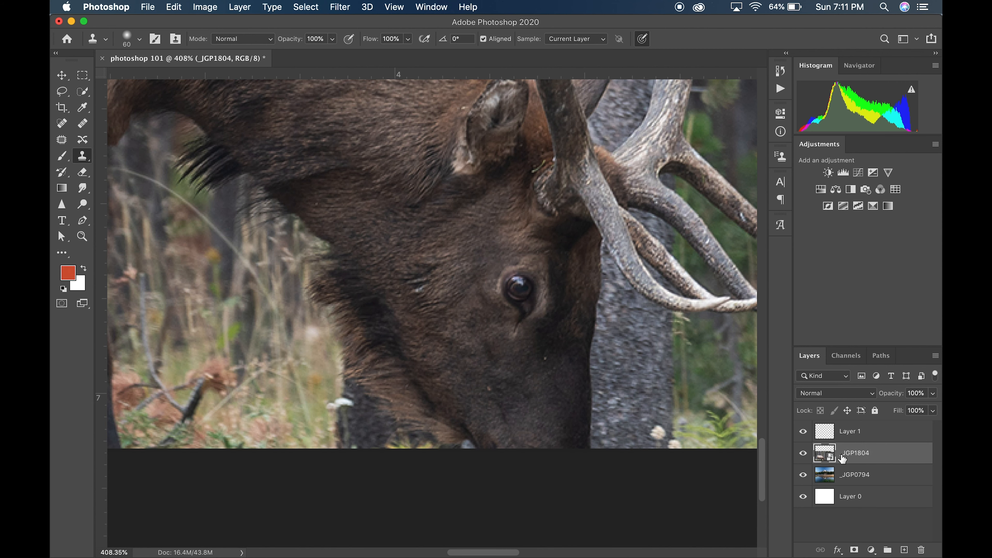
{"action": "right_click", "coordinate": [886, 454]}
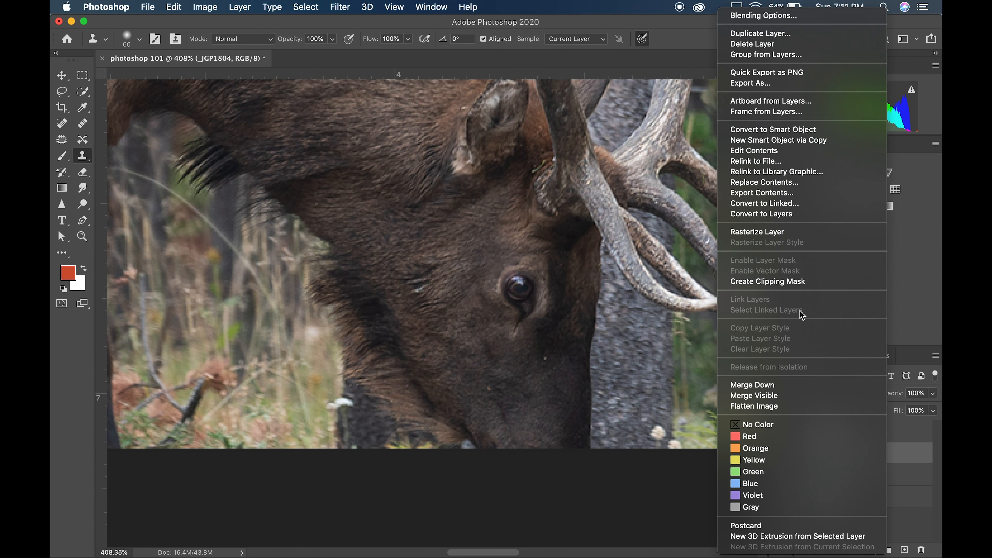
{"action": "left_click", "coordinate": [777, 231]}
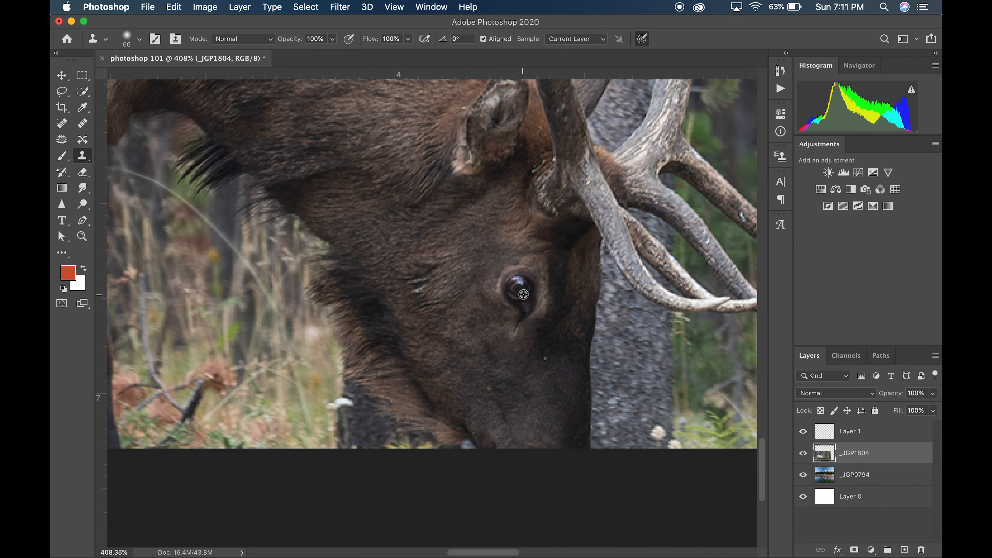
Step: Clone the elk's eye onto two spots on the brow above it, sampling the original eye each time
{"action": "left_click", "coordinate": [520, 289], "text": "alt"}
{"action": "left_click_drag", "start_coordinate": [464, 259], "coordinate": [467, 260]}
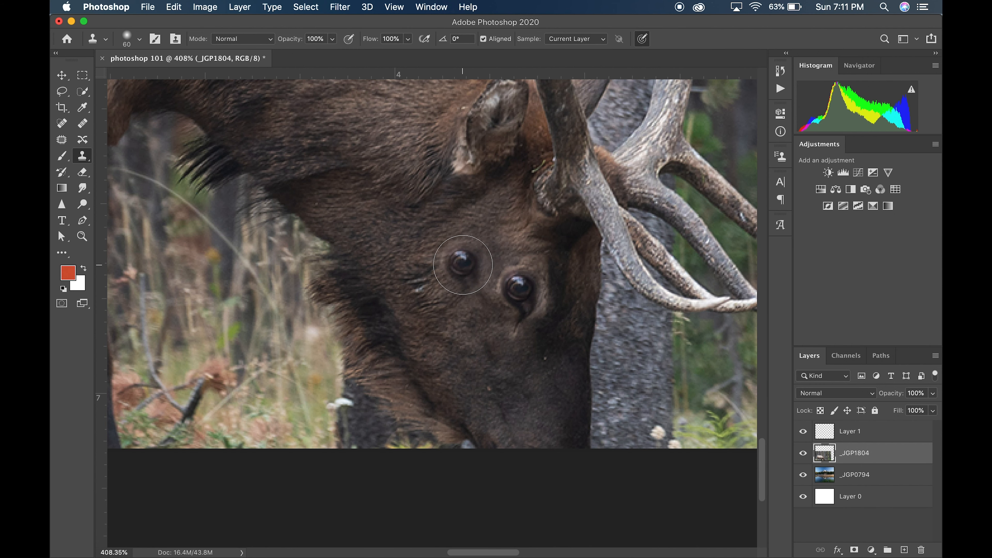
{"action": "left_click", "coordinate": [469, 259]}
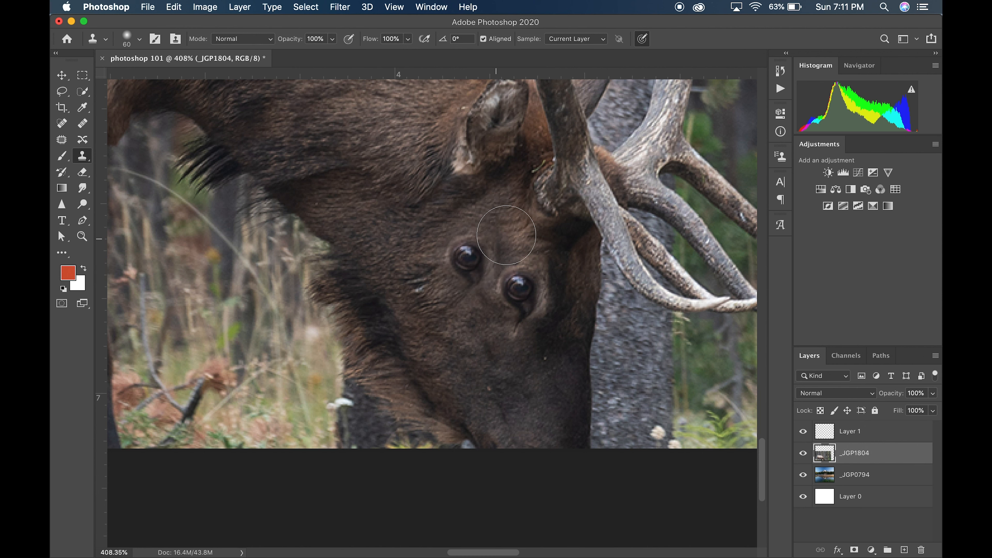
{"action": "left_click", "coordinate": [523, 287], "text": "alt"}
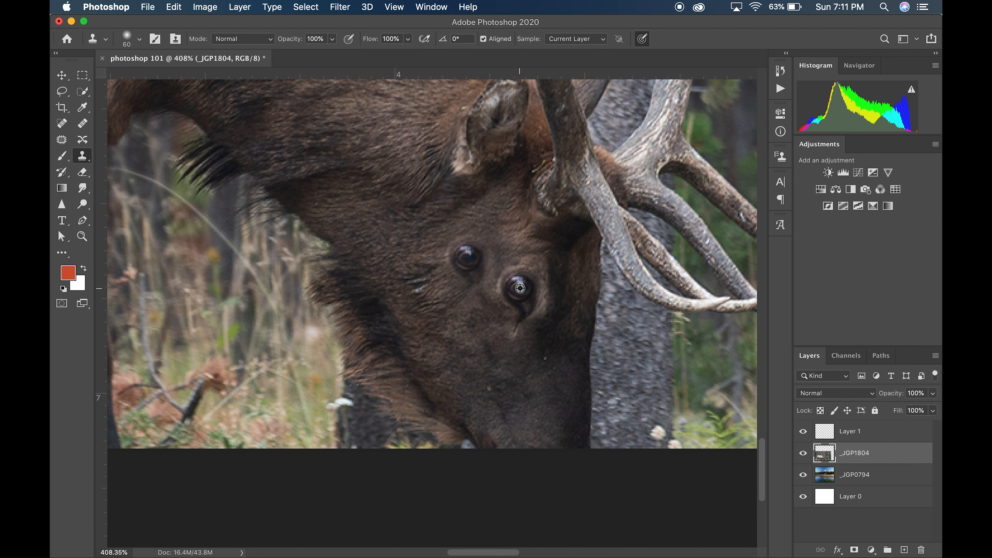
{"action": "left_click", "coordinate": [513, 230]}
{"action": "mouse_move", "coordinate": [509, 228]}
{"action": "left_mouse_down"}
{"action": "mouse_move", "coordinate": [520, 288]}
{"action": "mouse_move", "coordinate": [508, 223]}
{"action": "left_mouse_up"}
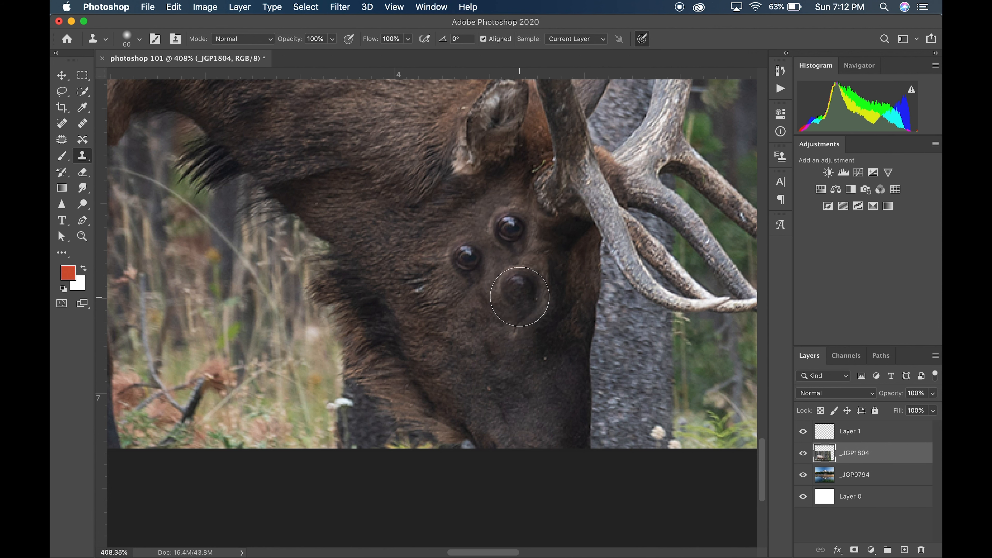
Step: Clone the elk's eye onto the cheek below it and onto the face beside it, resampling the original eye each time
{"action": "left_click", "coordinate": [520, 291], "text": "alt"}
{"action": "left_click_drag", "start_coordinate": [468, 333], "coordinate": [467, 332]}
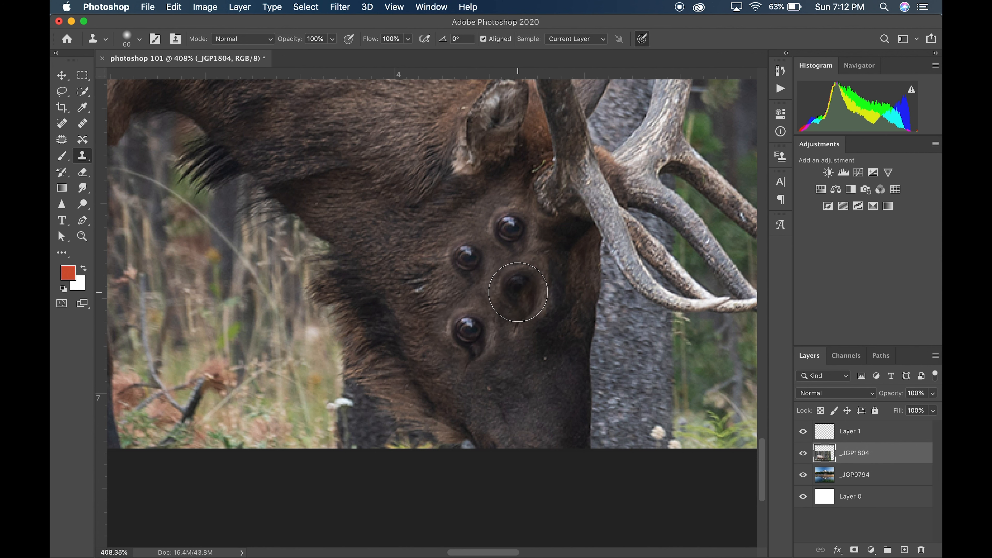
{"action": "left_click", "coordinate": [519, 288], "text": "alt"}
{"action": "left_click", "coordinate": [570, 307]}
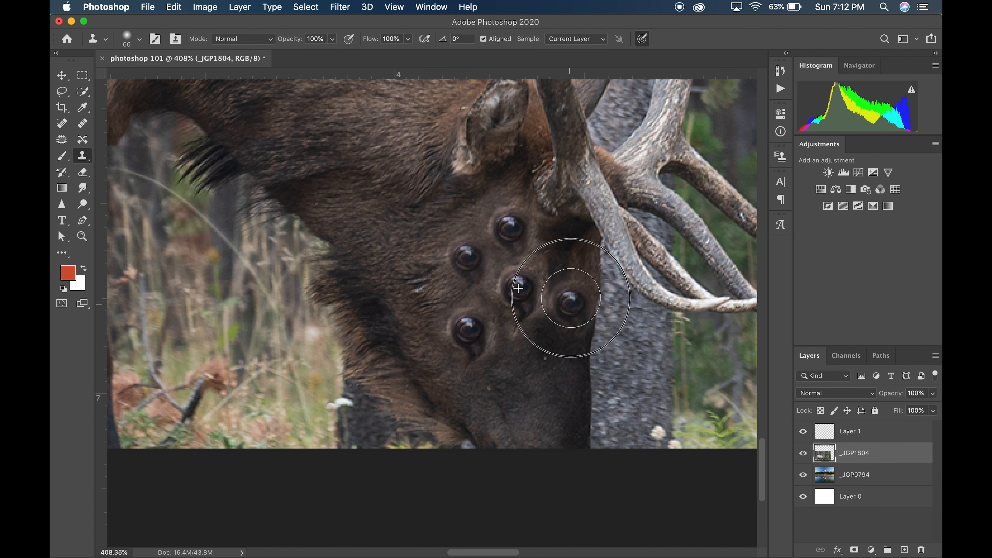
{"action": "left_click", "coordinate": [632, 356]}
Step: Copy the elk's eye onto the fur of its neck with the Healing Brush, sampled from the original eye
{"action": "key", "text": "super+0"}
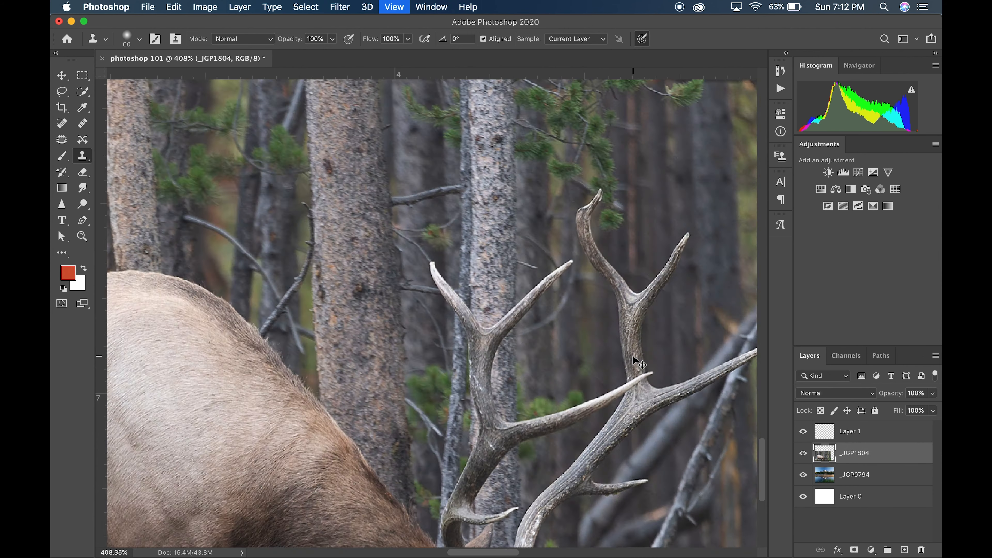
{"action": "scroll", "coordinate": [463, 502], "scroll_direction": "down", "scroll_amount": 5}
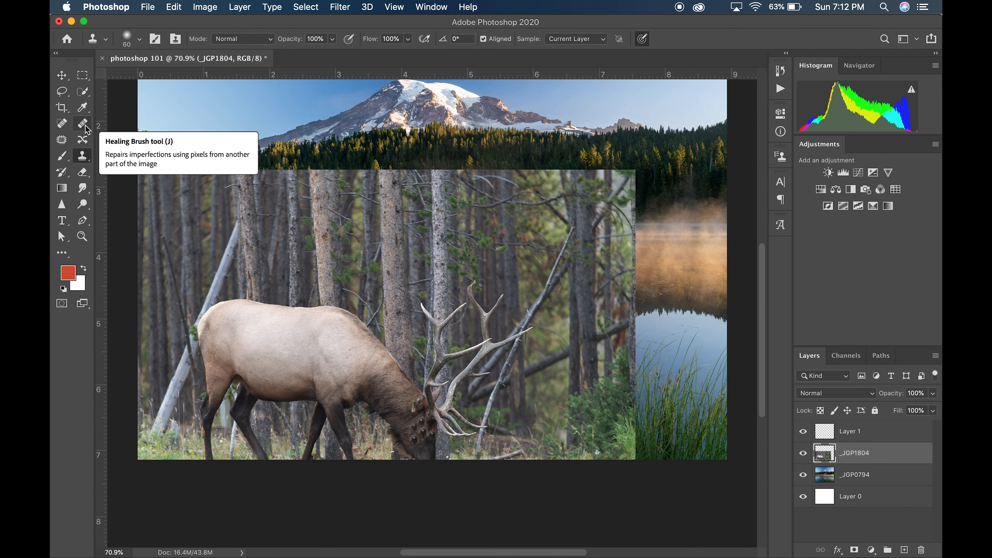
{"action": "key", "text": "z"}
{"action": "left_click_drag", "start_coordinate": [423, 437], "coordinate": [550, 386]}
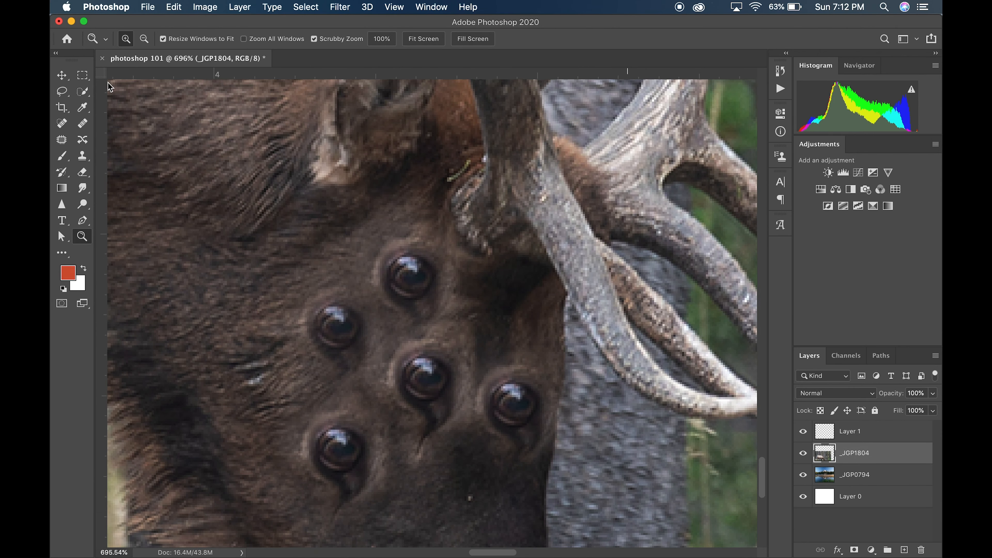
{"action": "key", "text": "s"}
{"action": "left_click", "coordinate": [81, 129]}
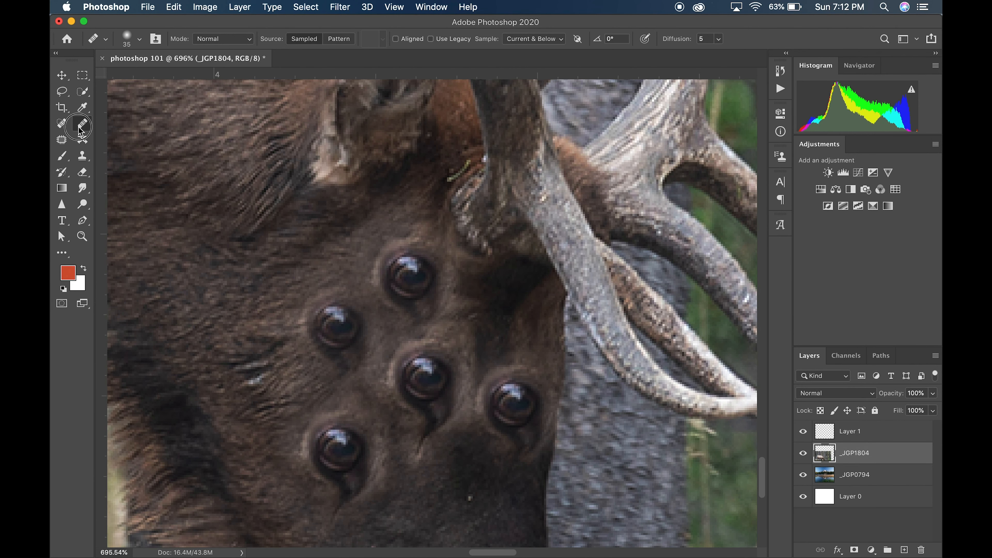
{"action": "left_click", "coordinate": [428, 386], "text": "alt"}
{"action": "left_click", "coordinate": [223, 263]}
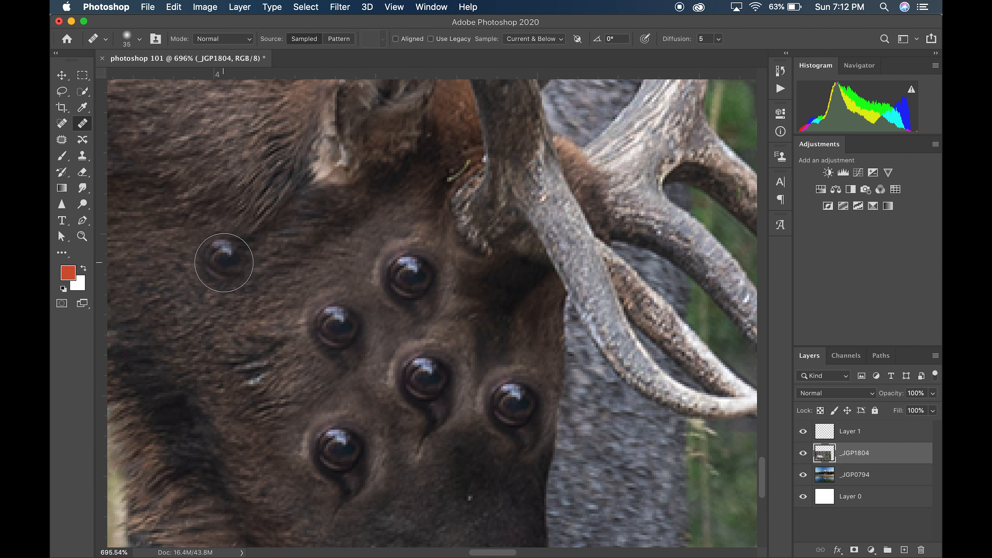
{"action": "mouse_move", "coordinate": [223, 263]}
{"action": "left_mouse_down"}
{"action": "mouse_move", "coordinate": [251, 258]}
{"action": "mouse_move", "coordinate": [237, 254]}
{"action": "mouse_move", "coordinate": [220, 279]}
{"action": "mouse_move", "coordinate": [195, 252]}
{"action": "mouse_move", "coordinate": [195, 231]}
{"action": "mouse_move", "coordinate": [254, 242]}
{"action": "mouse_move", "coordinate": [264, 296]}
{"action": "mouse_move", "coordinate": [271, 291]}
{"action": "mouse_move", "coordinate": [234, 266]}
{"action": "mouse_move", "coordinate": [236, 238]}
{"action": "mouse_move", "coordinate": [204, 258]}
{"action": "mouse_move", "coordinate": [210, 290]}
{"action": "mouse_move", "coordinate": [190, 277]}
{"action": "left_mouse_up"}
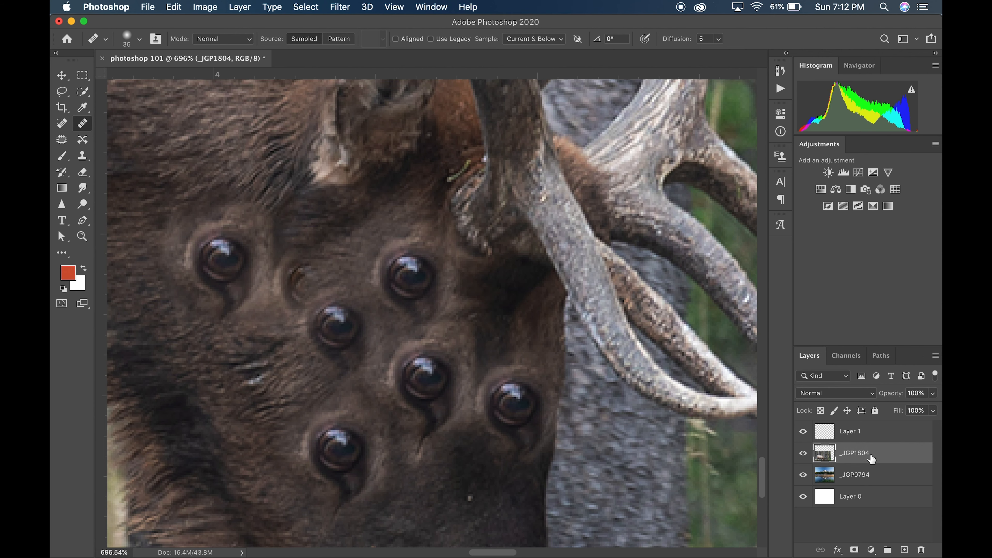
Step: Delete the _JGP1804 elk layer and fit the whole lake photo in view
{"action": "left_click_drag", "start_coordinate": [894, 457], "coordinate": [920, 549]}
{"action": "key", "text": "super+0"}
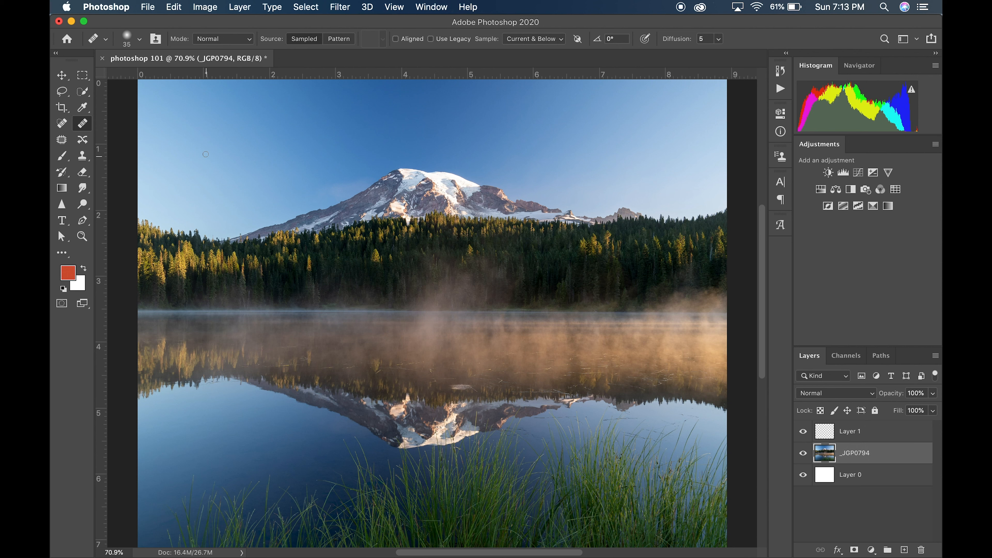
Step: Try replacing the snowy mountain with the sky above it using the Patch tool
{"action": "left_click", "coordinate": [61, 141]}
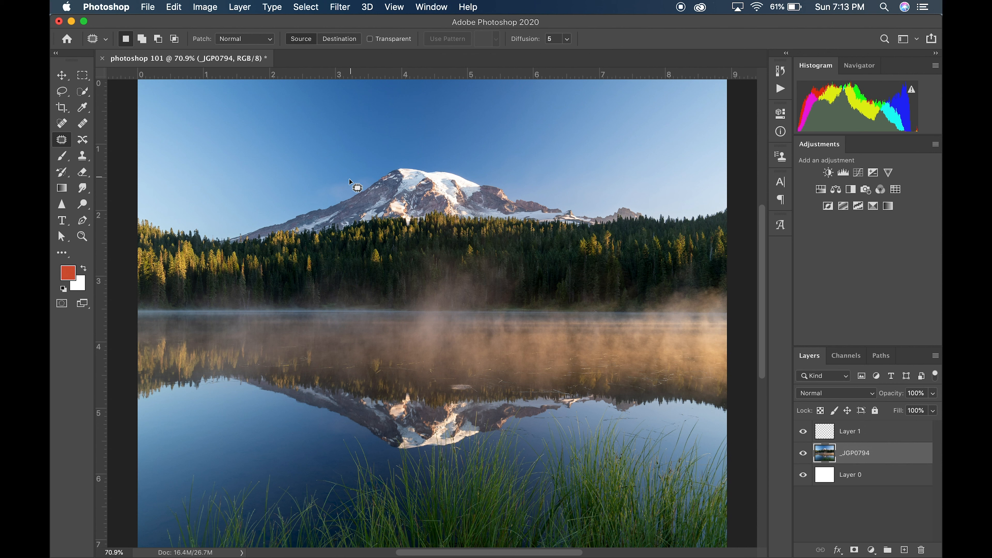
{"action": "scroll", "coordinate": [581, 257], "scroll_direction": "down", "scroll_amount": 3}
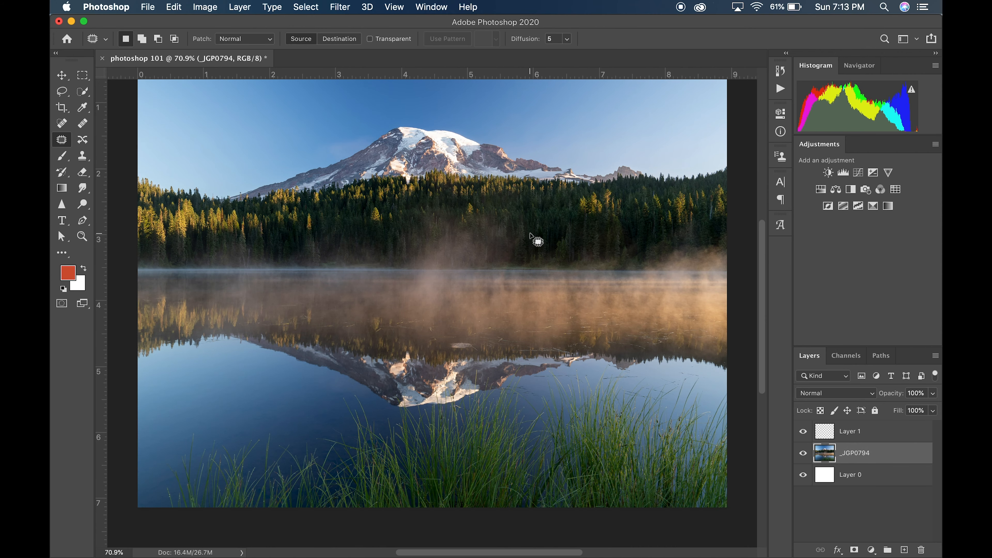
{"action": "mouse_move", "coordinate": [425, 109]}
{"action": "left_mouse_down"}
{"action": "mouse_move", "coordinate": [221, 177]}
{"action": "mouse_move", "coordinate": [219, 201]}
{"action": "mouse_move", "coordinate": [635, 192]}
{"action": "mouse_move", "coordinate": [664, 176]}
{"action": "mouse_move", "coordinate": [613, 155]}
{"action": "mouse_move", "coordinate": [450, 127]}
{"action": "mouse_move", "coordinate": [422, 111]}
{"action": "left_mouse_up"}
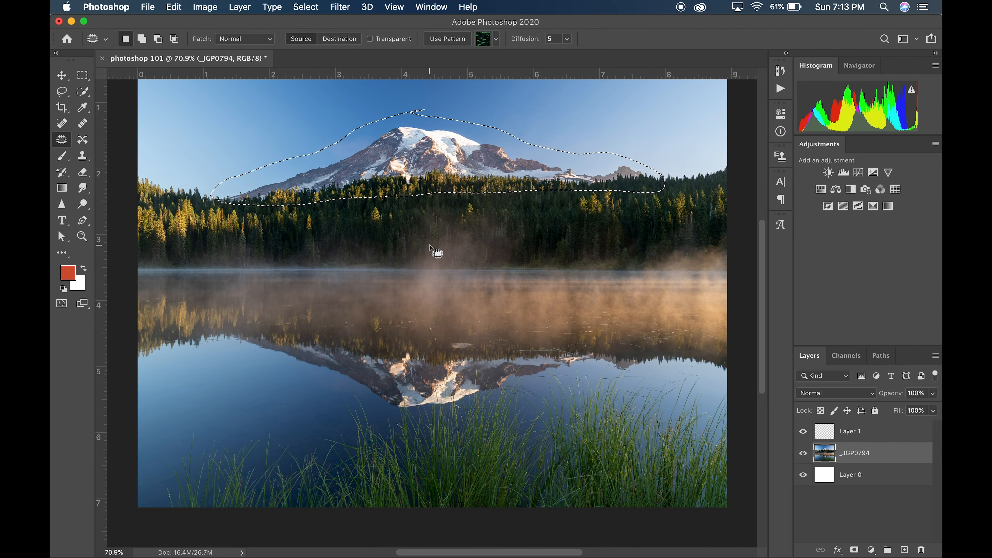
{"action": "scroll", "coordinate": [436, 255], "scroll_direction": "up", "scroll_amount": 5}
{"action": "scroll", "coordinate": [436, 218], "scroll_direction": "down", "scroll_amount": 2}
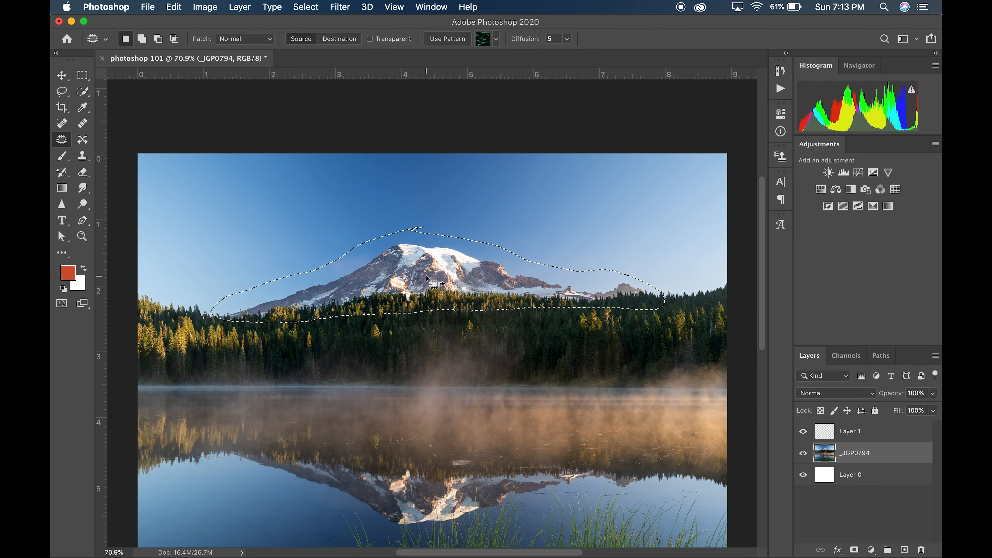
{"action": "left_click_drag", "start_coordinate": [427, 278], "coordinate": [425, 212]}
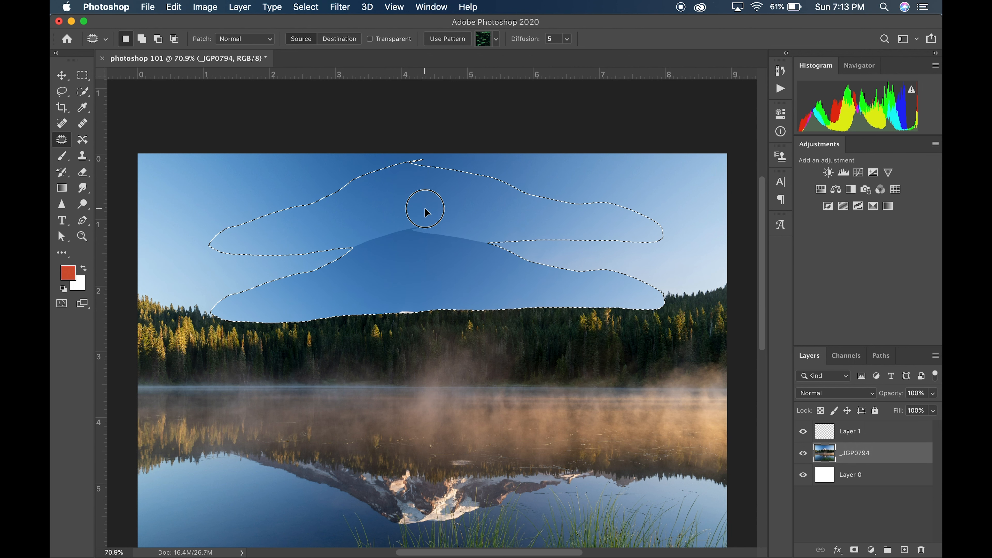
{"action": "left_click_drag", "start_coordinate": [425, 212], "coordinate": [426, 213]}
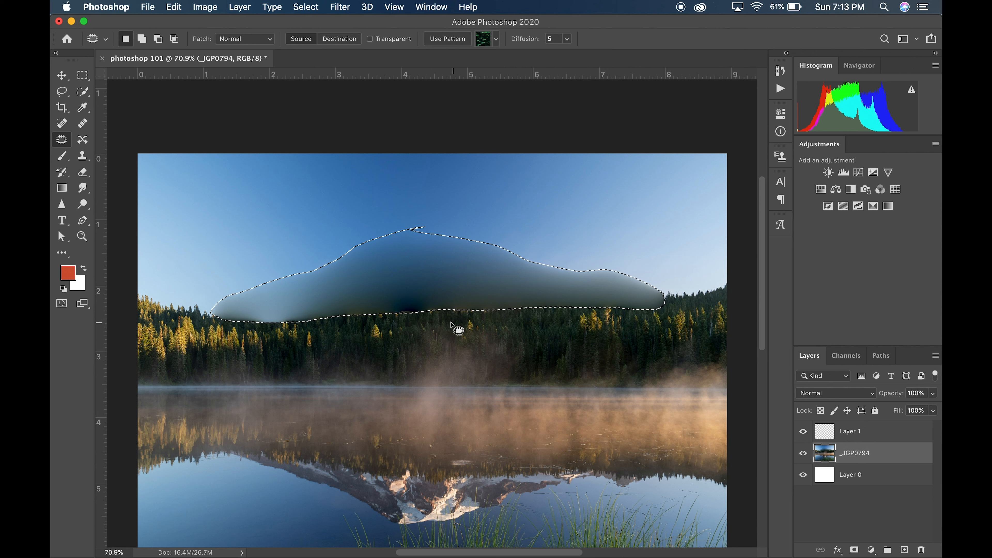
Step: Undo the mountain patch and remove the selection around the mountain, keeping the elk layer deleted
{"action": "key", "text": "super+d"}
{"action": "key", "text": "super+z"}
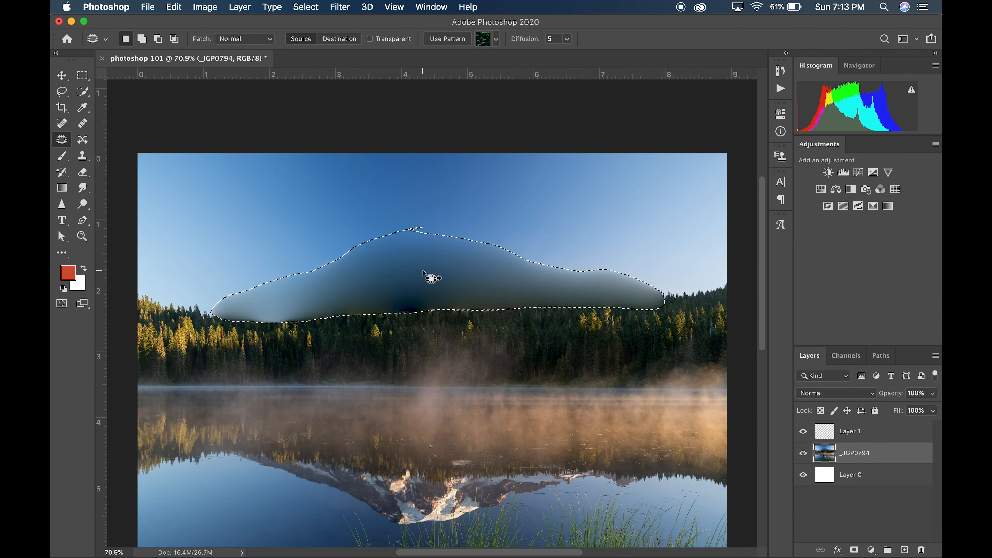
{"action": "key", "text": "super+z"}
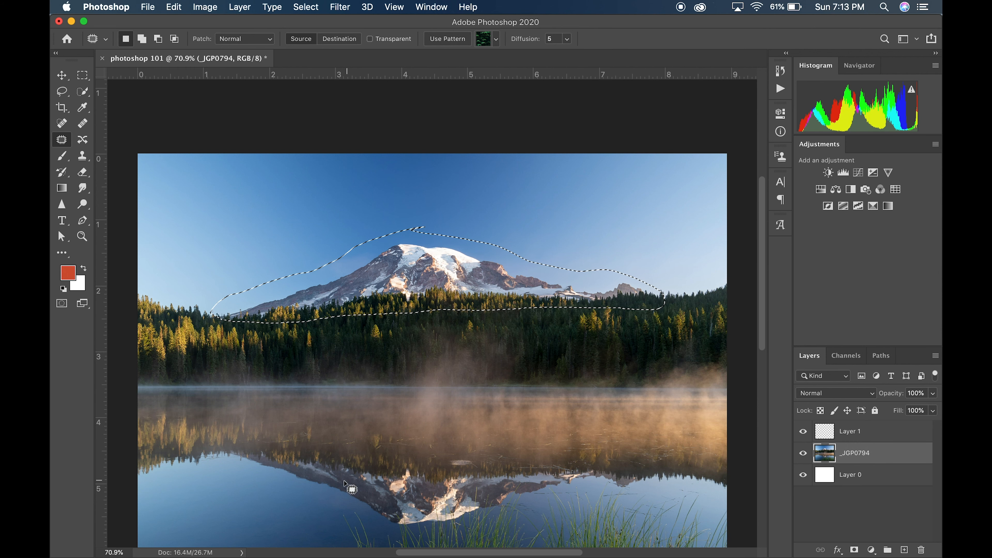
{"action": "scroll", "coordinate": [309, 475], "scroll_direction": "down", "scroll_amount": 3}
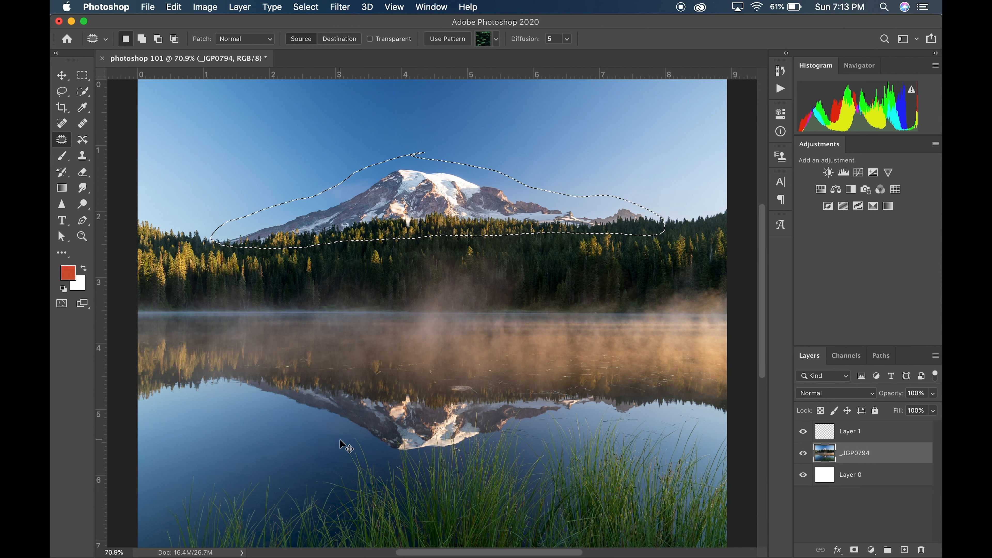
{"action": "key", "text": "super+v"}
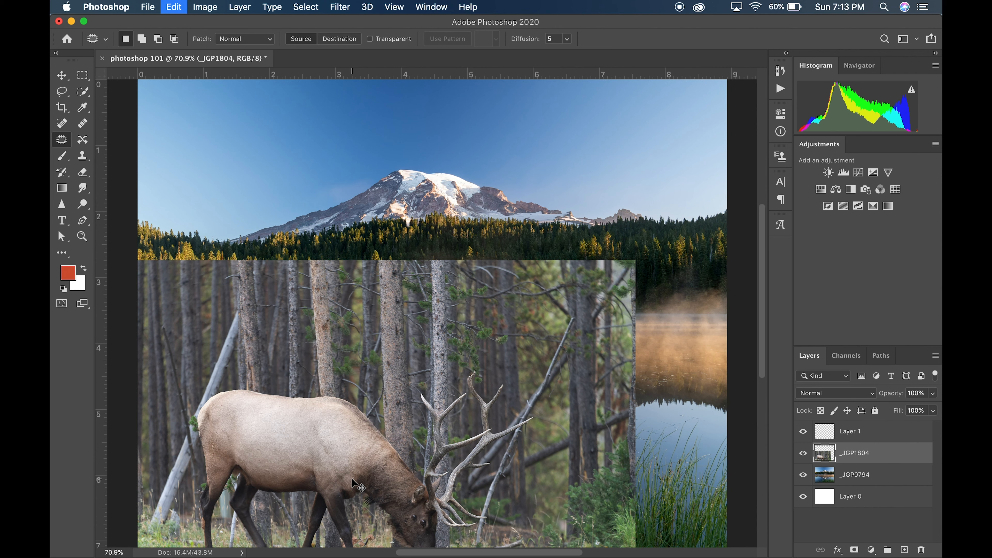
{"action": "key", "text": "super+z"}
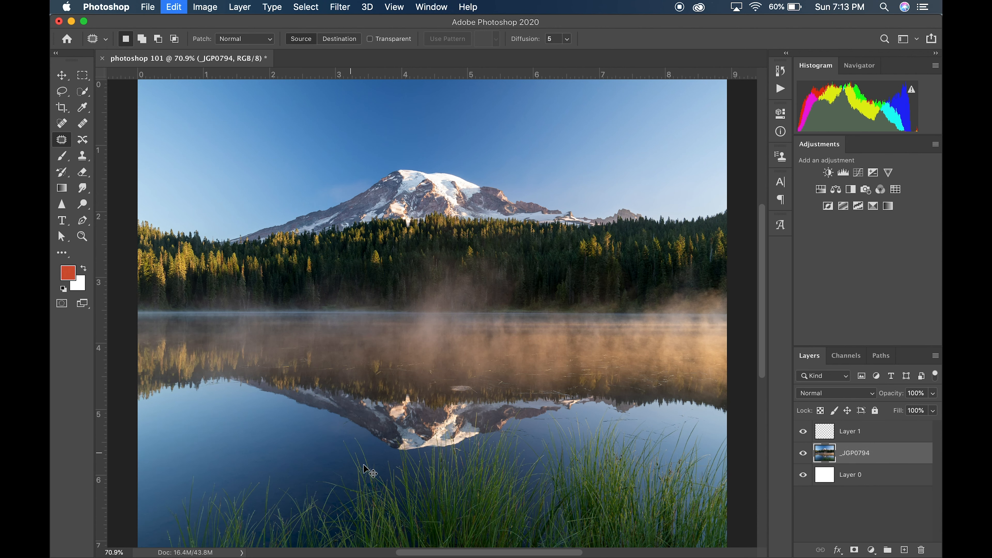
Step: Patch out the small brown object and its pale streak in the lake using clear water nearby as the source
{"action": "key", "text": "z"}
{"action": "left_click_drag", "start_coordinate": [309, 465], "coordinate": [407, 429]}
{"action": "key", "text": "j"}
{"action": "left_click_drag", "start_coordinate": [370, 298], "coordinate": [325, 225]}
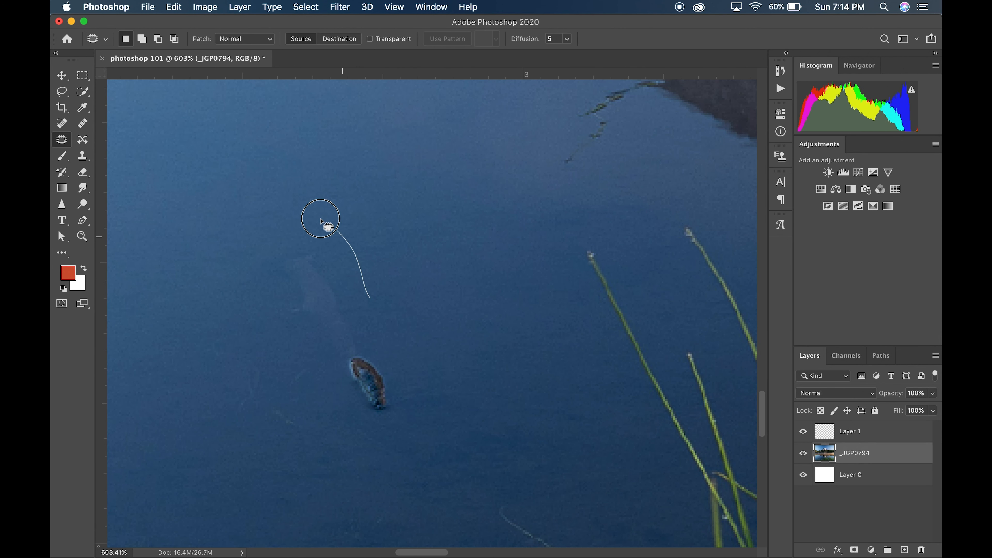
{"action": "mouse_move", "coordinate": [254, 248]}
{"action": "left_mouse_down"}
{"action": "mouse_move", "coordinate": [274, 333]}
{"action": "mouse_move", "coordinate": [311, 361]}
{"action": "mouse_move", "coordinate": [351, 433]}
{"action": "mouse_move", "coordinate": [402, 428]}
{"action": "mouse_move", "coordinate": [399, 329]}
{"action": "mouse_move", "coordinate": [378, 292]}
{"action": "left_mouse_up"}
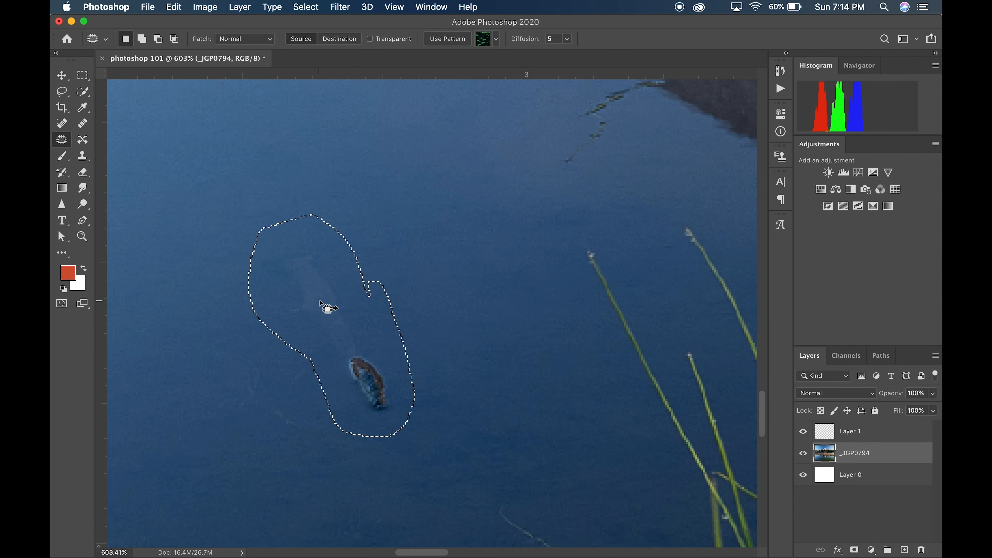
{"action": "left_click_drag", "start_coordinate": [330, 317], "coordinate": [535, 371]}
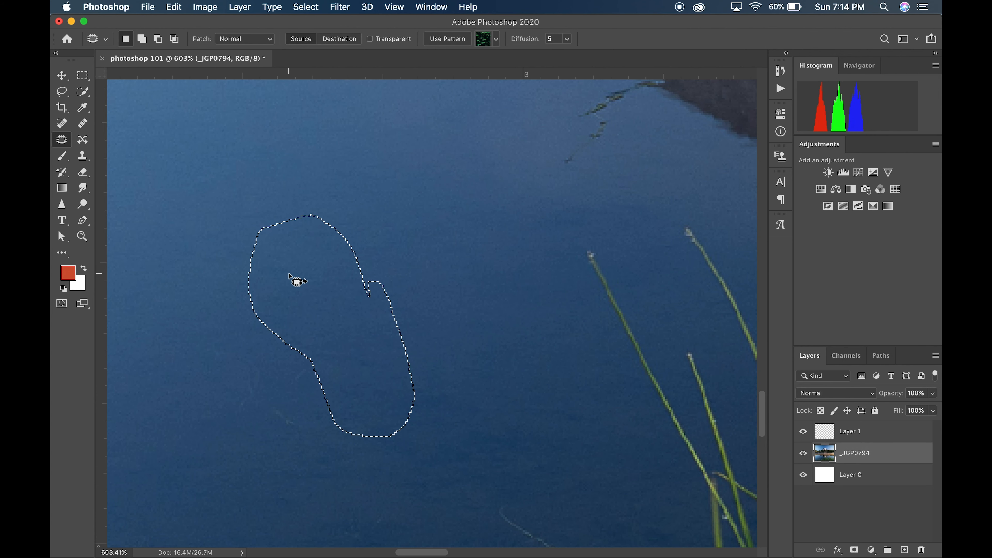
Step: Patch out the dark debris at the edge of the mountain's reflection with matching clean shoreline, and clear the selection
{"action": "scroll", "coordinate": [406, 254], "scroll_direction": "up", "scroll_amount": 10}
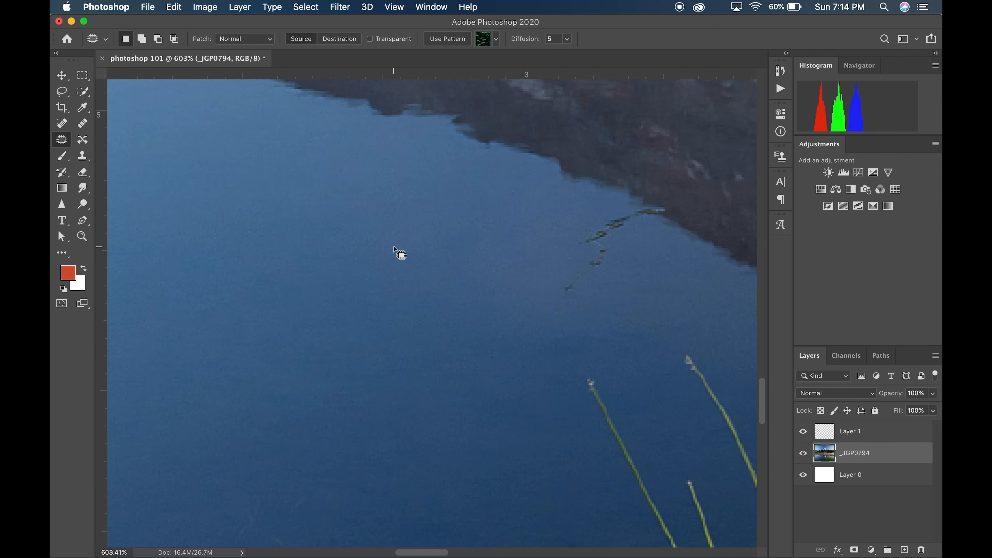
{"action": "mouse_move", "coordinate": [656, 356]}
{"action": "left_mouse_down"}
{"action": "mouse_move", "coordinate": [599, 370]}
{"action": "mouse_move", "coordinate": [563, 393]}
{"action": "mouse_move", "coordinate": [563, 430]}
{"action": "mouse_move", "coordinate": [535, 465]}
{"action": "mouse_move", "coordinate": [562, 479]}
{"action": "mouse_move", "coordinate": [598, 455]}
{"action": "mouse_move", "coordinate": [622, 413]}
{"action": "mouse_move", "coordinate": [677, 369]}
{"action": "mouse_move", "coordinate": [661, 355]}
{"action": "left_mouse_up"}
{"action": "mouse_move", "coordinate": [602, 414]}
{"action": "left_mouse_down"}
{"action": "mouse_move", "coordinate": [642, 456]}
{"action": "mouse_move", "coordinate": [666, 451]}
{"action": "left_mouse_up"}
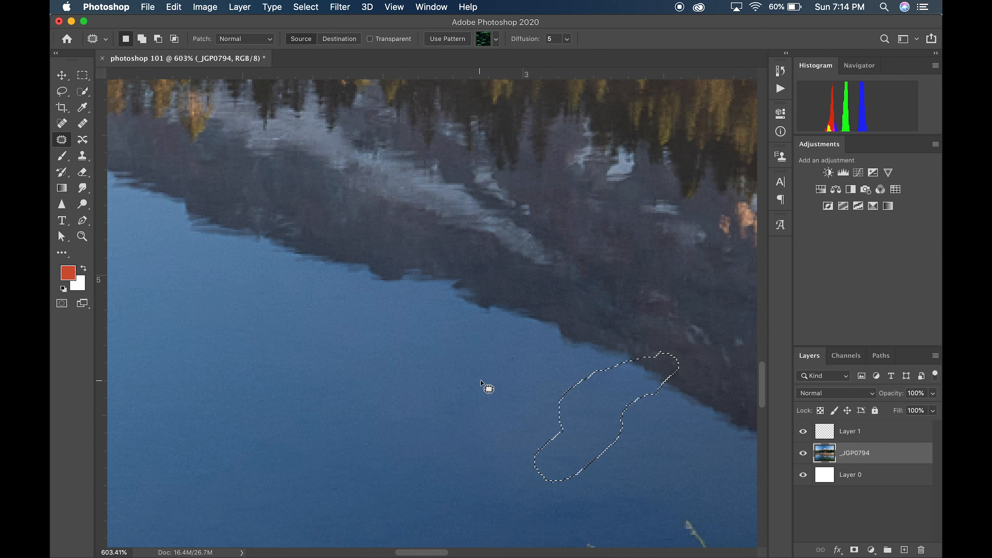
{"action": "key", "text": "super+d"}
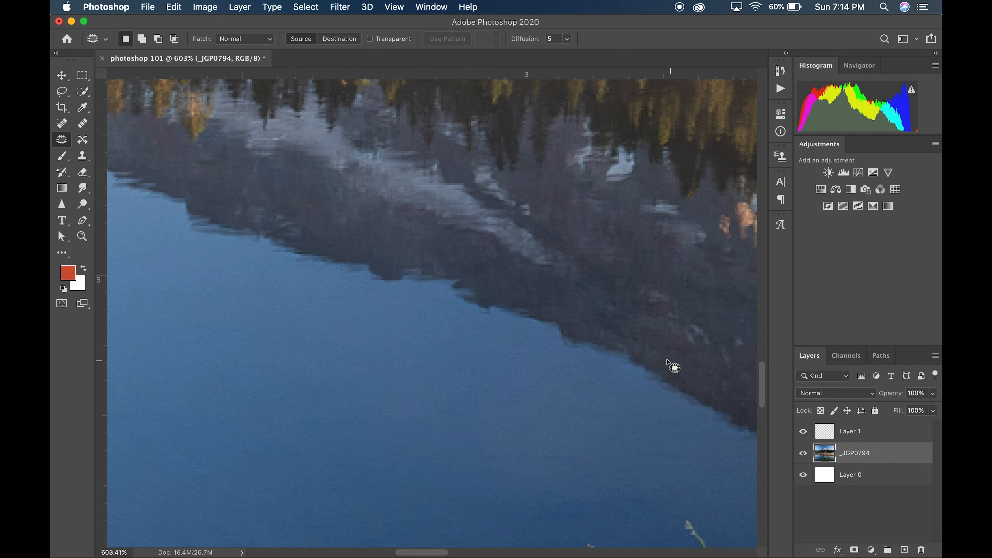
Step: Place _JGP6121.jpg as an embedded image above the lake photo and rasterize its layer
{"action": "scroll", "coordinate": [468, 350], "scroll_direction": "down", "scroll_amount": 3}
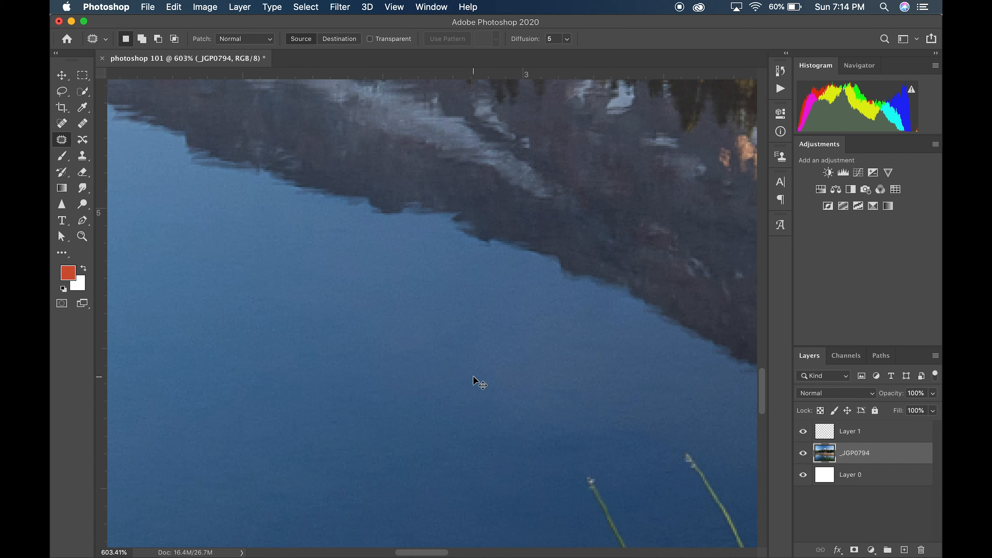
{"action": "key", "text": "super+0"}
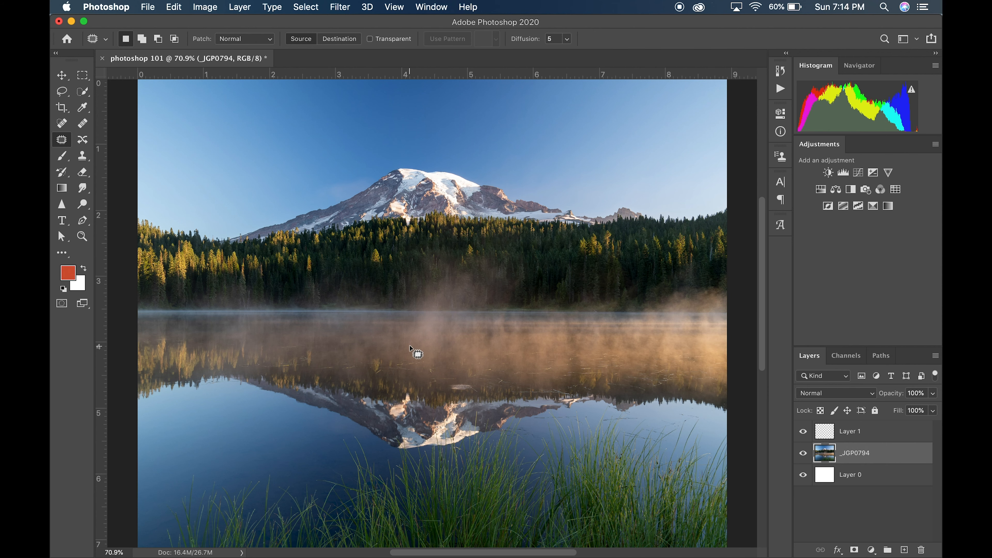
{"action": "left_click", "coordinate": [146, 7]}
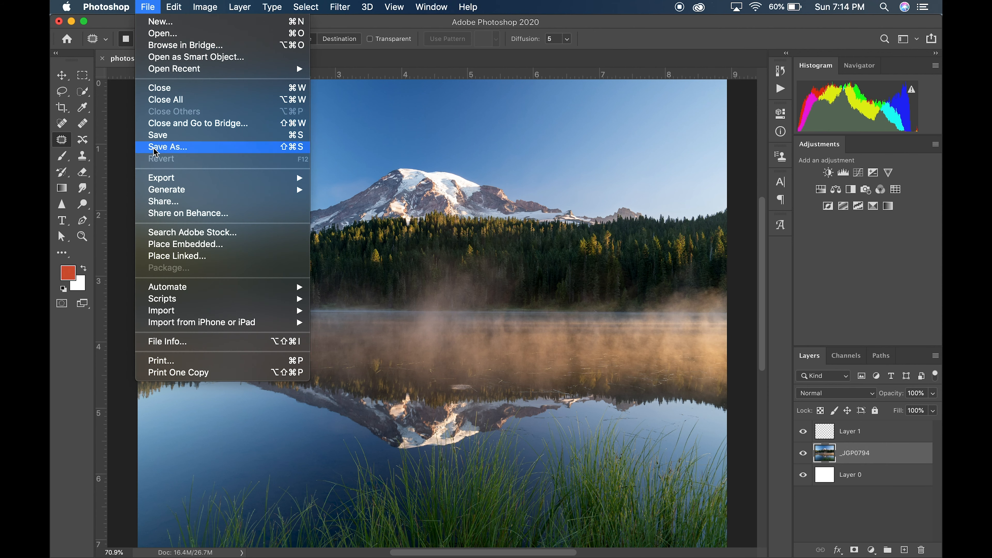
{"action": "left_click", "coordinate": [204, 246]}
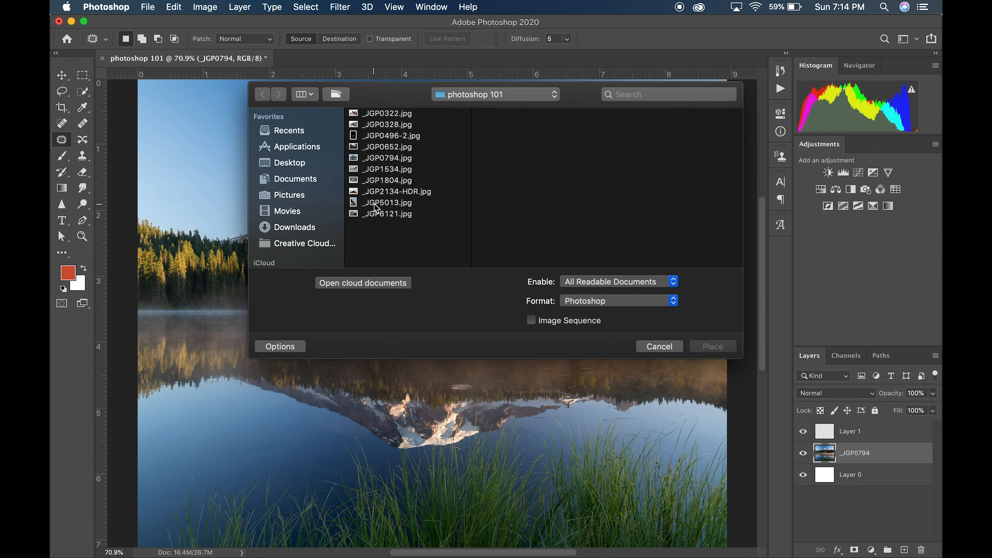
{"action": "left_click", "coordinate": [375, 214]}
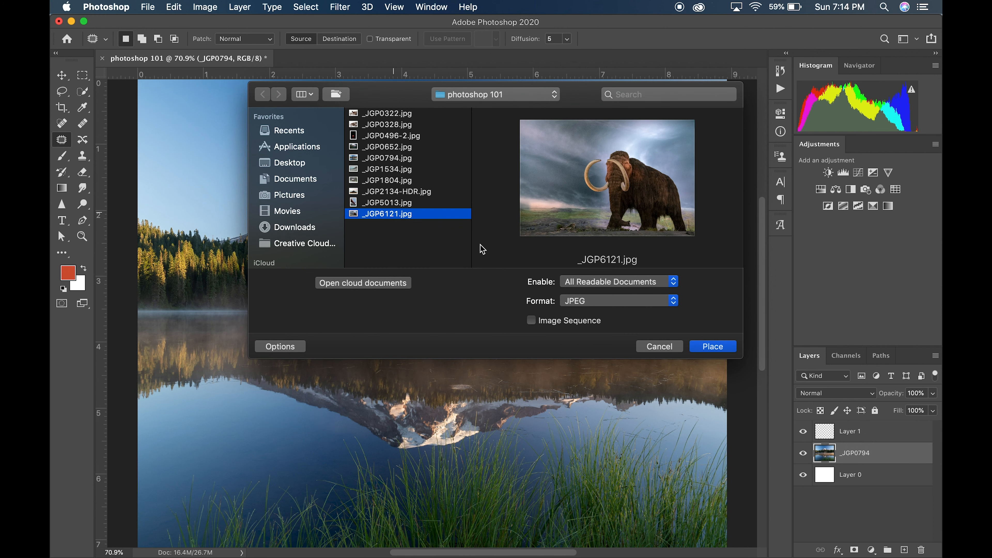
{"action": "left_click", "coordinate": [713, 347]}
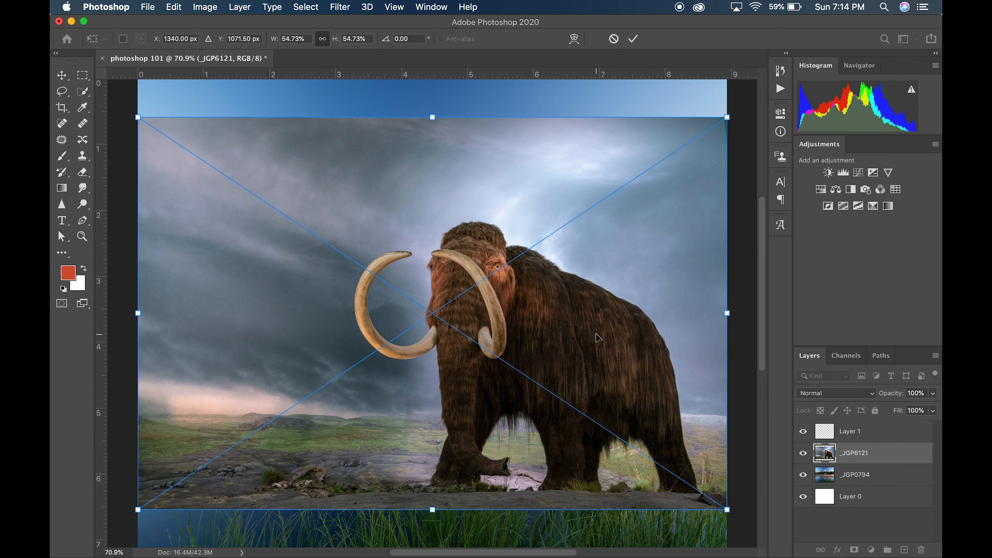
{"action": "key", "text": "Return"}
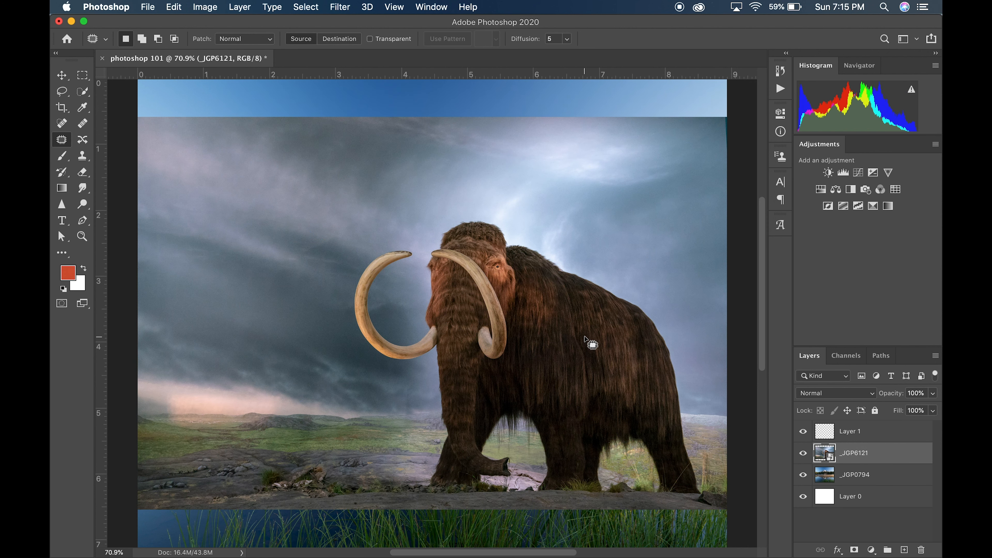
{"action": "right_click", "coordinate": [886, 458]}
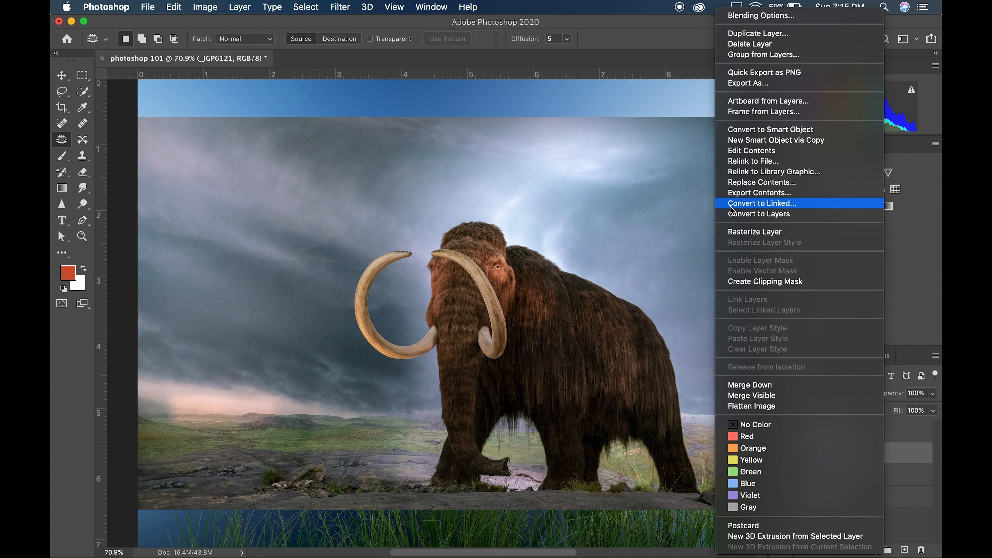
{"action": "left_click", "coordinate": [775, 233]}
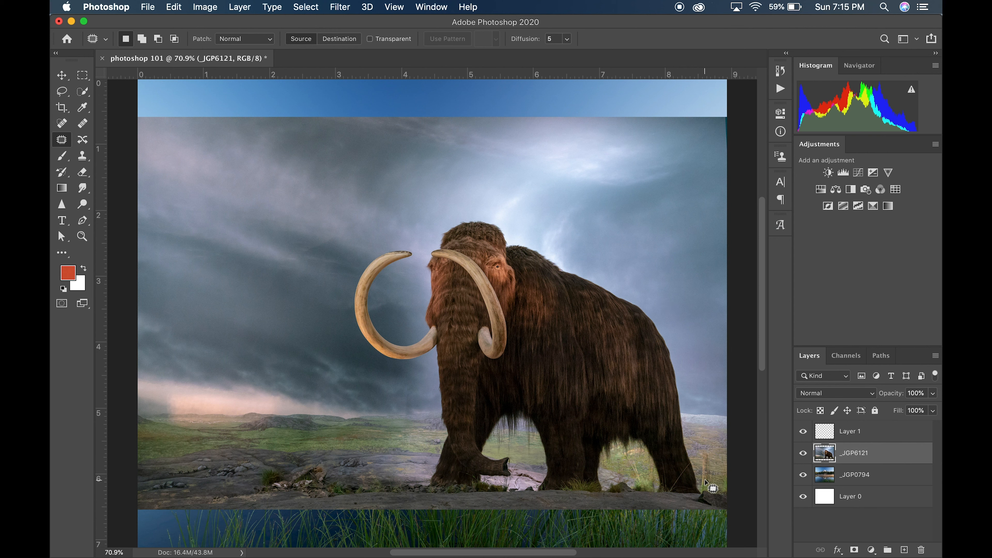
Step: Outline the mammoth with the Patch tool, try replacing it with the area beside it, and undo the patch
{"action": "mouse_move", "coordinate": [700, 468]}
{"action": "left_mouse_down"}
{"action": "mouse_move", "coordinate": [685, 340]}
{"action": "mouse_move", "coordinate": [657, 297]}
{"action": "mouse_move", "coordinate": [590, 275]}
{"action": "mouse_move", "coordinate": [502, 210]}
{"action": "mouse_move", "coordinate": [476, 206]}
{"action": "mouse_move", "coordinate": [418, 236]}
{"action": "mouse_move", "coordinate": [357, 244]}
{"action": "mouse_move", "coordinate": [342, 330]}
{"action": "mouse_move", "coordinate": [382, 383]}
{"action": "mouse_move", "coordinate": [422, 376]}
{"action": "mouse_move", "coordinate": [419, 490]}
{"action": "mouse_move", "coordinate": [483, 505]}
{"action": "mouse_move", "coordinate": [702, 474]}
{"action": "left_mouse_up"}
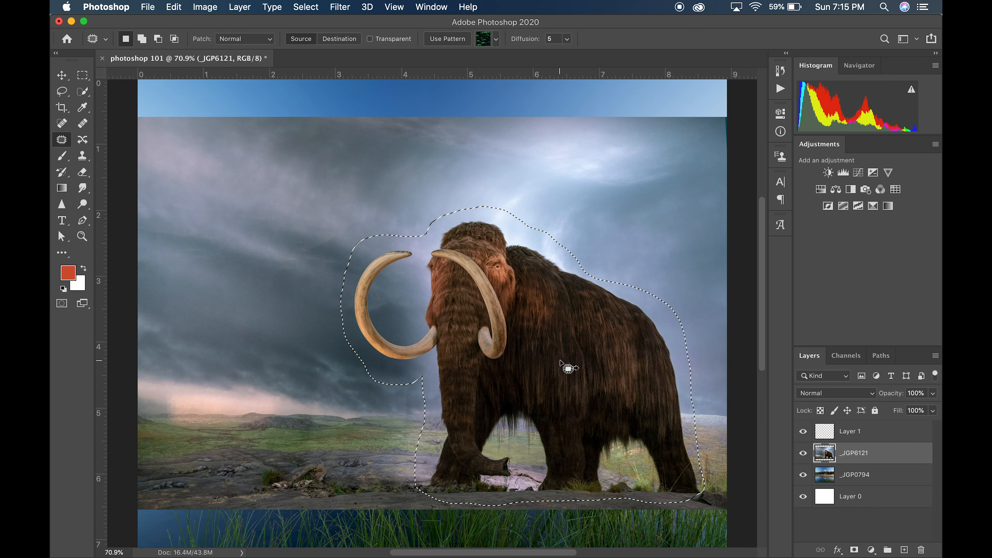
{"action": "left_click_drag", "start_coordinate": [563, 364], "coordinate": [454, 356]}
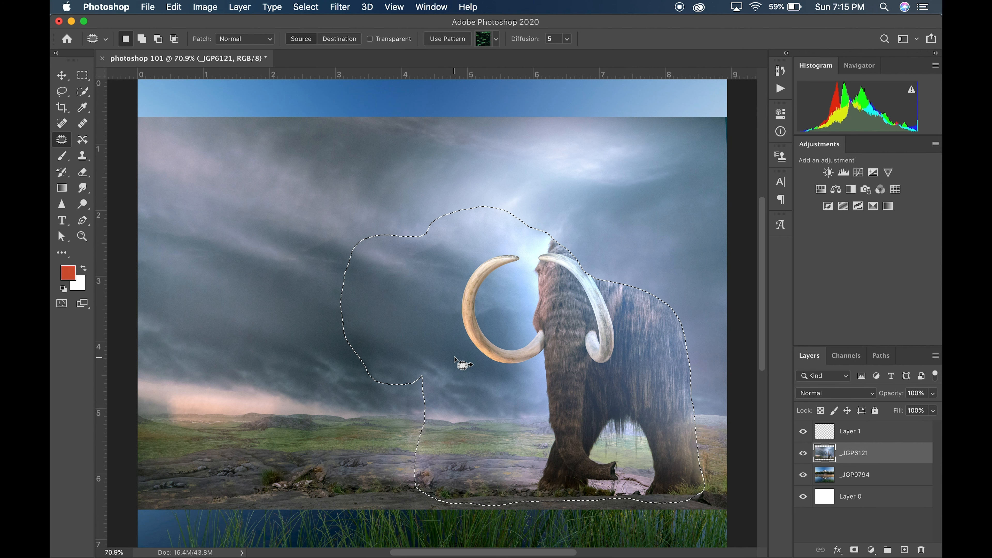
{"action": "key", "text": "super+z"}
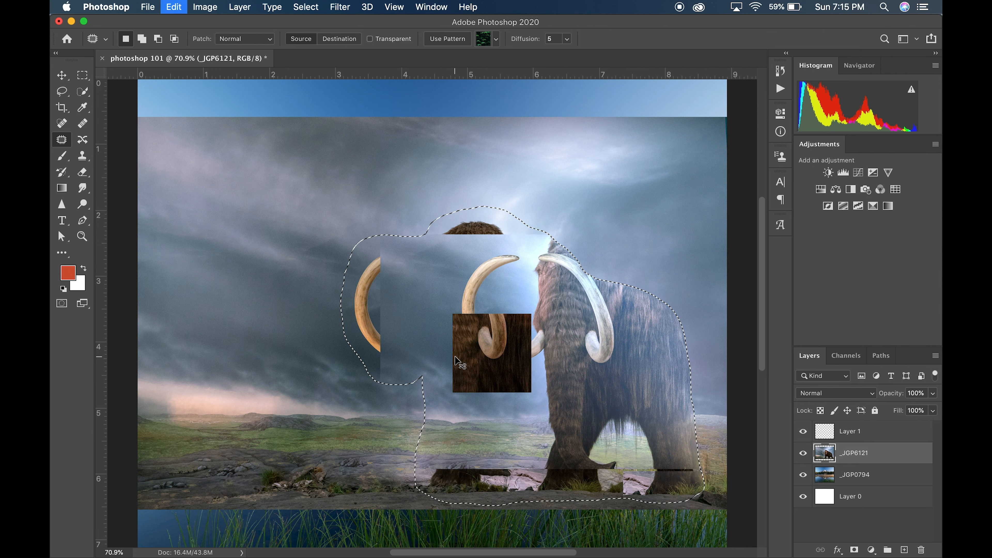
Step: Try moving the selected mammoth well to the left with the Content-Aware Move tool, and undo the move
{"action": "left_click", "coordinate": [85, 144]}
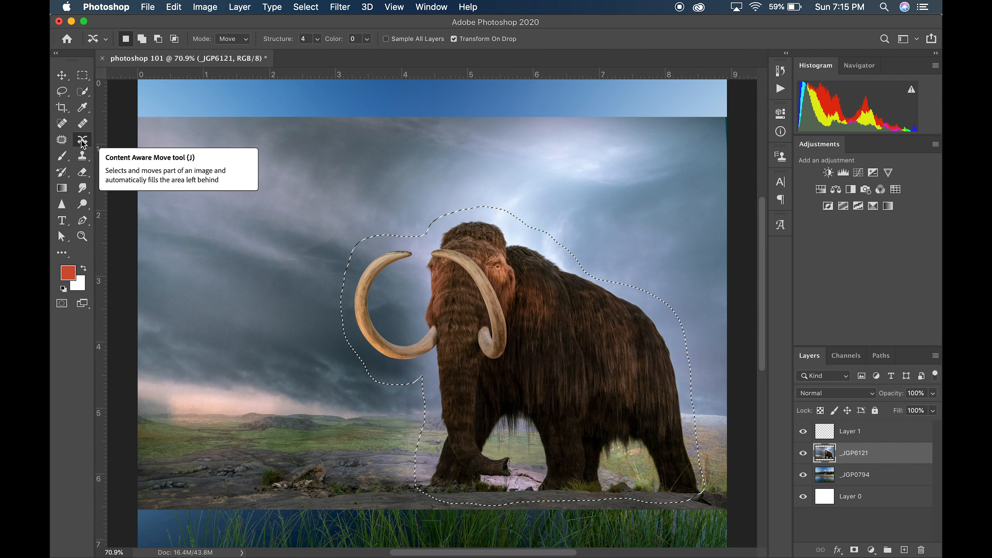
{"action": "left_click_drag", "start_coordinate": [559, 369], "coordinate": [476, 371]}
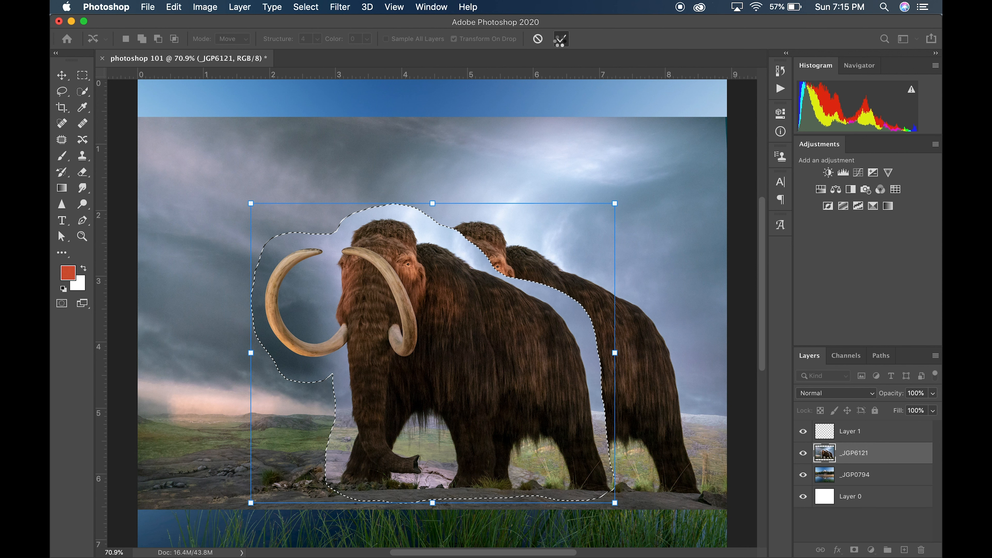
{"action": "left_click", "coordinate": [560, 39]}
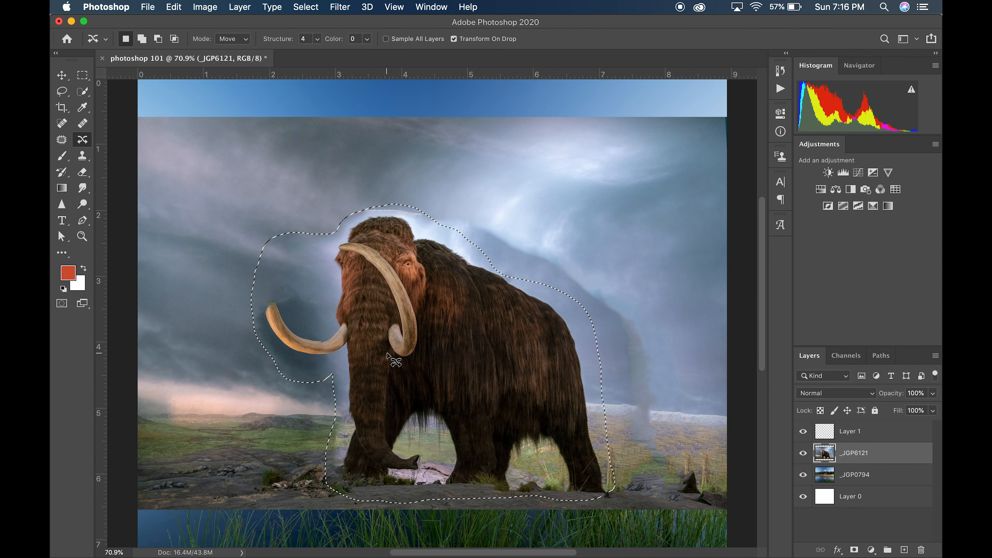
{"action": "key", "text": "super+z"}
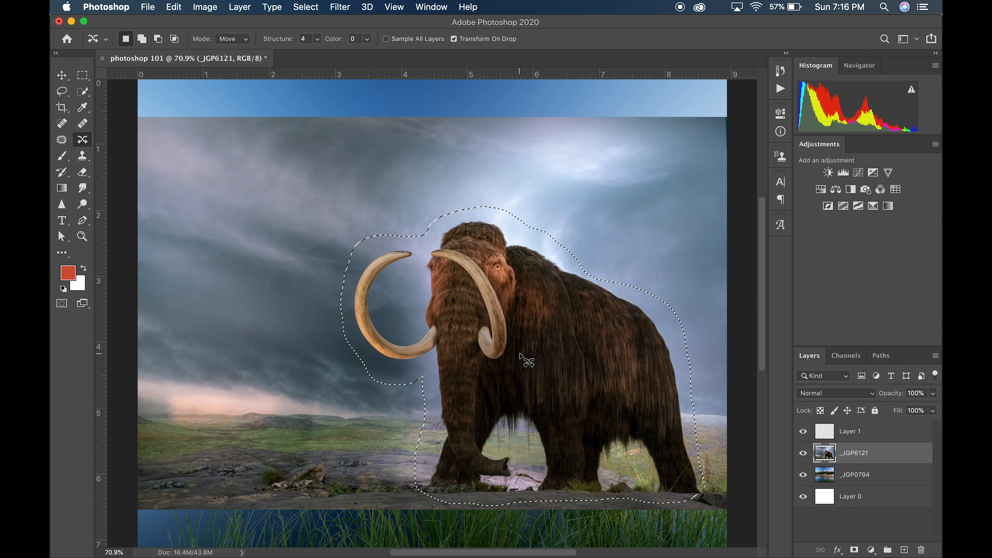
Step: Move the selected mammoth slightly to the left with Content-Aware Move, apply it and clear the selection
{"action": "left_click_drag", "start_coordinate": [558, 371], "coordinate": [545, 372]}
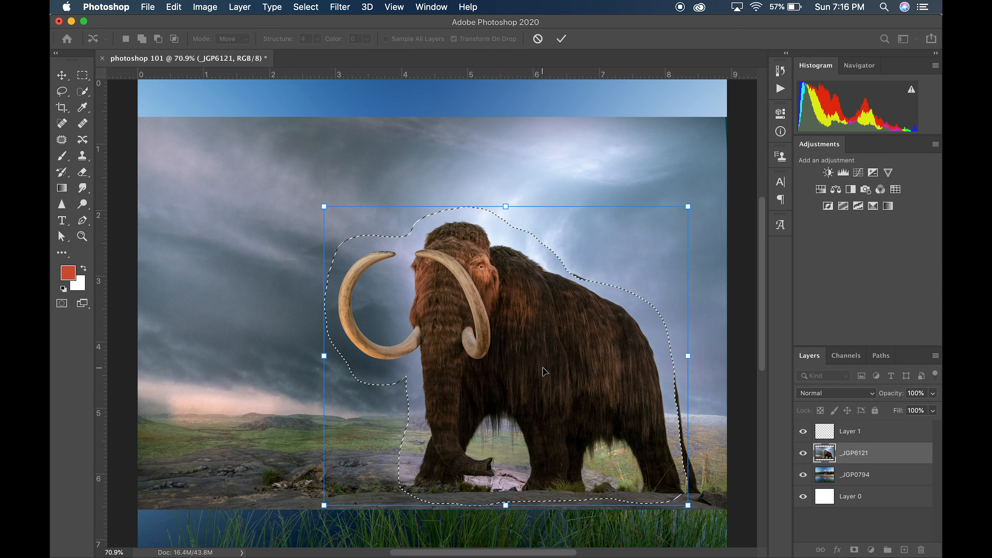
{"action": "left_click", "coordinate": [561, 38]}
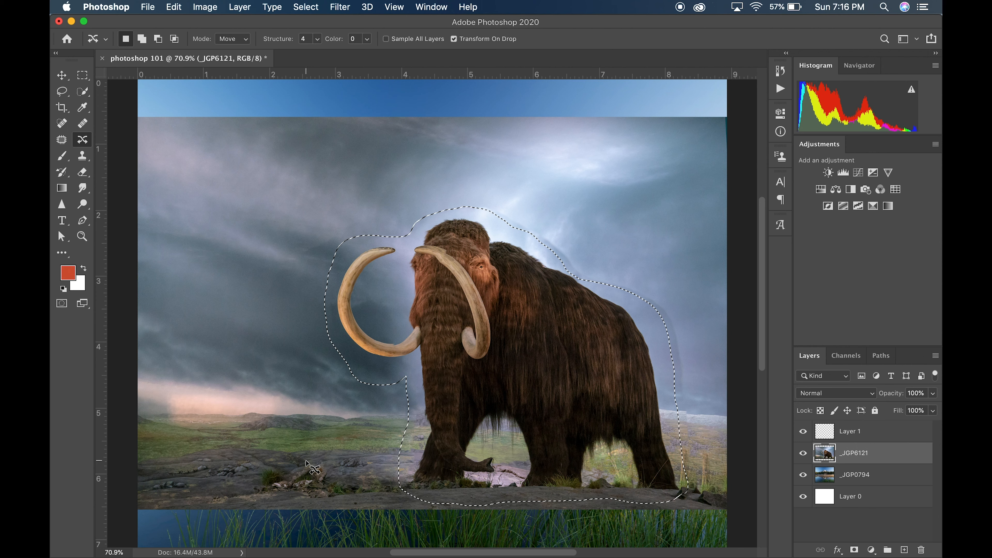
{"action": "left_click", "coordinate": [308, 477]}
Step: Outline the small rock pile on the stone ground and move it right toward the mammoth's leg with Content-Aware Move
{"action": "scroll", "coordinate": [287, 475], "scroll_direction": "up", "scroll_amount": 10}
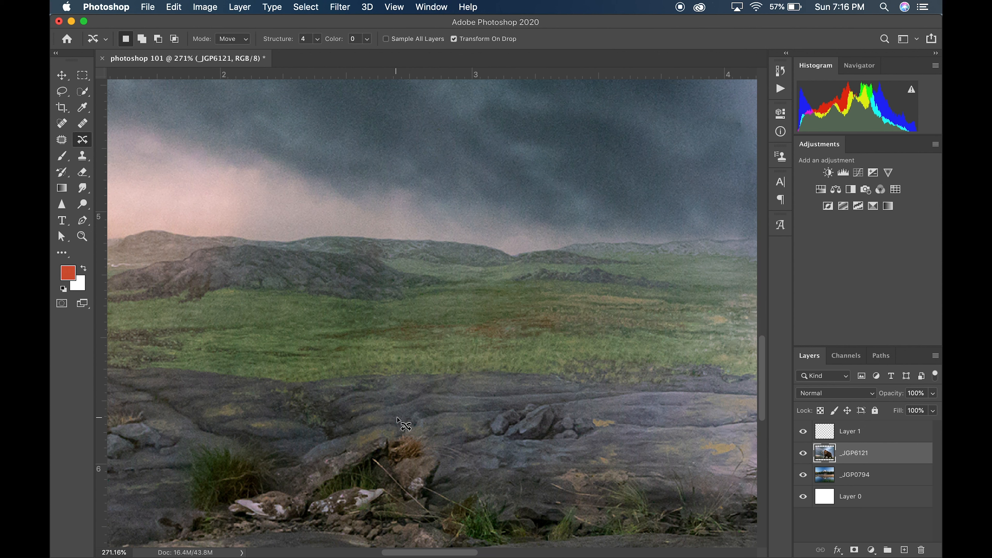
{"action": "mouse_move", "coordinate": [524, 392]}
{"action": "left_mouse_down"}
{"action": "mouse_move", "coordinate": [488, 400]}
{"action": "mouse_move", "coordinate": [473, 431]}
{"action": "mouse_move", "coordinate": [554, 447]}
{"action": "mouse_move", "coordinate": [601, 440]}
{"action": "mouse_move", "coordinate": [615, 422]}
{"action": "mouse_move", "coordinate": [566, 395]}
{"action": "mouse_move", "coordinate": [508, 403]}
{"action": "left_mouse_up"}
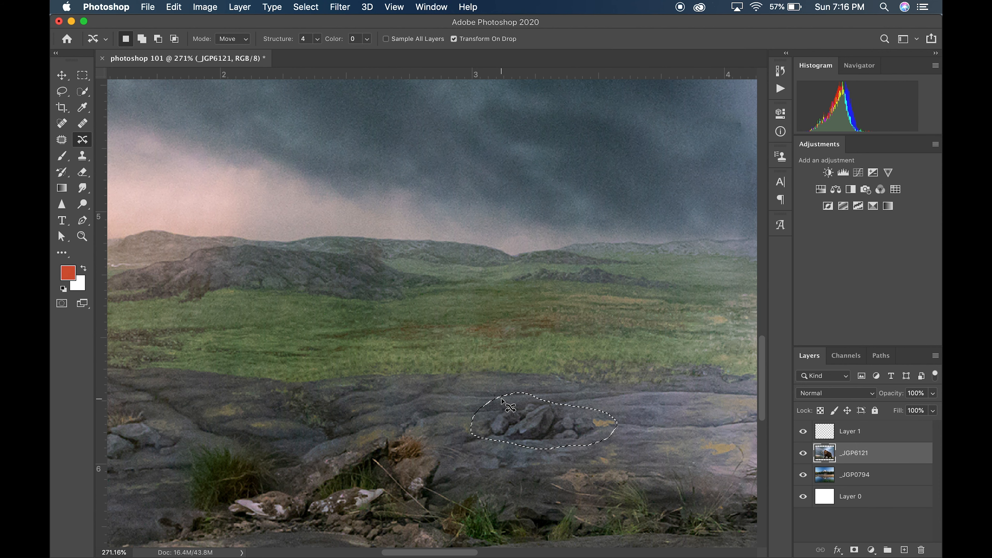
{"action": "scroll", "coordinate": [504, 404], "scroll_direction": "right", "scroll_amount": 5}
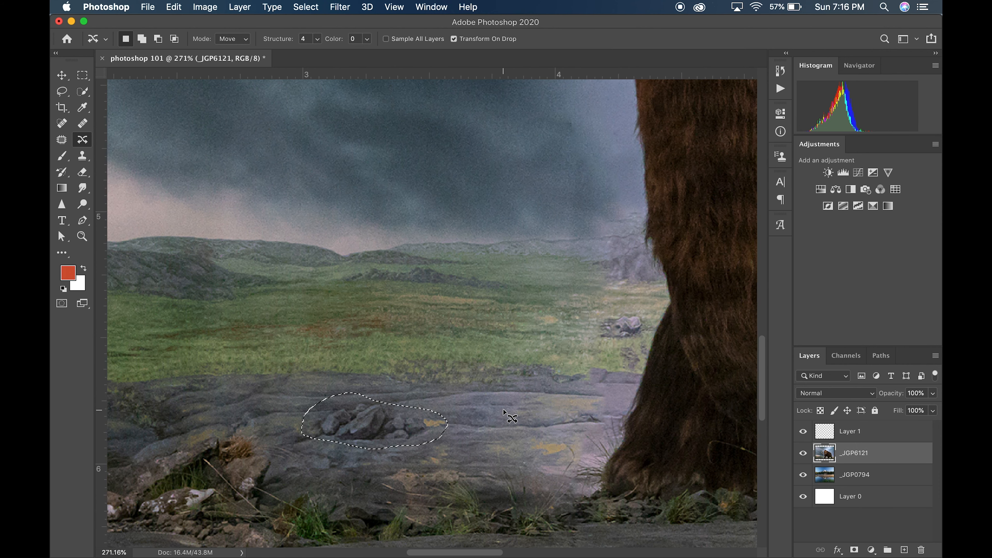
{"action": "left_click_drag", "start_coordinate": [372, 422], "coordinate": [447, 420]}
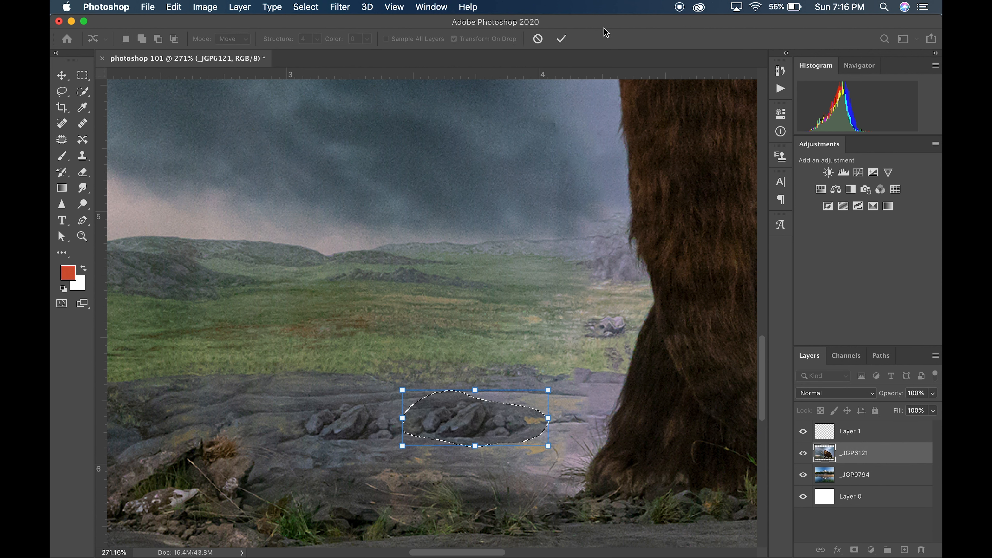
{"action": "left_click", "coordinate": [561, 38]}
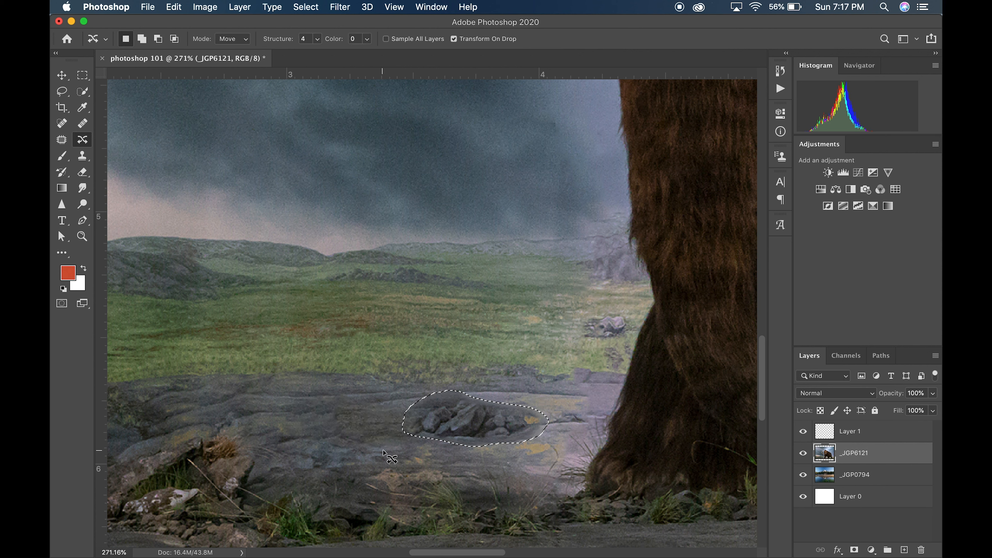
Step: Outline the large clump of rocks and grass in the foreground and move it up and left with Content-Aware Move
{"action": "scroll", "coordinate": [323, 404], "scroll_direction": "left", "scroll_amount": 10}
{"action": "scroll", "coordinate": [323, 404], "scroll_direction": "down", "scroll_amount": 2}
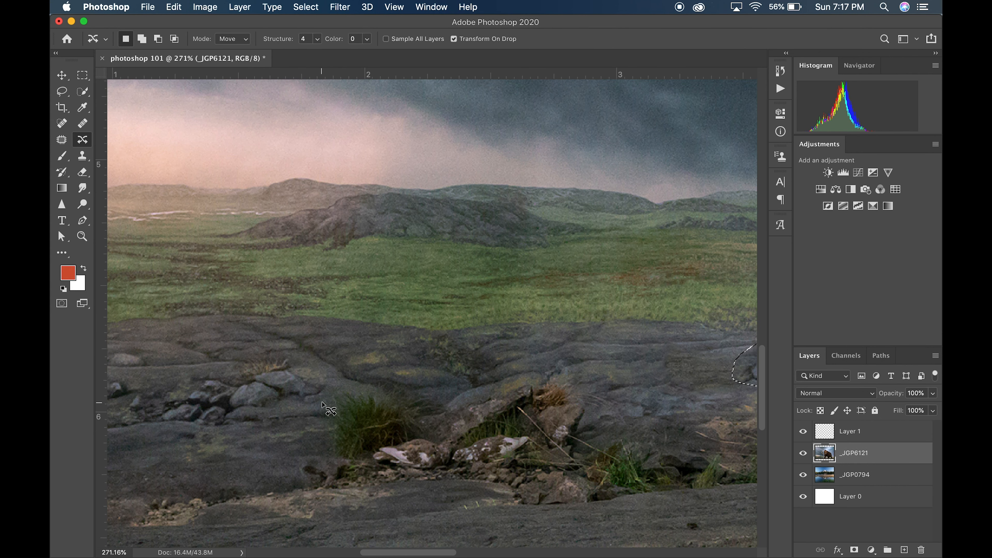
{"action": "scroll", "coordinate": [665, 428], "scroll_direction": "right", "scroll_amount": 4}
{"action": "mouse_move", "coordinate": [586, 447]}
{"action": "left_mouse_down"}
{"action": "mouse_move", "coordinate": [442, 373]}
{"action": "mouse_move", "coordinate": [338, 364]}
{"action": "mouse_move", "coordinate": [220, 386]}
{"action": "mouse_move", "coordinate": [159, 449]}
{"action": "mouse_move", "coordinate": [157, 481]}
{"action": "mouse_move", "coordinate": [276, 514]}
{"action": "mouse_move", "coordinate": [495, 532]}
{"action": "mouse_move", "coordinate": [685, 510]}
{"action": "mouse_move", "coordinate": [731, 479]}
{"action": "mouse_move", "coordinate": [704, 439]}
{"action": "mouse_move", "coordinate": [584, 446]}
{"action": "left_mouse_up"}
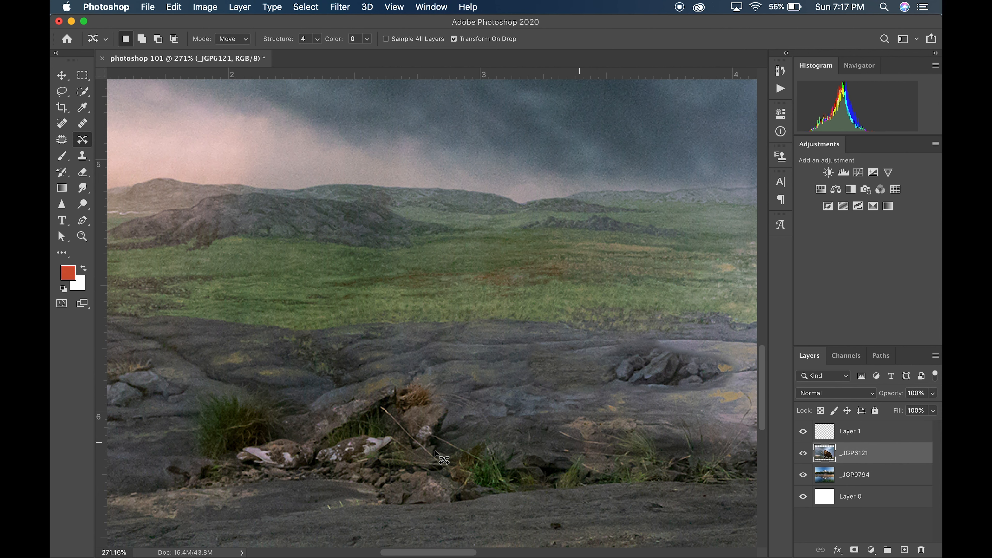
{"action": "left_click_drag", "start_coordinate": [404, 447], "coordinate": [336, 385]}
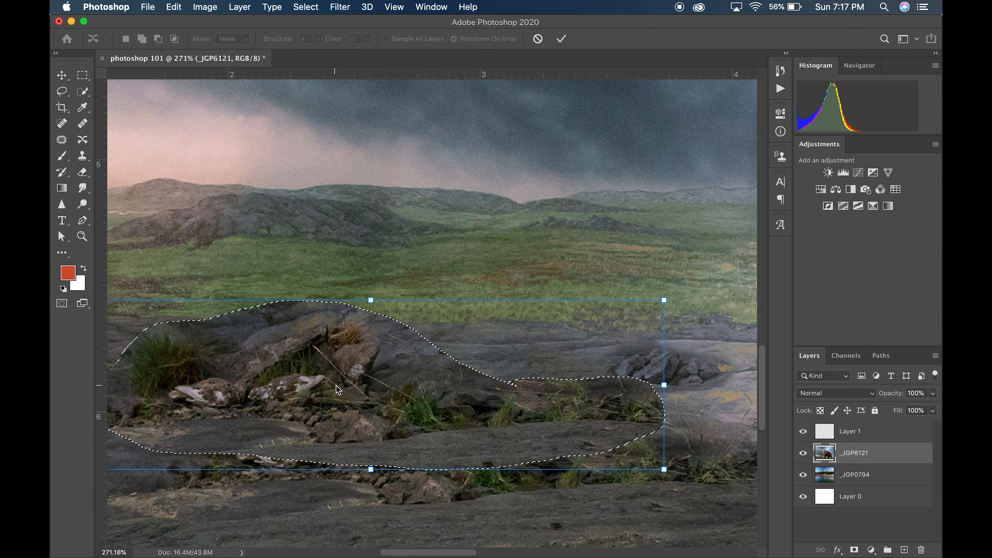
{"action": "left_click", "coordinate": [561, 38]}
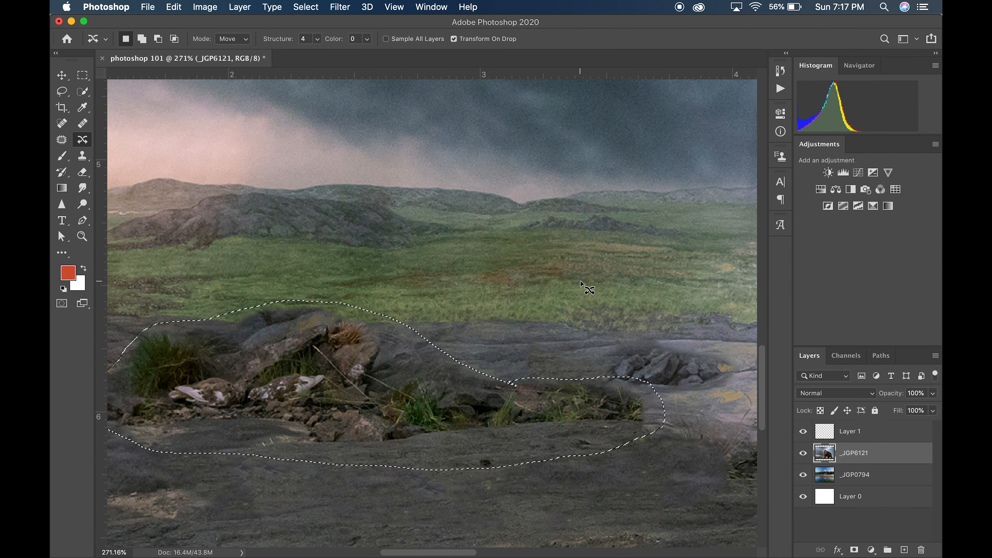
{"action": "scroll", "coordinate": [523, 491], "scroll_direction": "right", "scroll_amount": 3}
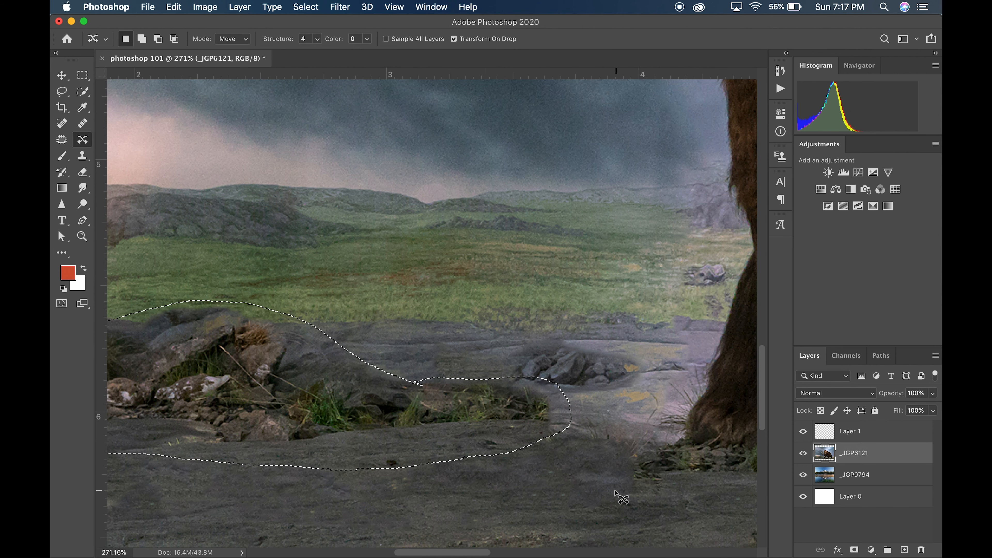
{"action": "scroll", "coordinate": [521, 489], "scroll_direction": "left", "scroll_amount": 5}
{"action": "scroll", "coordinate": [521, 491], "scroll_direction": "left", "scroll_amount": 2}
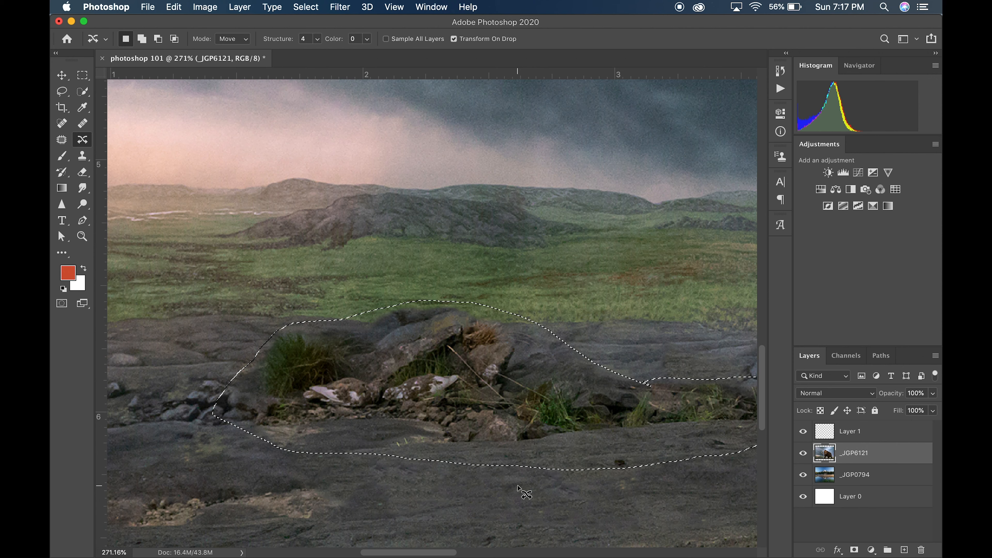
Step: Delete the _JGP6121 mammoth layer and clear the remaining selection
{"action": "key", "text": "super+0"}
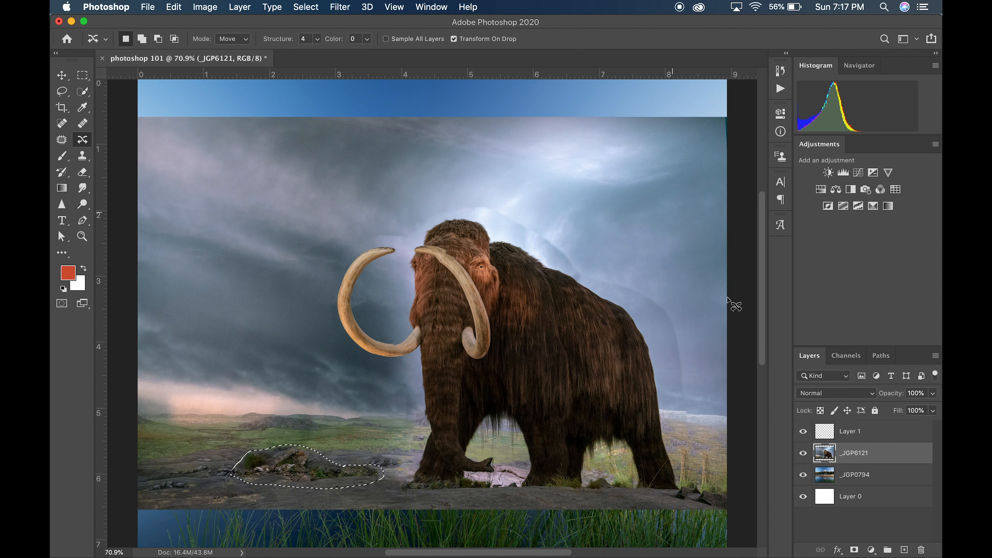
{"action": "left_click_drag", "start_coordinate": [864, 453], "coordinate": [921, 550]}
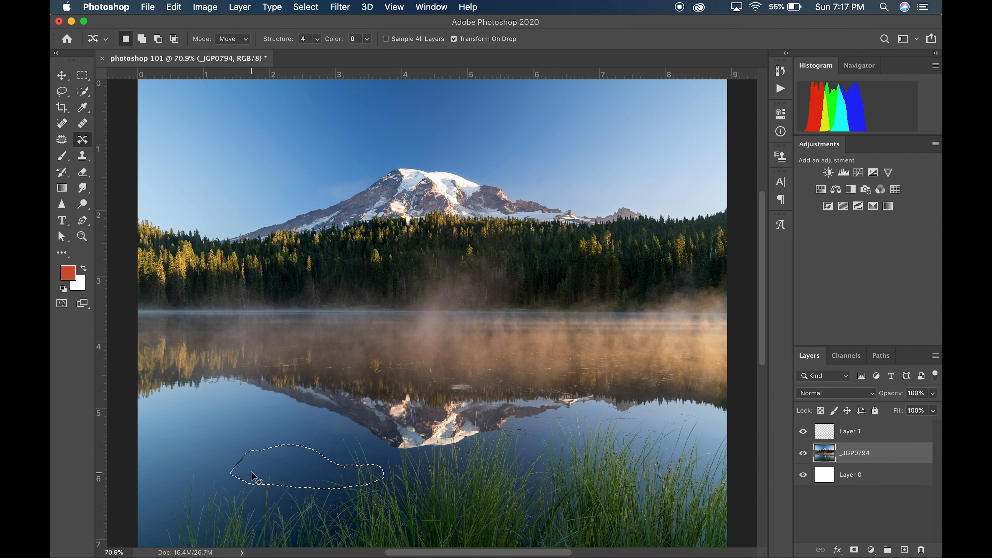
{"action": "left_click", "coordinate": [252, 476]}
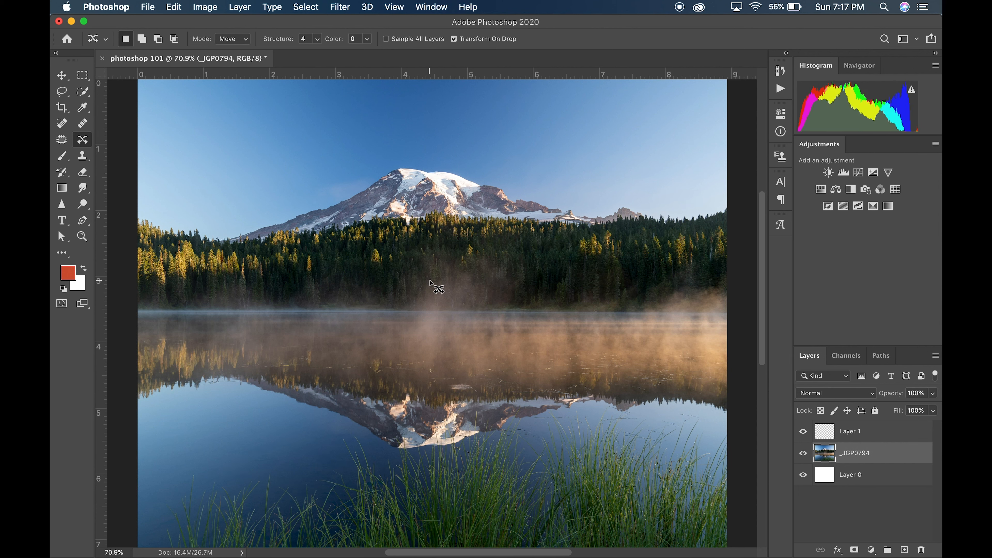
Step: Activate the Brush tool, hide the _JGP0794 photo layer and make Layer 1 the active layer
{"action": "key", "text": "b"}
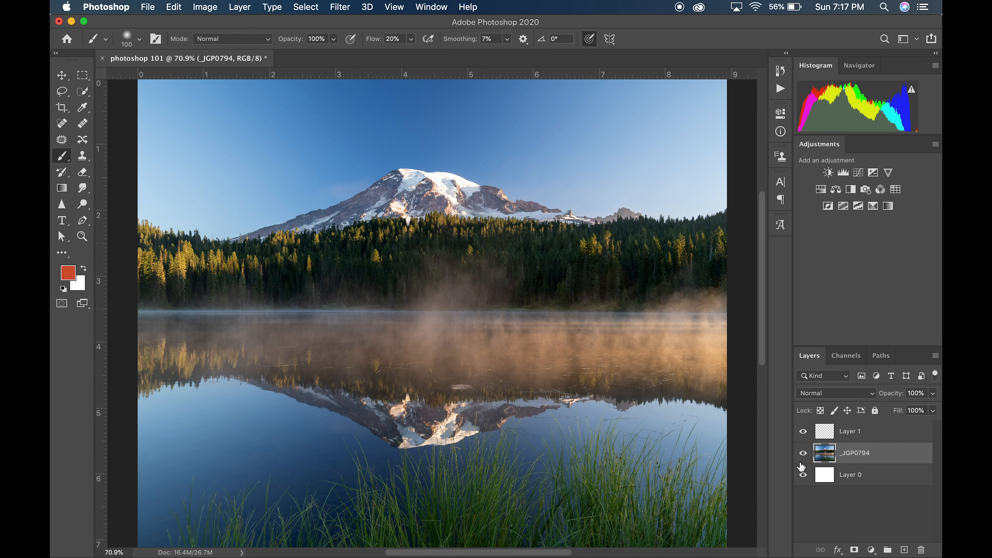
{"action": "left_click", "coordinate": [803, 452]}
{"action": "left_click", "coordinate": [864, 432]}
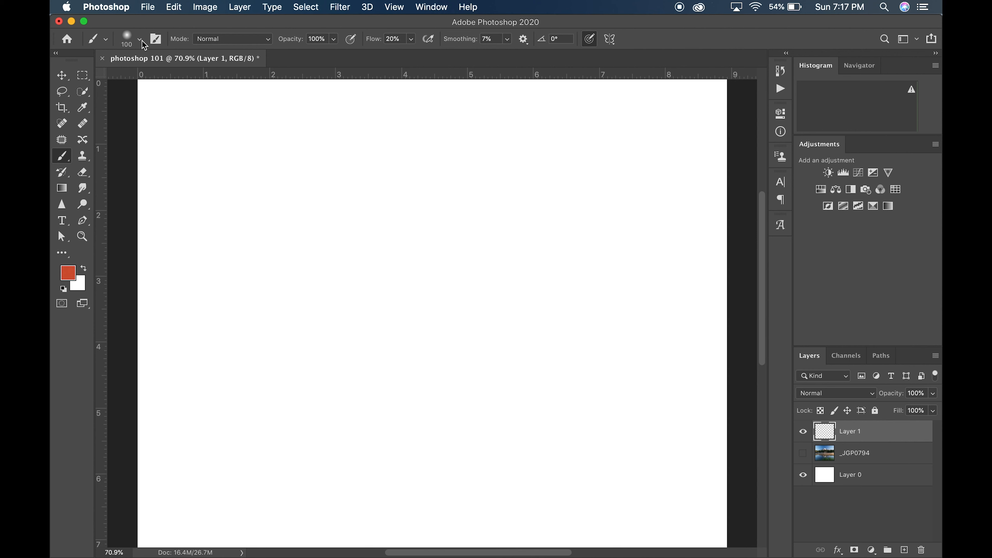
Step: Choose the Soft Round brush from the General Brushes presets
{"action": "left_click", "coordinate": [106, 39]}
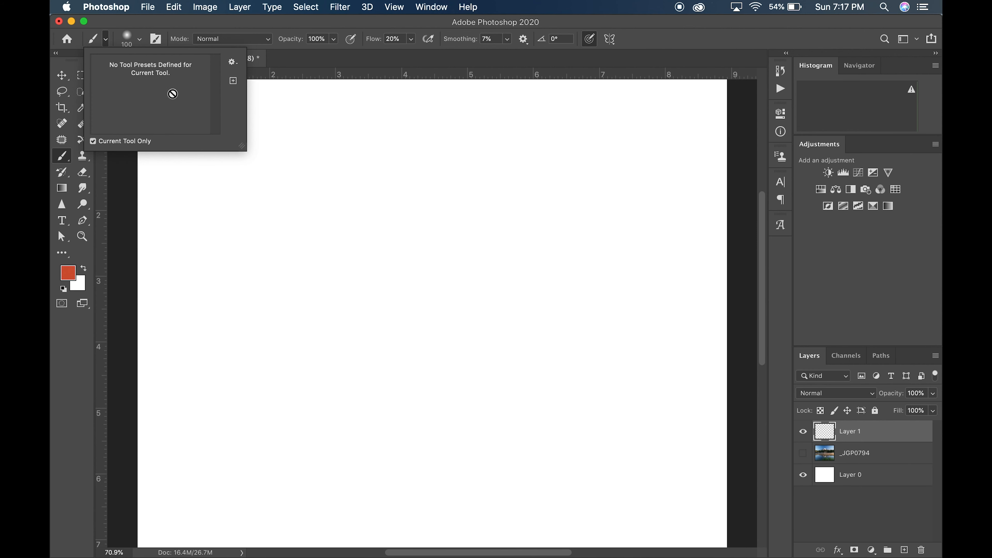
{"action": "left_click", "coordinate": [105, 39]}
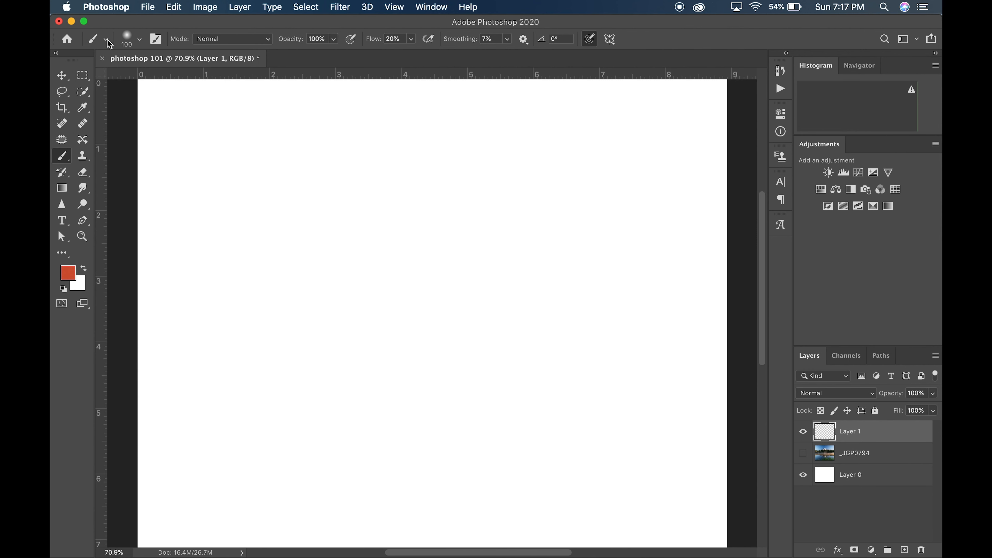
{"action": "left_click", "coordinate": [140, 40]}
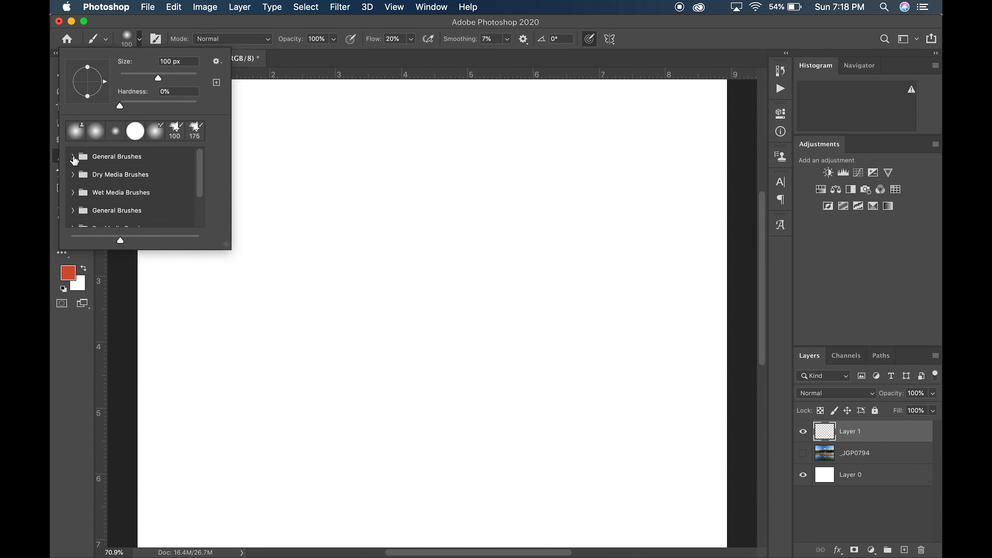
{"action": "left_click", "coordinate": [72, 157]}
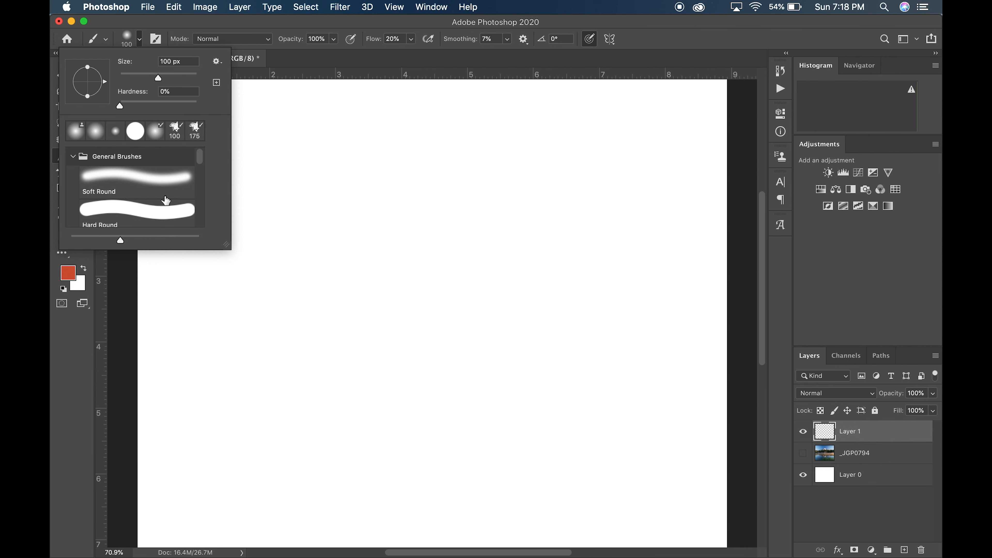
{"action": "left_click", "coordinate": [74, 158]}
{"action": "left_click", "coordinate": [82, 164]}
{"action": "left_click", "coordinate": [142, 184]}
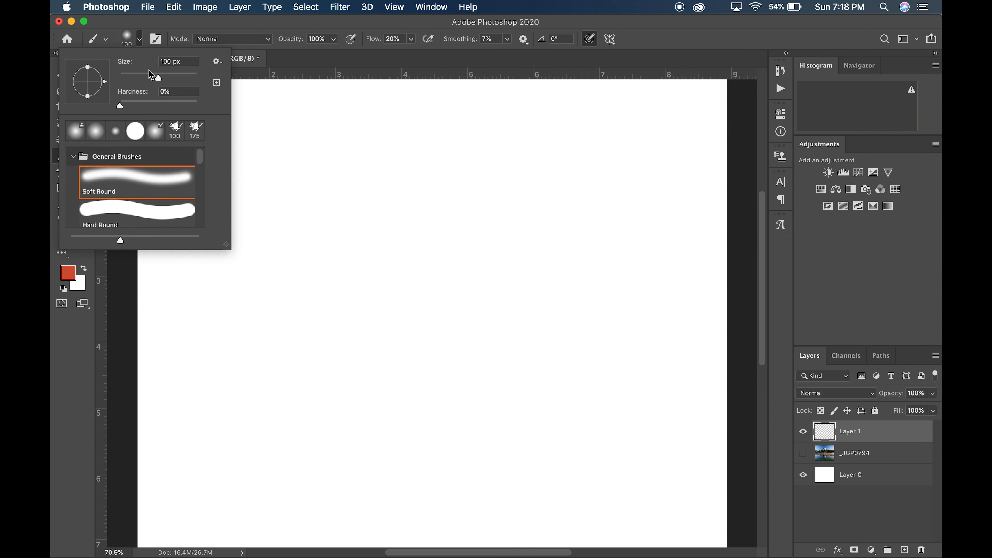
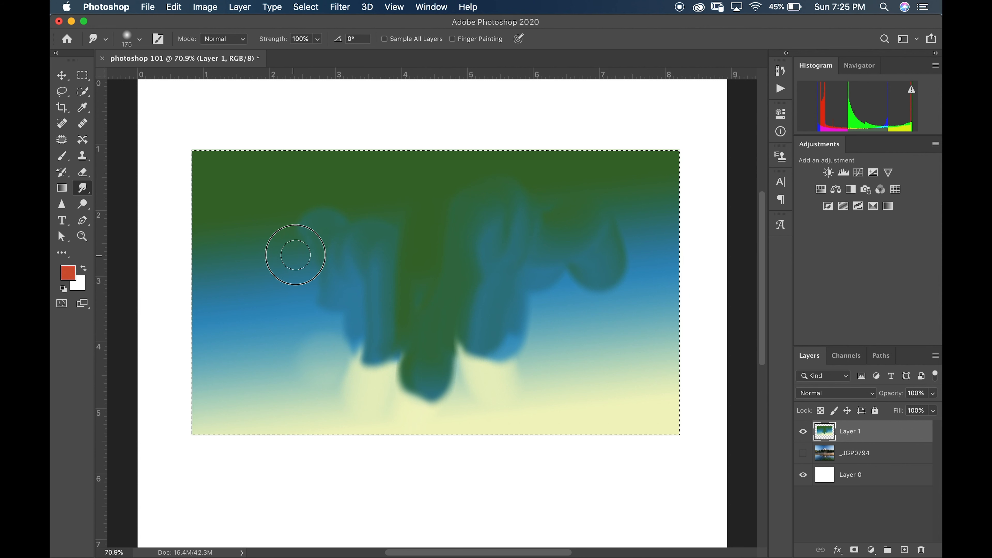
Step: Sharpen the lower edge of the smudged green shape on the gradient's right side at 50% strength and inspect it up close
{"action": "left_click", "coordinate": [62, 204]}
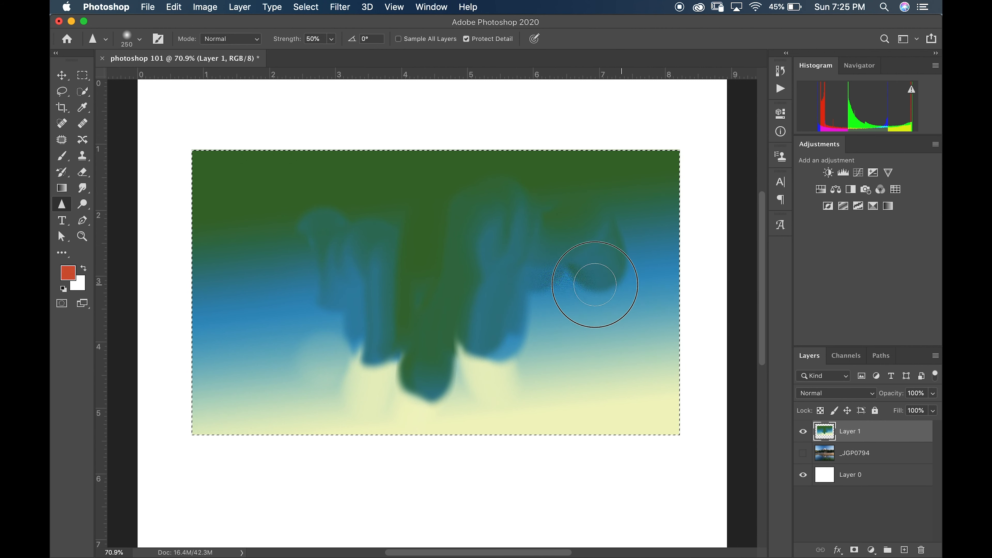
{"action": "mouse_move", "coordinate": [614, 285]}
{"action": "left_mouse_down"}
{"action": "mouse_move", "coordinate": [605, 242]}
{"action": "mouse_move", "coordinate": [578, 233]}
{"action": "mouse_move", "coordinate": [515, 282]}
{"action": "left_mouse_up"}
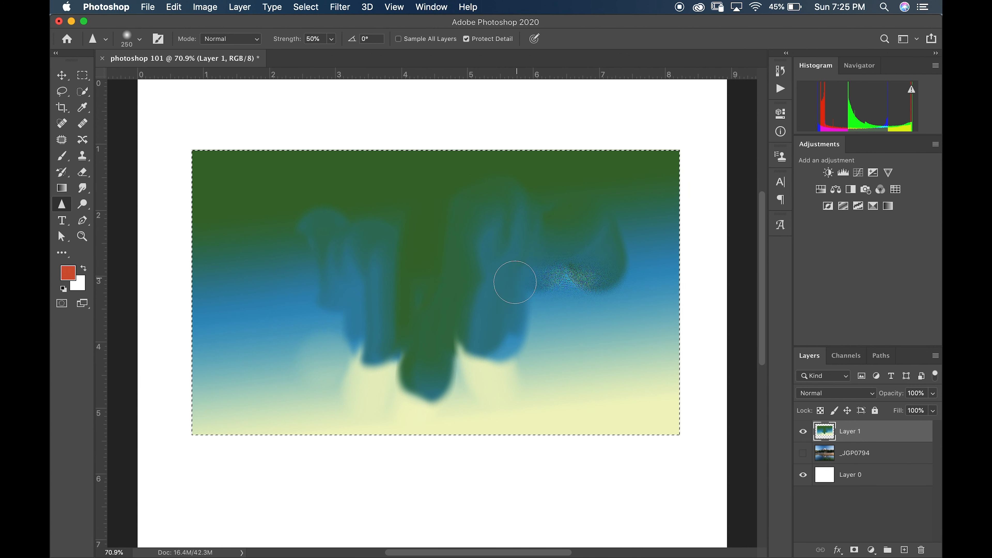
{"action": "left_click", "coordinate": [82, 236]}
{"action": "mouse_move", "coordinate": [582, 277]}
{"action": "left_mouse_down"}
{"action": "mouse_move", "coordinate": [656, 266]}
{"action": "mouse_move", "coordinate": [591, 271]}
{"action": "left_mouse_up"}
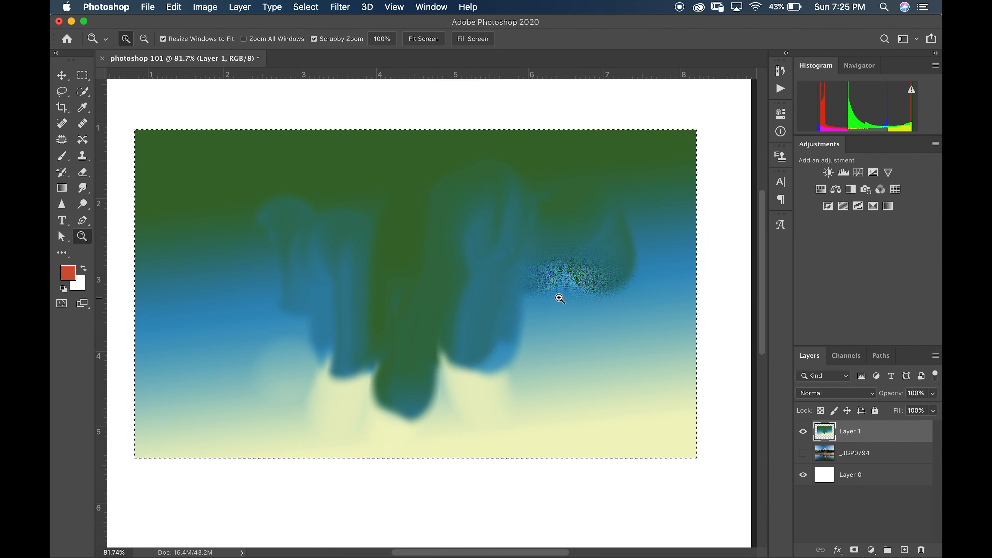
{"action": "left_click_drag", "start_coordinate": [560, 286], "coordinate": [615, 275]}
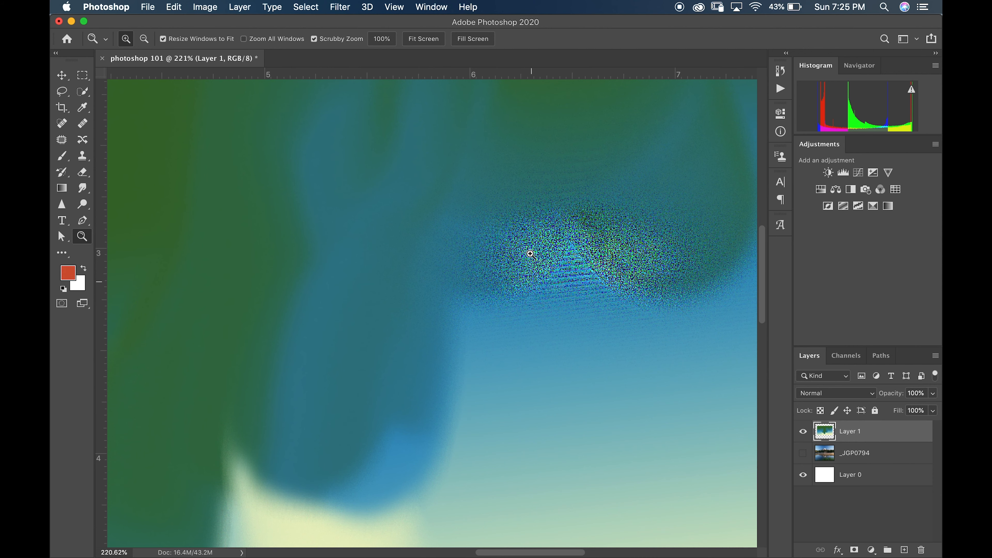
{"action": "left_click_drag", "start_coordinate": [599, 387], "coordinate": [560, 383]}
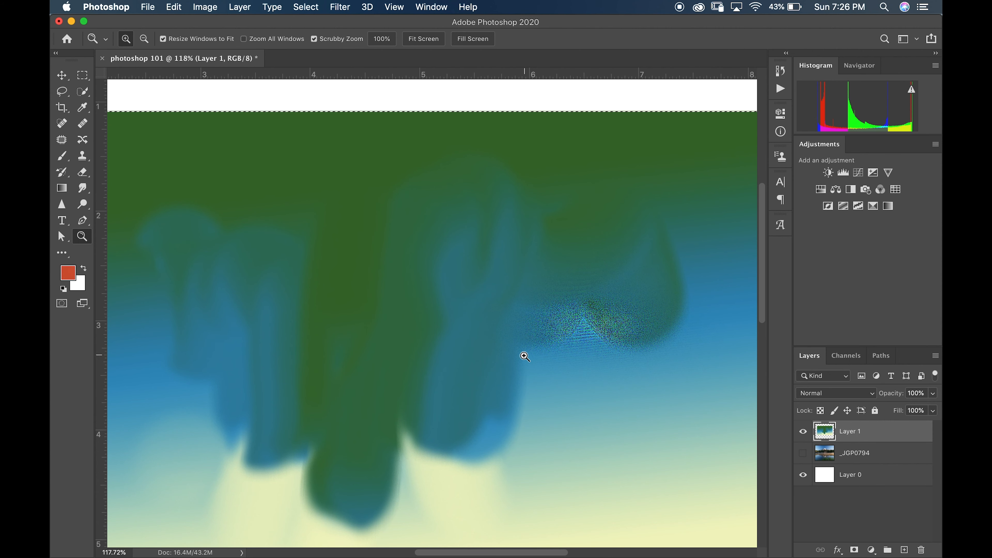
{"action": "left_click_drag", "start_coordinate": [582, 411], "coordinate": [436, 383]}
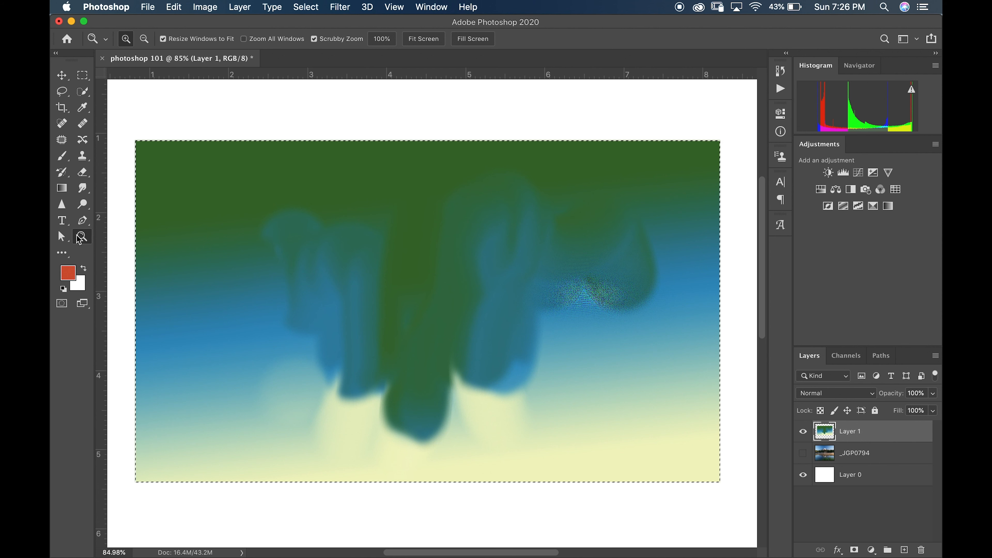
Step: Desaturate part of the smudged gradient around its lower-left smears with the Sponge tool at 50% flow
{"action": "left_click", "coordinate": [83, 204]}
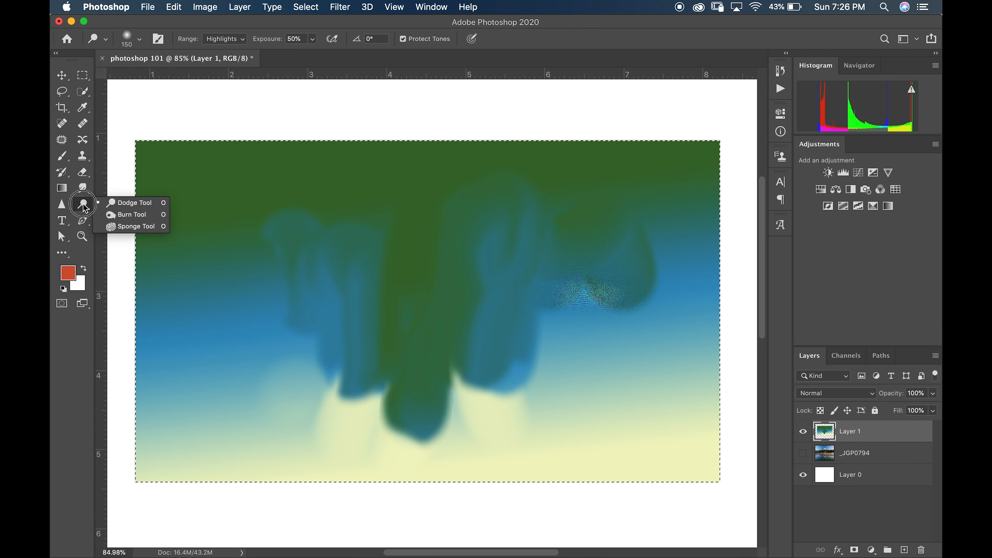
{"action": "mouse_move", "coordinate": [83, 204]}
{"action": "left_mouse_down"}
{"action": "mouse_move", "coordinate": [135, 214]}
{"action": "mouse_move", "coordinate": [139, 227]}
{"action": "mouse_move", "coordinate": [133, 203]}
{"action": "mouse_move", "coordinate": [138, 227]}
{"action": "mouse_move", "coordinate": [129, 227]}
{"action": "left_mouse_up"}
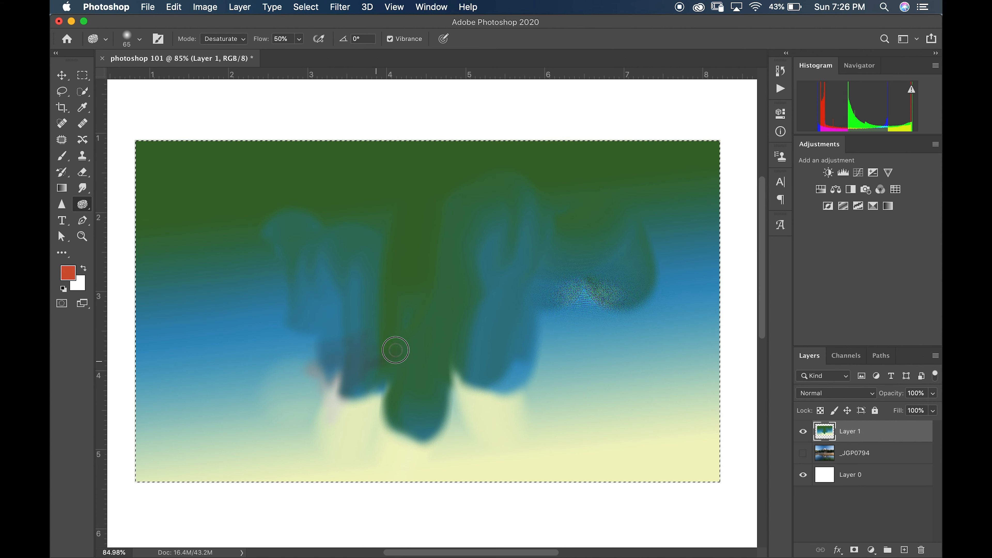
{"action": "mouse_move", "coordinate": [365, 378]}
{"action": "left_mouse_down"}
{"action": "mouse_move", "coordinate": [346, 383]}
{"action": "mouse_move", "coordinate": [337, 403]}
{"action": "mouse_move", "coordinate": [360, 382]}
{"action": "mouse_move", "coordinate": [350, 365]}
{"action": "mouse_move", "coordinate": [308, 393]}
{"action": "mouse_move", "coordinate": [355, 363]}
{"action": "mouse_move", "coordinate": [318, 375]}
{"action": "mouse_move", "coordinate": [355, 363]}
{"action": "mouse_move", "coordinate": [328, 361]}
{"action": "mouse_move", "coordinate": [358, 370]}
{"action": "mouse_move", "coordinate": [332, 369]}
{"action": "left_mouse_up"}
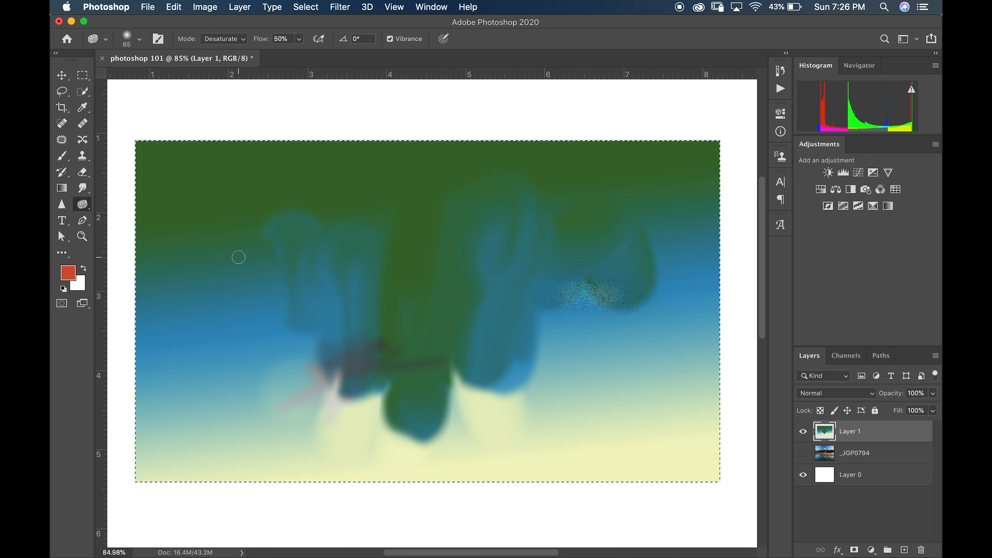
{"action": "left_click", "coordinate": [244, 41]}
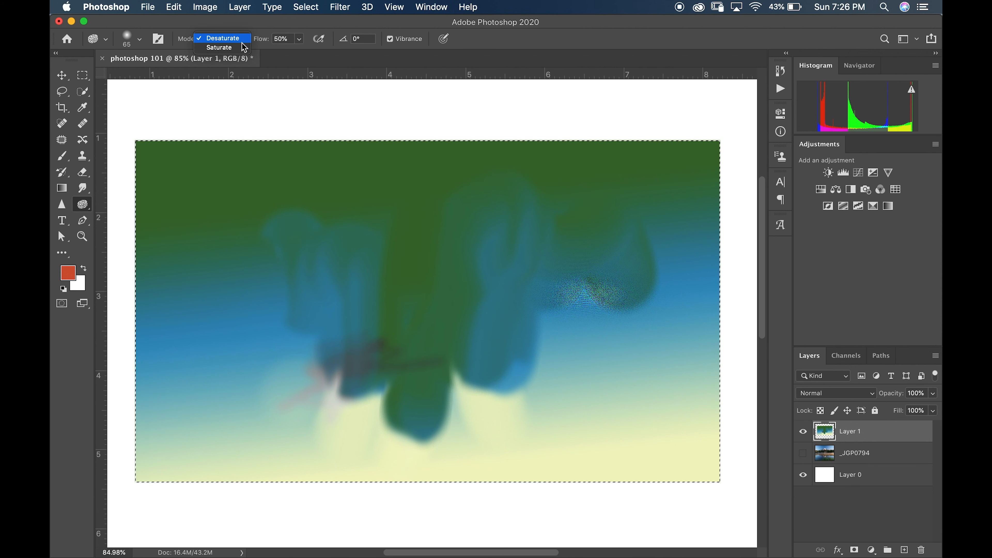
{"action": "left_click", "coordinate": [240, 41]}
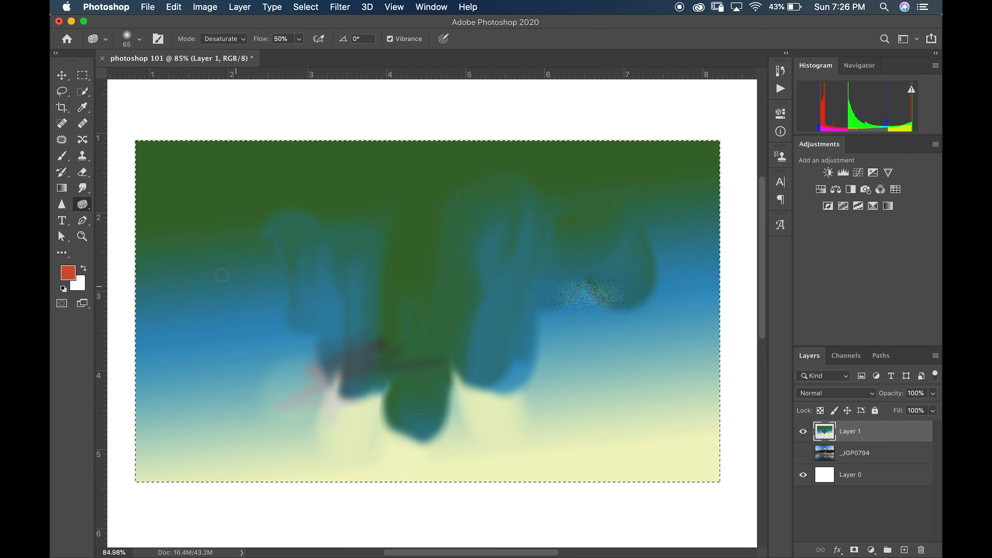
Step: With the Dodge tool chosen, show the _JGP0794 layer, delete Layer 1 and clear the selection
{"action": "right_click", "coordinate": [83, 204]}
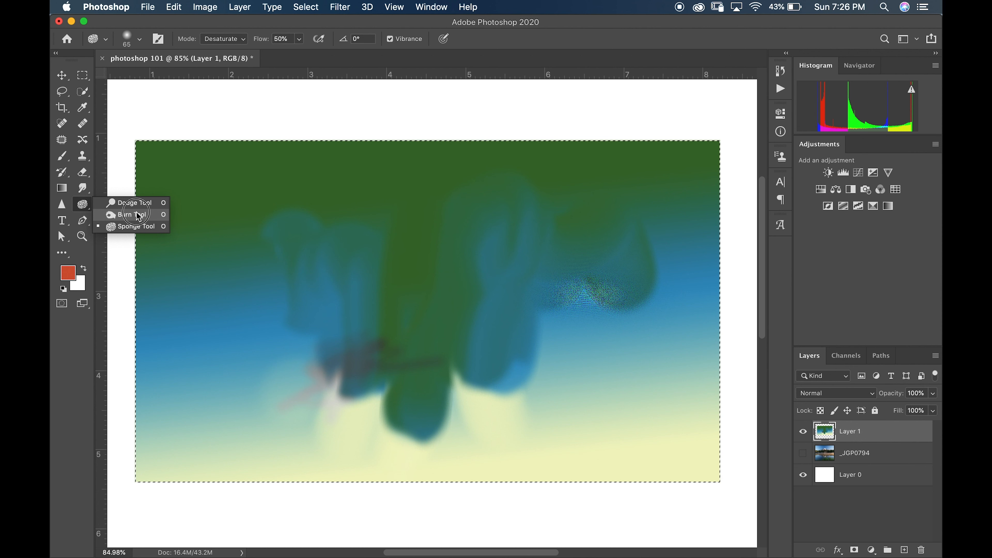
{"action": "left_click", "coordinate": [129, 202]}
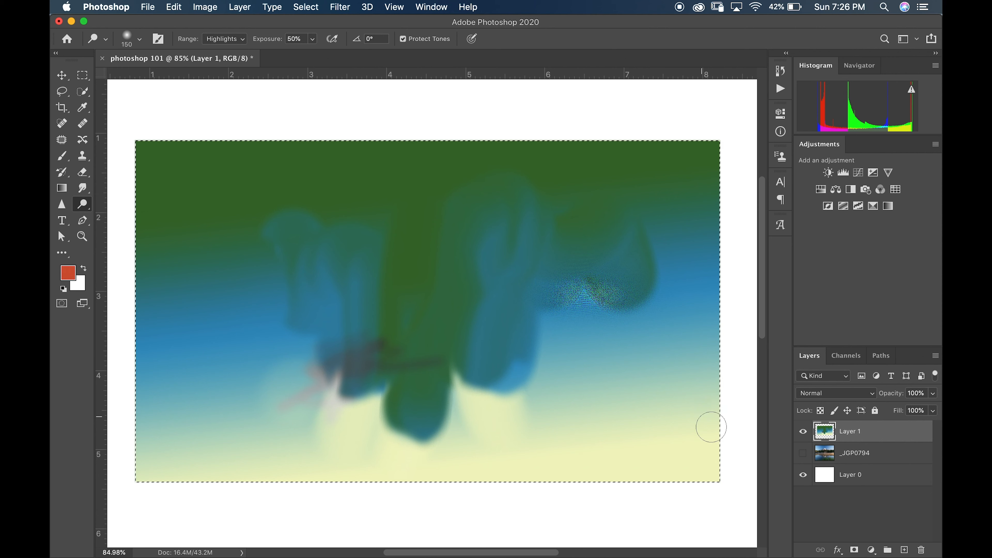
{"action": "left_click", "coordinate": [802, 453]}
{"action": "left_click_drag", "start_coordinate": [889, 432], "coordinate": [920, 550]}
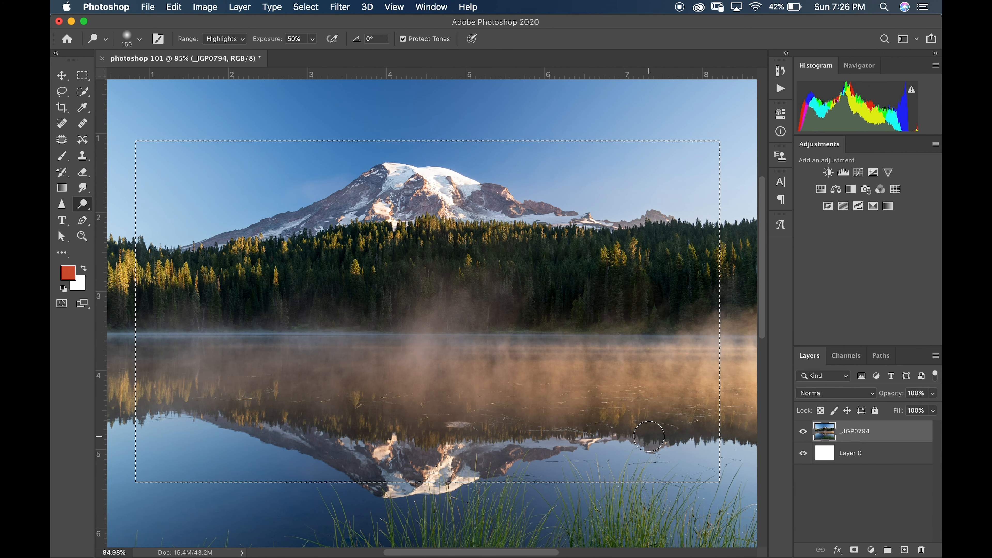
{"action": "key", "text": "super+d"}
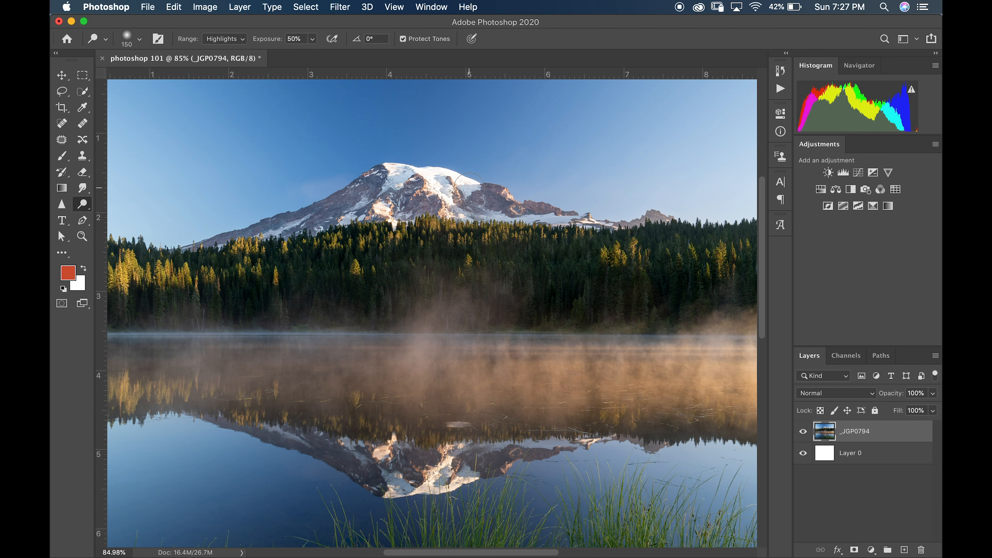
Step: Dodge the highlights of the sunlit trees, the treetops below the mountain and its snowy peak at 50% exposure
{"action": "scroll", "coordinate": [478, 221], "scroll_direction": "down", "scroll_amount": 3}
{"action": "mouse_move", "coordinate": [431, 197]}
{"action": "left_mouse_down"}
{"action": "mouse_move", "coordinate": [522, 200]}
{"action": "mouse_move", "coordinate": [449, 211]}
{"action": "mouse_move", "coordinate": [517, 202]}
{"action": "mouse_move", "coordinate": [625, 235]}
{"action": "mouse_move", "coordinate": [710, 227]}
{"action": "mouse_move", "coordinate": [634, 232]}
{"action": "mouse_move", "coordinate": [620, 221]}
{"action": "mouse_move", "coordinate": [629, 217]}
{"action": "mouse_move", "coordinate": [589, 224]}
{"action": "mouse_move", "coordinate": [653, 213]}
{"action": "mouse_move", "coordinate": [597, 228]}
{"action": "mouse_move", "coordinate": [627, 215]}
{"action": "left_mouse_up"}
{"action": "key", "text": "z"}
{"action": "key", "text": "o"}
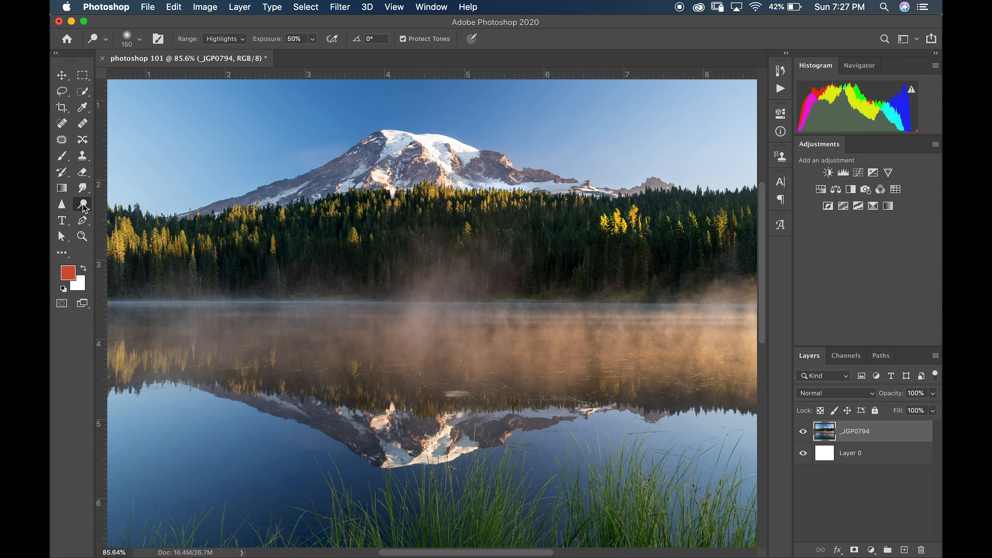
{"action": "mouse_move", "coordinate": [485, 203]}
{"action": "left_mouse_down"}
{"action": "mouse_move", "coordinate": [433, 205]}
{"action": "mouse_move", "coordinate": [499, 198]}
{"action": "mouse_move", "coordinate": [461, 168]}
{"action": "mouse_move", "coordinate": [453, 173]}
{"action": "mouse_move", "coordinate": [548, 193]}
{"action": "left_mouse_up"}
{"action": "mouse_move", "coordinate": [412, 125]}
{"action": "left_mouse_down"}
{"action": "mouse_move", "coordinate": [461, 154]}
{"action": "mouse_move", "coordinate": [434, 161]}
{"action": "left_mouse_up"}
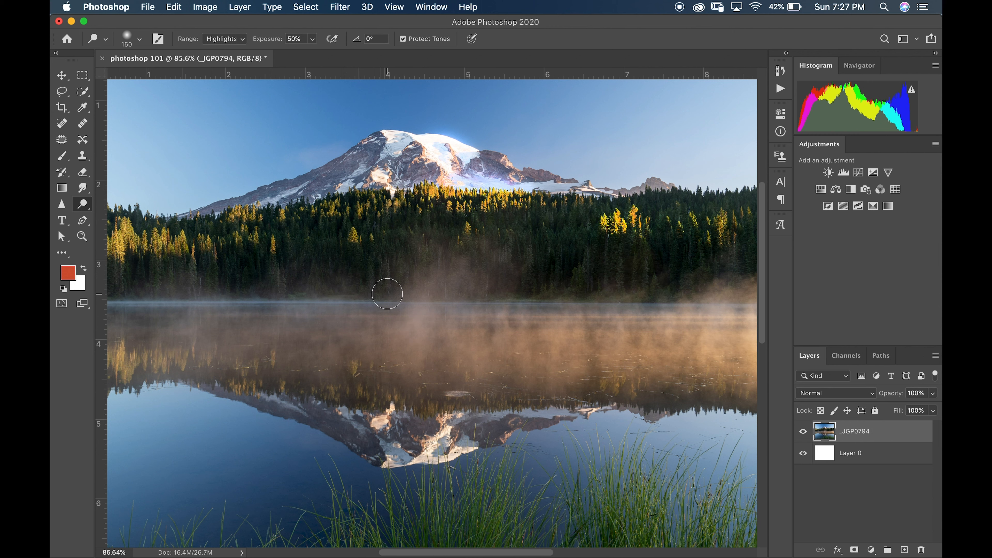
Step: Add a Curves adjustment layer above the photo and brighten the midtones with a point at input 131, output 167
{"action": "left_click", "coordinate": [873, 551]}
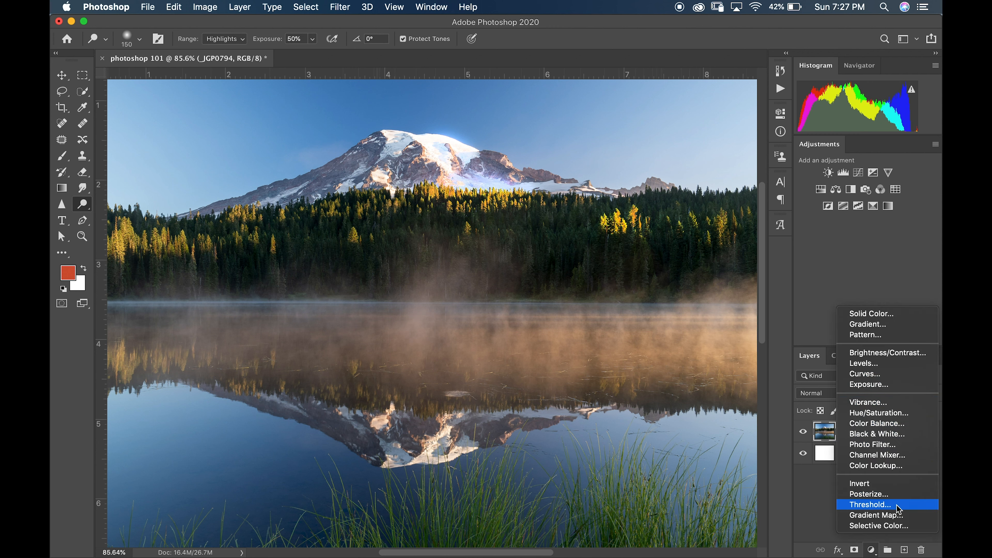
{"action": "left_click", "coordinate": [891, 378]}
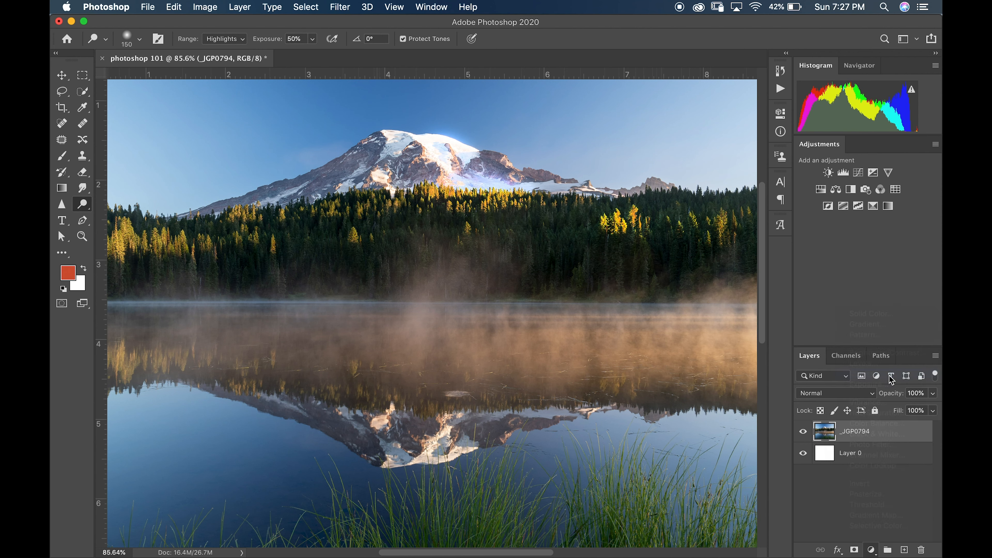
{"action": "mouse_move", "coordinate": [710, 217]}
{"action": "left_mouse_down"}
{"action": "mouse_move", "coordinate": [710, 198]}
{"action": "mouse_move", "coordinate": [708, 208]}
{"action": "left_mouse_up"}
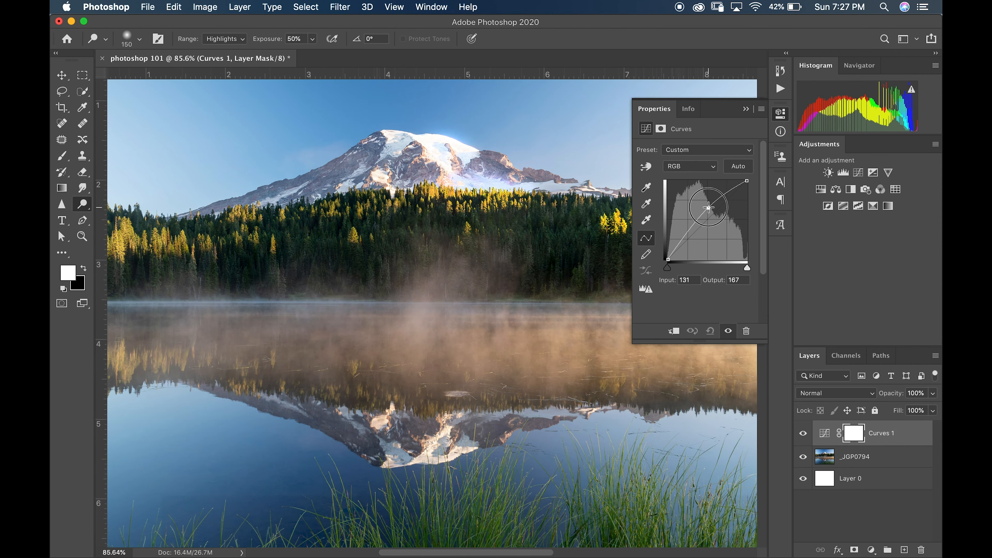
{"action": "left_click", "coordinate": [746, 110]}
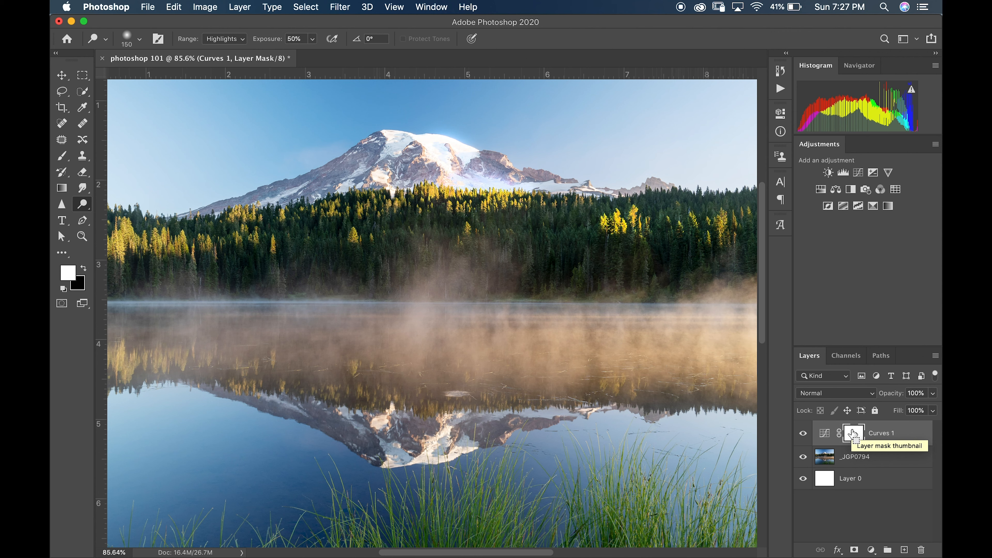
Step: Invert the Curves layer's mask to black and brush white over parts of the mountain and the forest on the left
{"action": "key", "text": "super+i"}
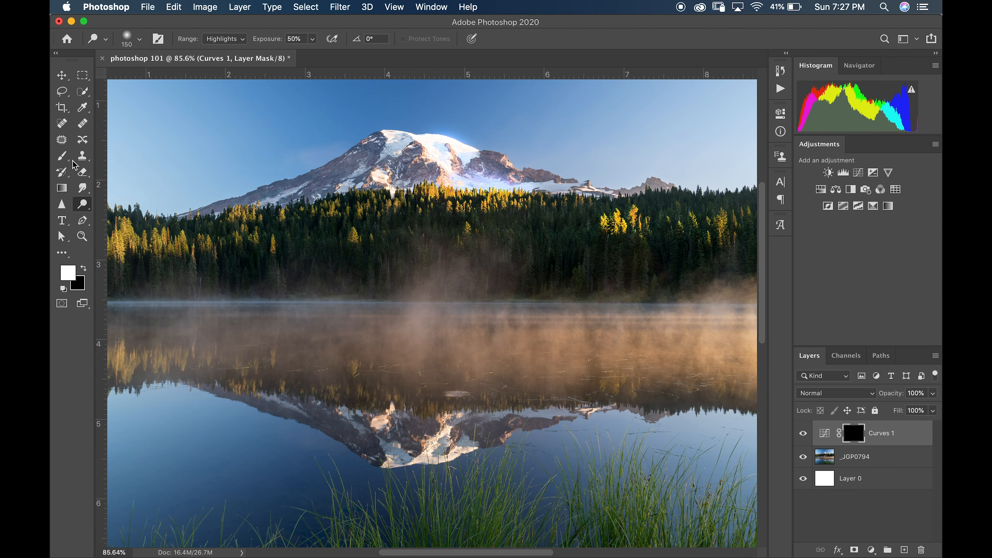
{"action": "left_click", "coordinate": [62, 156]}
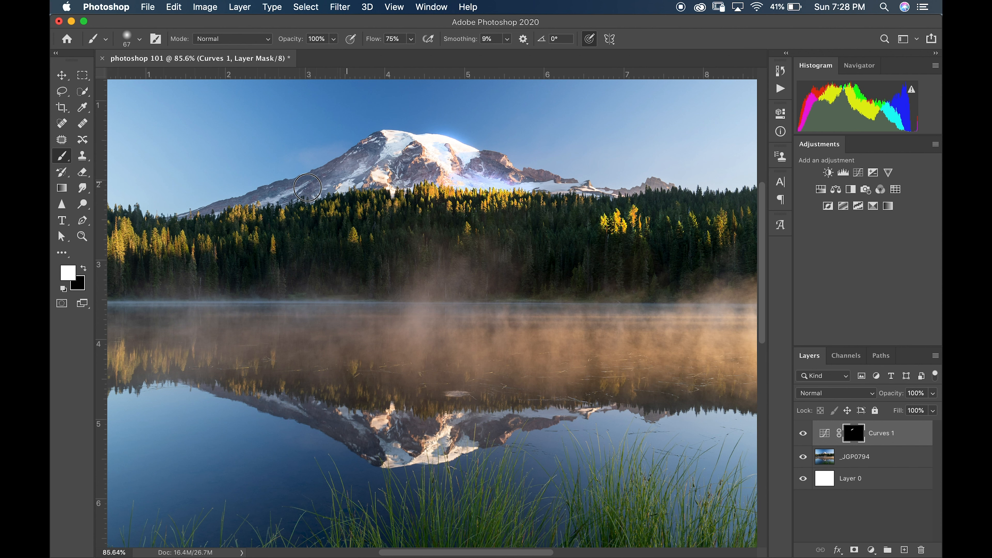
{"action": "mouse_move", "coordinate": [175, 238]}
{"action": "left_mouse_down"}
{"action": "mouse_move", "coordinate": [129, 238]}
{"action": "mouse_move", "coordinate": [201, 246]}
{"action": "mouse_move", "coordinate": [279, 295]}
{"action": "left_mouse_up"}
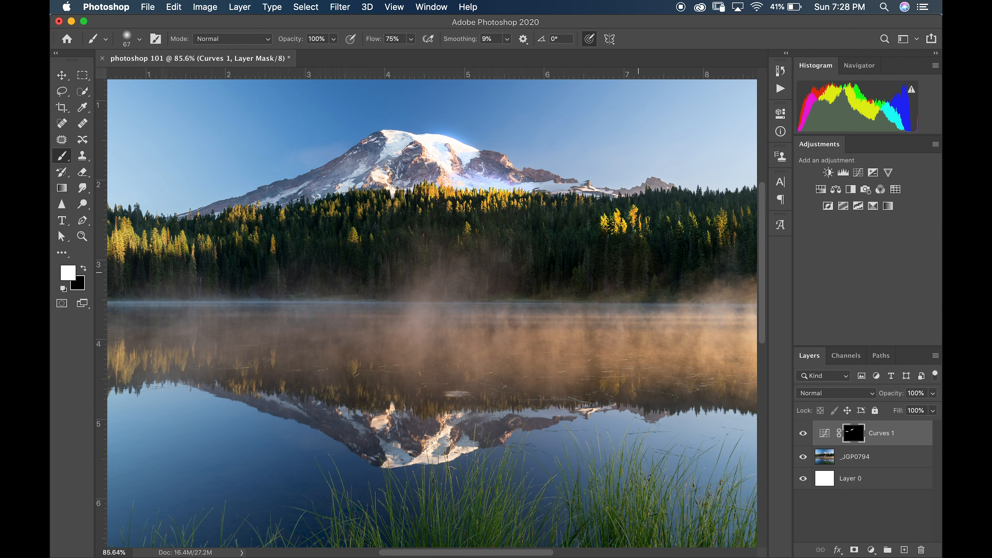
Step: Delete the Curves 1 layer and switch to the Burn tool on the photo layer
{"action": "left_click_drag", "start_coordinate": [904, 433], "coordinate": [920, 550]}
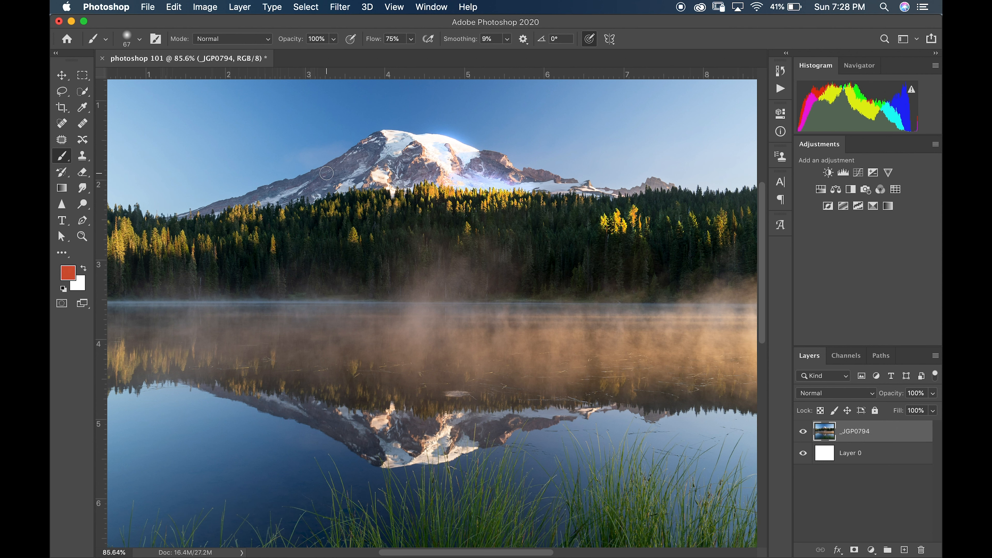
{"action": "left_click", "coordinate": [82, 204]}
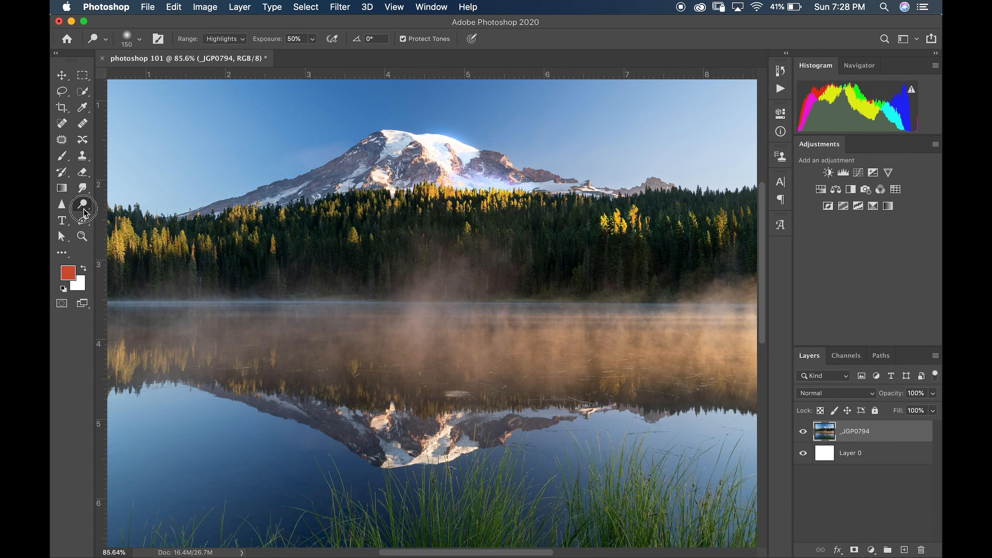
{"action": "left_click", "coordinate": [125, 215]}
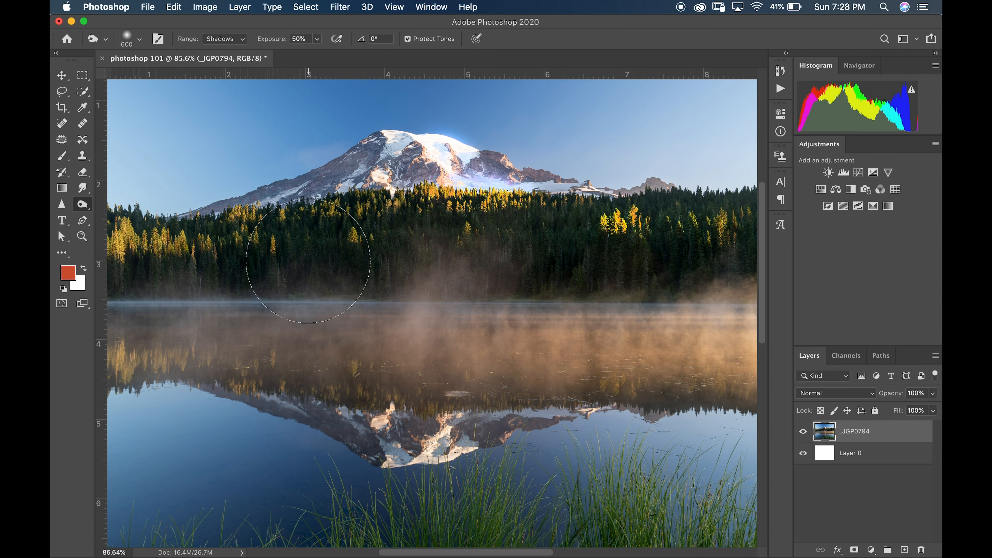
Step: Burn the shadows of the dark forest below the mountain at 50% exposure with a 300-size brush
{"action": "key", "text": "bracketleft"}
{"action": "key", "text": "bracketleft"}
{"action": "key", "text": "bracketleft"}
{"action": "key", "text": "p"}
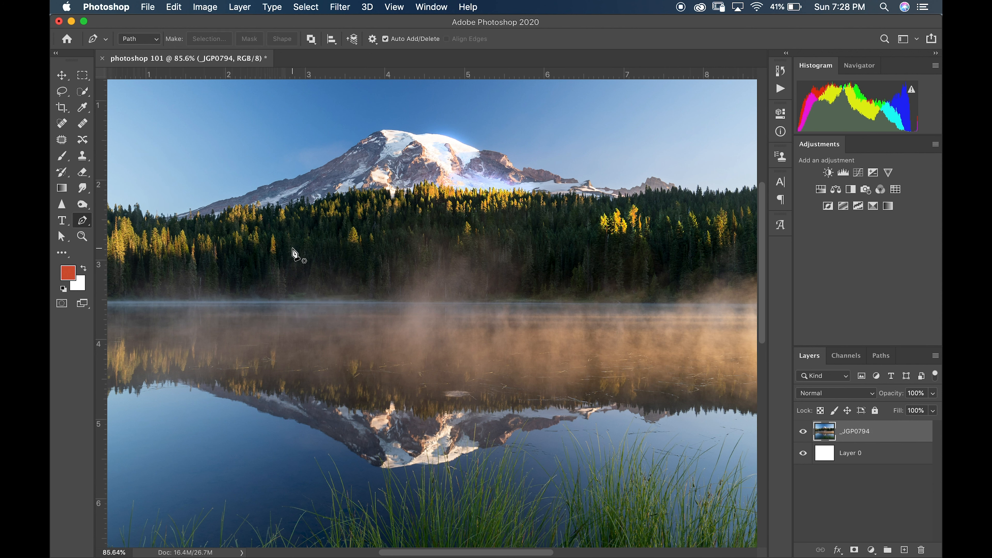
{"action": "left_click", "coordinate": [82, 204]}
{"action": "mouse_move", "coordinate": [331, 262]}
{"action": "left_mouse_down"}
{"action": "mouse_move", "coordinate": [403, 274]}
{"action": "mouse_move", "coordinate": [456, 266]}
{"action": "mouse_move", "coordinate": [335, 264]}
{"action": "mouse_move", "coordinate": [613, 269]}
{"action": "mouse_move", "coordinate": [567, 238]}
{"action": "mouse_move", "coordinate": [598, 227]}
{"action": "mouse_move", "coordinate": [511, 234]}
{"action": "left_mouse_up"}
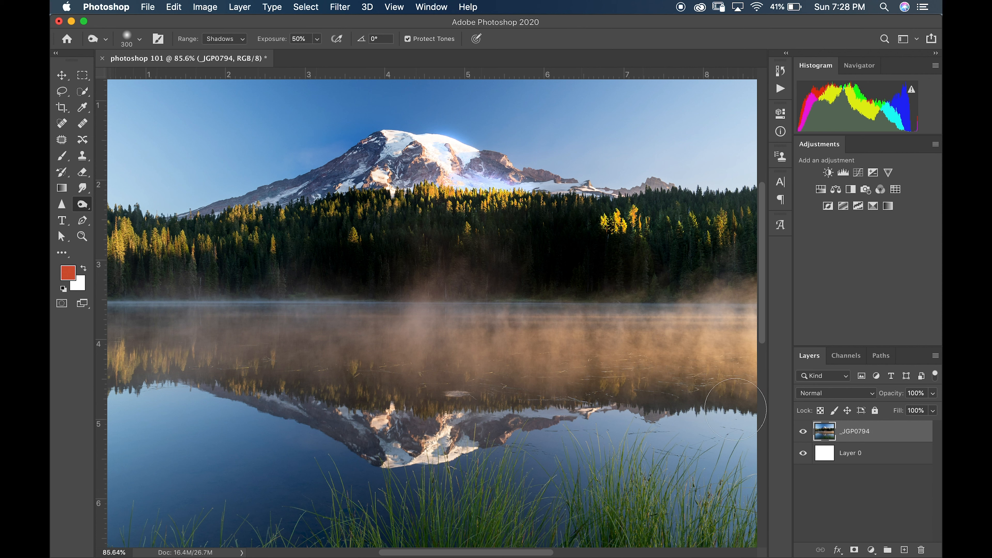
Step: Undo the burn, Curves and dodge edits one by one, back to the point where the painted Layer 1 still exists
{"action": "key", "text": "super+z"}
{"action": "key", "text": "super+z"}
{"action": "key", "text": "super+z"}
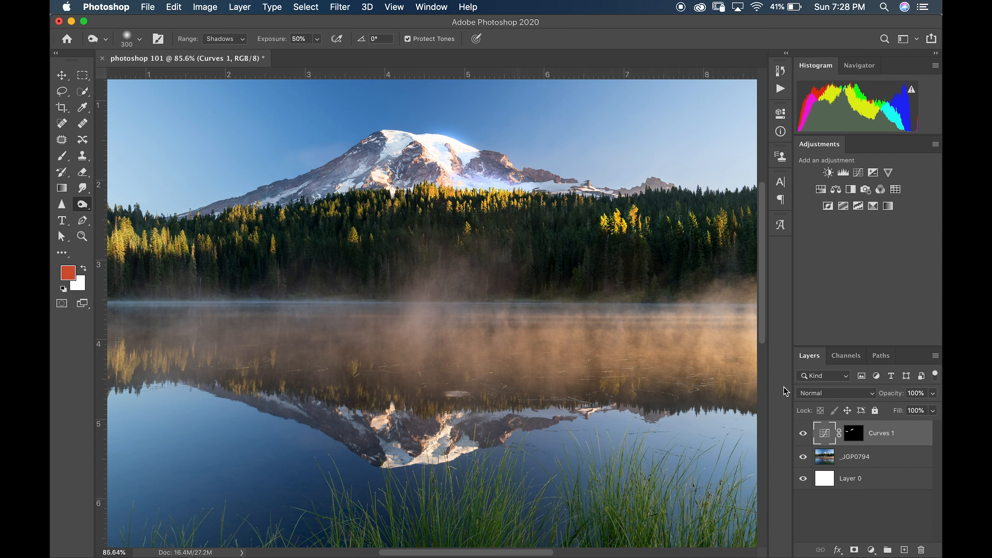
{"action": "key", "text": "super+z"}
{"action": "key", "text": "super+z"}
{"action": "key", "text": "super+z"}
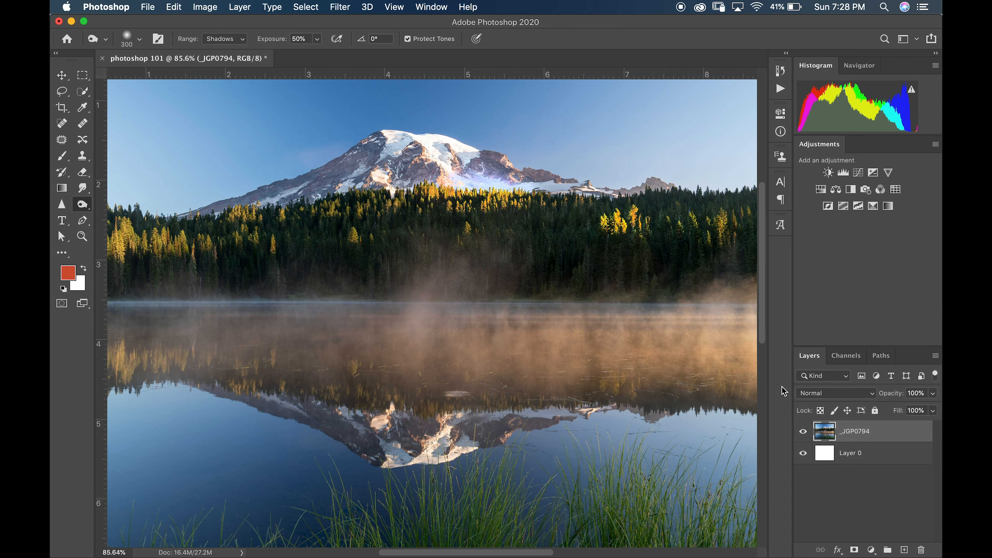
{"action": "key", "text": "super+z"}
{"action": "key", "text": "super+z"}
{"action": "key", "text": "super+z"}
{"action": "key", "text": "super+z"}
{"action": "key", "text": "super+z"}
{"action": "key", "text": "super+z"}
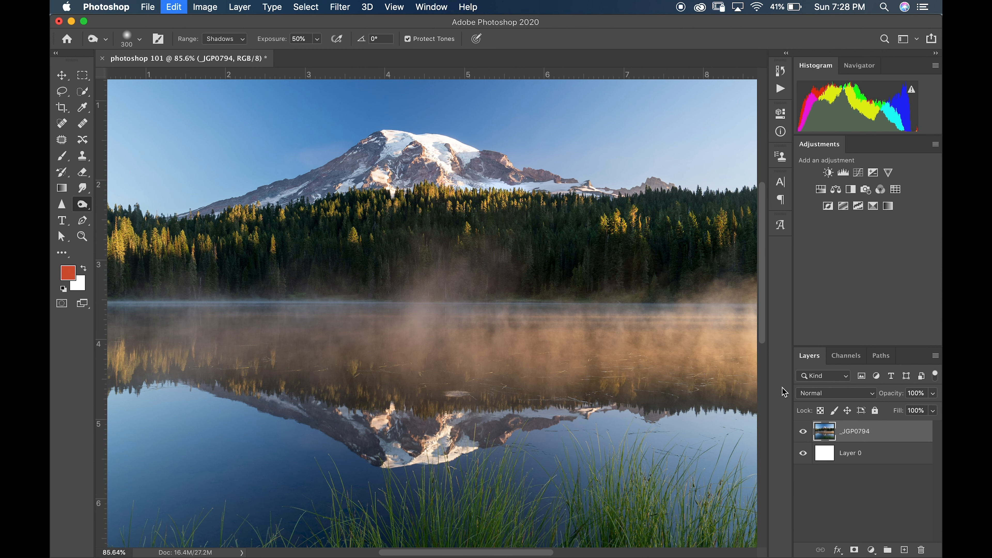
{"action": "key", "text": "super+z"}
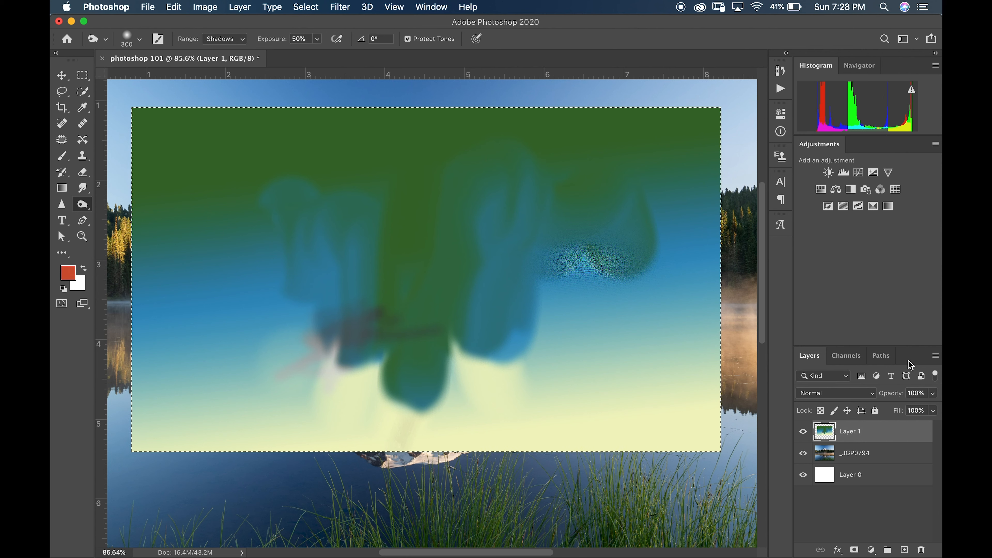
Step: Delete the painted Layer 1 and clear the rectangular selection
{"action": "left_click_drag", "start_coordinate": [887, 432], "coordinate": [920, 549]}
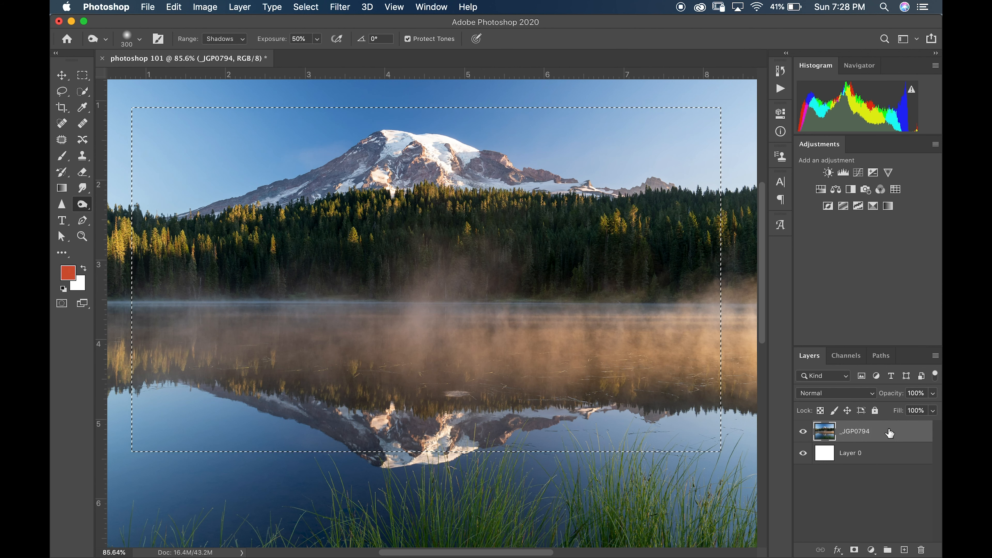
{"action": "key", "text": "super+d"}
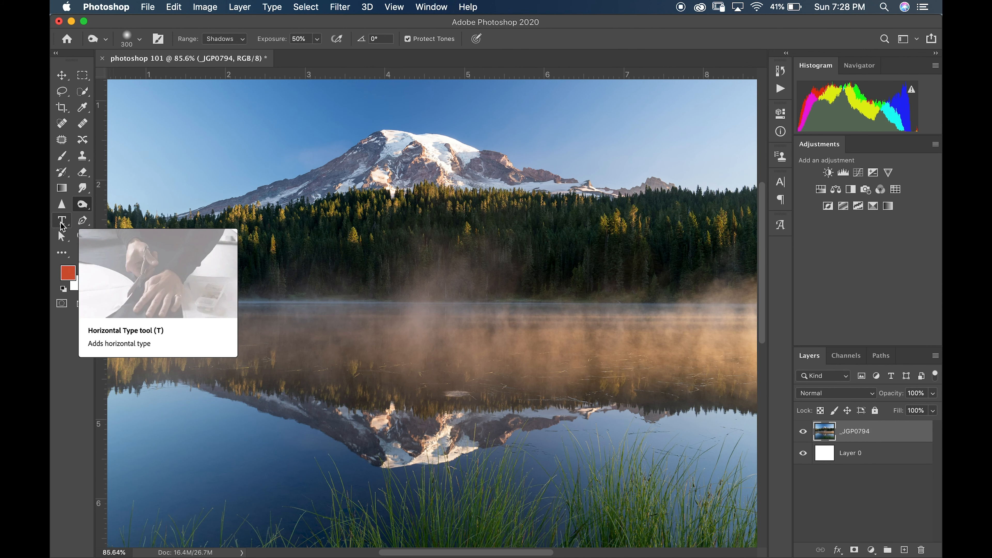
{"action": "left_click_drag", "start_coordinate": [63, 226], "coordinate": [129, 243]}
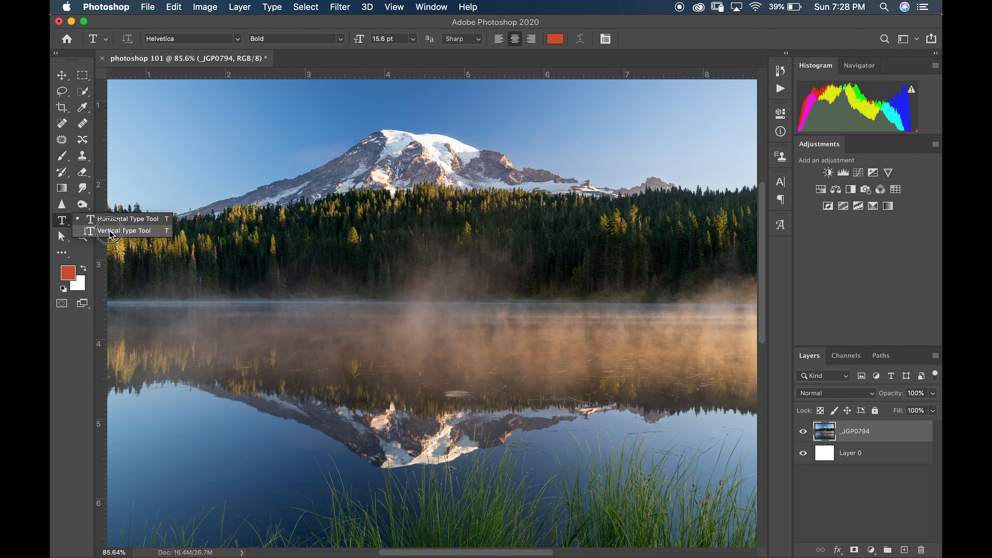
{"action": "left_click", "coordinate": [58, 218]}
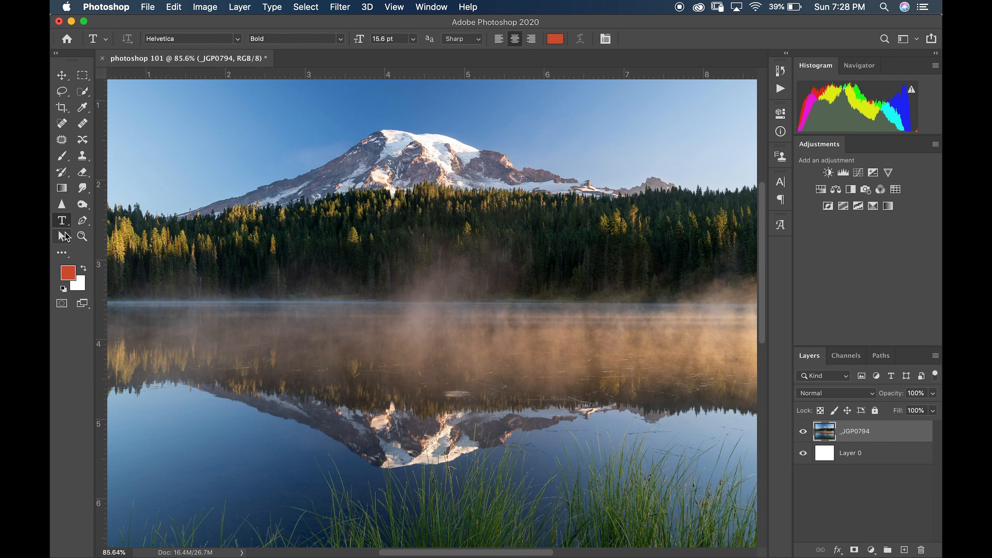
Step: Draw a closed curved path with the Pen tool in the sky along the mountain's left slope
{"action": "left_click", "coordinate": [85, 225]}
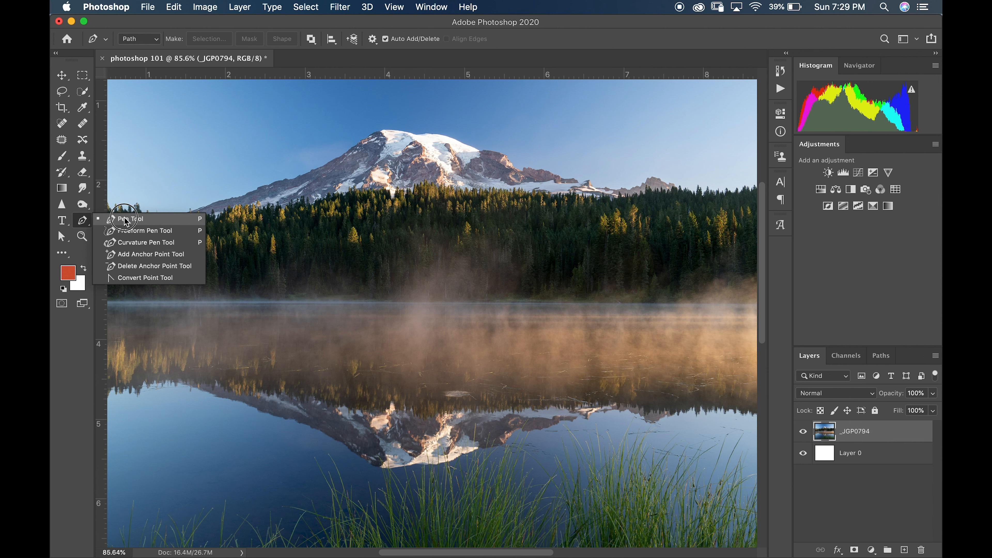
{"action": "left_click", "coordinate": [140, 221]}
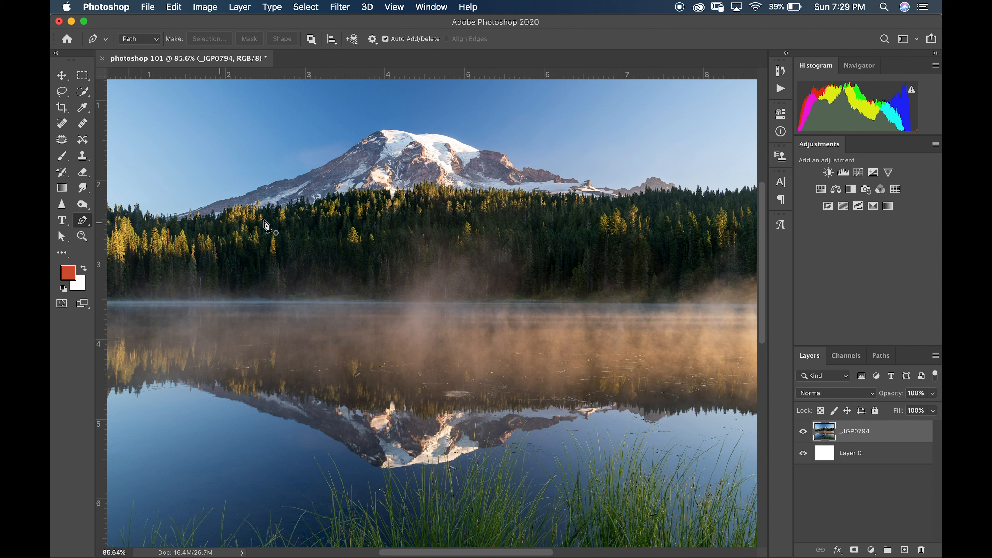
{"action": "left_click_drag", "start_coordinate": [216, 174], "coordinate": [233, 142]}
{"action": "left_click_drag", "start_coordinate": [299, 131], "coordinate": [329, 132]}
{"action": "left_click_drag", "start_coordinate": [300, 135], "coordinate": [364, 148]}
{"action": "left_click_drag", "start_coordinate": [286, 178], "coordinate": [234, 154]}
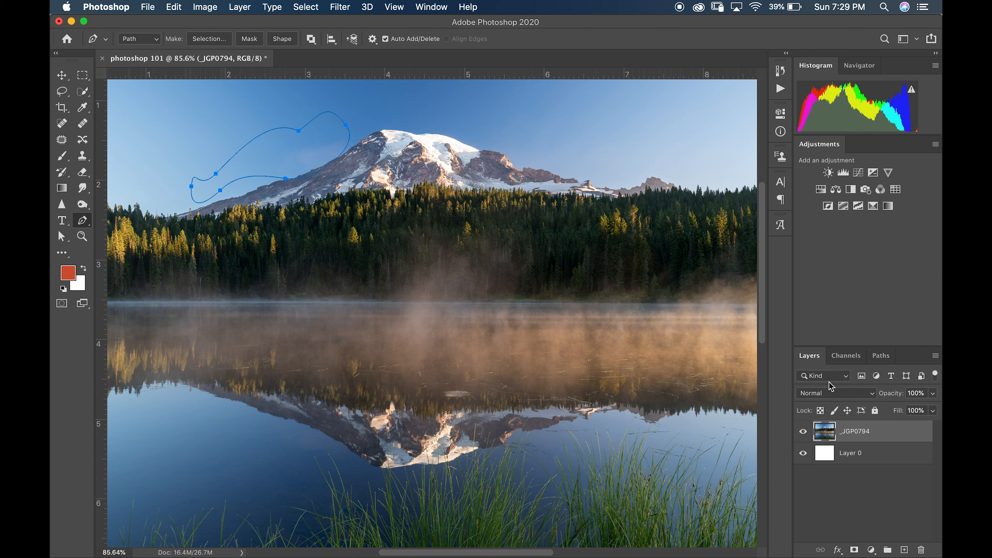
Step: Load the work path as a selection, return to the layers and deselect
{"action": "left_click", "coordinate": [881, 357]}
{"action": "left_click", "coordinate": [852, 550]}
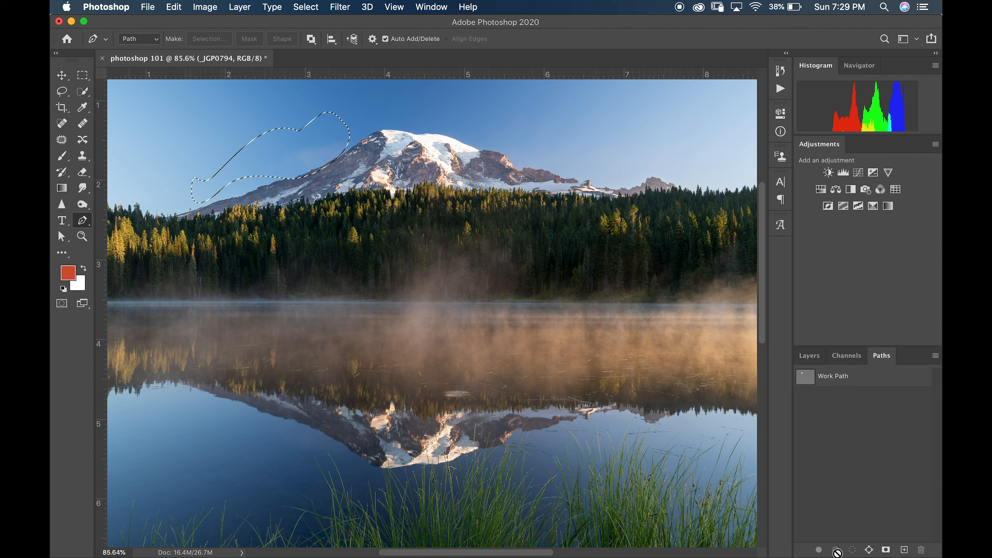
{"action": "left_click", "coordinate": [809, 355]}
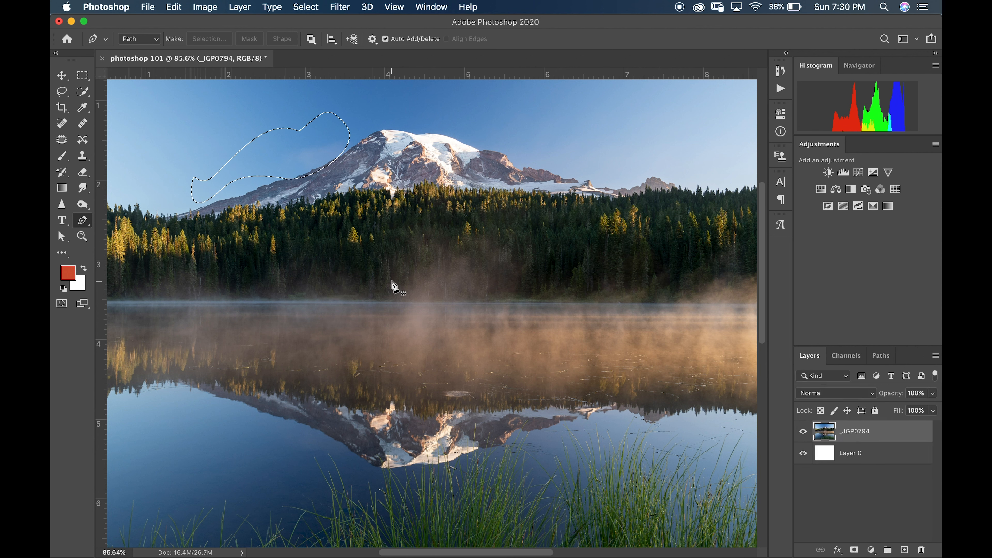
{"action": "key", "text": "super+d"}
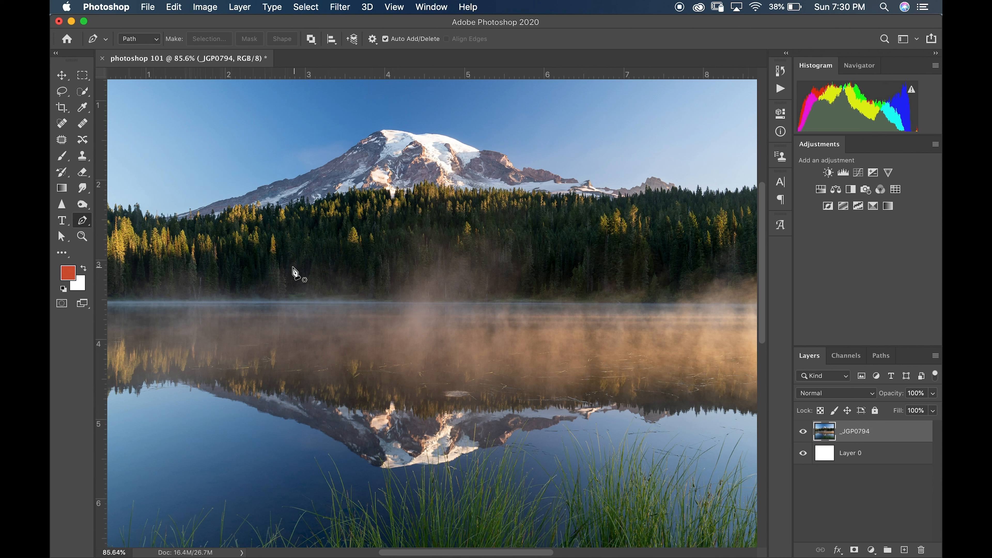
Step: Draw a large closed path with the Pen tool around the mountain's left slope, reaching from the sky into the forest
{"action": "left_click", "coordinate": [65, 243]}
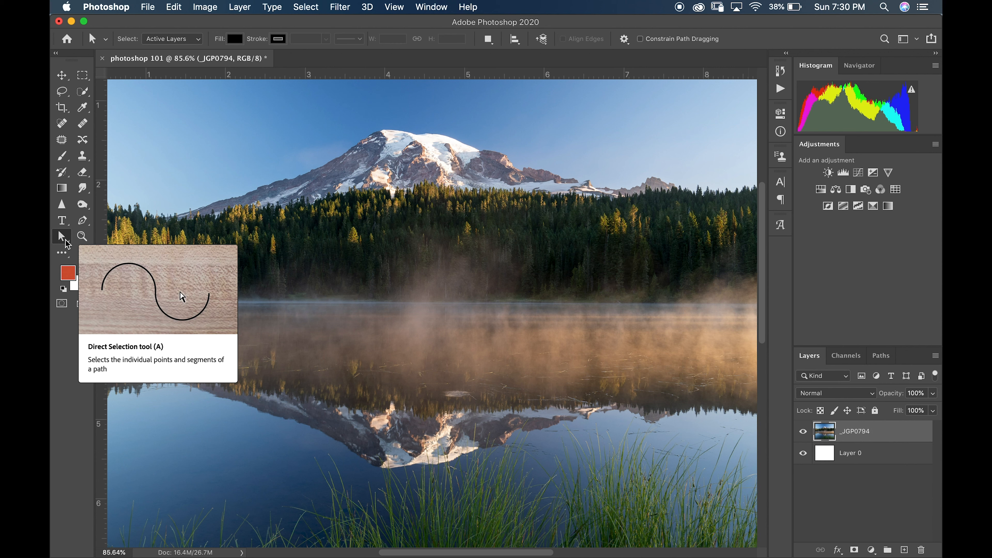
{"action": "left_click", "coordinate": [82, 220]}
{"action": "left_click_drag", "start_coordinate": [210, 136], "coordinate": [215, 137]}
{"action": "left_click", "coordinate": [299, 126]}
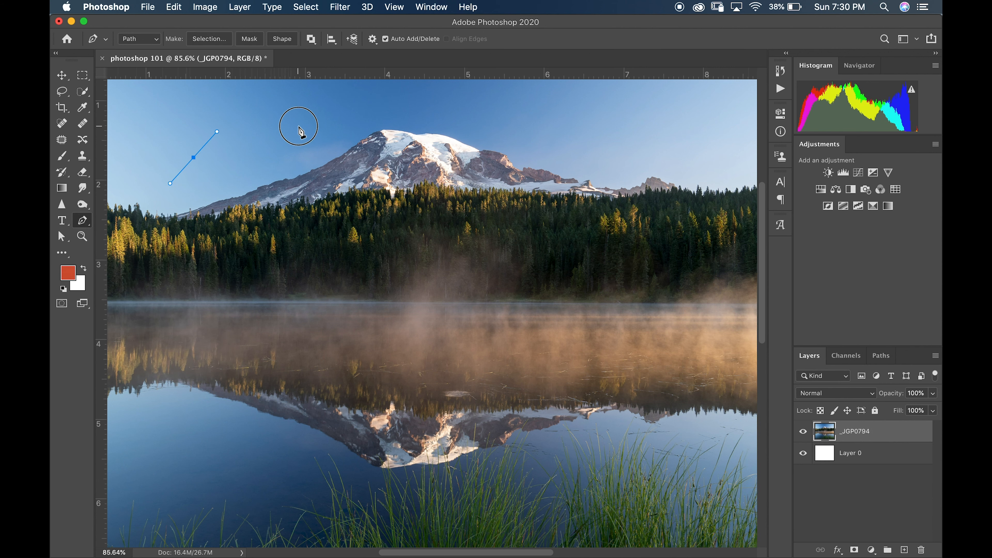
{"action": "left_click", "coordinate": [338, 172]}
{"action": "left_click_drag", "start_coordinate": [311, 241], "coordinate": [240, 259]}
{"action": "left_click_drag", "start_coordinate": [159, 204], "coordinate": [200, 153]}
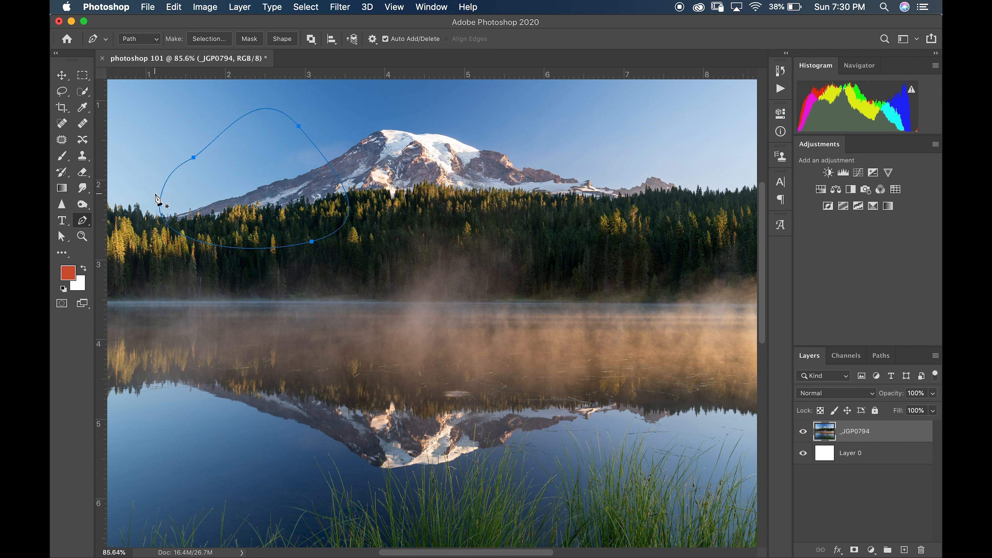
Step: Shift the whole path toward the peak with the Path Selection tool and reshape its curve with the Direct Selection tool
{"action": "left_click", "coordinate": [62, 236]}
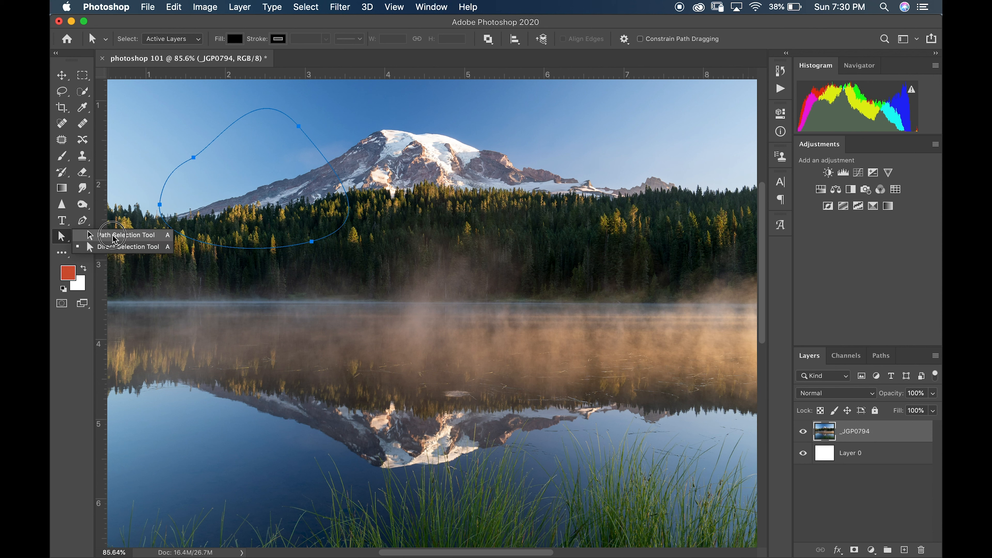
{"action": "left_click", "coordinate": [100, 236]}
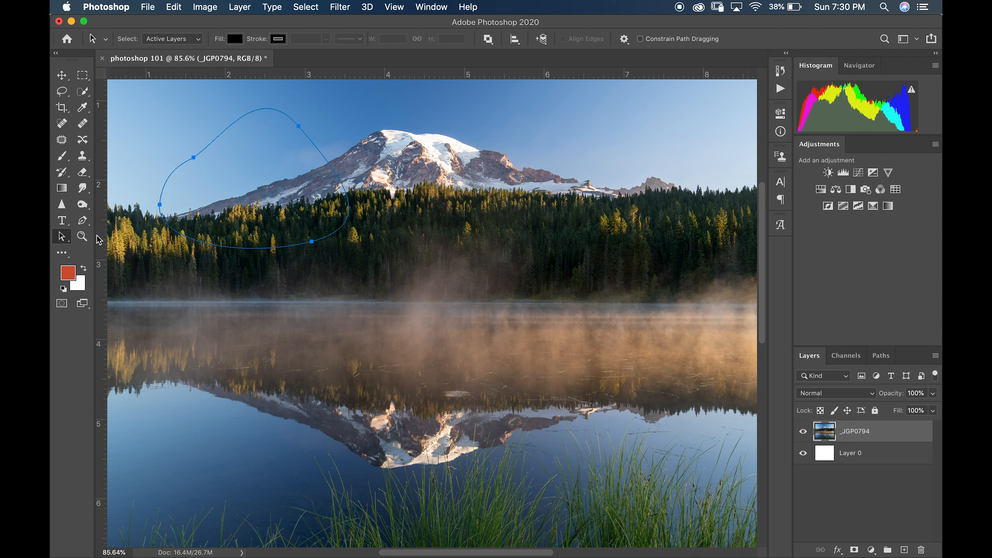
{"action": "left_click_drag", "start_coordinate": [210, 151], "coordinate": [245, 147]}
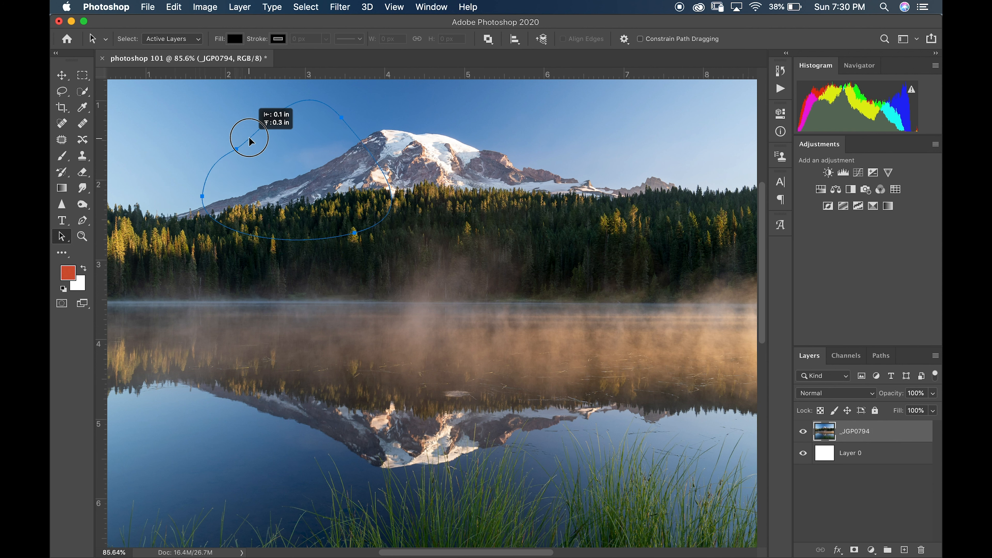
{"action": "left_click", "coordinate": [63, 239]}
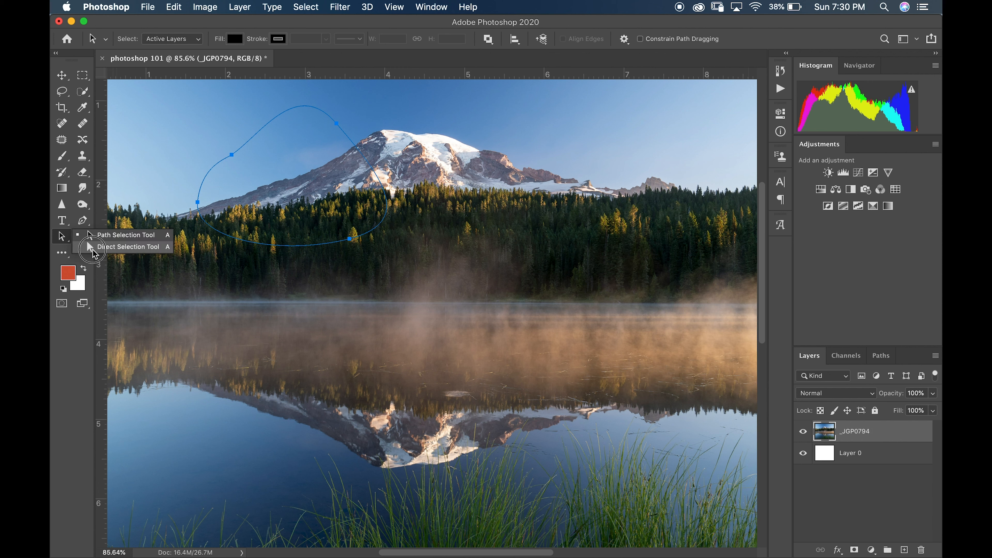
{"action": "left_click", "coordinate": [117, 247]}
{"action": "left_click_drag", "start_coordinate": [237, 162], "coordinate": [199, 162]}
{"action": "left_click", "coordinate": [251, 176]}
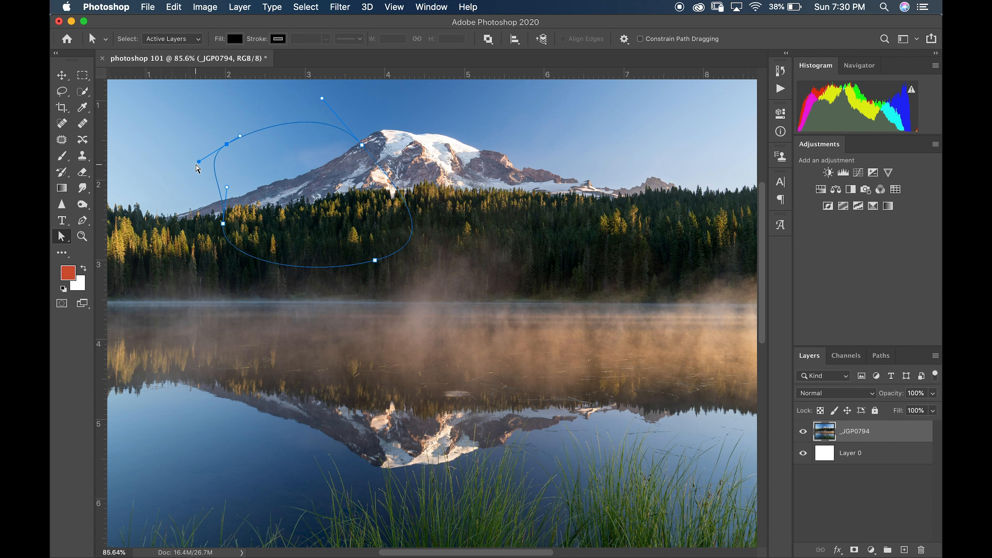
Step: Zoom out with the Zoom tool to show the whole photo and deselect the work path to hide its outline
{"action": "left_click", "coordinate": [84, 241]}
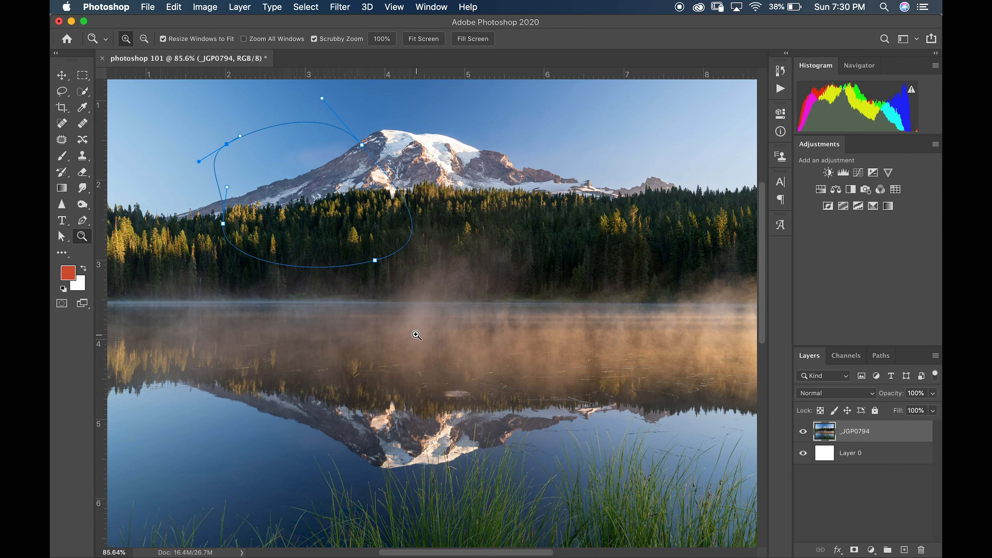
{"action": "left_click_drag", "start_coordinate": [337, 239], "coordinate": [273, 238]}
{"action": "left_click_drag", "start_coordinate": [419, 257], "coordinate": [397, 254]}
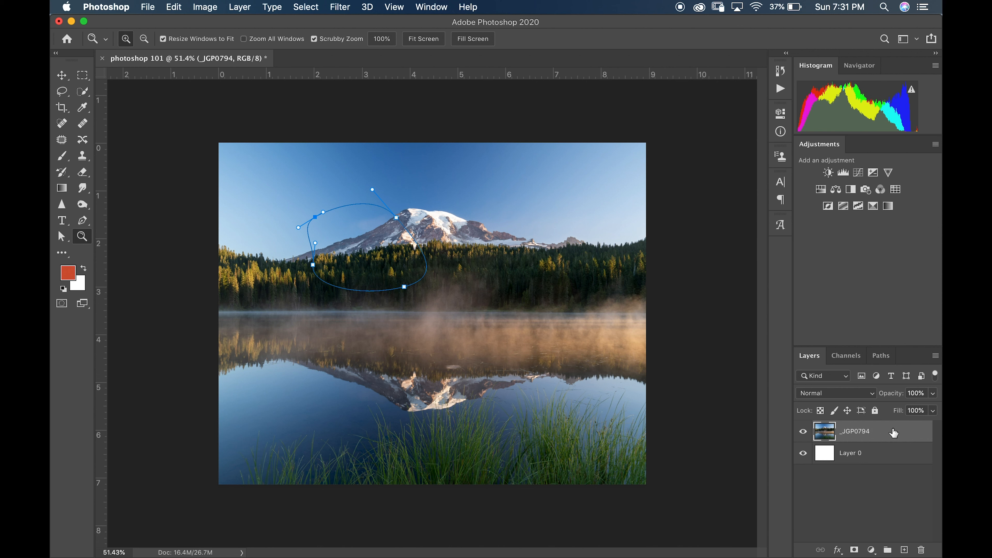
{"action": "left_click", "coordinate": [881, 355]}
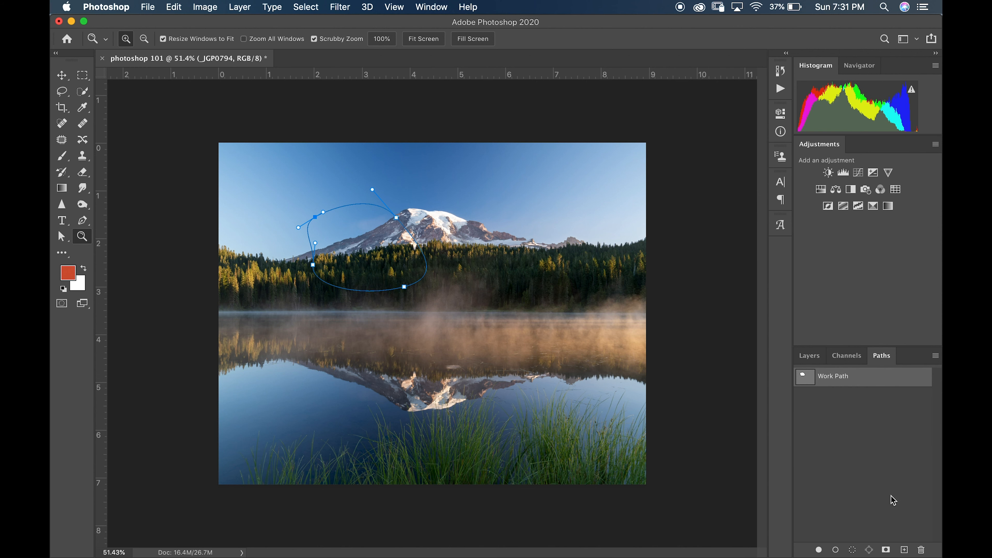
{"action": "left_click", "coordinate": [849, 408]}
{"action": "left_click", "coordinate": [816, 358]}
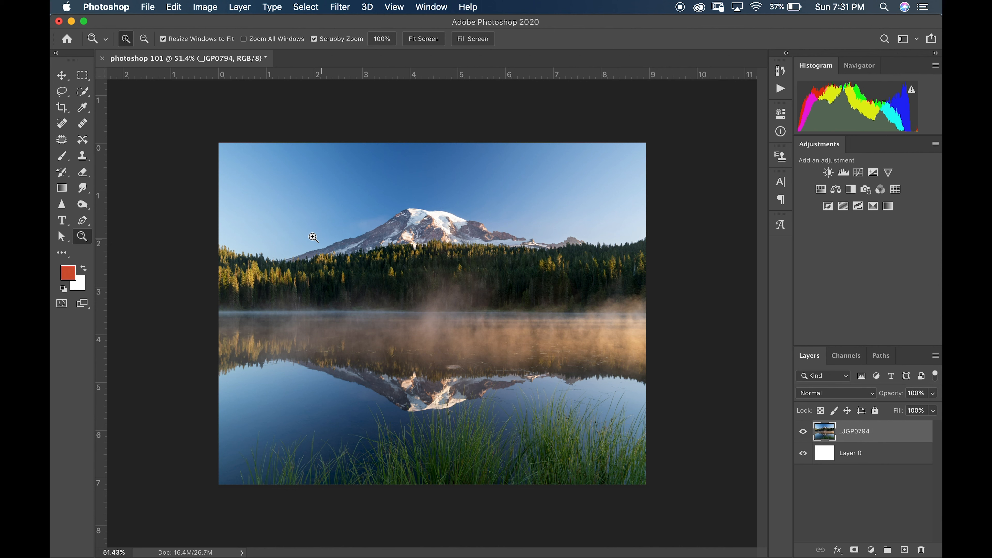
Step: Add a line of red Helvetica Bold 15.6 pt horizontal text made of repeated letter z in the sky left of the peak
{"action": "left_click", "coordinate": [62, 225]}
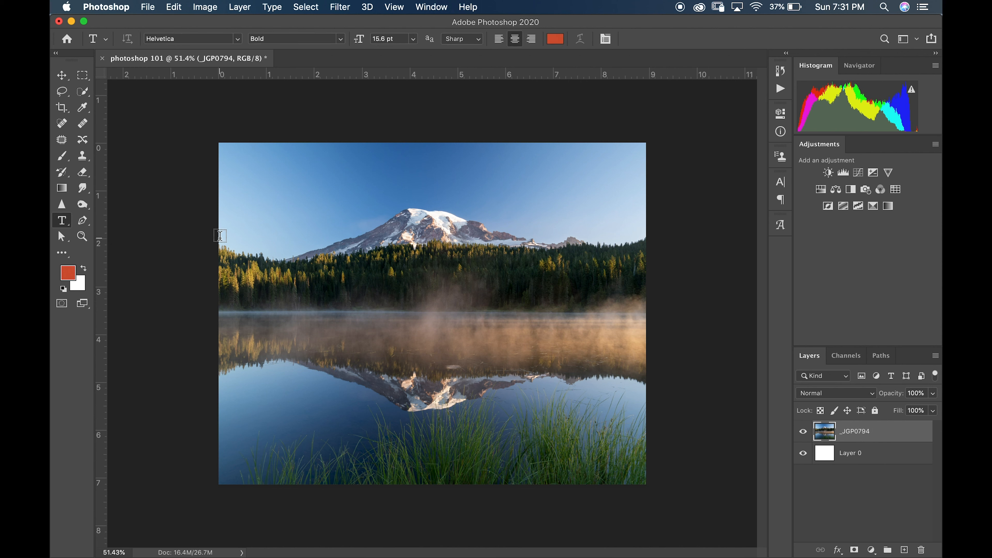
{"action": "left_click", "coordinate": [321, 211]}
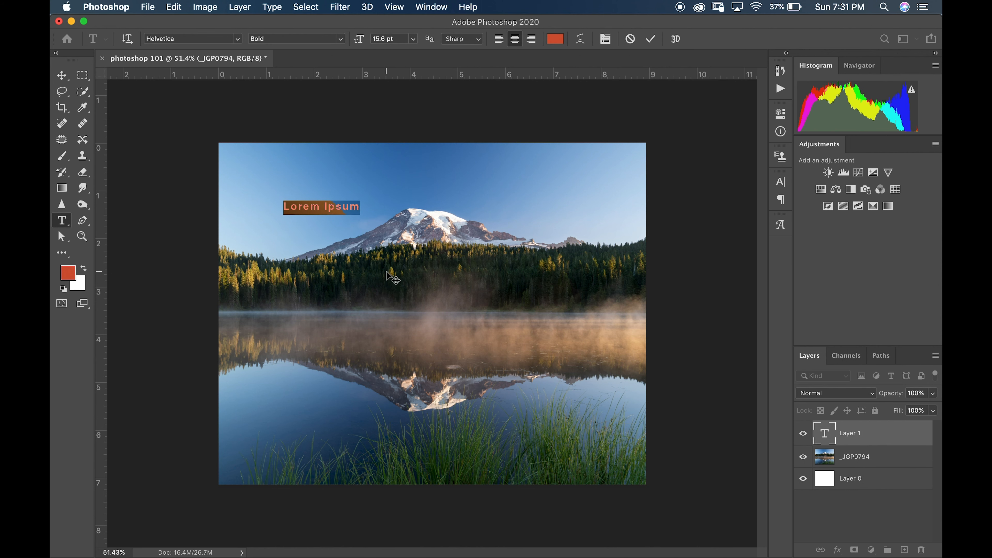
{"action": "type", "text": "zzzzzzzzz"}
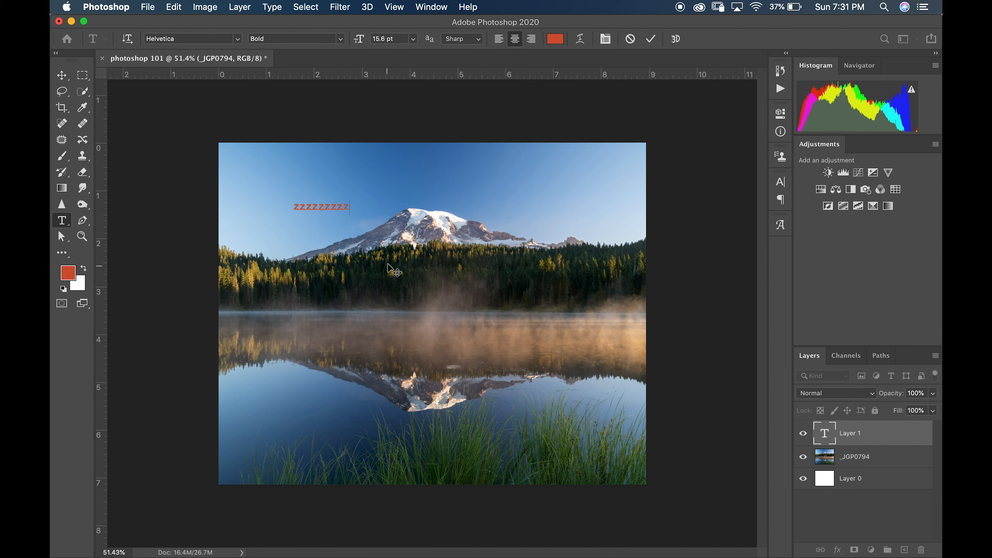
{"action": "type", "text": "zzzzzzzzzzzzzz"}
Step: Delete the text layer and select the _JGP0794 photo layer with the Move tool active
{"action": "left_click", "coordinate": [63, 77]}
{"action": "left_click_drag", "start_coordinate": [888, 443], "coordinate": [921, 549]}
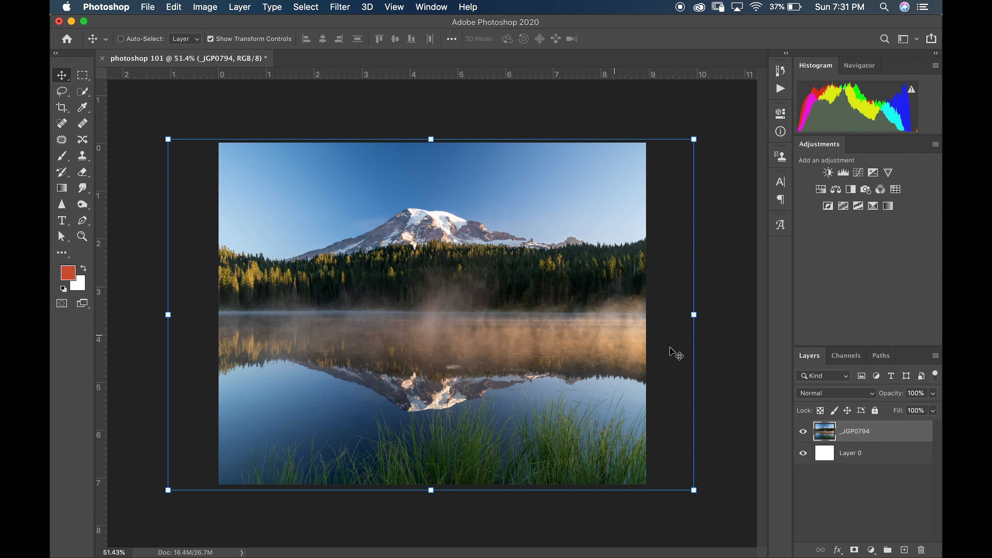
{"action": "left_click", "coordinate": [866, 455]}
{"action": "left_click", "coordinate": [877, 434]}
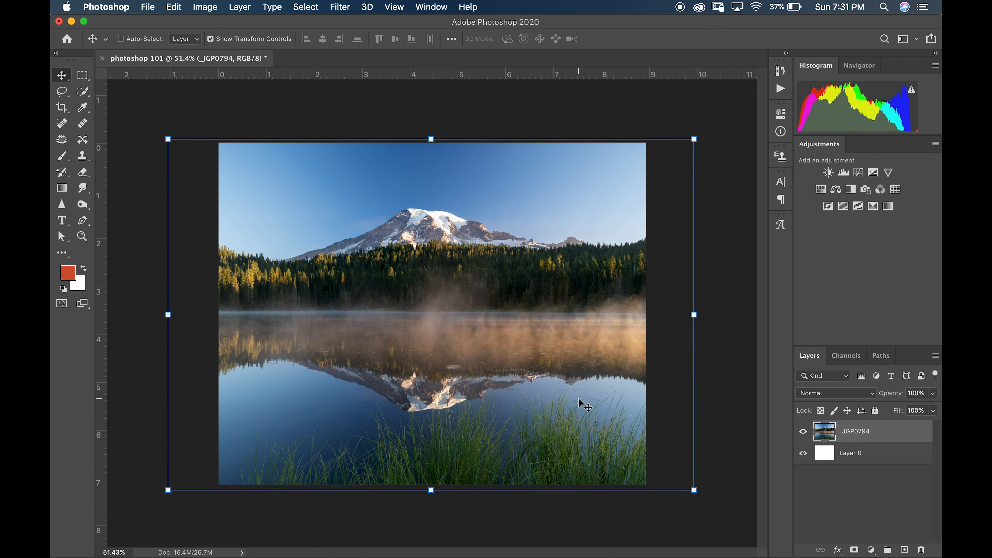
Step: Activate the Mixer Brush tool and review the additional tools grouped with it
{"action": "left_click", "coordinate": [67, 258]}
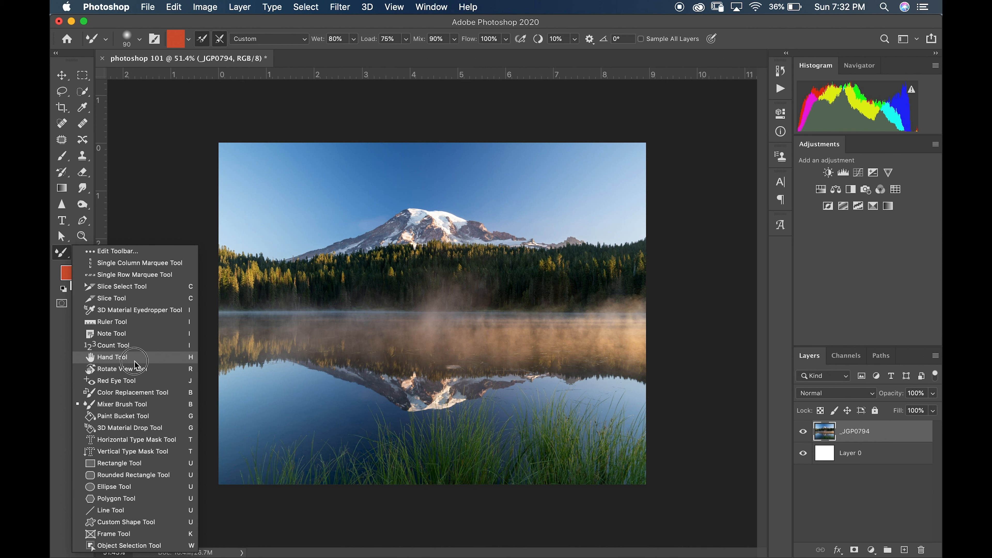
{"action": "left_click", "coordinate": [68, 259]}
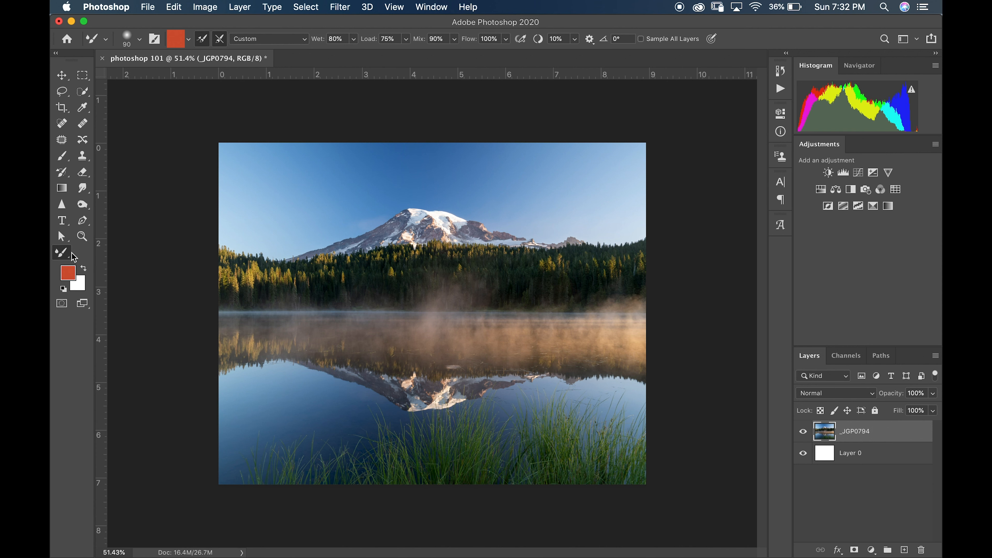
Step: Zoom in on the mountain to about 679% with the Zoom tool and pan across its rocky slopes above the trees
{"action": "left_click", "coordinate": [92, 241]}
{"action": "left_click_drag", "start_coordinate": [385, 260], "coordinate": [506, 232]}
{"action": "scroll", "coordinate": [455, 252], "scroll_direction": "up", "scroll_amount": 10}
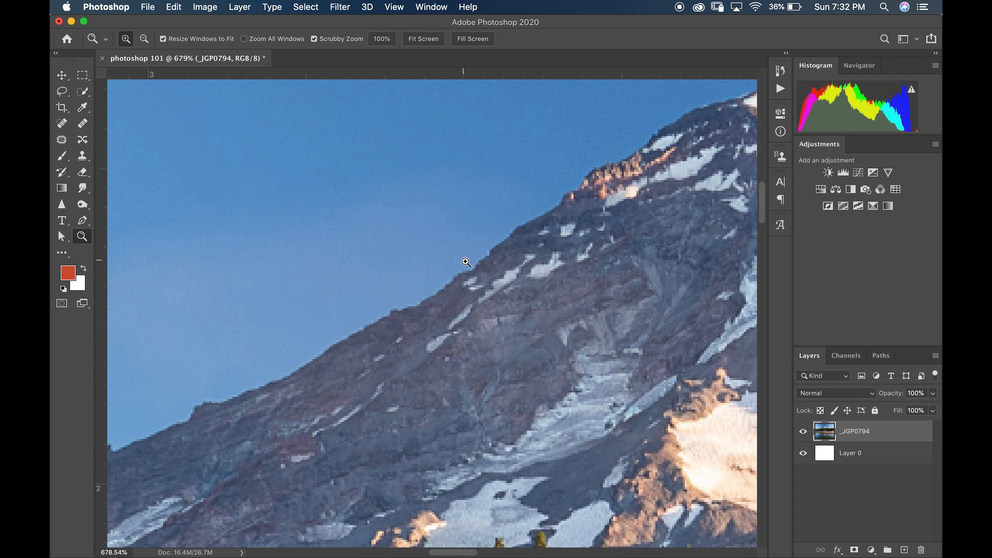
{"action": "scroll", "coordinate": [475, 270], "scroll_direction": "right", "scroll_amount": 1}
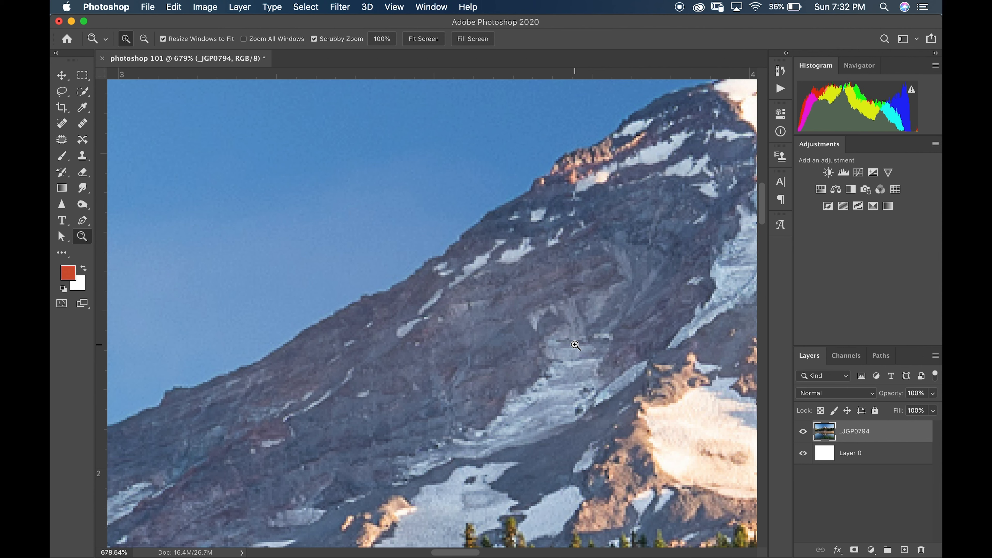
{"action": "scroll", "coordinate": [566, 338], "scroll_direction": "down", "scroll_amount": 5}
{"action": "scroll", "coordinate": [567, 338], "scroll_direction": "right", "scroll_amount": 8}
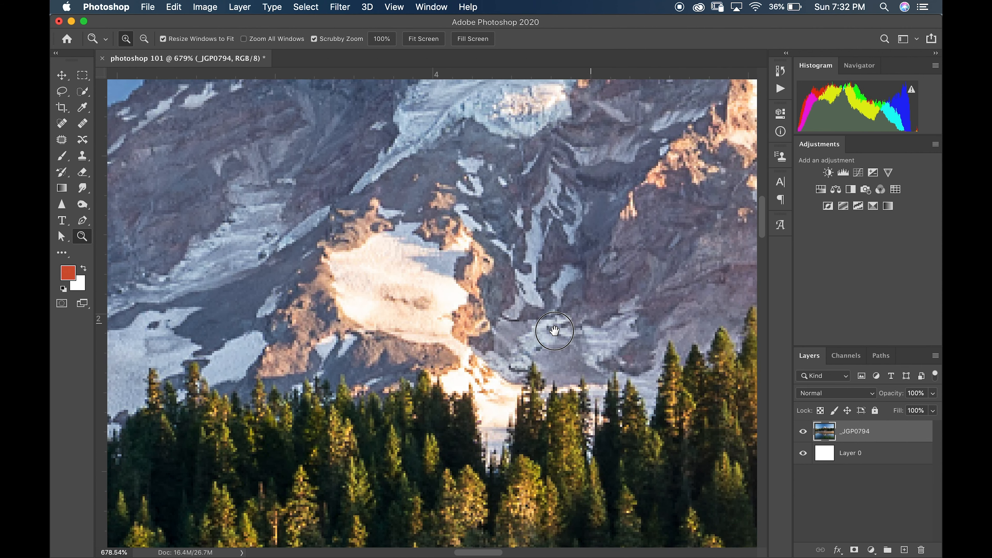
{"action": "scroll", "coordinate": [554, 330], "scroll_direction": "right", "scroll_amount": 4}
{"action": "scroll", "coordinate": [554, 330], "scroll_direction": "up", "scroll_amount": 1}
Step: Paint two soft red spots on the mountain's rocky face with the 67 px Brush, panning along the ridge between strokes
{"action": "left_click", "coordinate": [61, 156]}
{"action": "mouse_move", "coordinate": [434, 234]}
{"action": "left_mouse_down"}
{"action": "mouse_move", "coordinate": [479, 218]}
{"action": "mouse_move", "coordinate": [407, 265]}
{"action": "mouse_move", "coordinate": [488, 260]}
{"action": "left_mouse_up"}
{"action": "scroll", "coordinate": [346, 276], "scroll_direction": "right", "scroll_amount": 8}
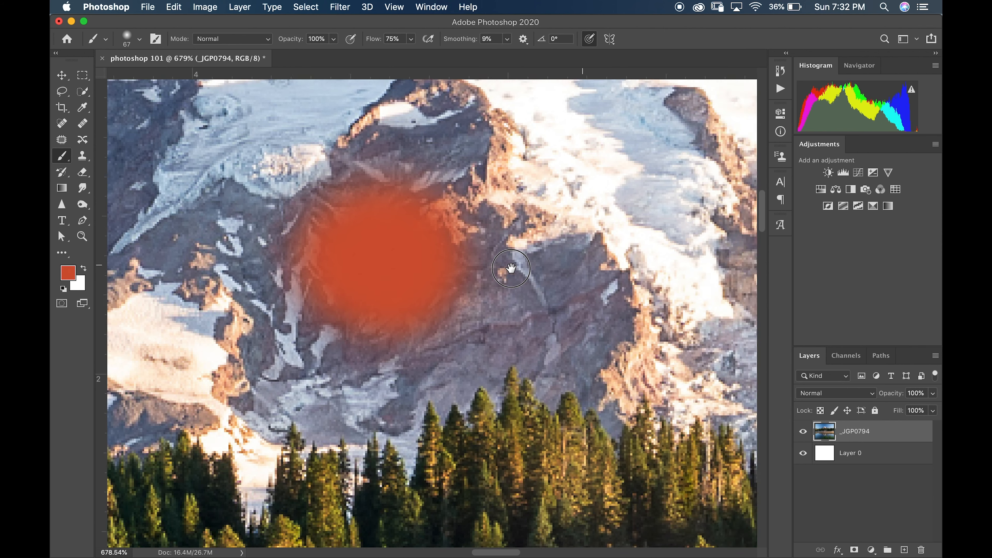
{"action": "left_click_drag", "start_coordinate": [410, 235], "coordinate": [477, 236]}
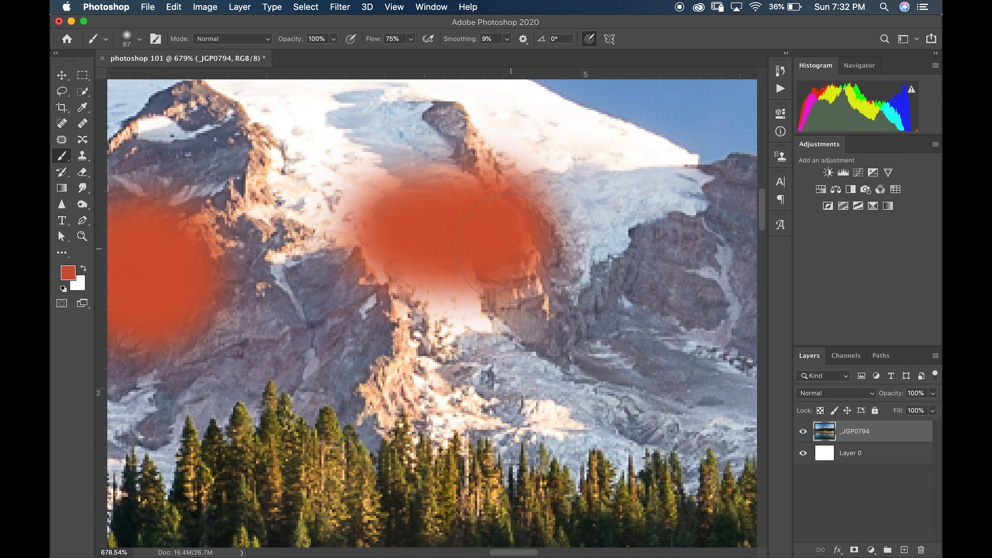
Step: Fit the whole photo in the window and undo both red brush strokes on the mountain
{"action": "key", "text": "super+0"}
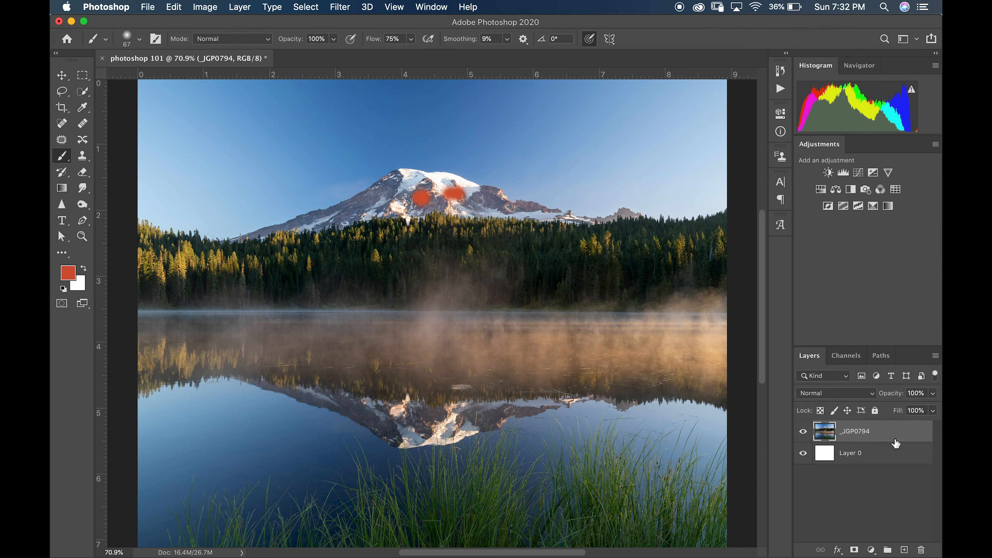
{"action": "key", "text": "super+z"}
{"action": "key", "text": "super+z"}
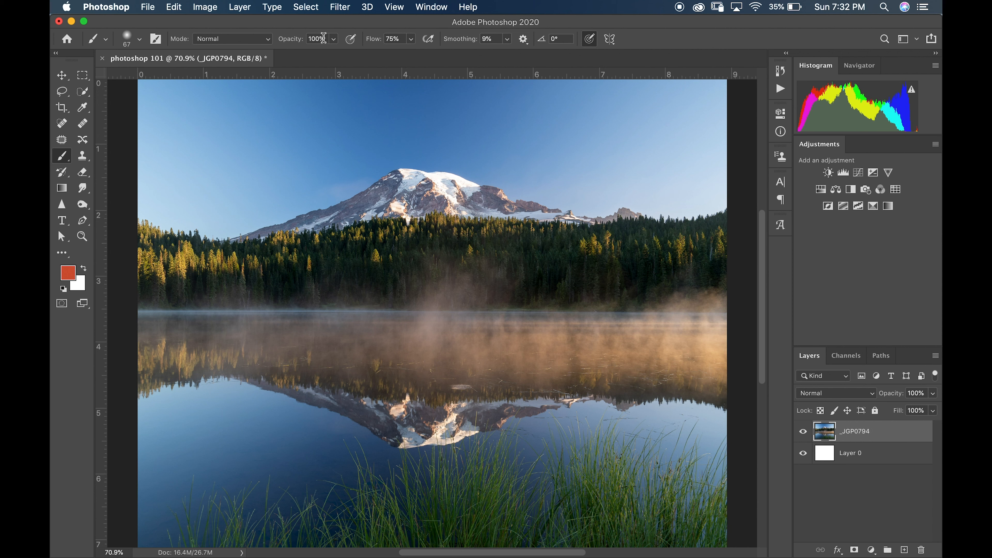
Step: Turn on Vertical paint symmetry for the Brush and accept the symmetry axis at the centre of the photo
{"action": "left_click", "coordinate": [610, 39]}
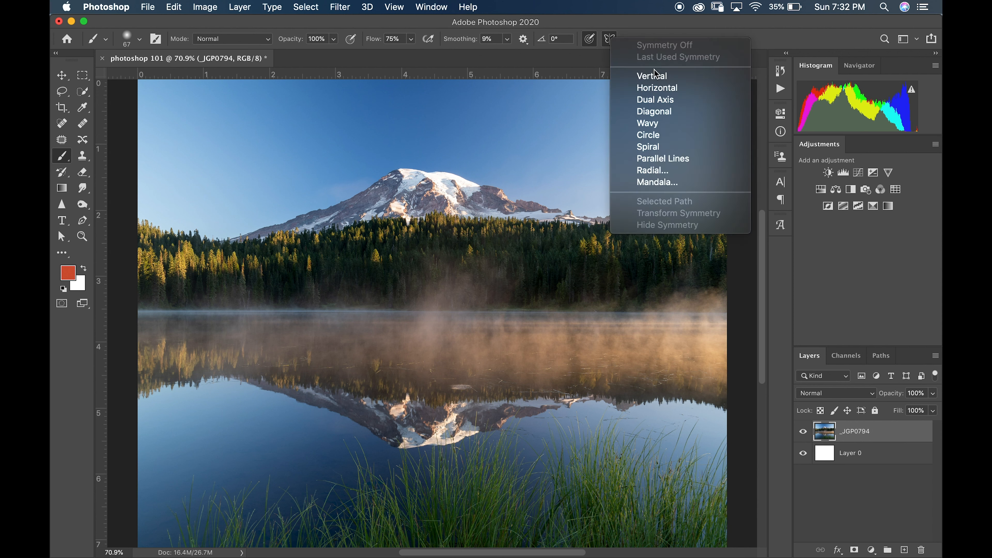
{"action": "left_click", "coordinate": [658, 76]}
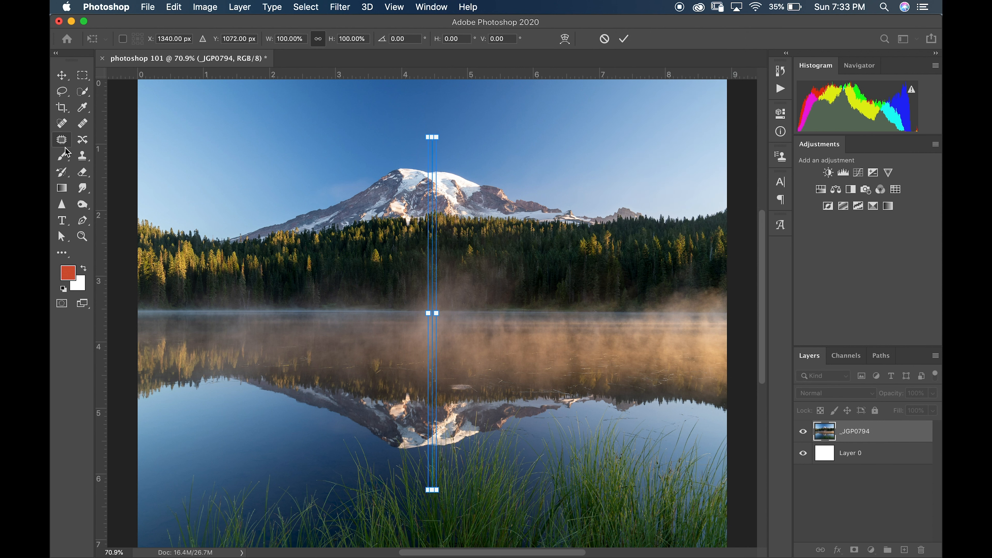
{"action": "left_click", "coordinate": [63, 156]}
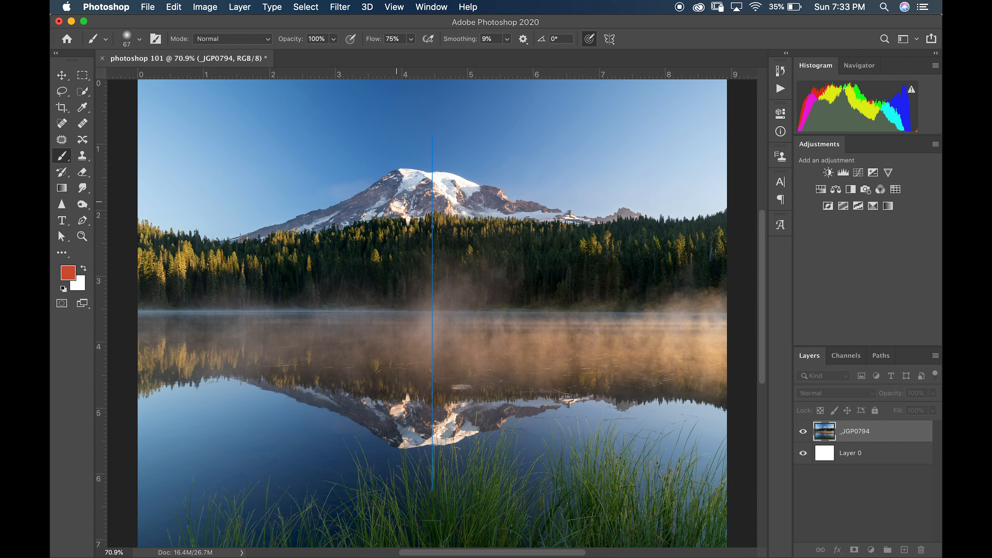
Step: Paint a mirrored red butterfly outline around the symmetry axis, with antennae, upper and lower wings, and a spiral in each upper wing
{"action": "left_click_drag", "start_coordinate": [420, 255], "coordinate": [358, 157]}
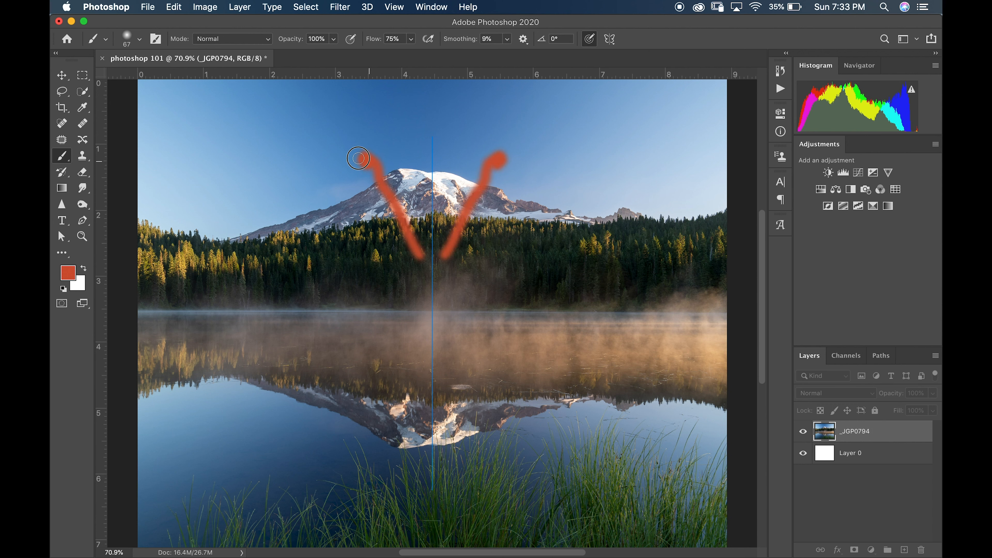
{"action": "mouse_move", "coordinate": [420, 255]}
{"action": "left_mouse_down"}
{"action": "mouse_move", "coordinate": [324, 199]}
{"action": "mouse_move", "coordinate": [312, 312]}
{"action": "mouse_move", "coordinate": [395, 343]}
{"action": "mouse_move", "coordinate": [352, 336]}
{"action": "mouse_move", "coordinate": [280, 402]}
{"action": "mouse_move", "coordinate": [367, 419]}
{"action": "mouse_move", "coordinate": [428, 345]}
{"action": "left_mouse_up"}
{"action": "left_click", "coordinate": [328, 238]}
{"action": "mouse_move", "coordinate": [329, 238]}
{"action": "left_mouse_down"}
{"action": "mouse_move", "coordinate": [345, 252]}
{"action": "mouse_move", "coordinate": [324, 229]}
{"action": "left_mouse_up"}
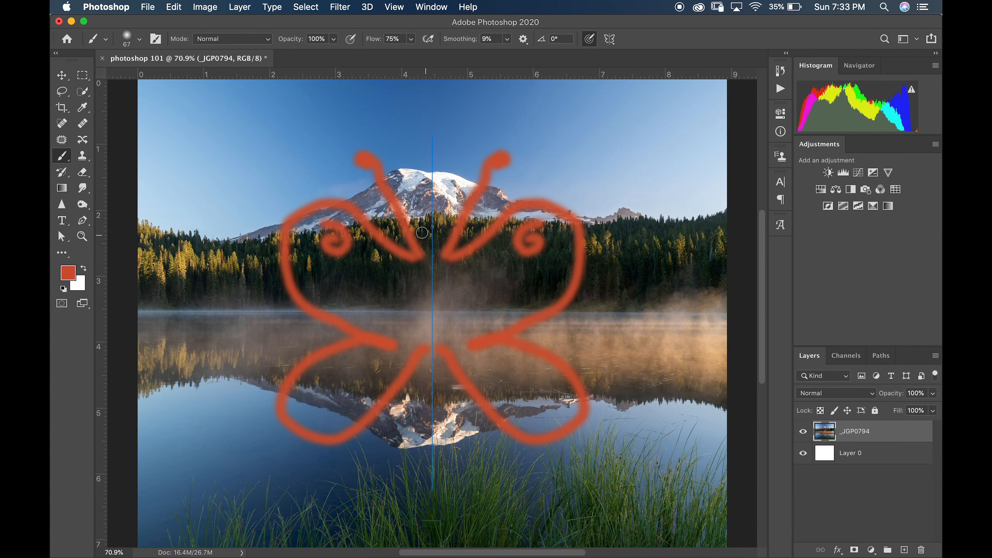